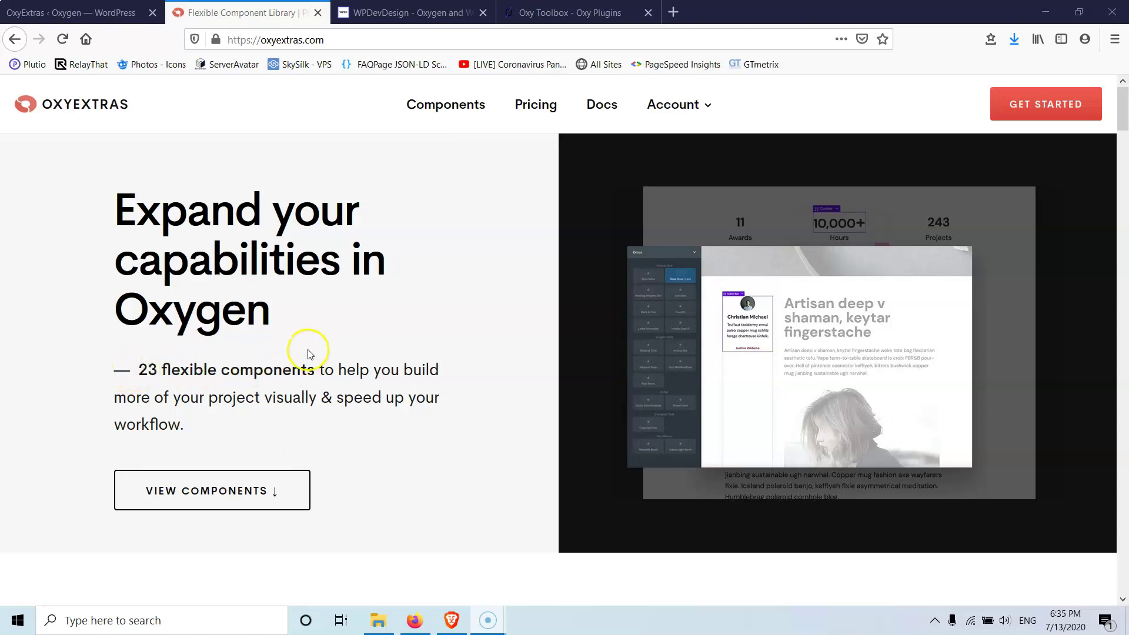
Look through the component showcase on the OxyExtras homepage, from Animated Counters down to the feature highlights and the makers section.
scroll(347, 324, down, 10)
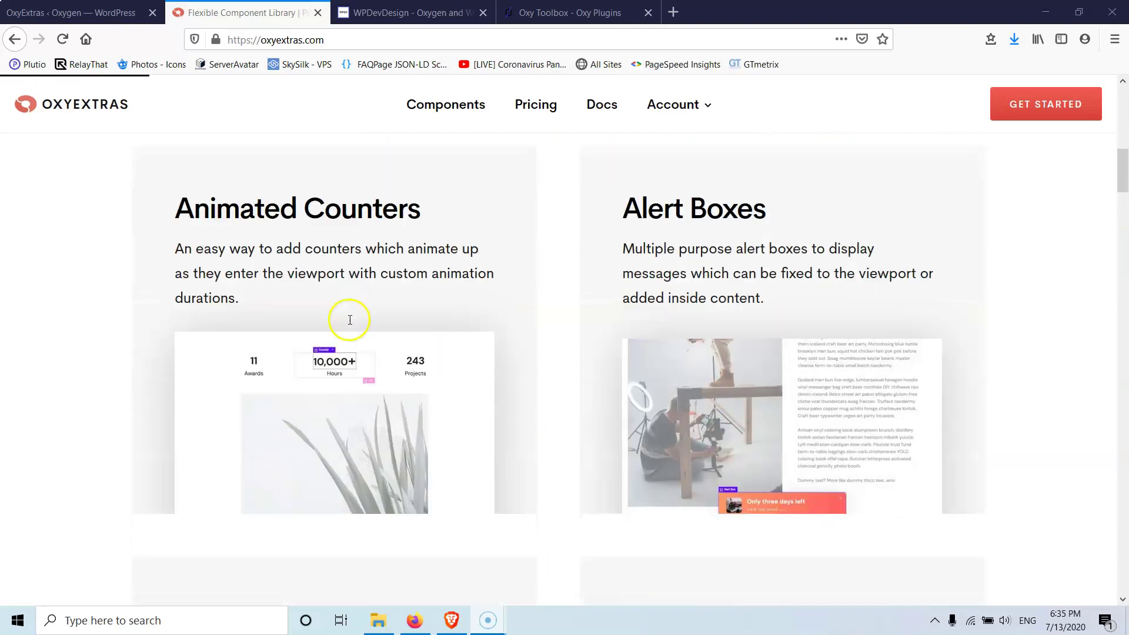
scroll(394, 289, down, 5)
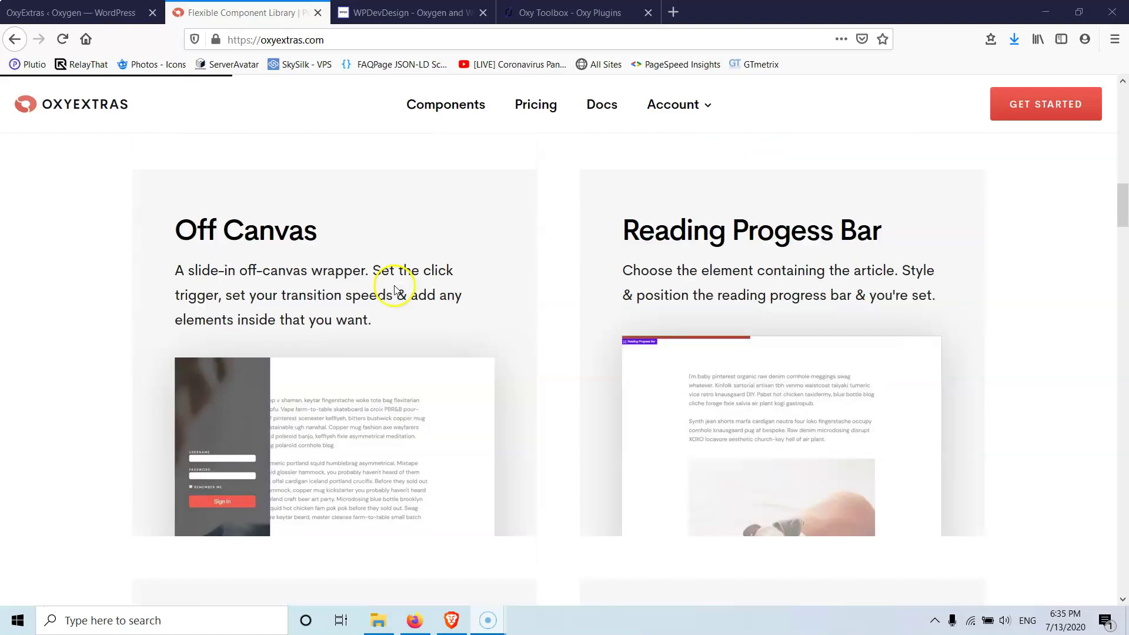
scroll(495, 298, down, 8)
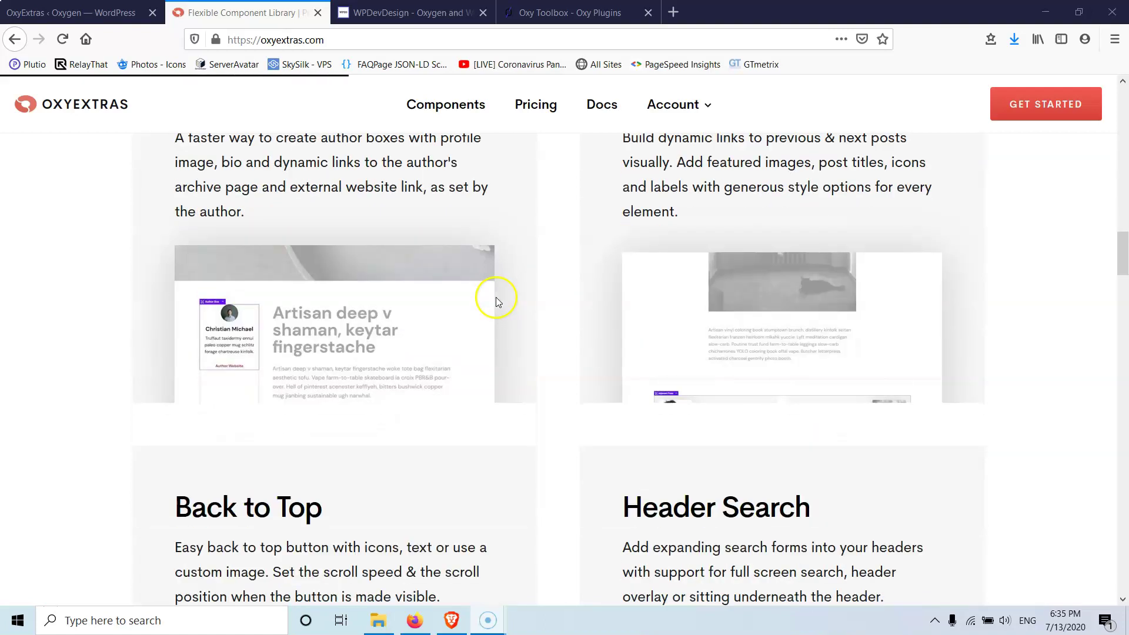
scroll(461, 295, up, 3)
scroll(773, 343, down, 6)
scroll(686, 272, down, 3)
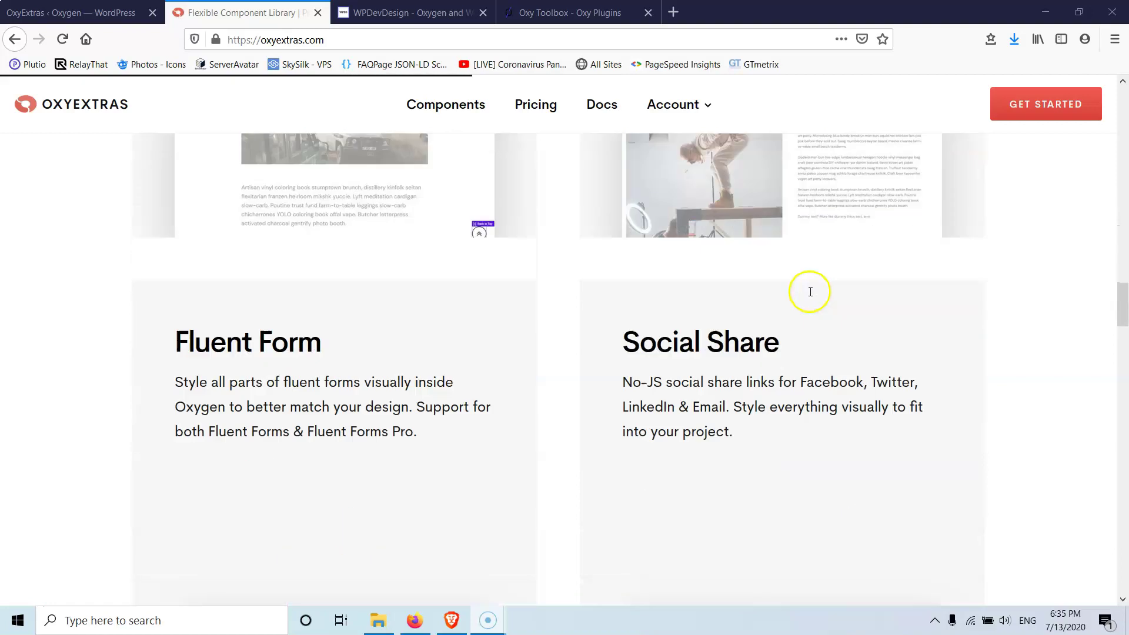
scroll(811, 291, down, 3)
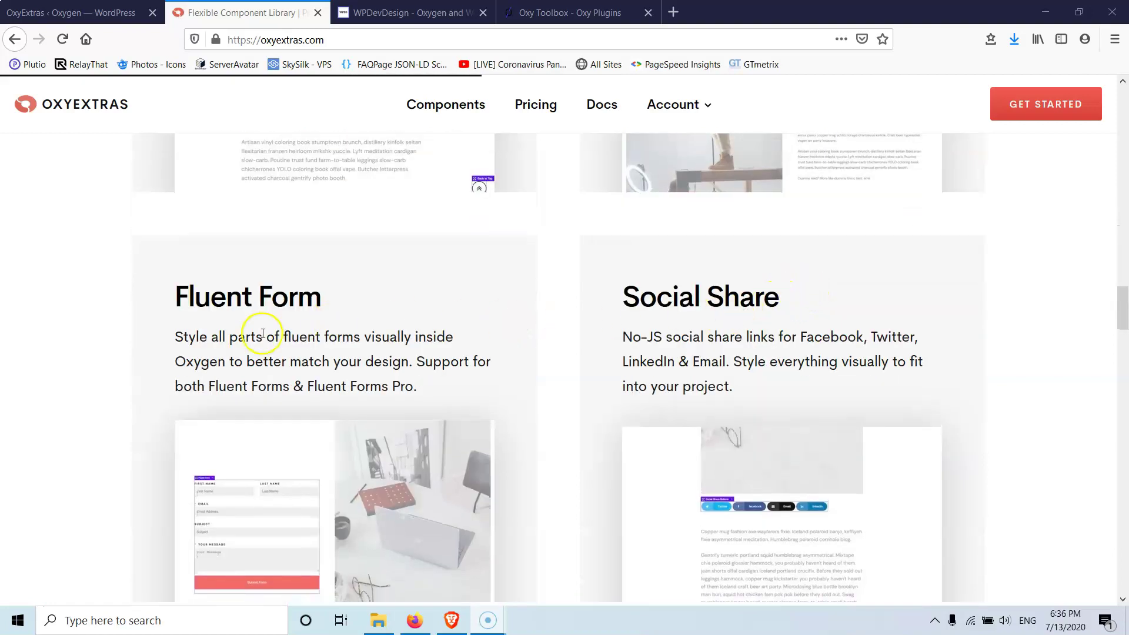
scroll(471, 313, down, 8)
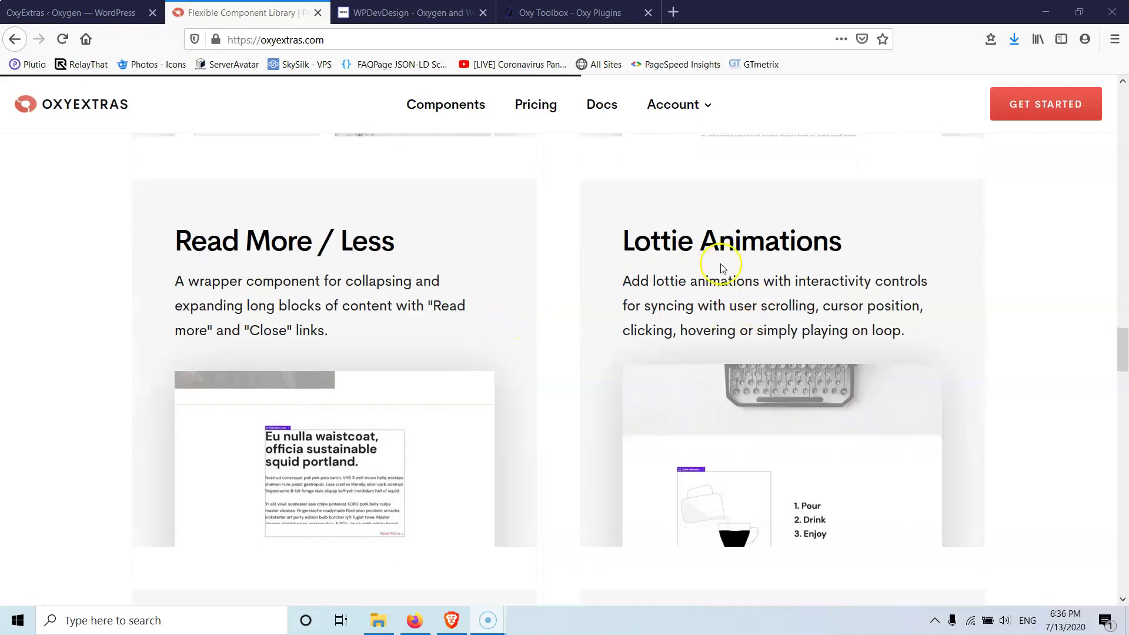
scroll(682, 281, down, 6)
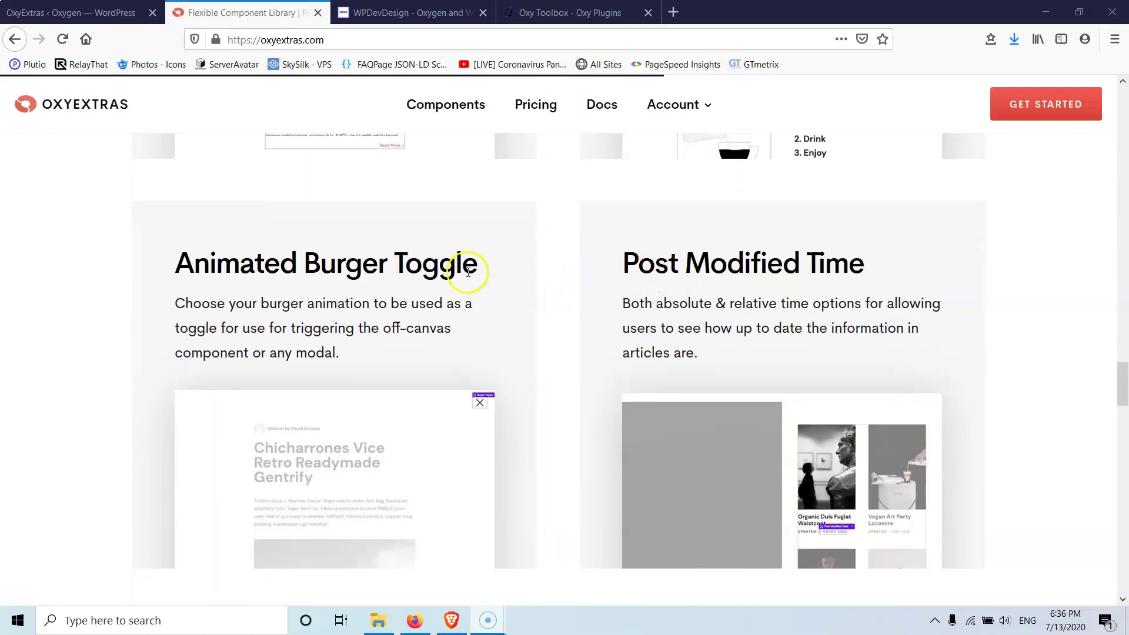
scroll(663, 345, down, 5)
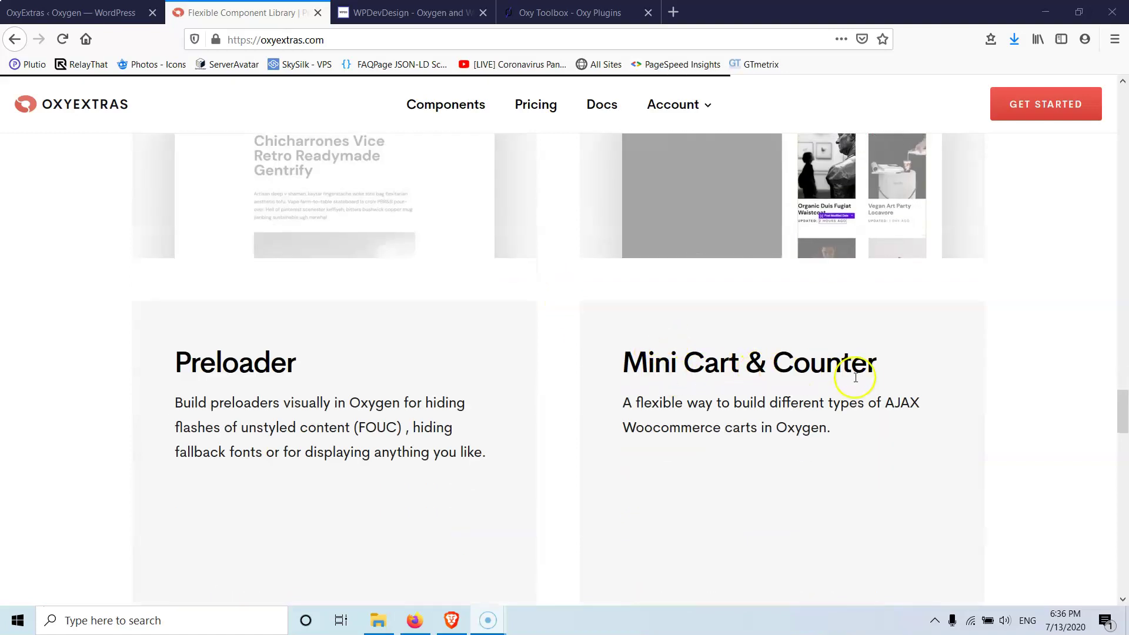
scroll(315, 367, down, 10)
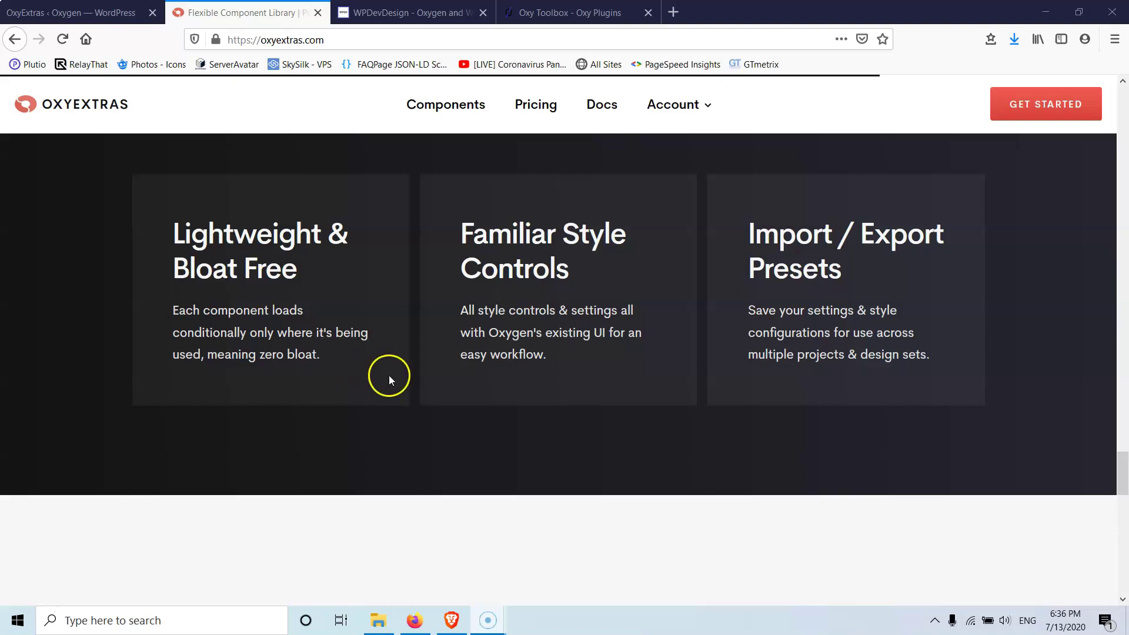
scroll(388, 373, down, 5)
scroll(418, 364, down, 1)
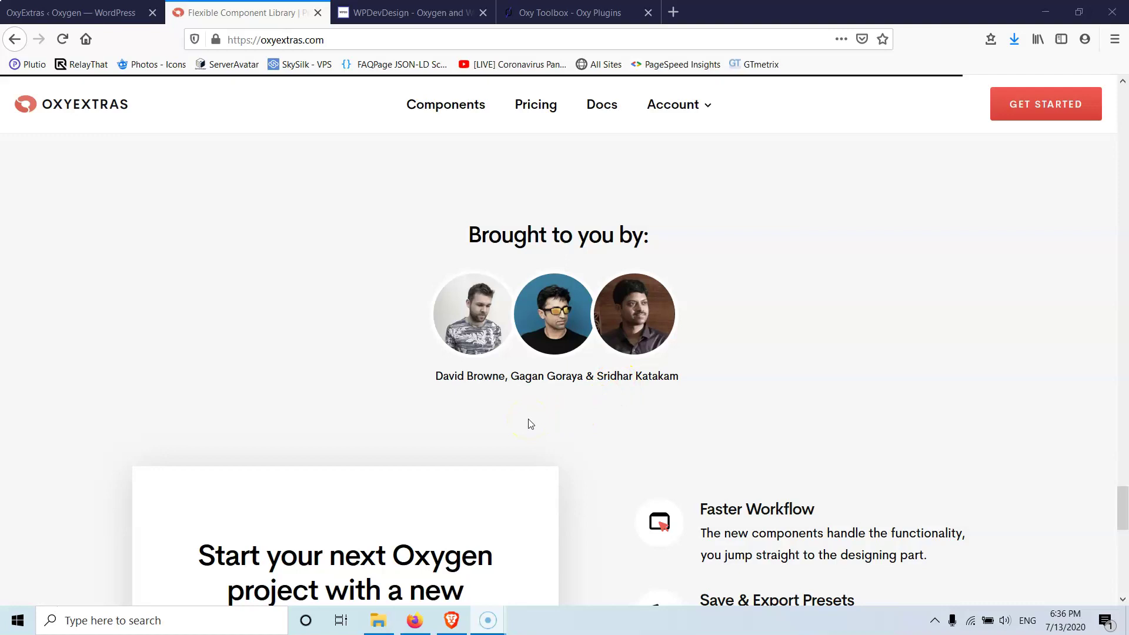
View the WPDevDesign site and the Oxy Toolbox product page, returning to the OxyExtras homepage.
click(379, 14)
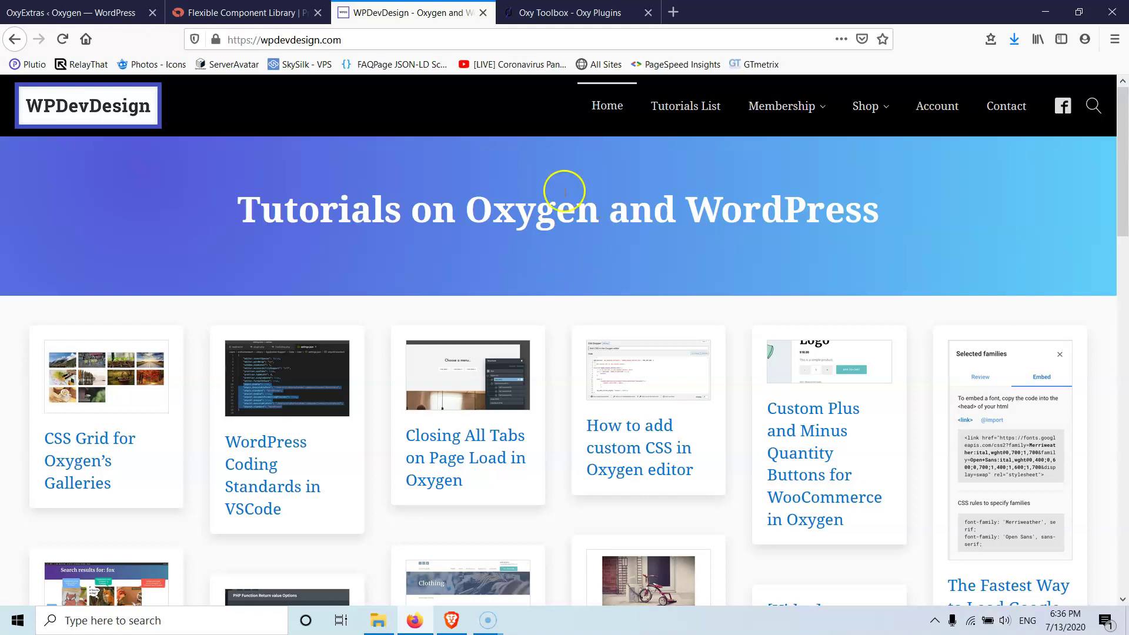
click(277, 18)
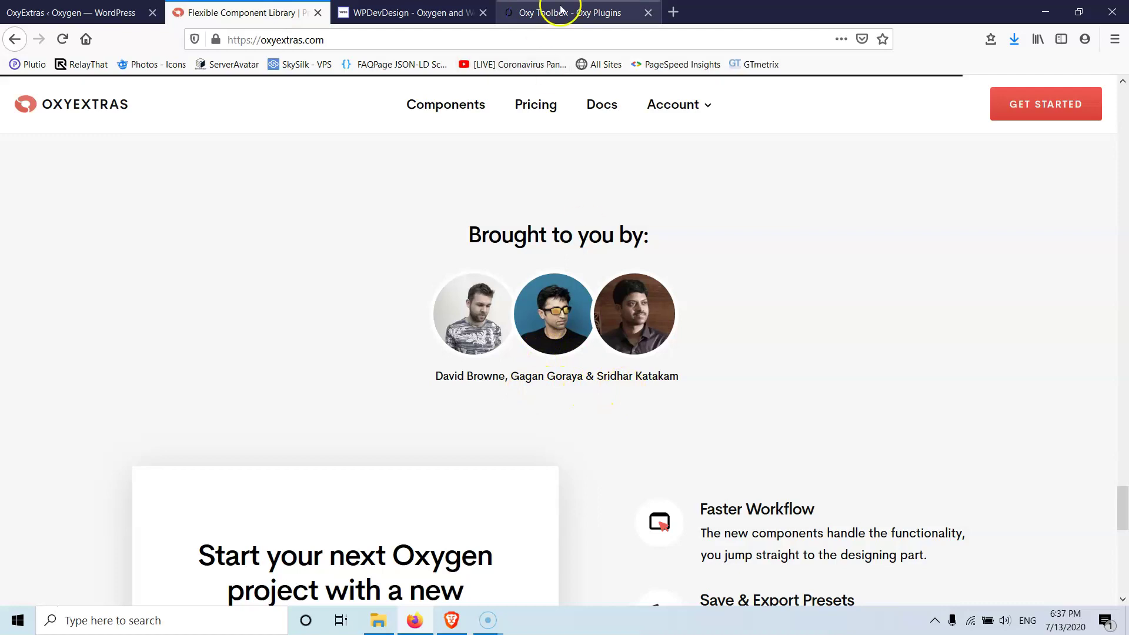
click(587, 12)
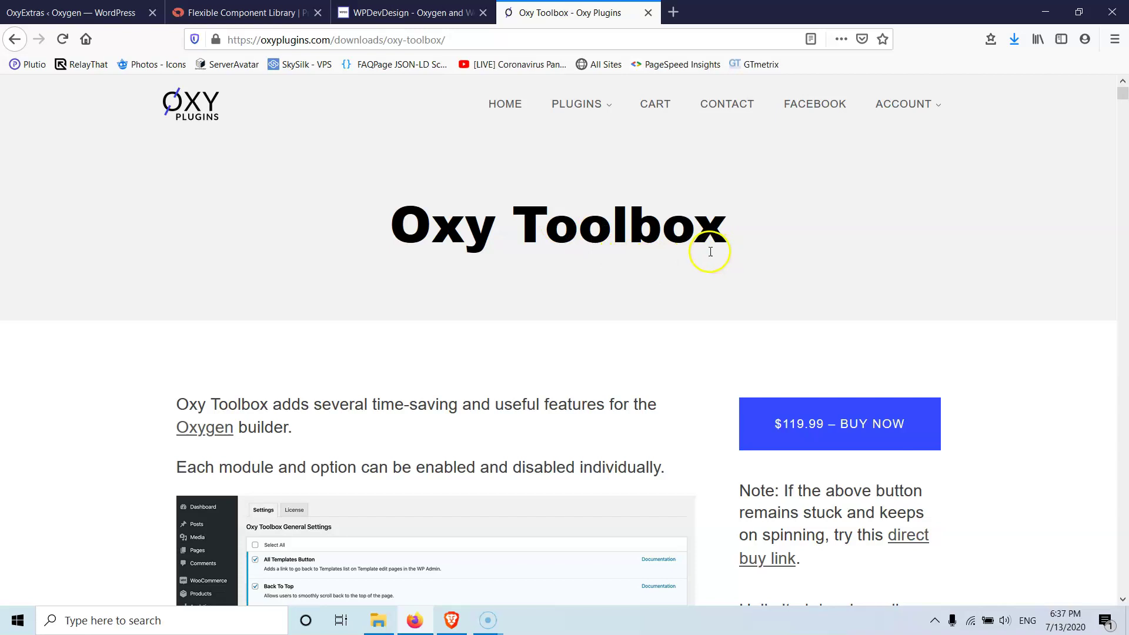
click(276, 13)
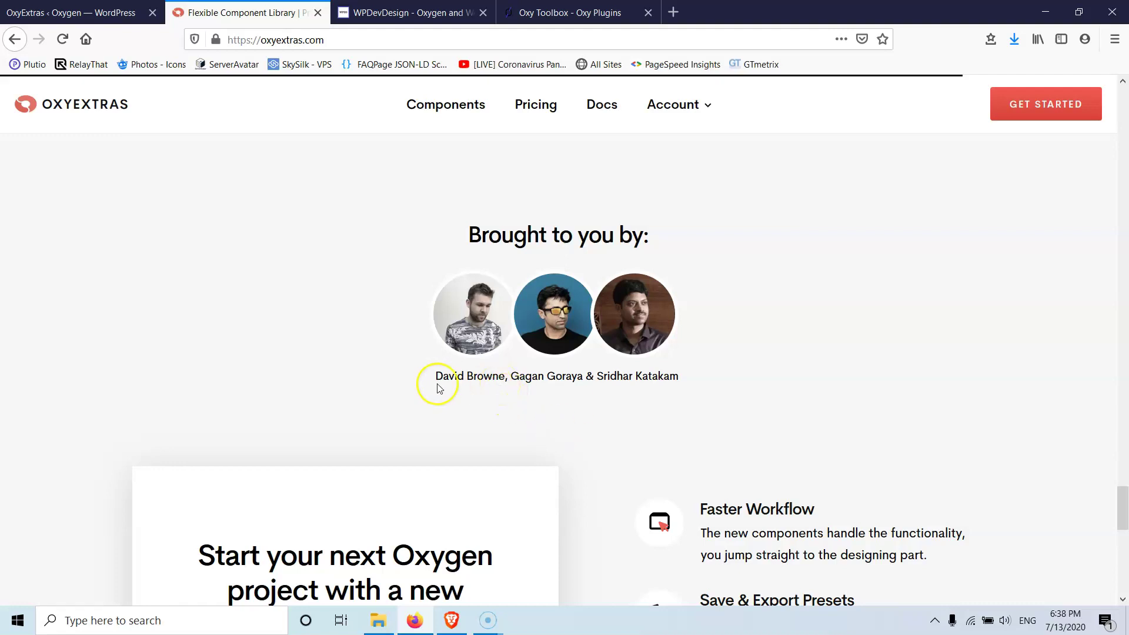
Open the OxyExtras pricing page from the homepage footer and review the lifetime access offer.
scroll(294, 320, down, 3)
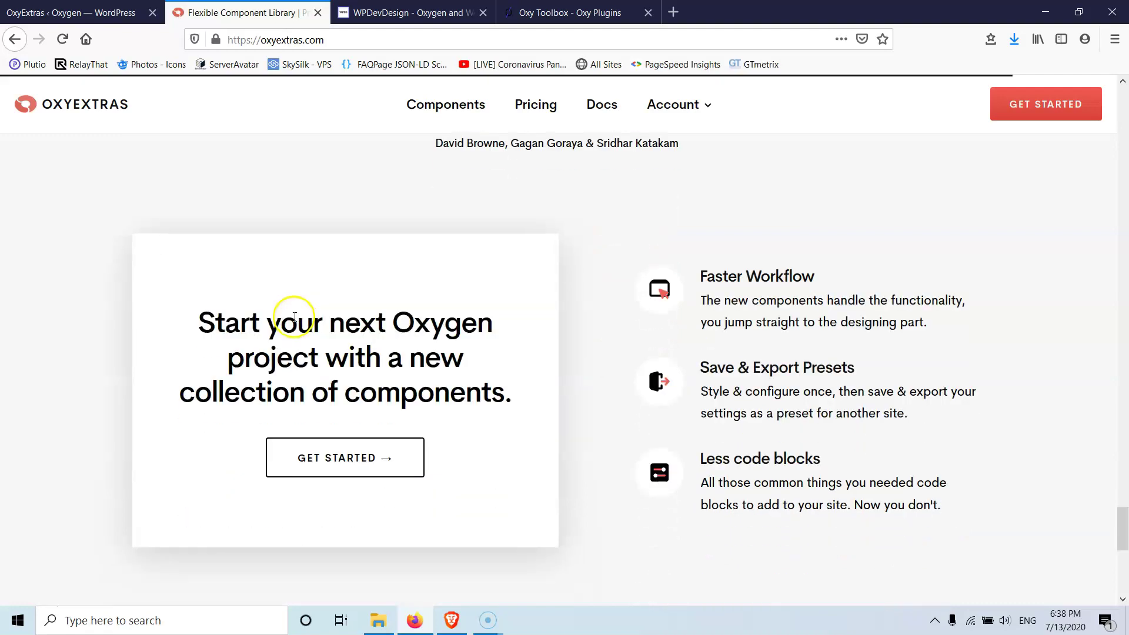
scroll(295, 318, down, 5)
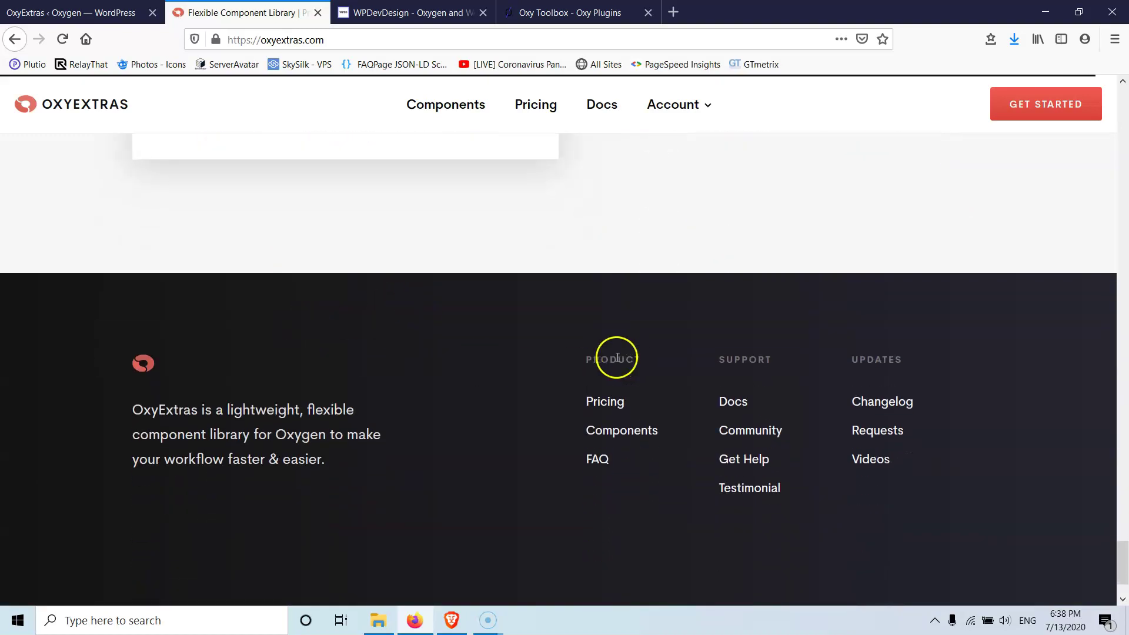
click(611, 403)
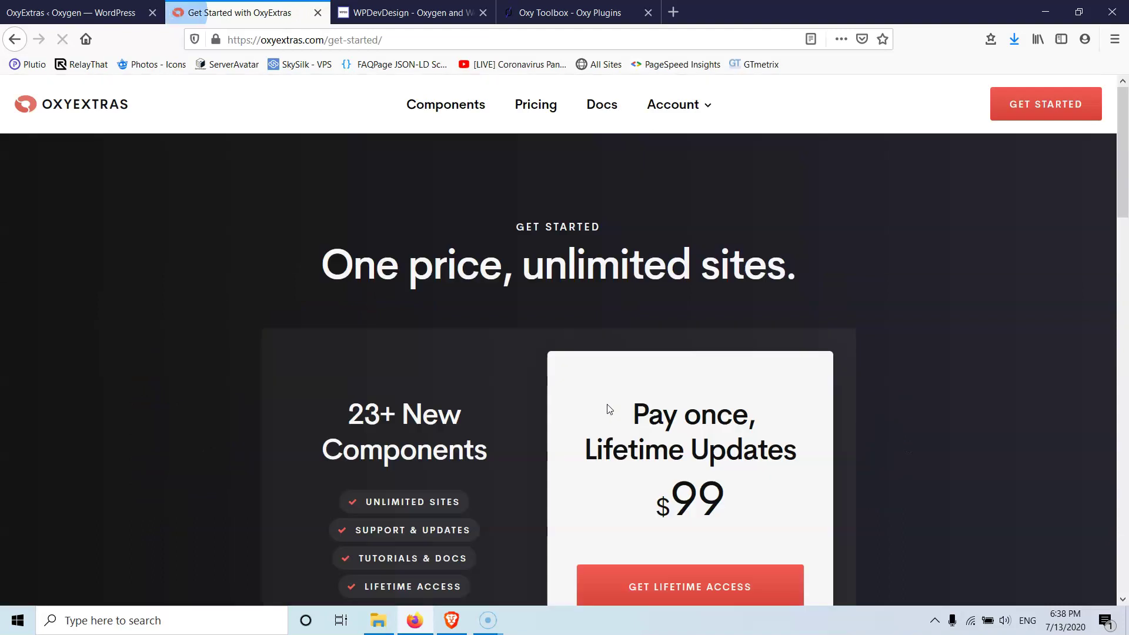
scroll(607, 405, down, 4)
scroll(678, 310, up, 1)
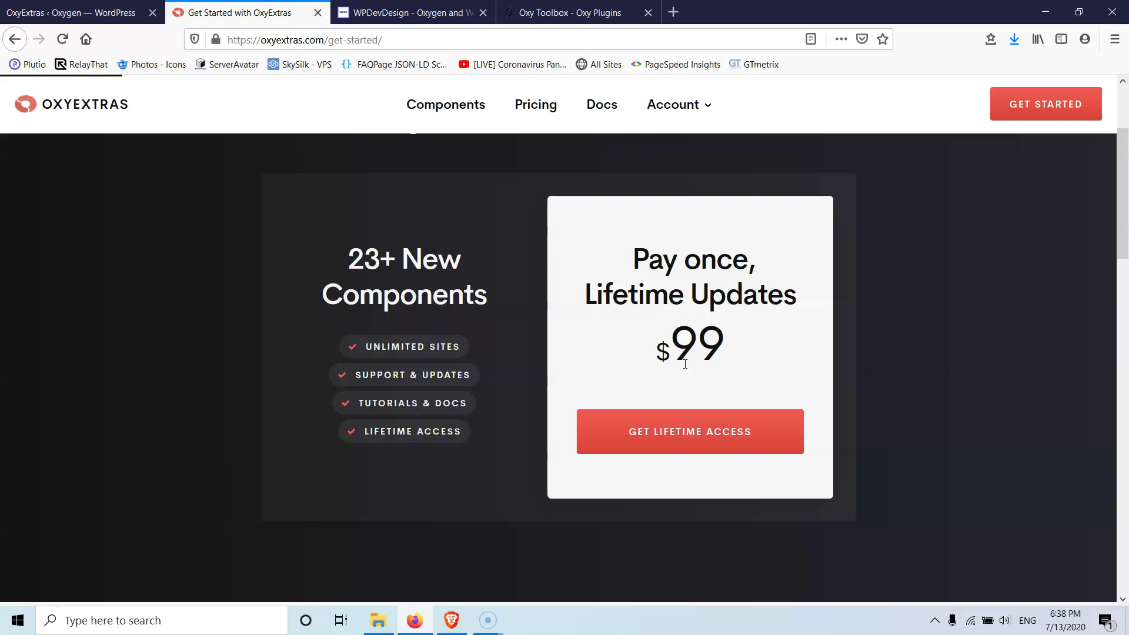
scroll(665, 348, down, 3)
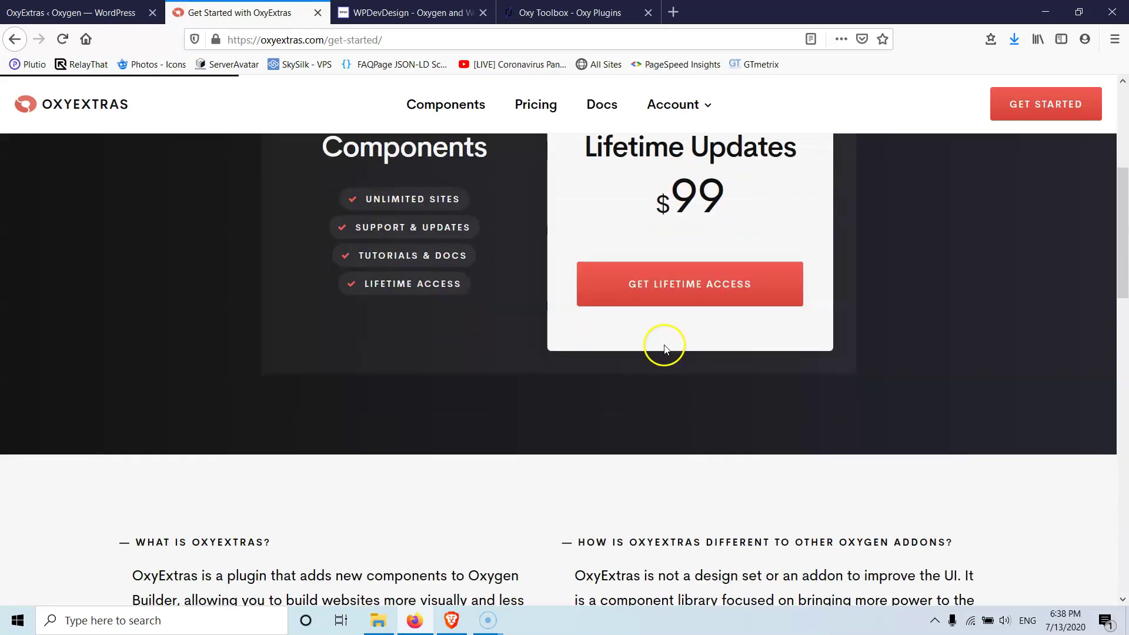
Go to the OxyExtras documentation from the pricing page's footer and open the Off Canvas article.
scroll(665, 347, down, 10)
click(735, 304)
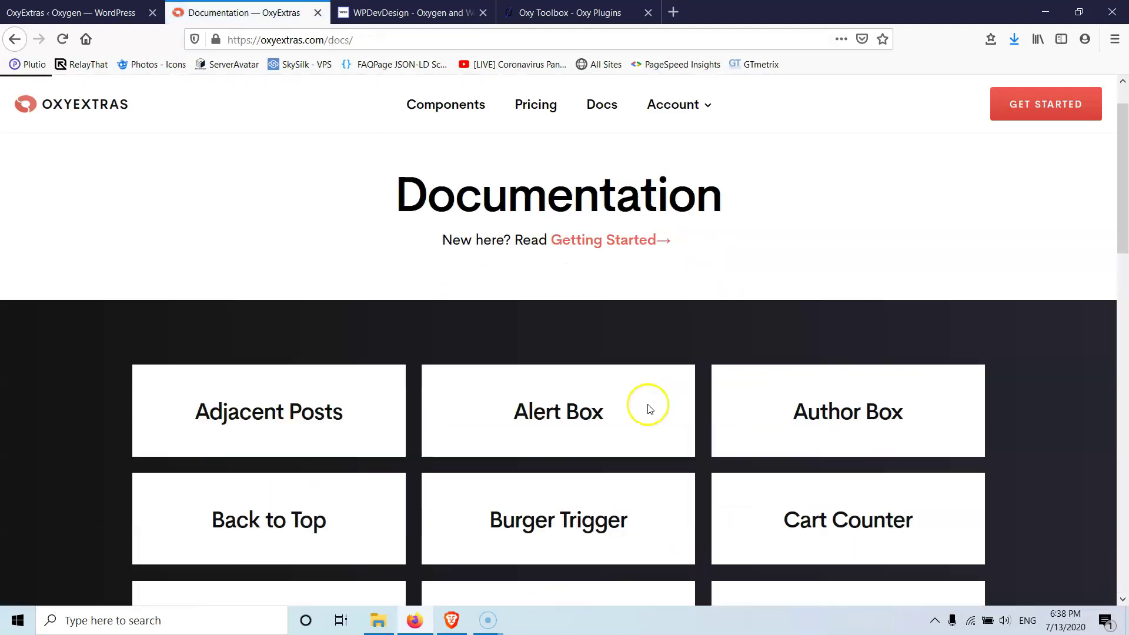
scroll(649, 410, down, 8)
click(858, 431)
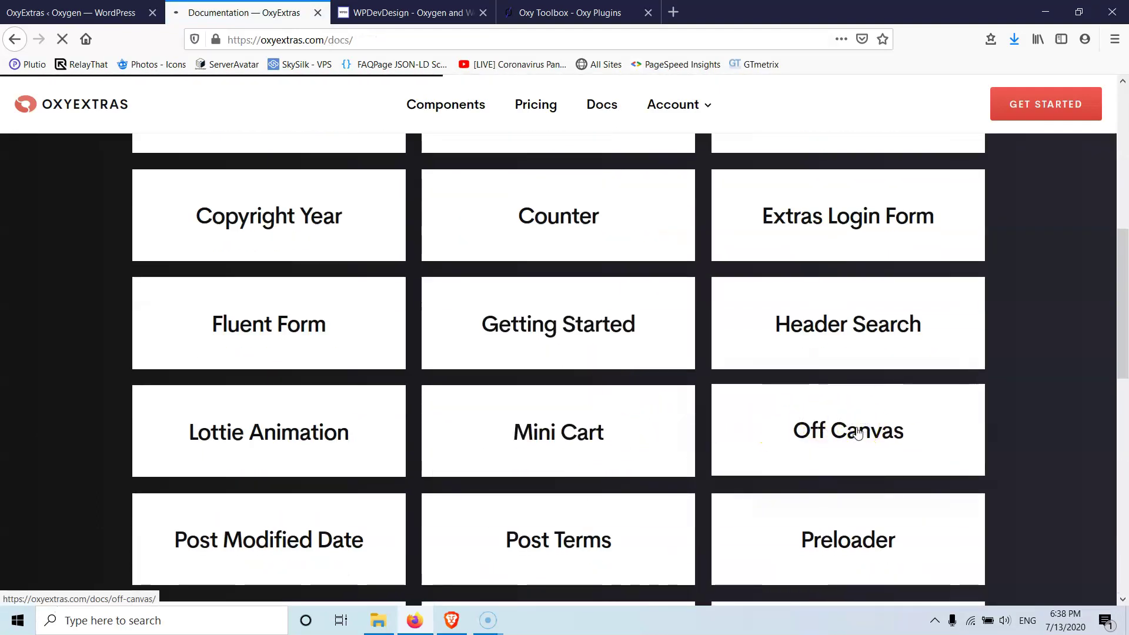
click(797, 417)
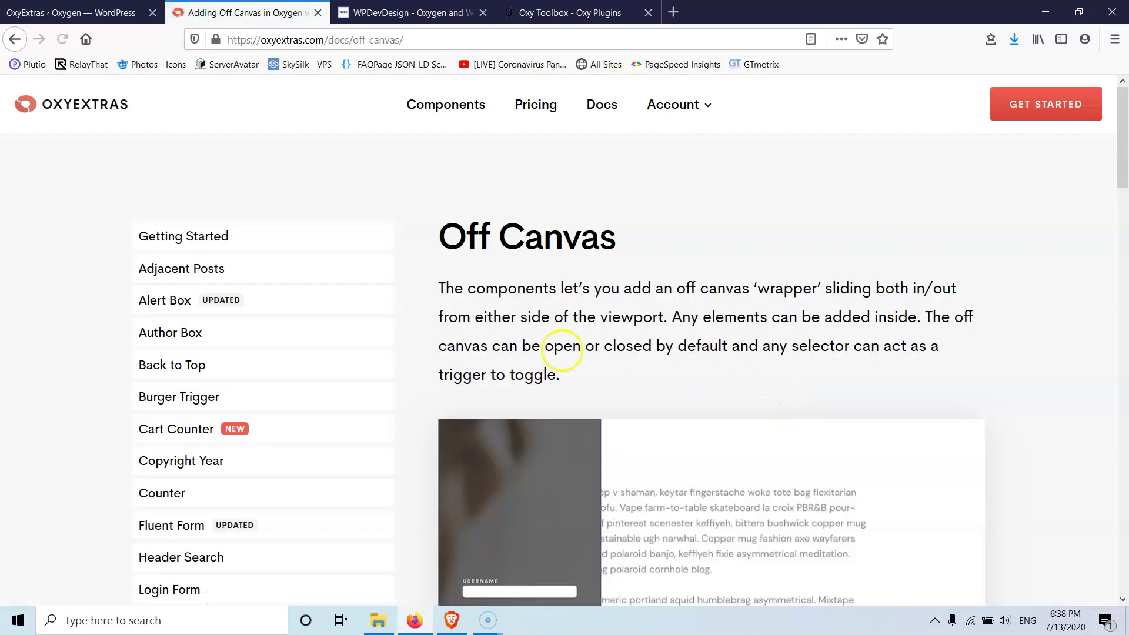
Read through the Off Canvas article, examining its introduction, example image and Option Controls down to Backdrop Display.
scroll(582, 303, down, 7)
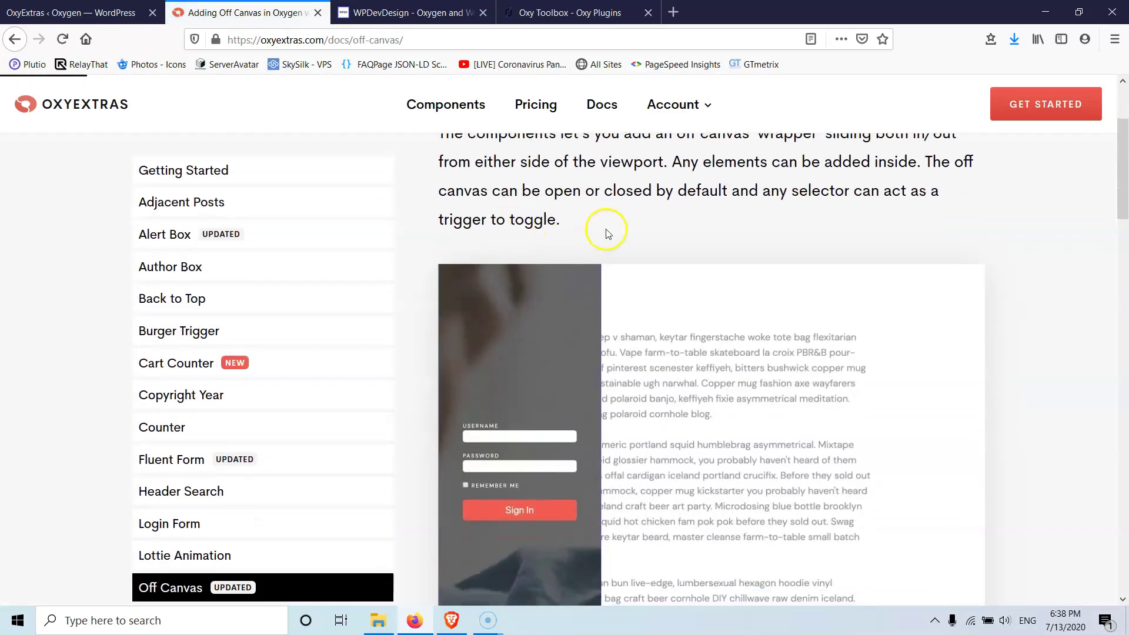
scroll(621, 287, down, 5)
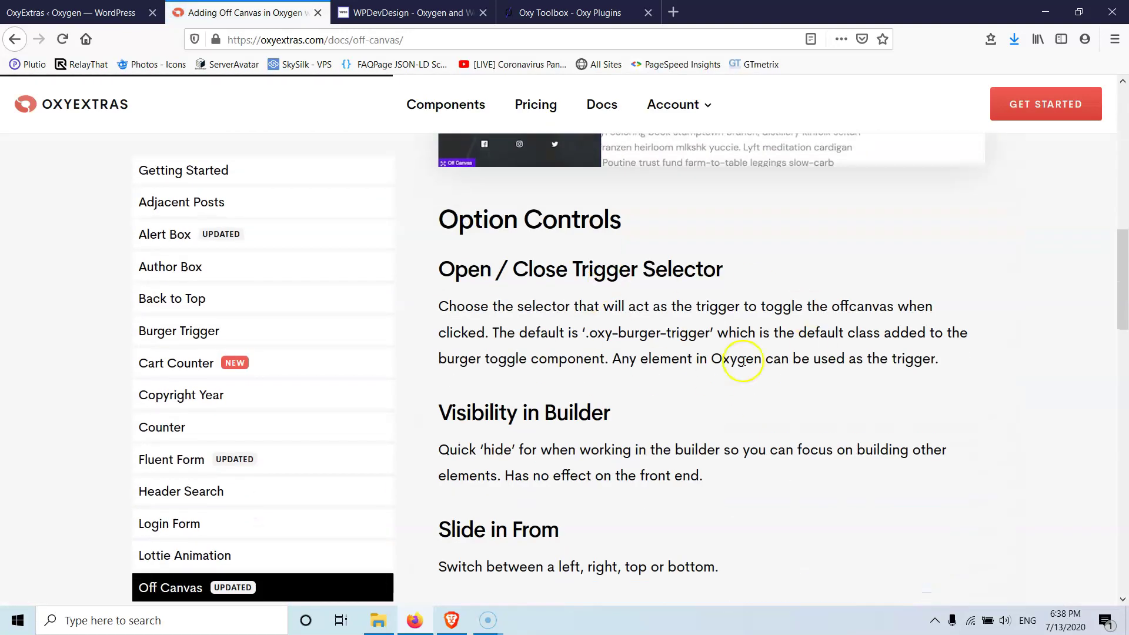
scroll(716, 378, down, 4)
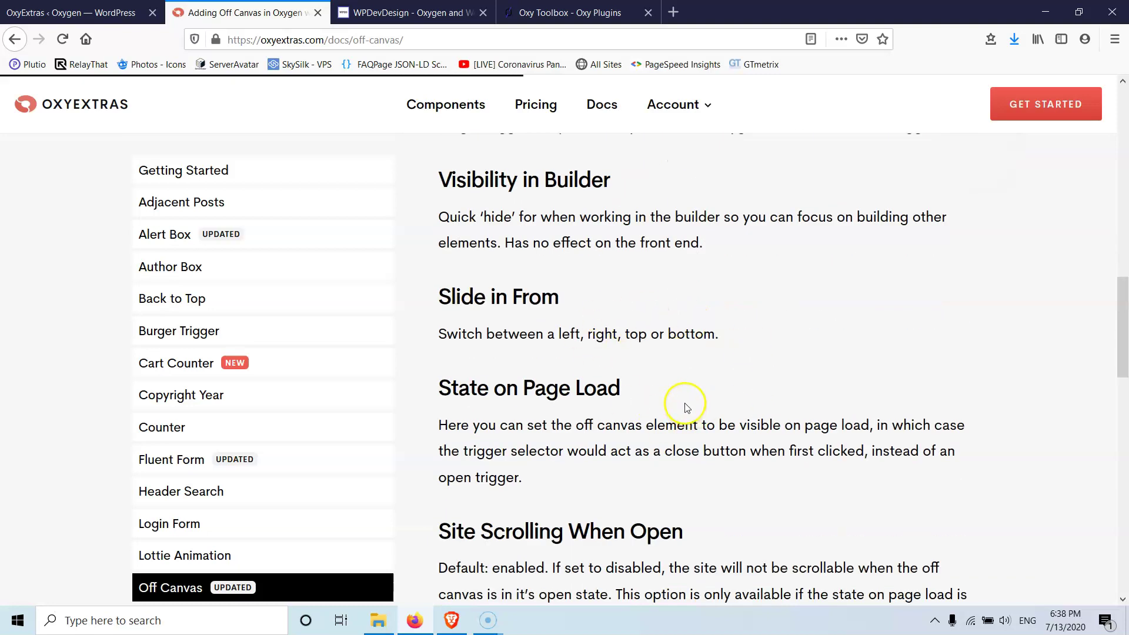
scroll(687, 408, down, 3)
scroll(686, 406, down, 5)
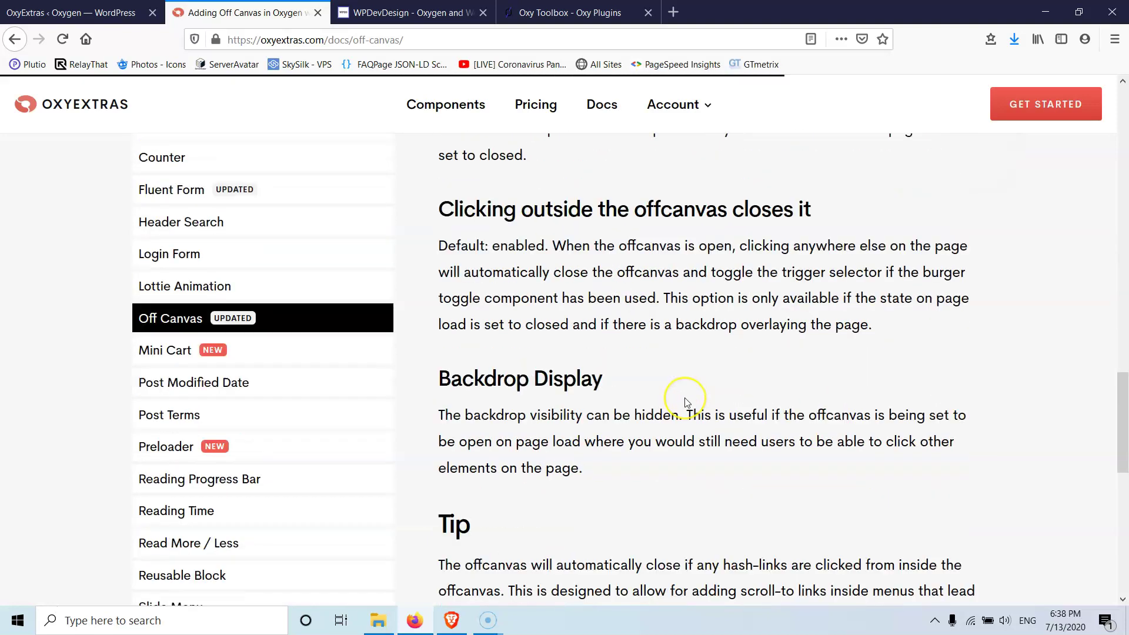
scroll(687, 403, up, 5)
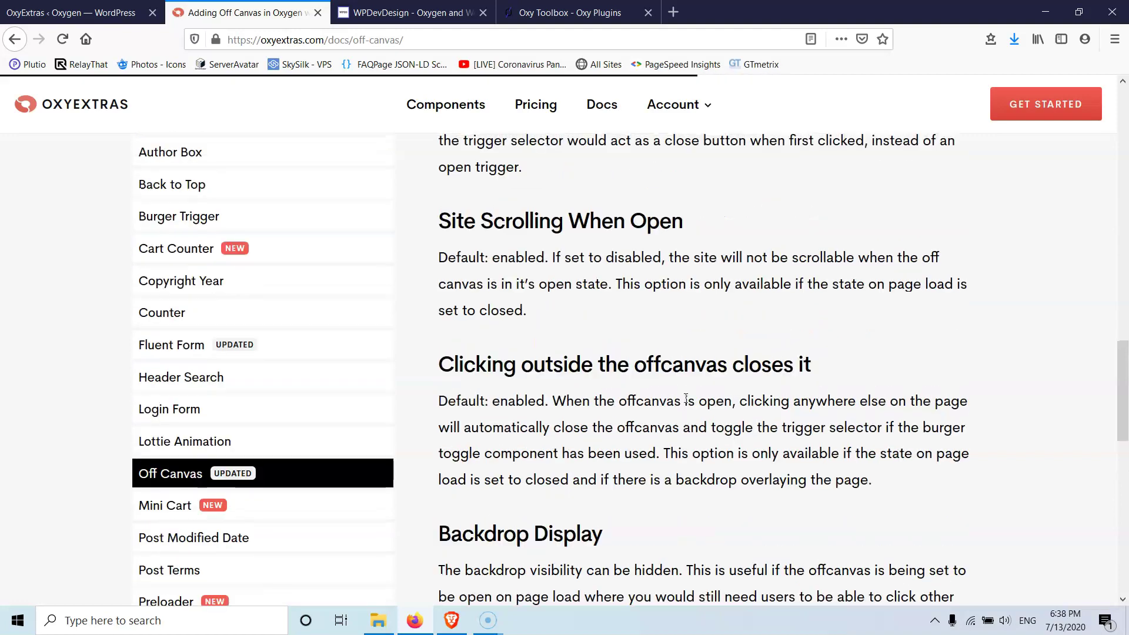
scroll(687, 403, up, 7)
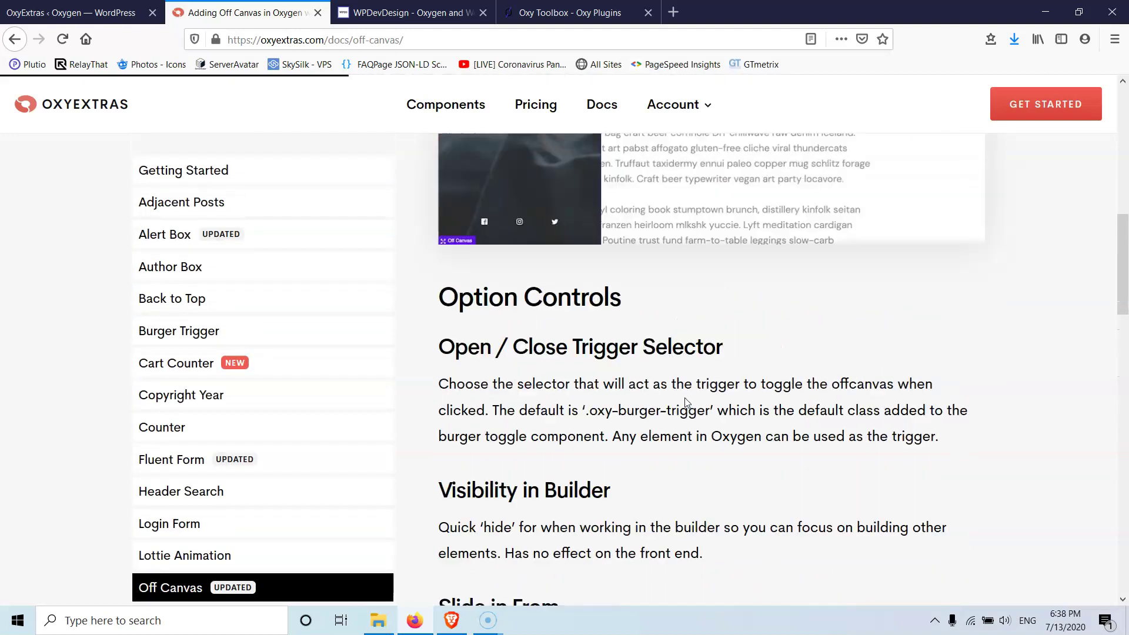
scroll(685, 398, up, 1)
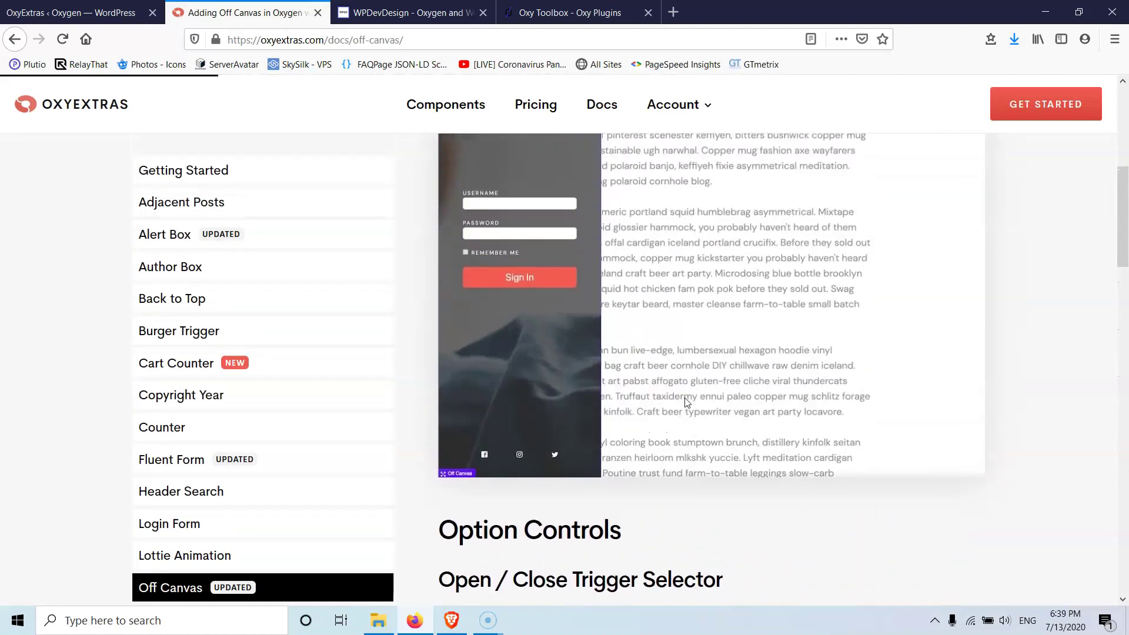
scroll(685, 399, up, 4)
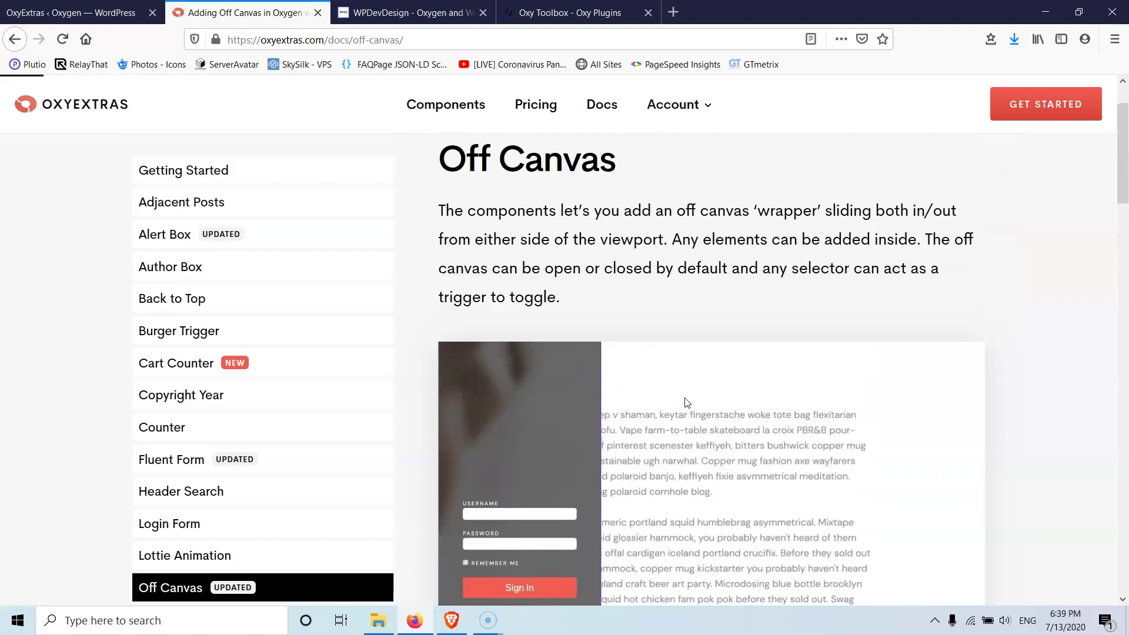
scroll(687, 403, up, 1)
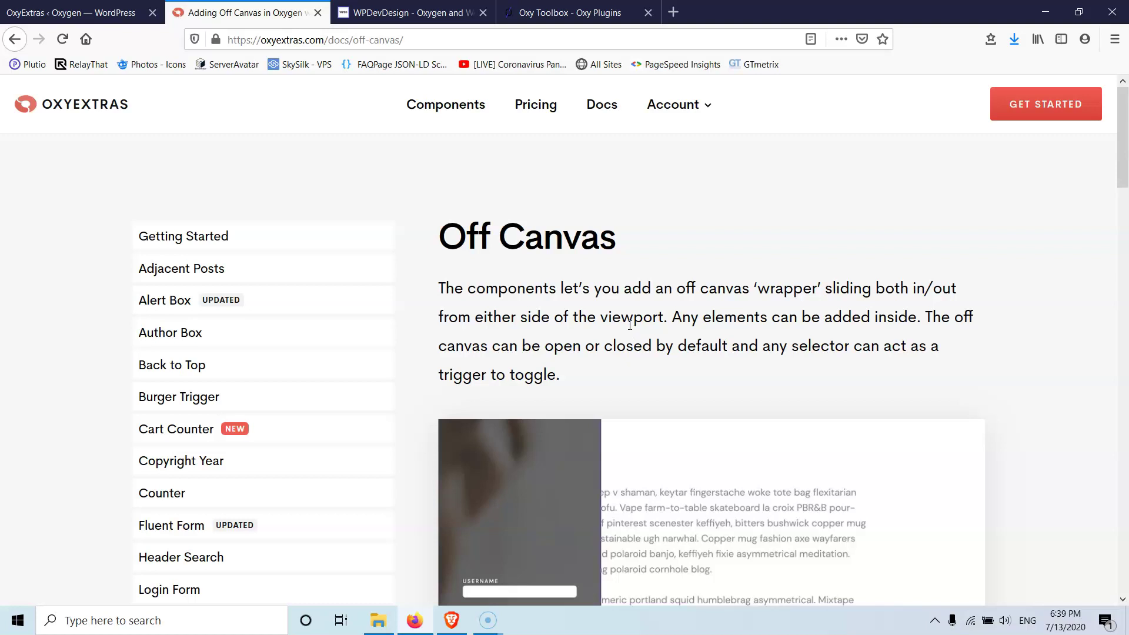
scroll(629, 325, down, 1)
scroll(629, 325, down, 3)
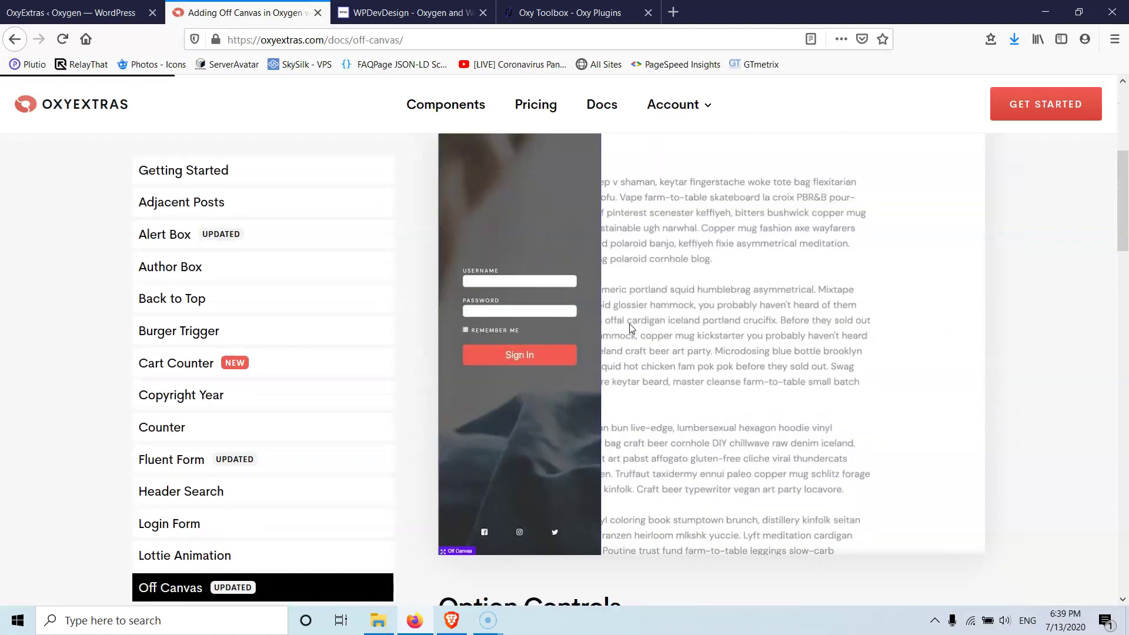
scroll(629, 324, down, 3)
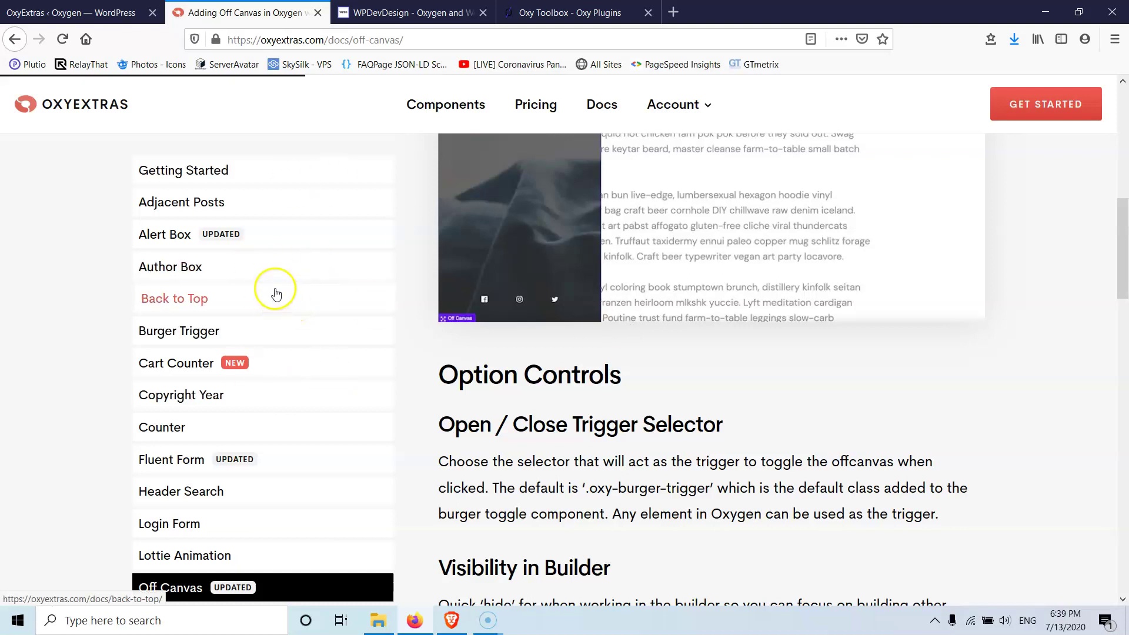
scroll(298, 254, down, 5)
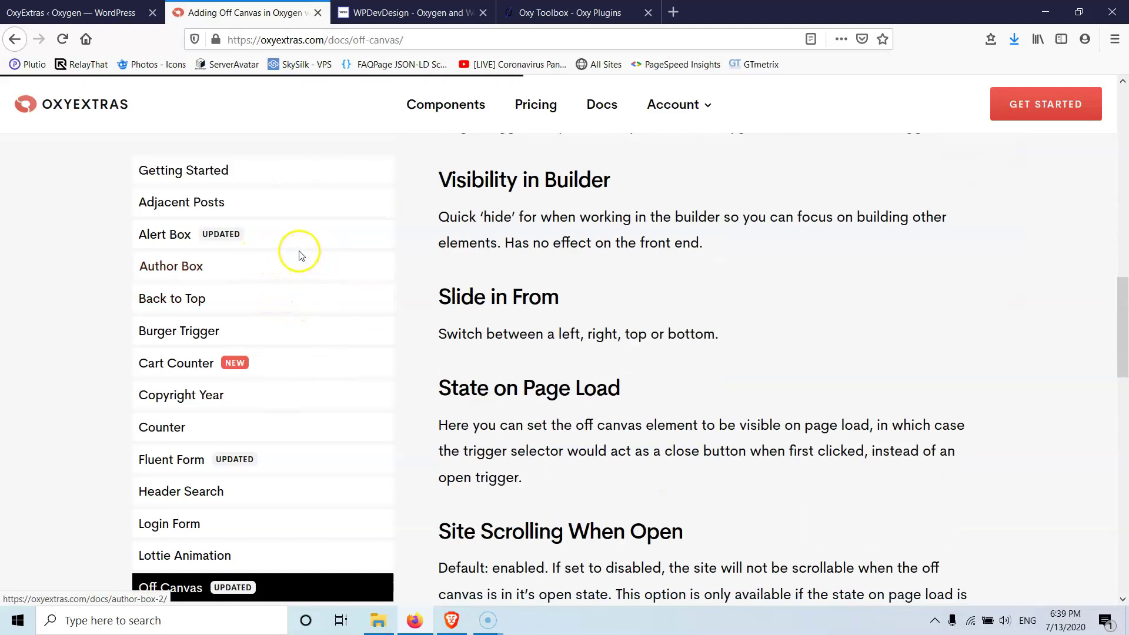
scroll(299, 253, down, 5)
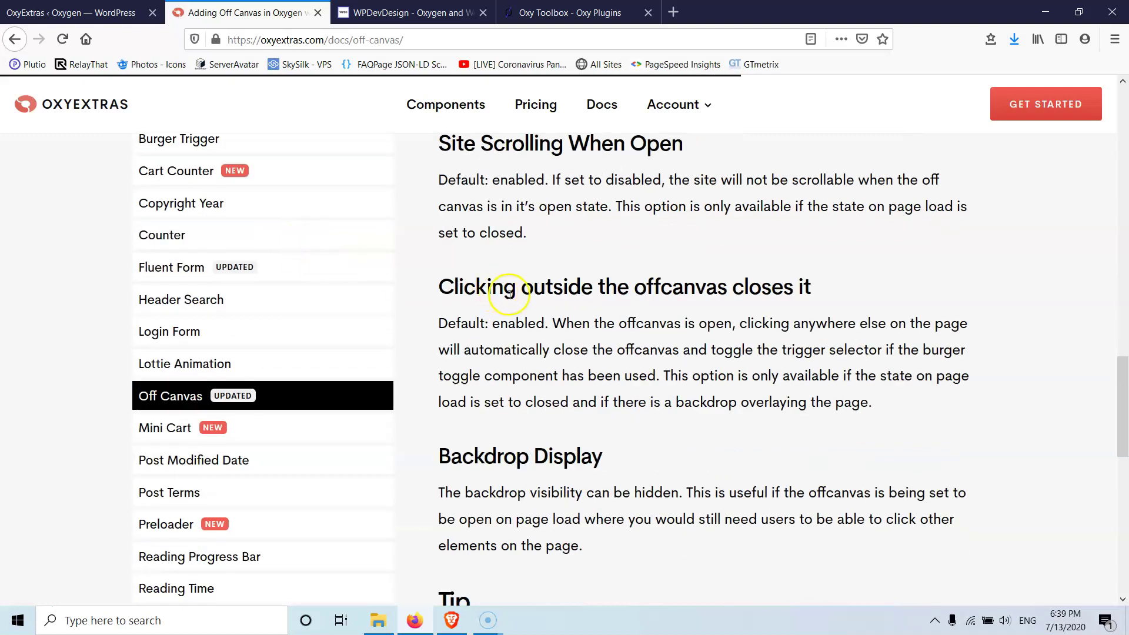
Finish reading the Off Canvas article, revisit its introduction and go through the page down to the site footer.
scroll(559, 303, down, 4)
scroll(576, 312, up, 15)
scroll(586, 319, up, 8)
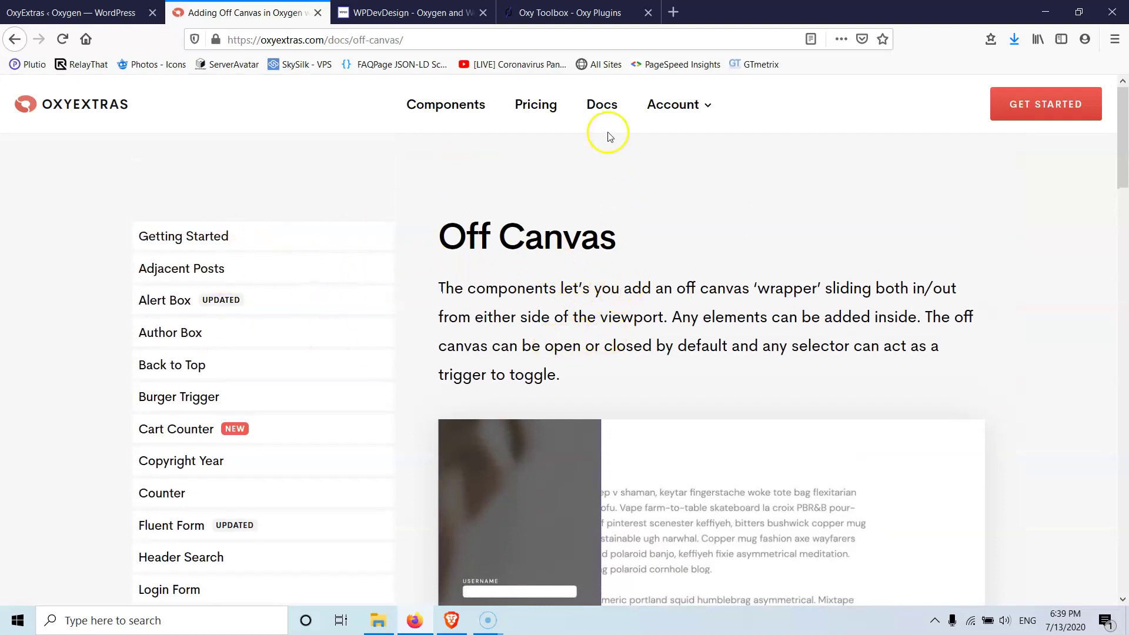
scroll(594, 156, down, 10)
scroll(608, 167, down, 10)
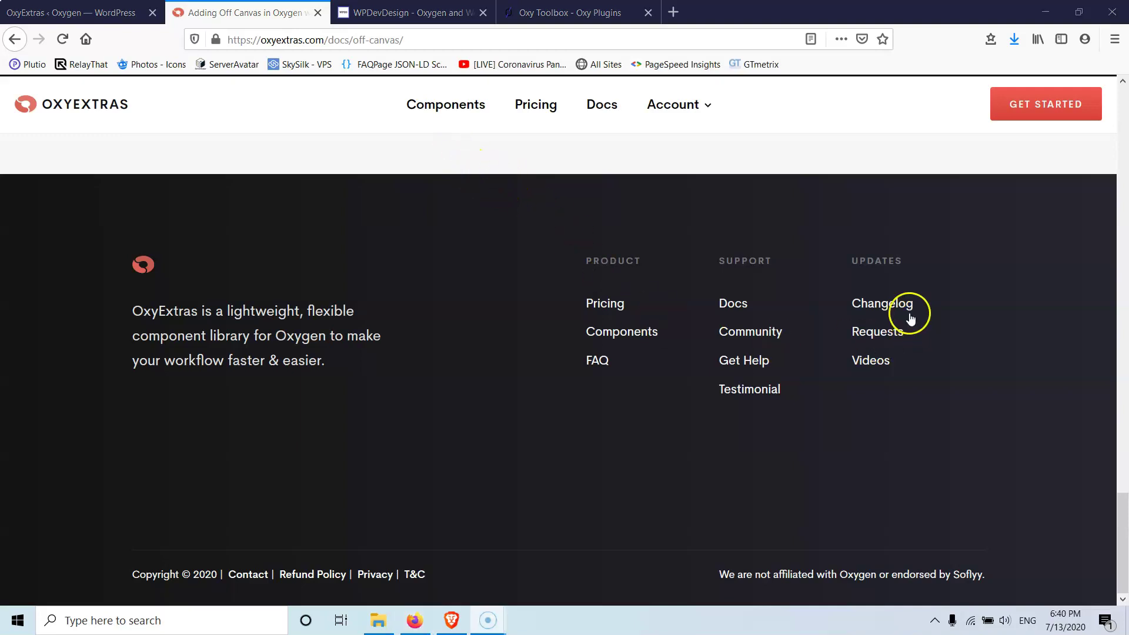
Open the OxyExtras changelog from the footer and review its entries from version 1.1.3 back to 0.8.5.
click(888, 307)
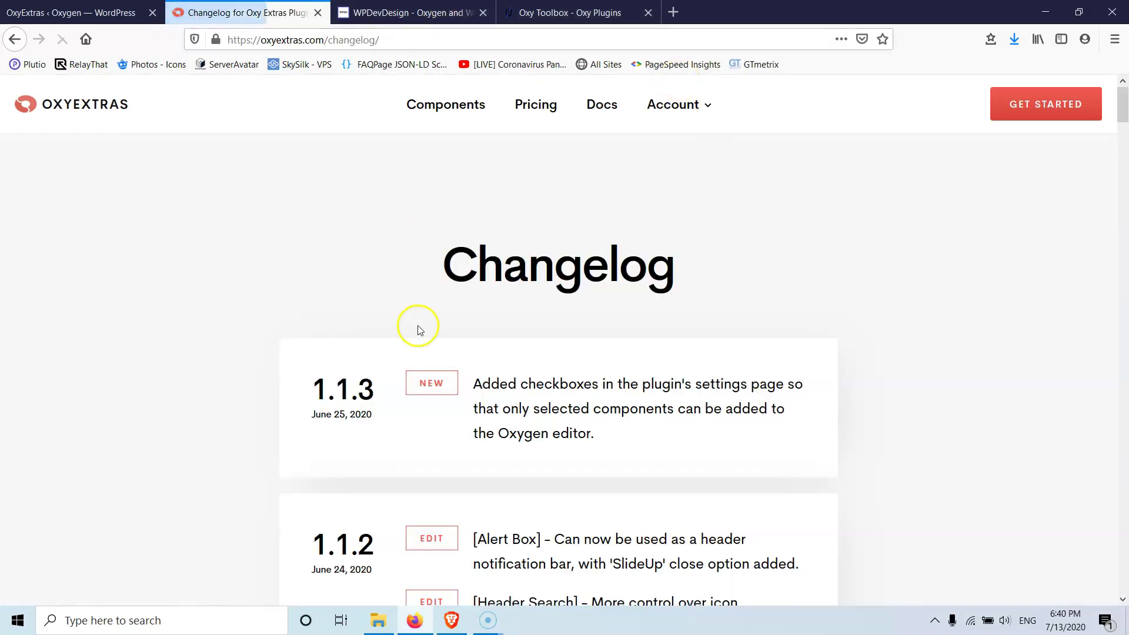
scroll(406, 321, down, 10)
scroll(394, 318, down, 15)
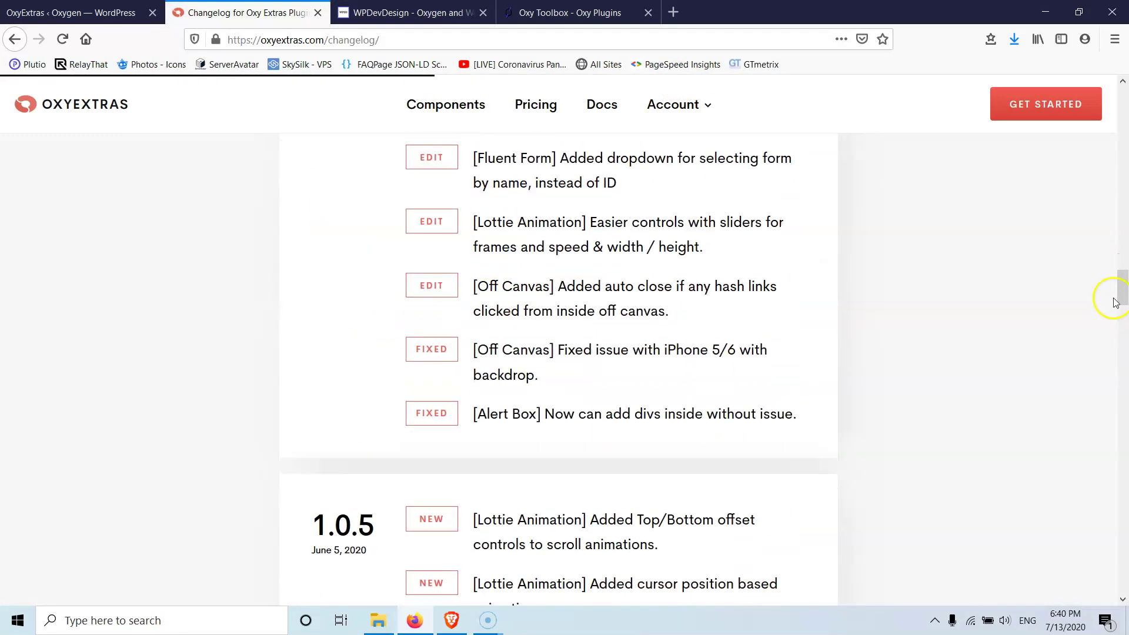
drag(1124, 292, 1118, 547)
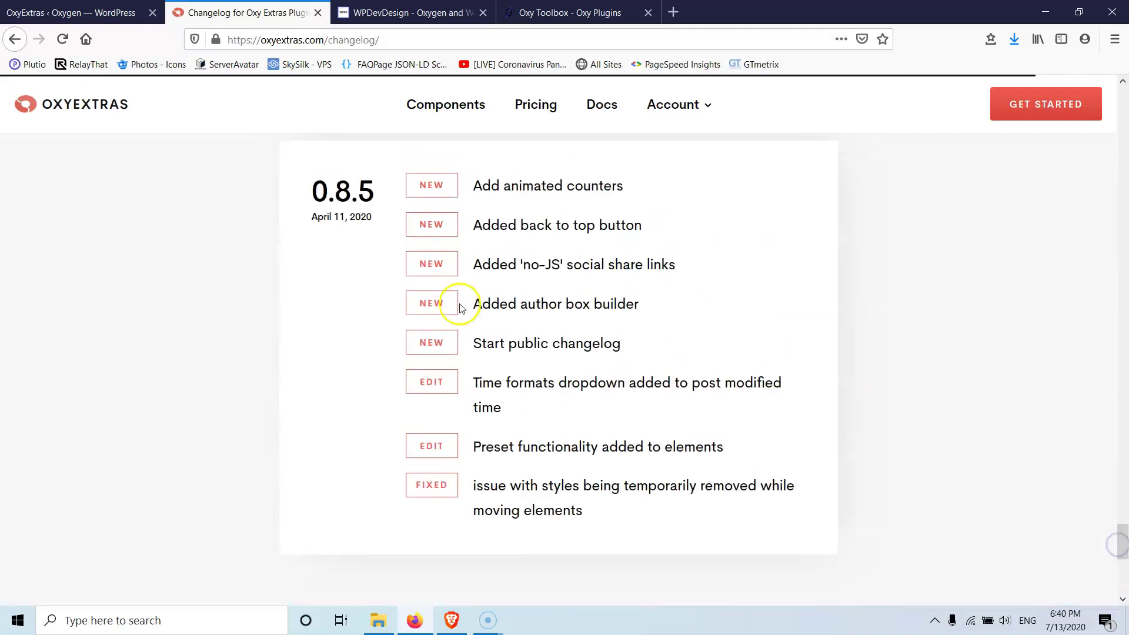
drag(1123, 550, 1118, 106)
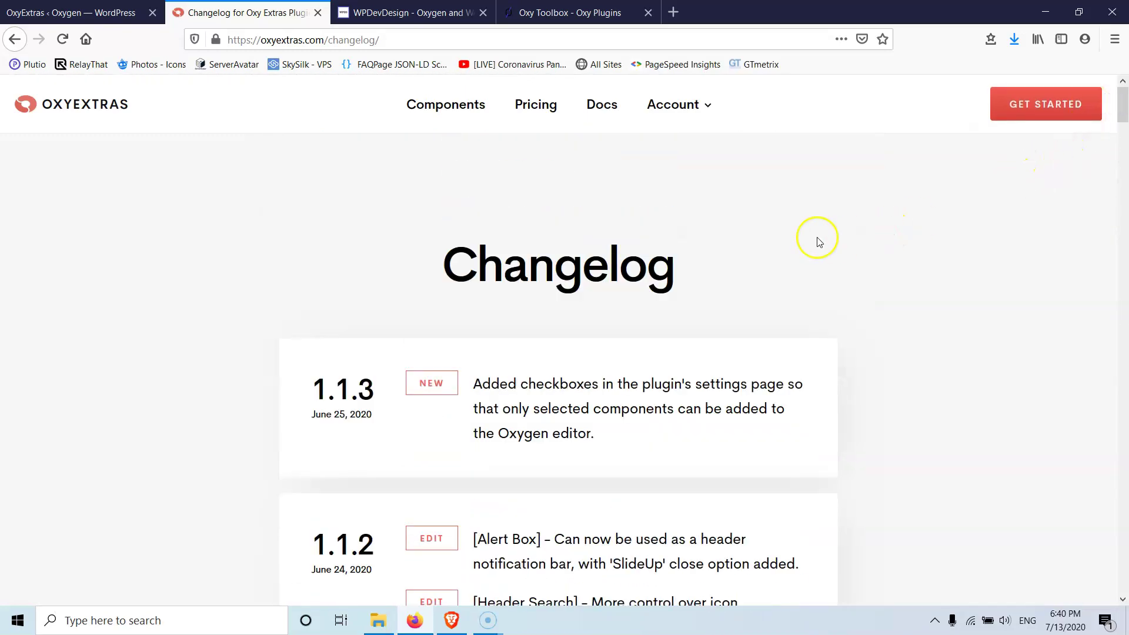
Switch to the WordPress admin's OxyExtras General Settings and examine the full list of component checkboxes, from Slide Menu to Cart Count.
click(121, 11)
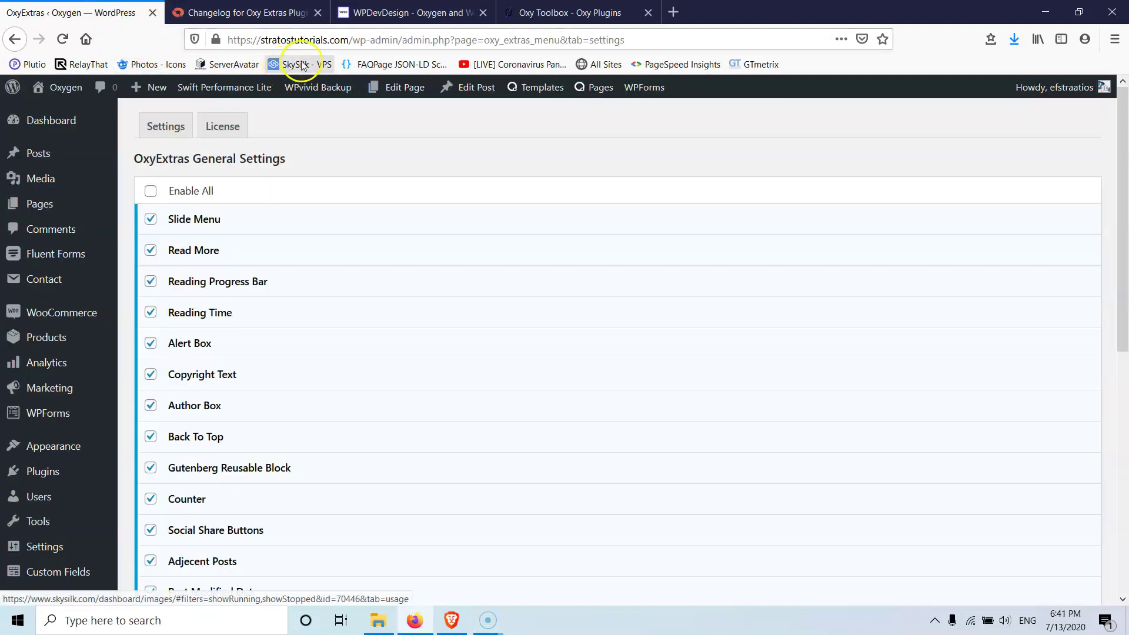
scroll(111, 167, down, 7)
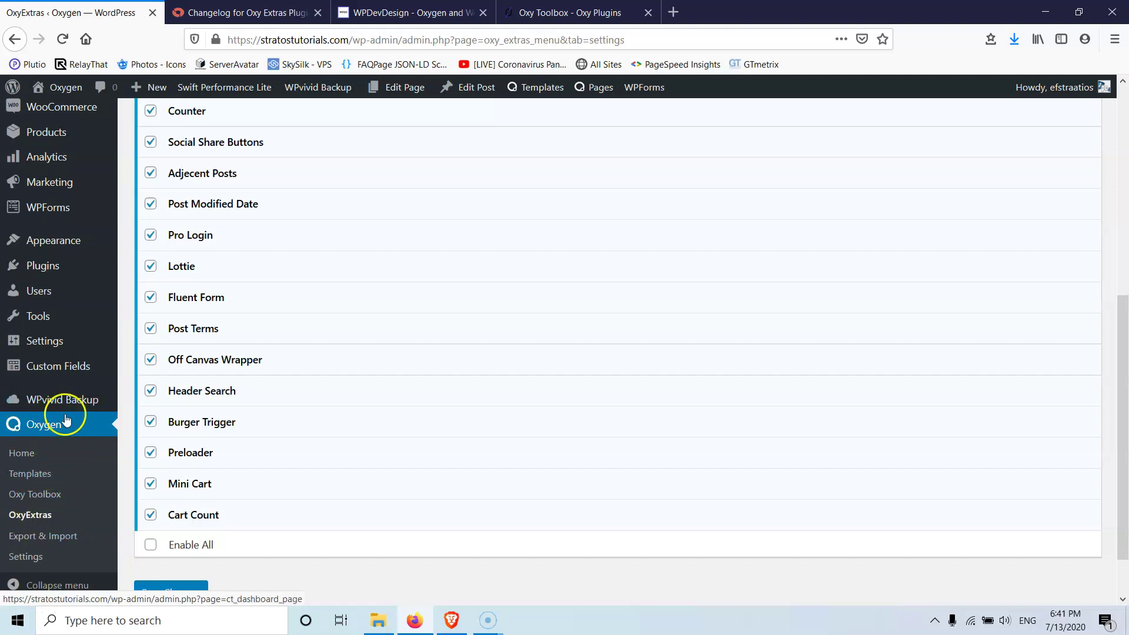
scroll(126, 360, up, 6)
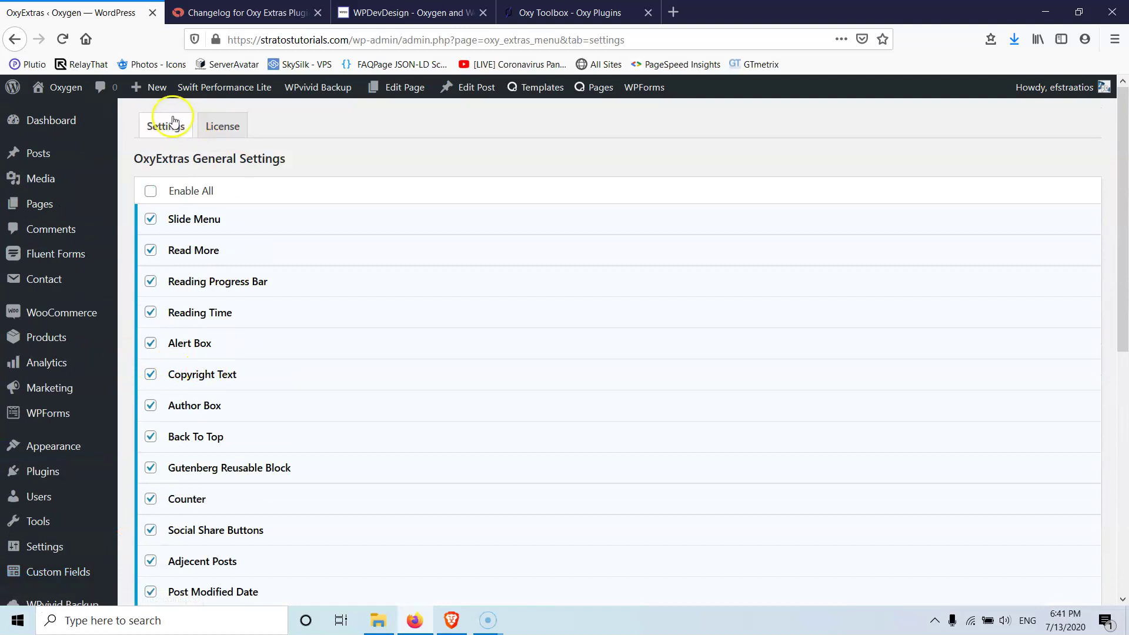
scroll(300, 235, down, 5)
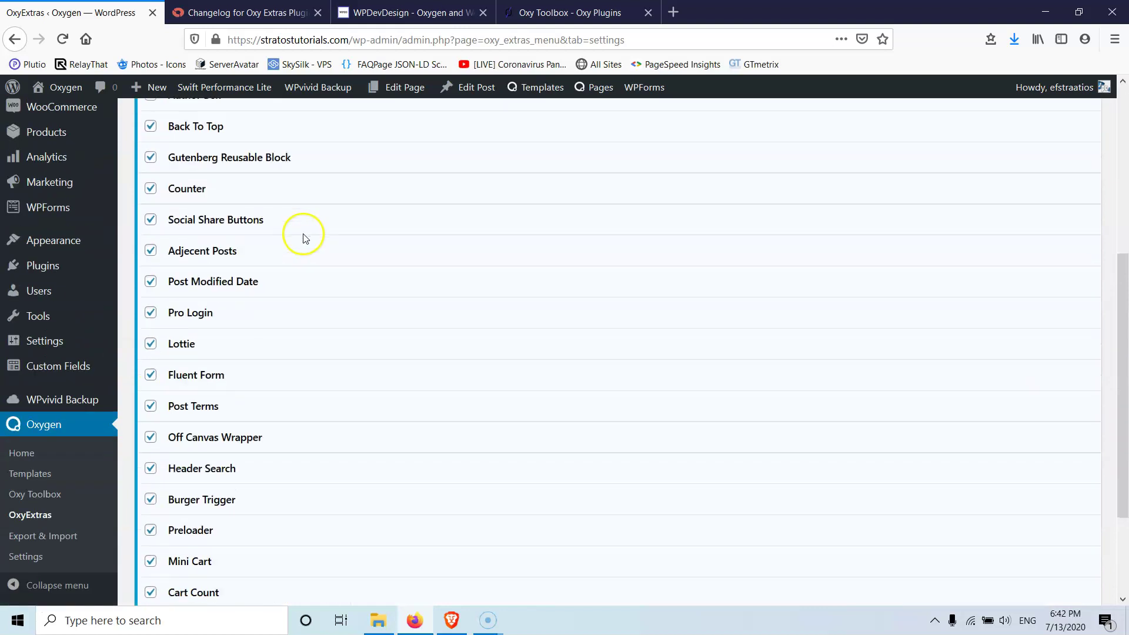
scroll(212, 382, down, 3)
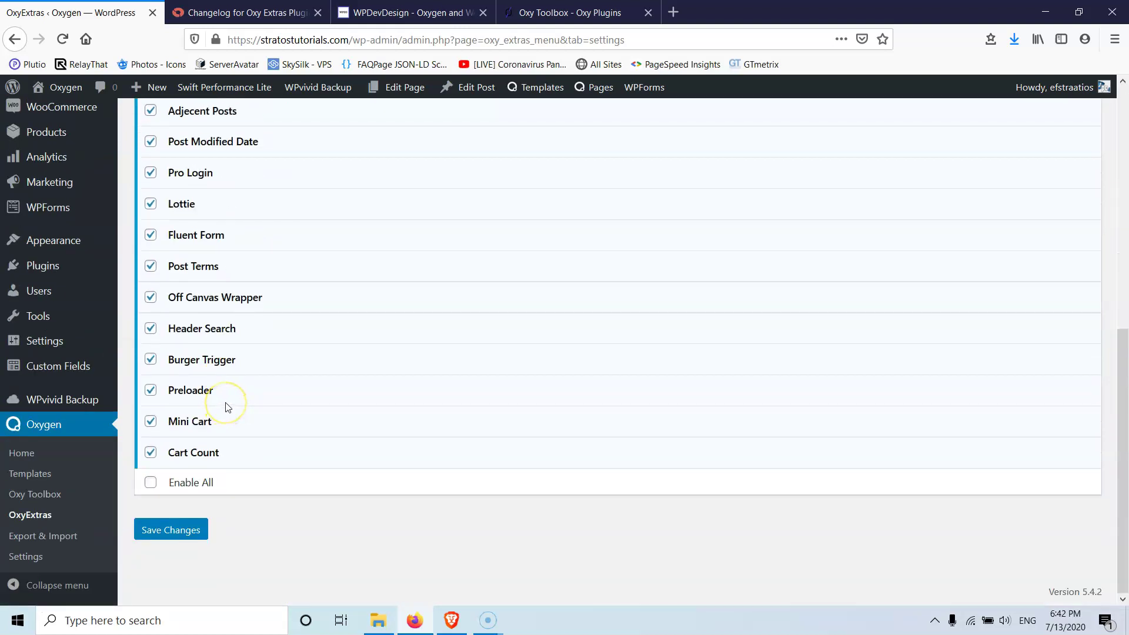
scroll(228, 407, up, 8)
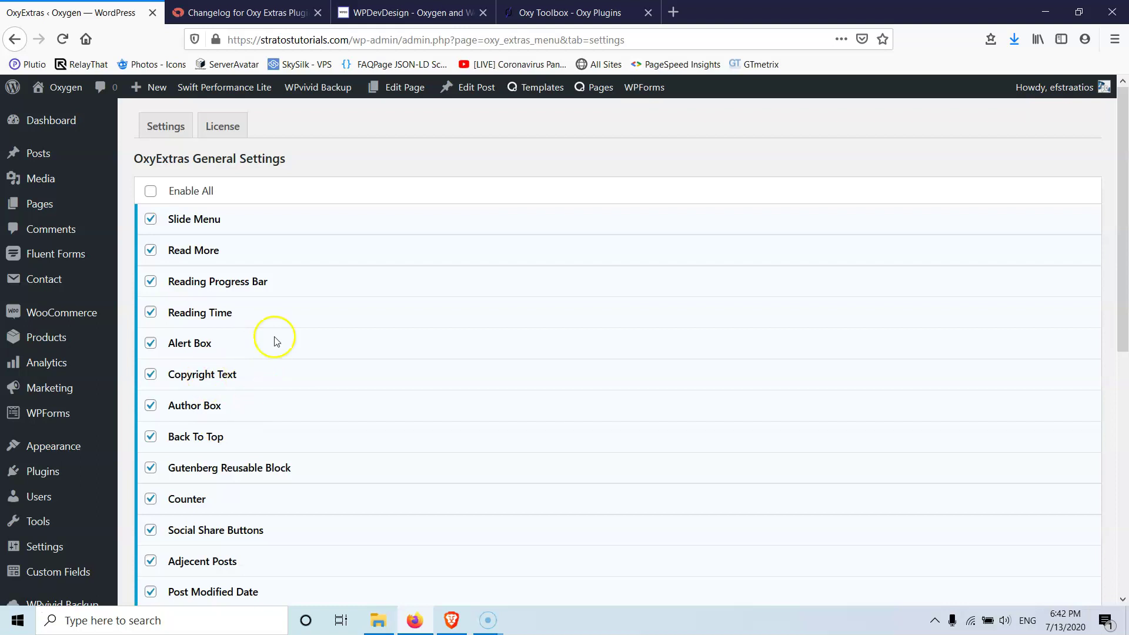
scroll(282, 330, down, 5)
scroll(284, 332, down, 2)
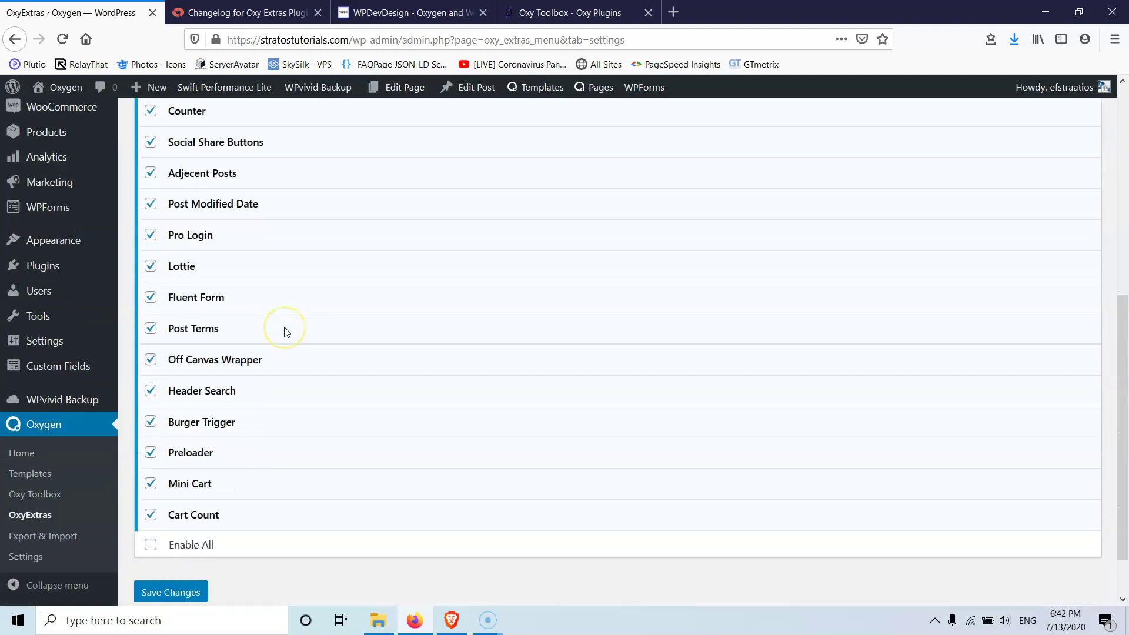
scroll(285, 329, up, 8)
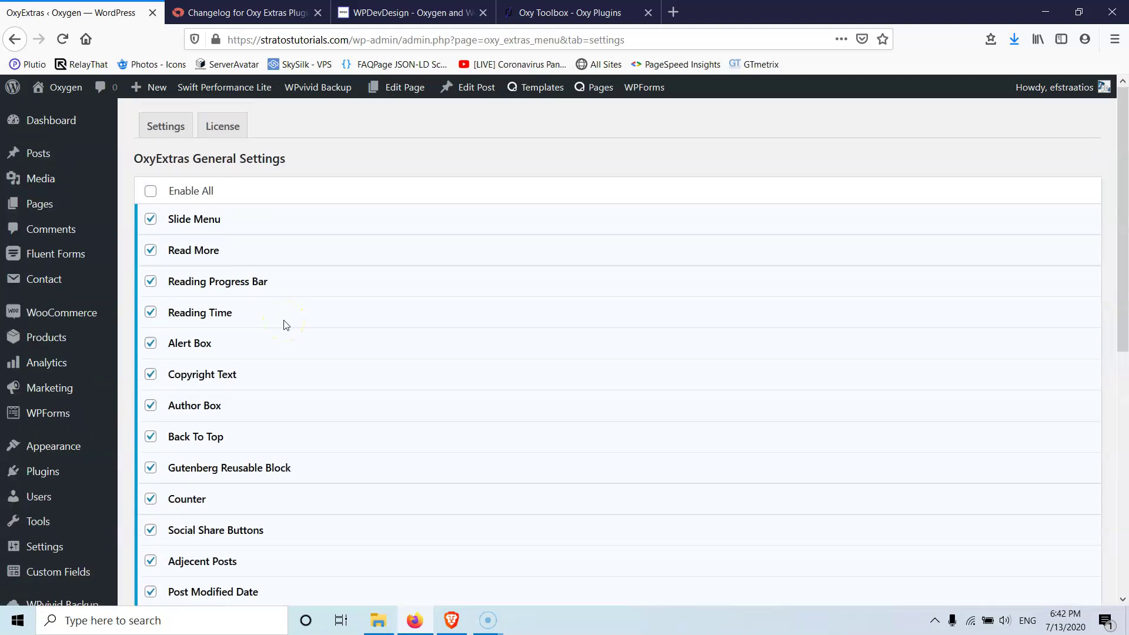
scroll(286, 333, down, 5)
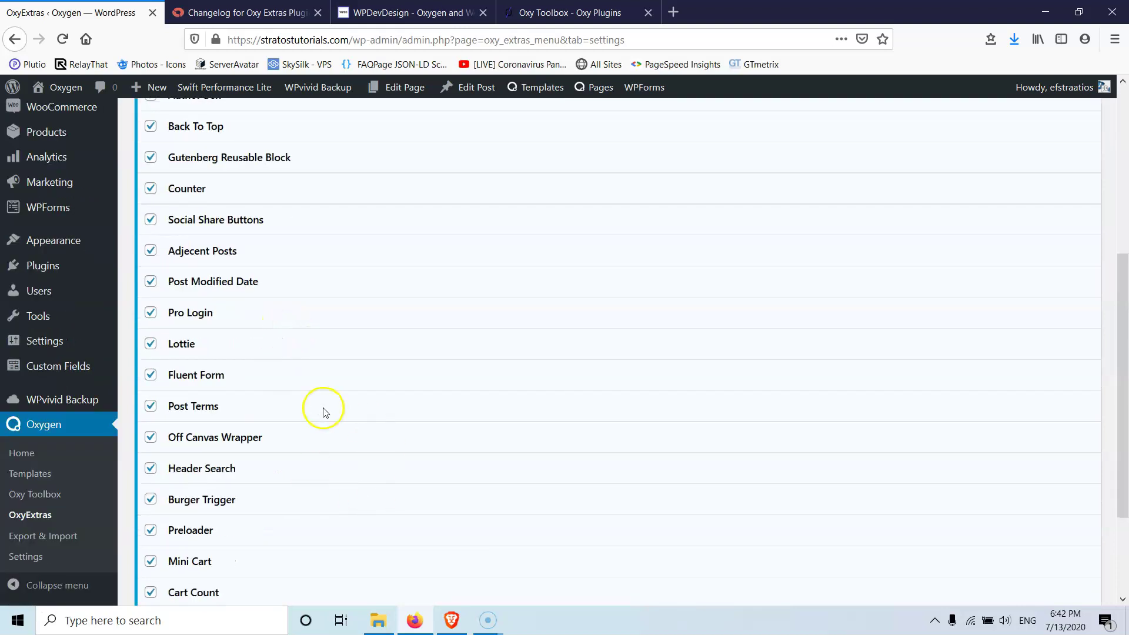
scroll(277, 408, up, 5)
scroll(298, 365, down, 5)
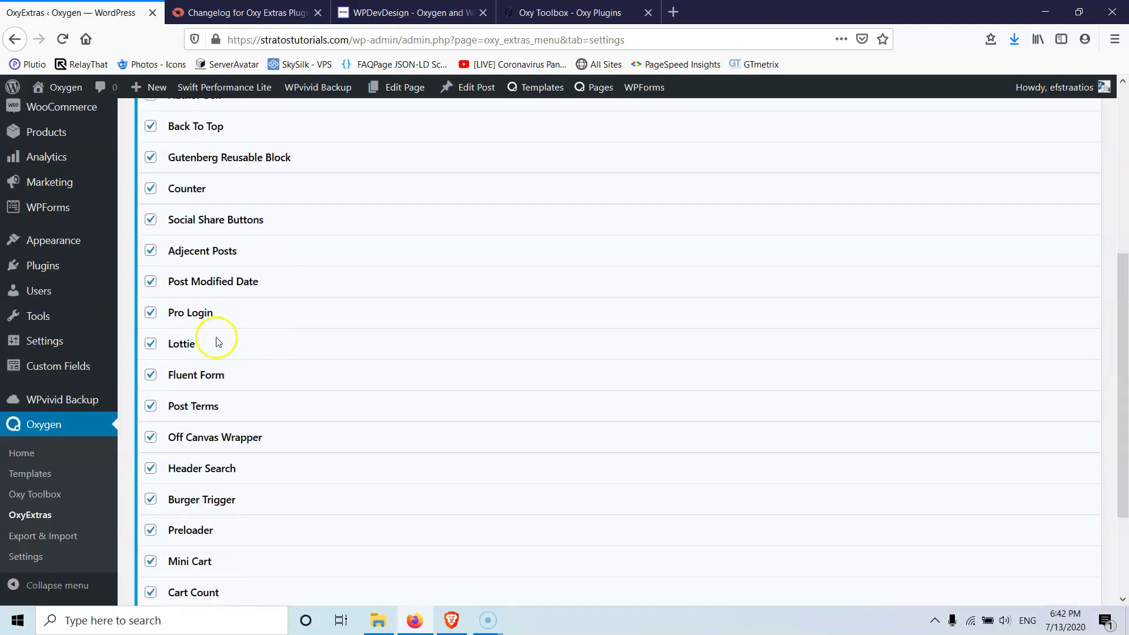
scroll(242, 330, down, 2)
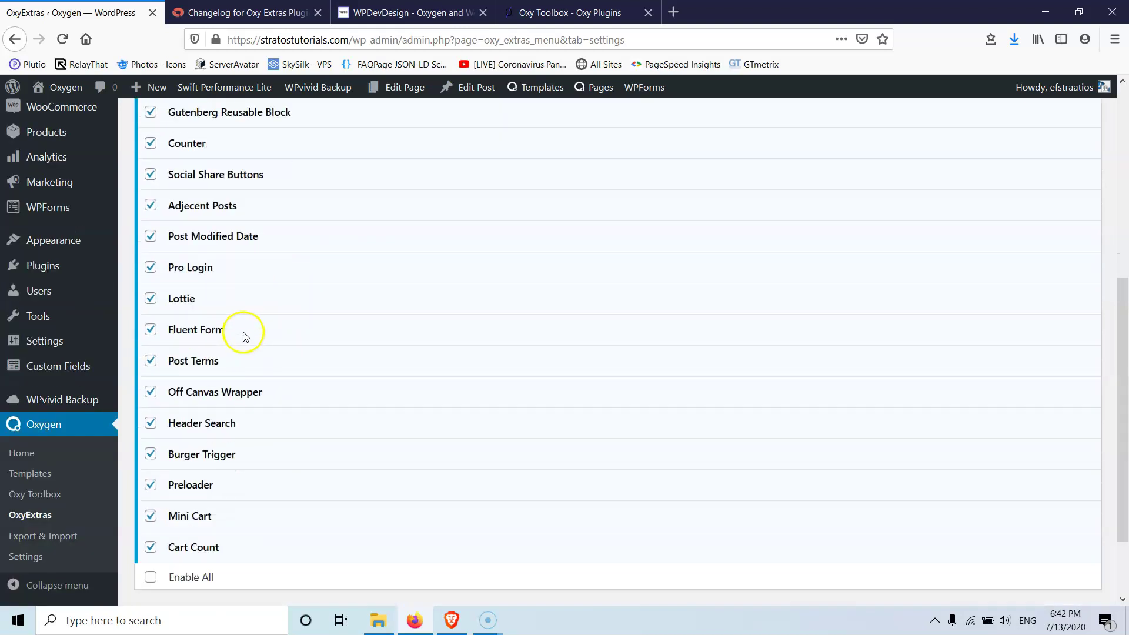
scroll(282, 435, up, 8)
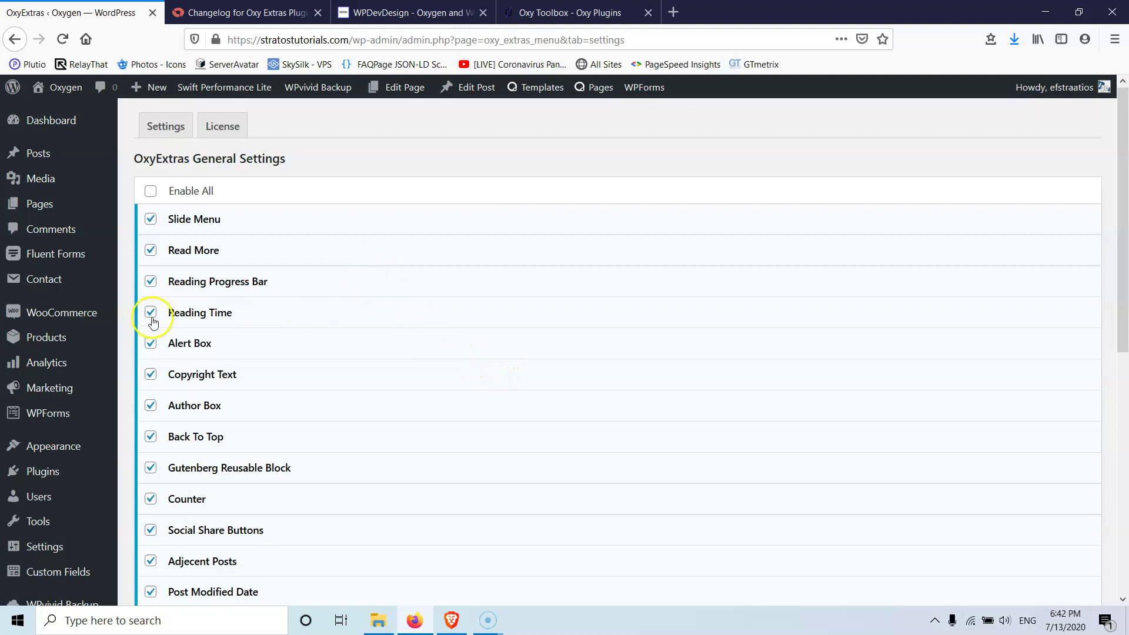
Start a new WordPress page in a separate tab and close the WPDevDesign, Oxy Toolbox and Changelog tabs.
mouse_move(42, 206)
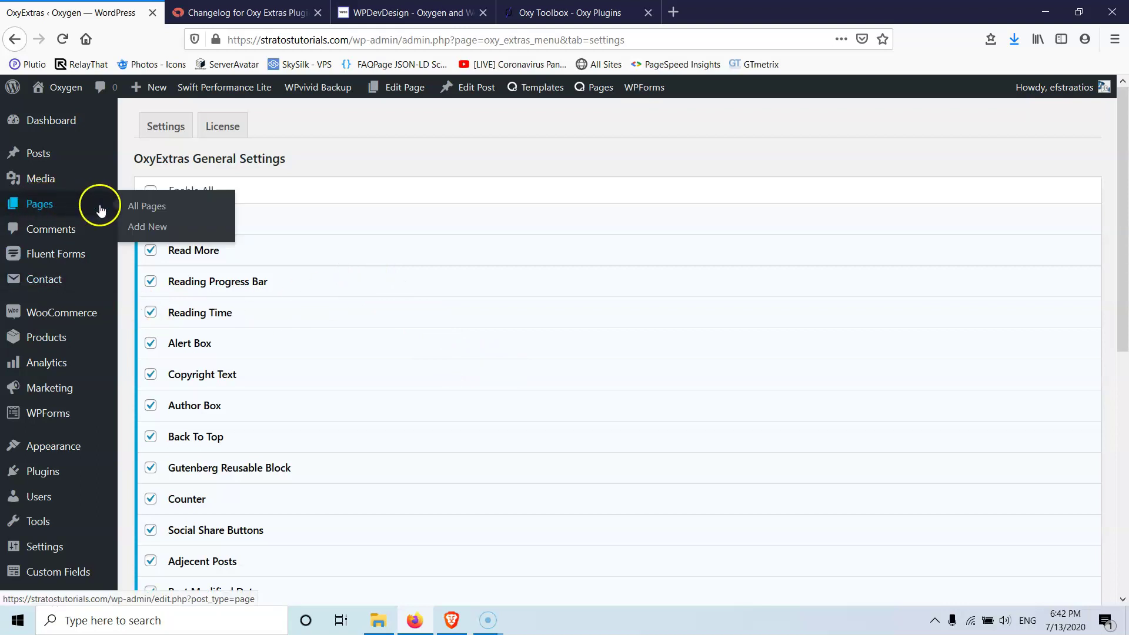
middle_click(148, 227)
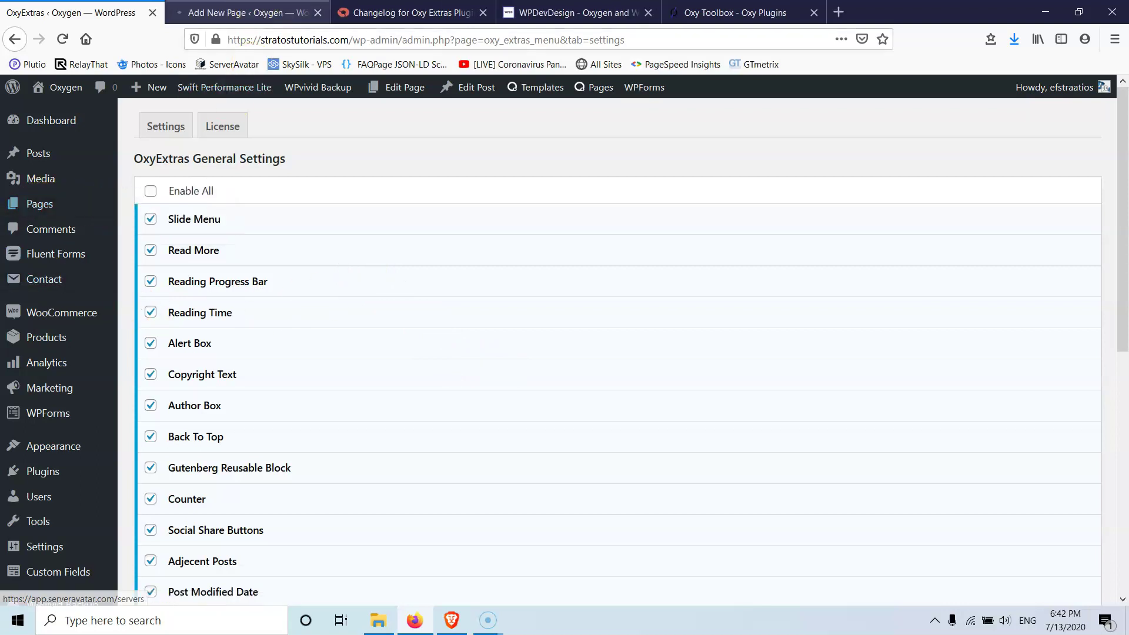
click(284, 12)
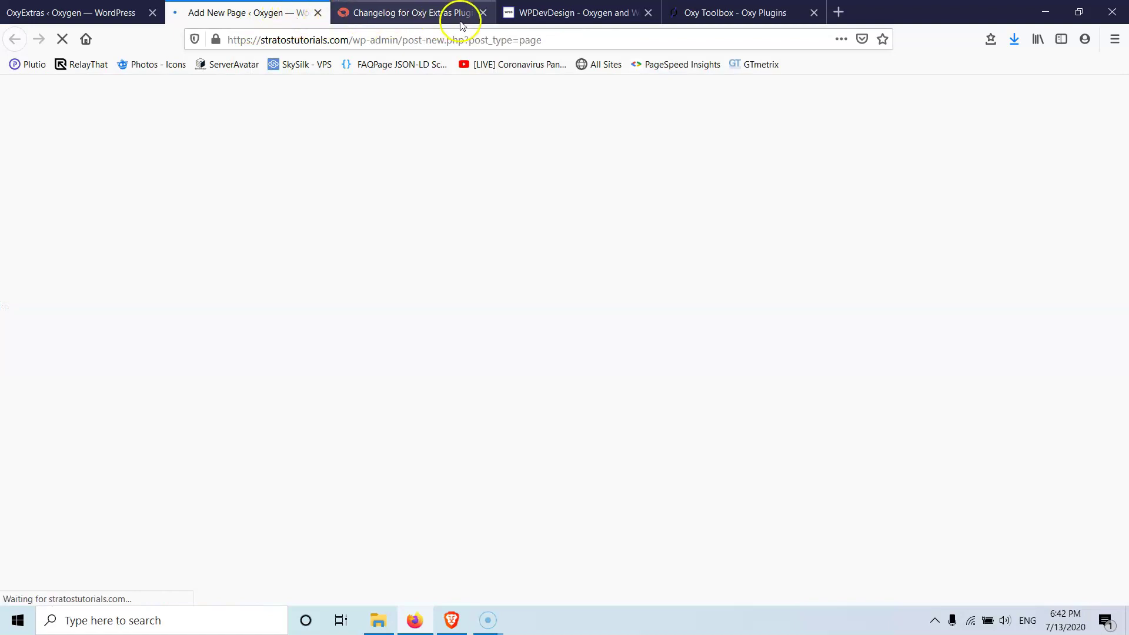
click(648, 14)
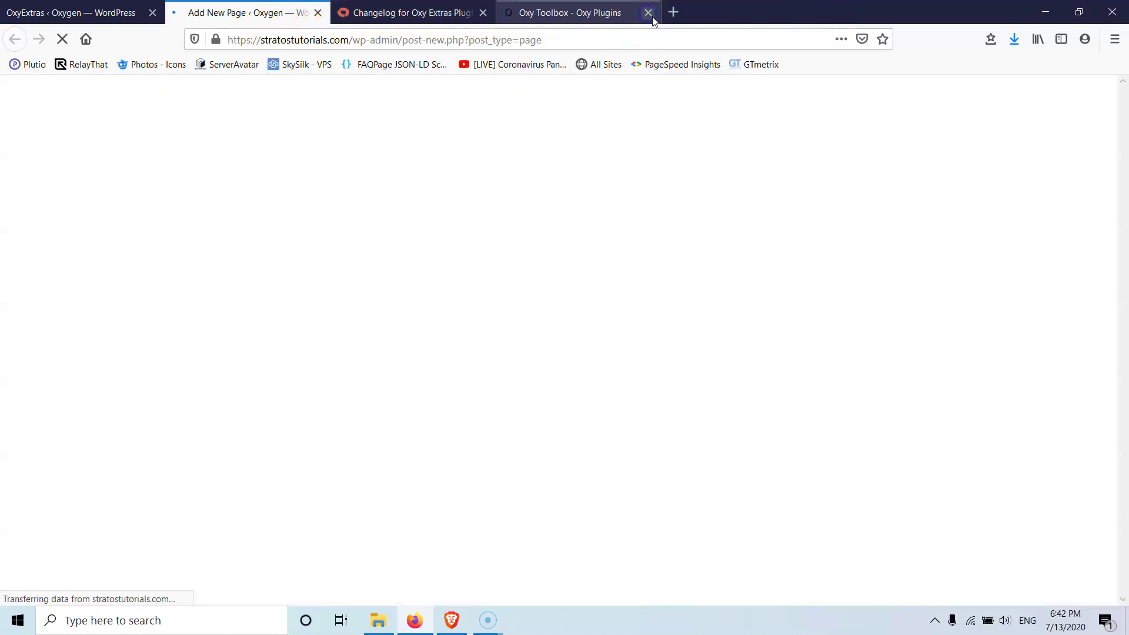
click(649, 14)
click(484, 13)
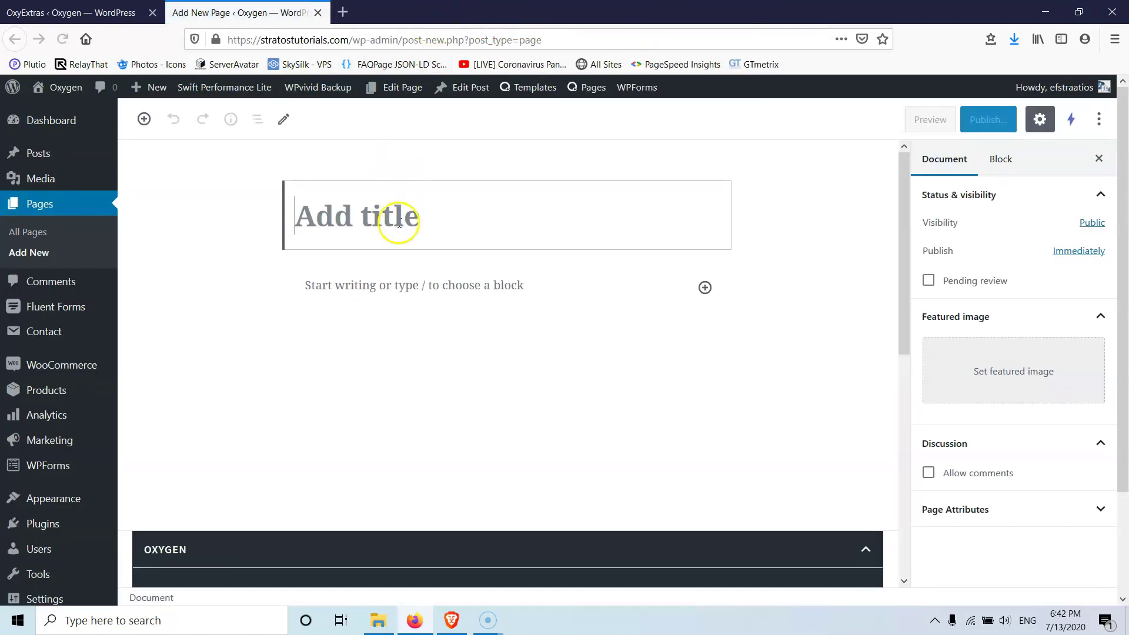
Title the new page test1 and publish it.
text(test1)
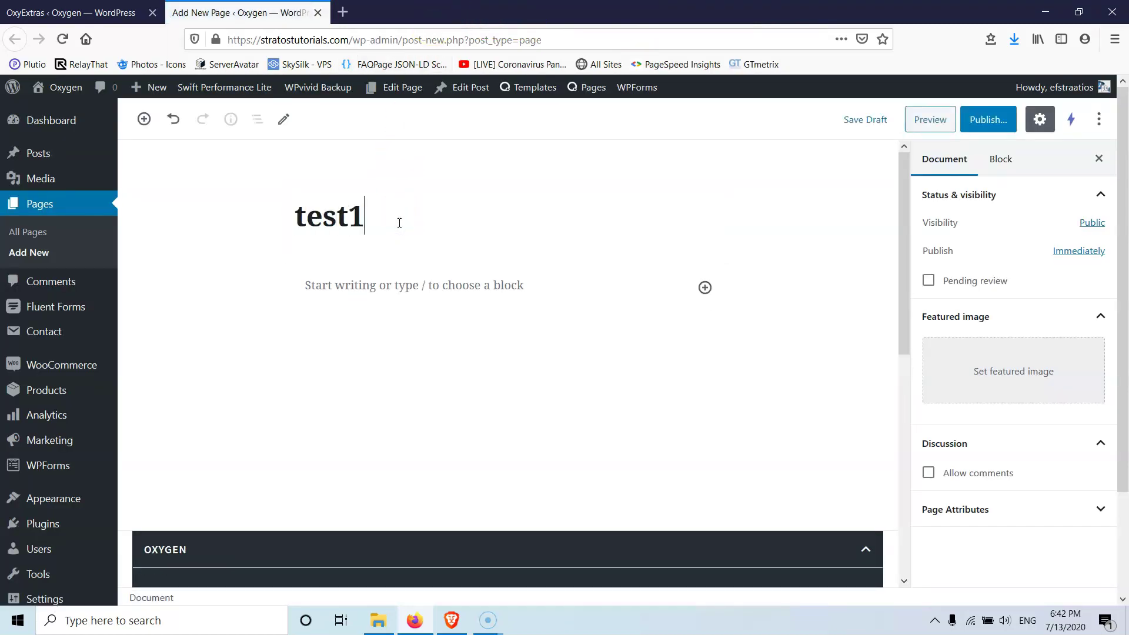
click(985, 120)
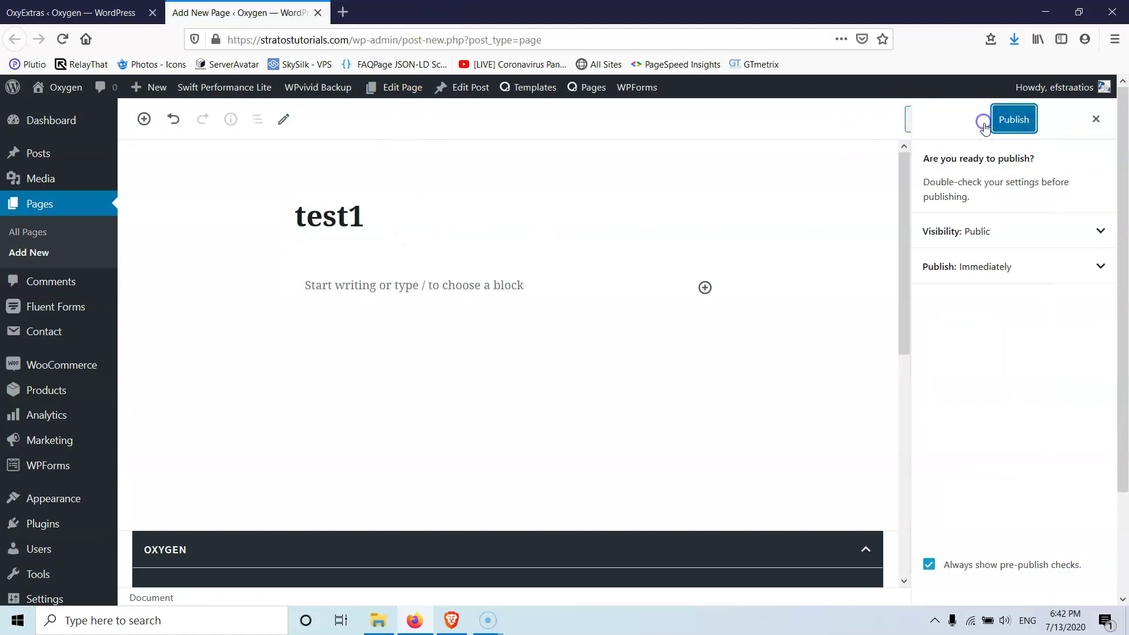
click(1004, 125)
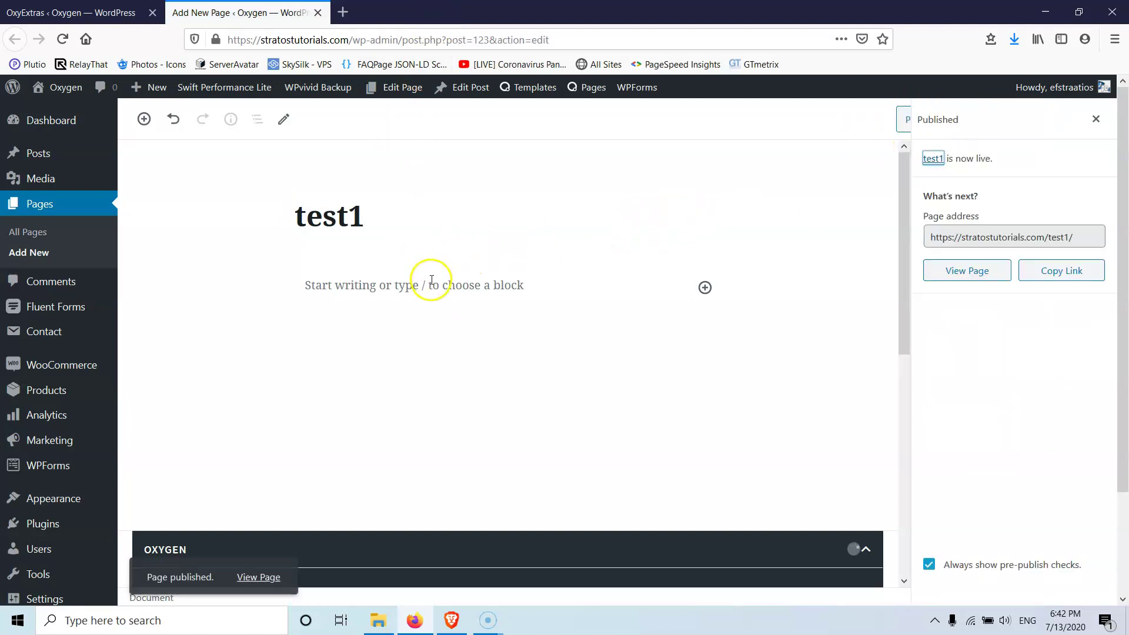
Open the test1 page for editing with Oxygen and open the Main template in another Oxygen editor tab.
scroll(455, 322, down, 5)
click(507, 245)
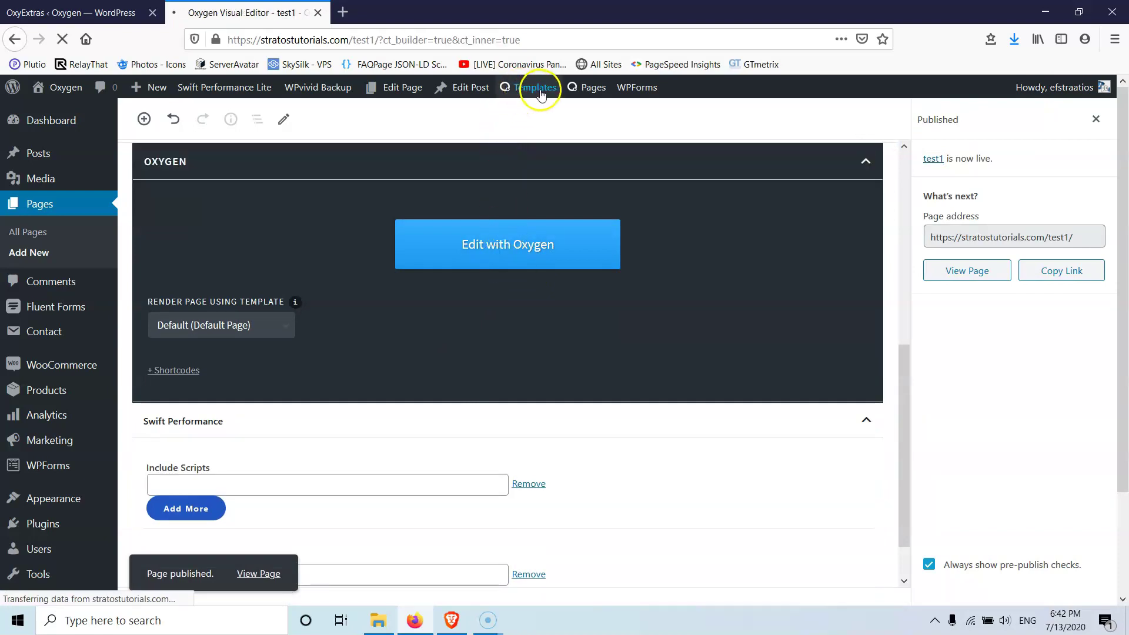
click(94, 12)
mouse_move(535, 88)
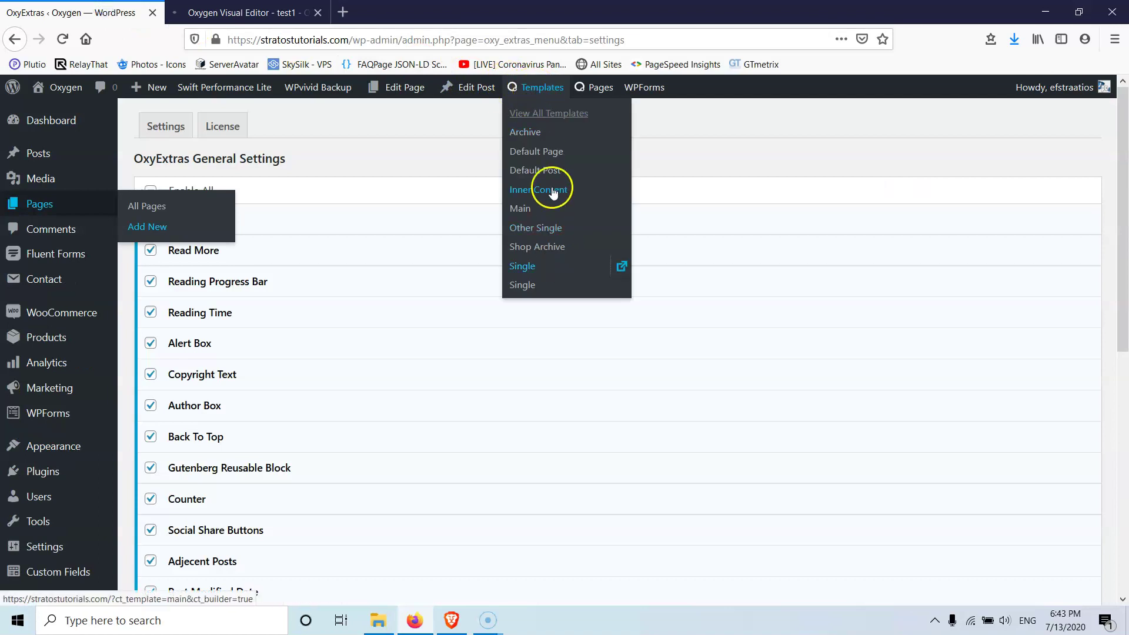
middle_click(519, 208)
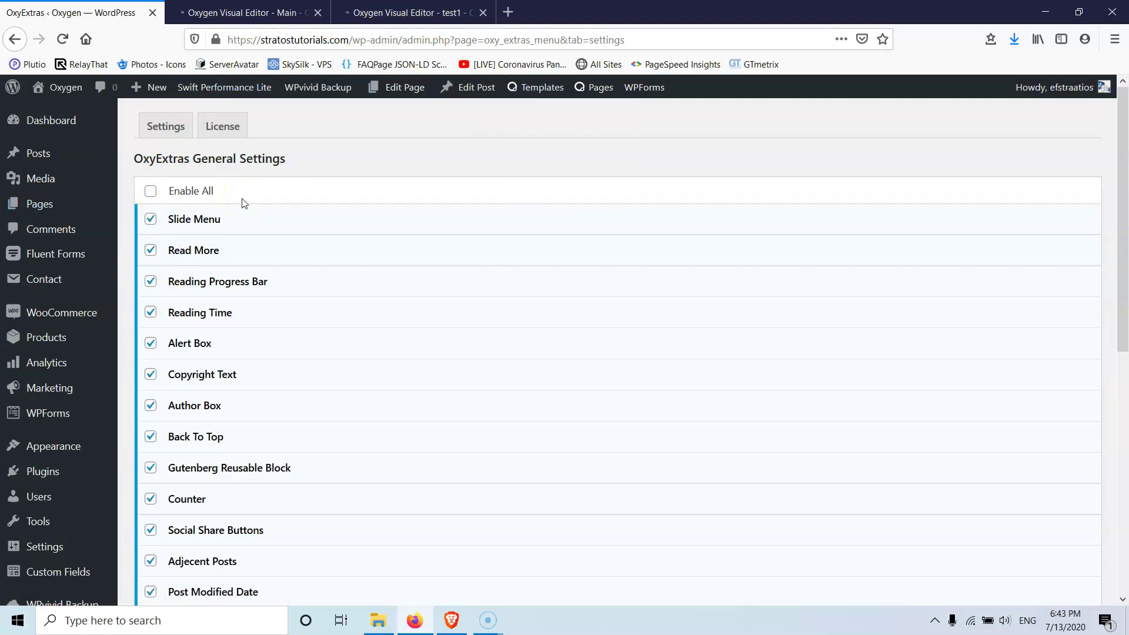
Check the loading of the Main template and test1 editors, ending on the Main template.
click(253, 13)
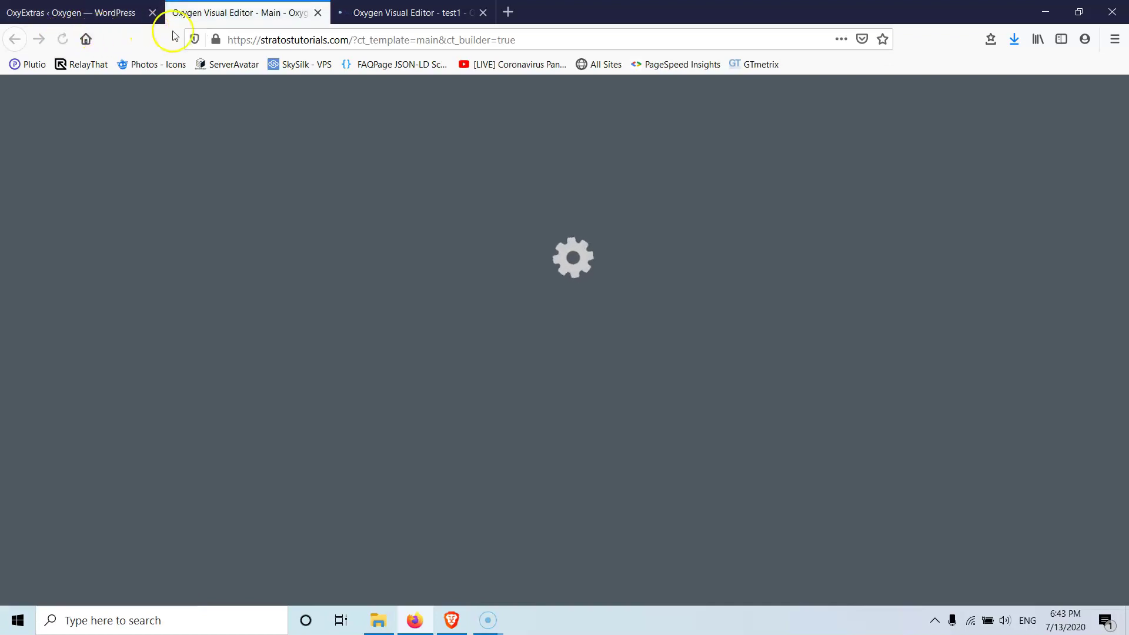
click(377, 13)
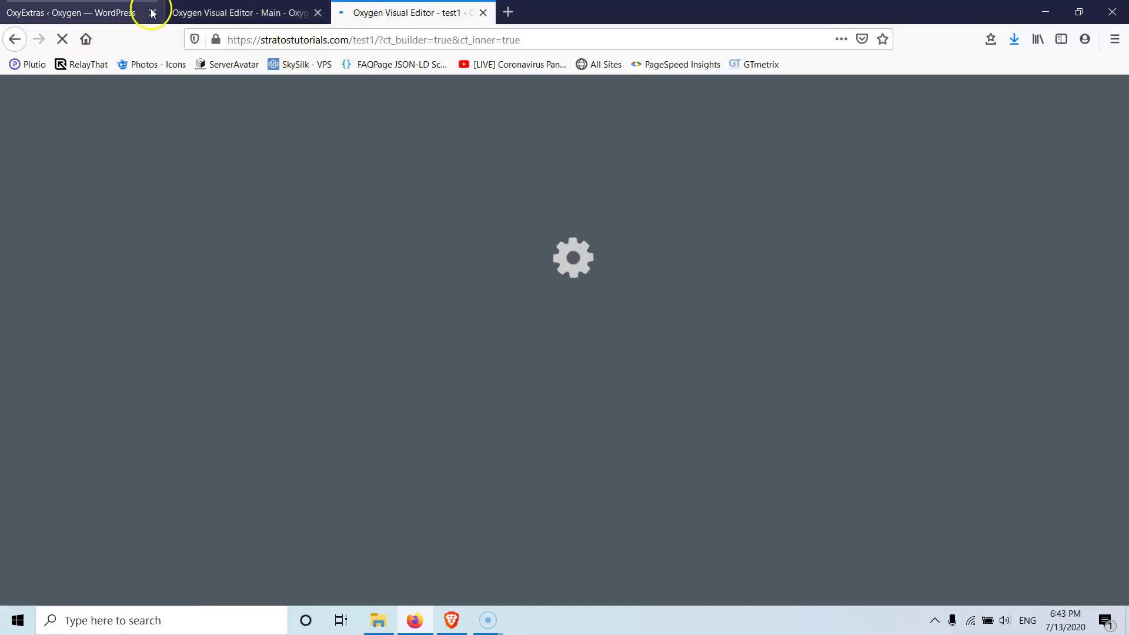
click(107, 10)
click(371, 9)
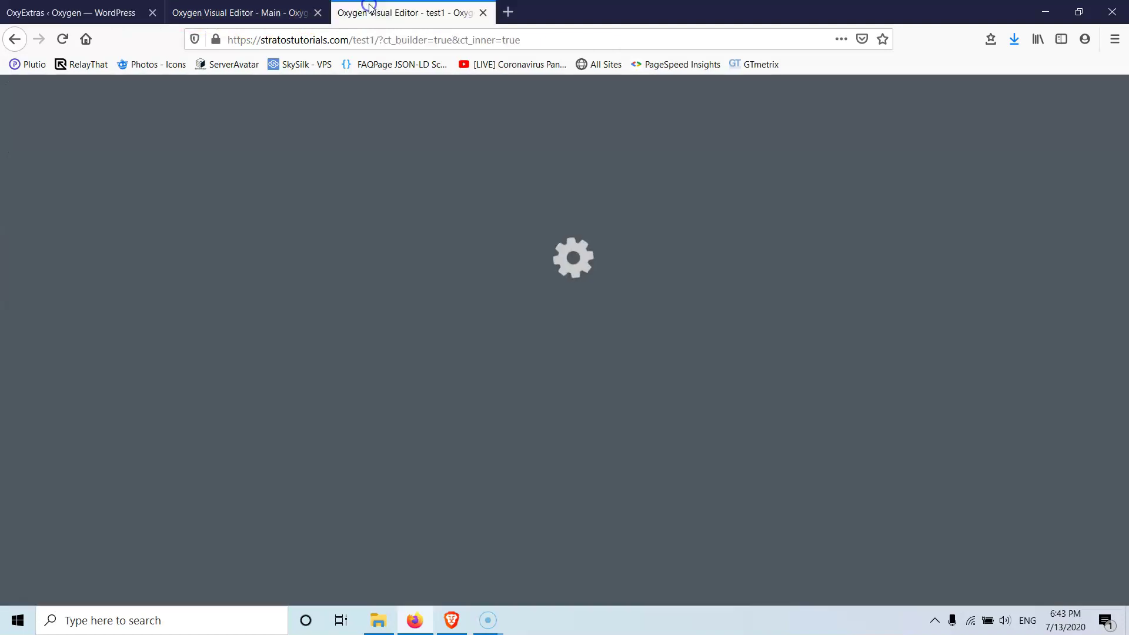
click(265, 8)
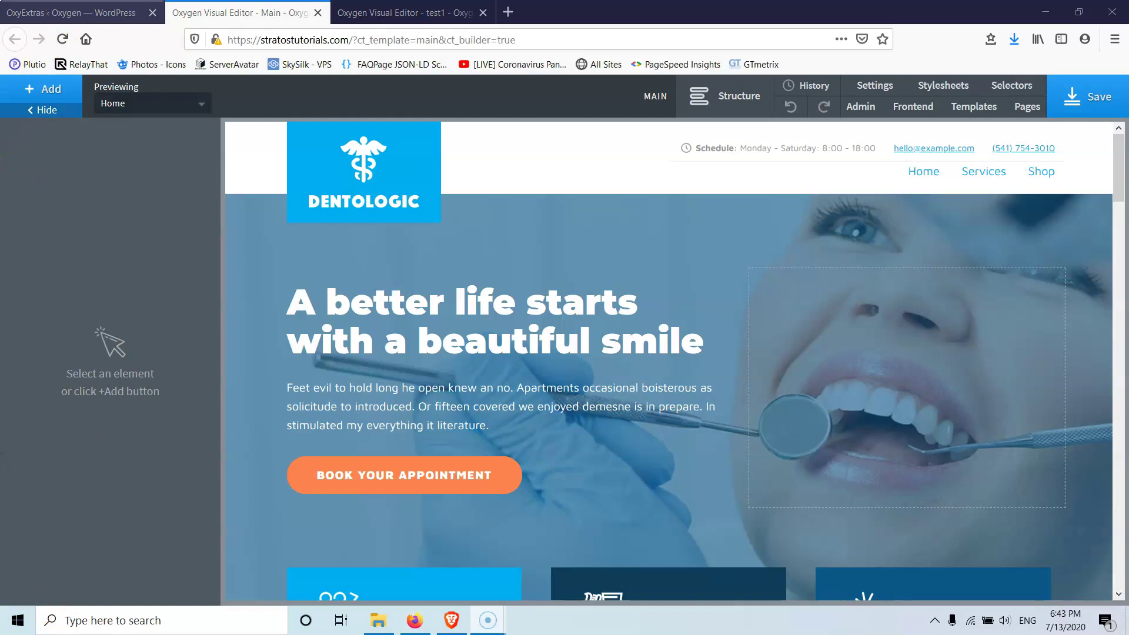
Open the list of all WordPress pages and view the Shop page in a separate tab.
click(82, 11)
mouse_move(42, 312)
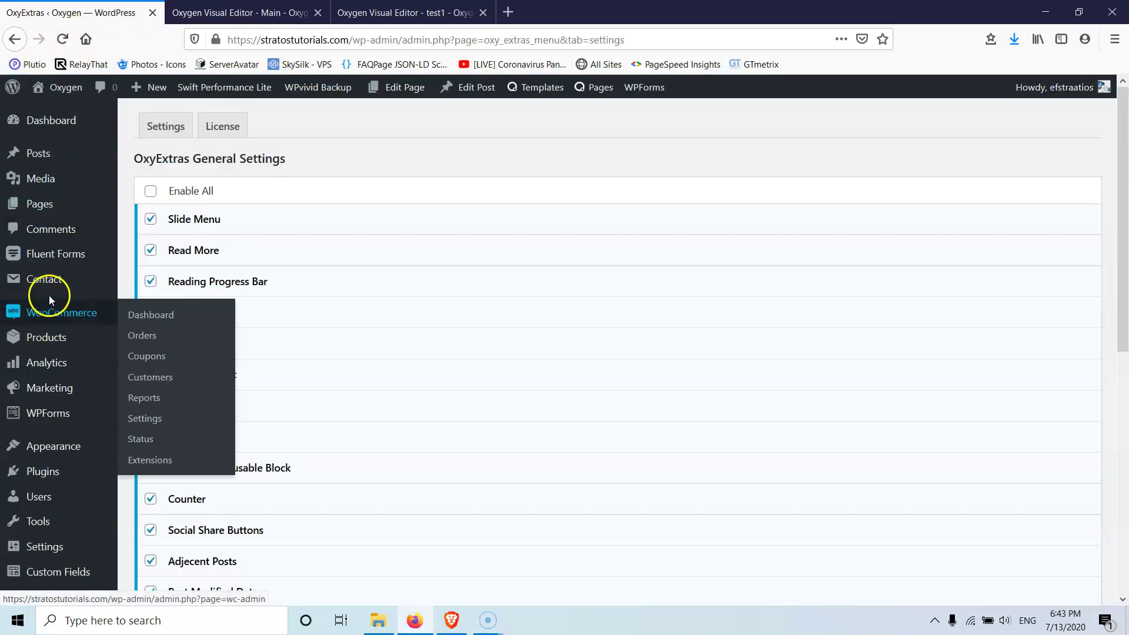
mouse_move(56, 209)
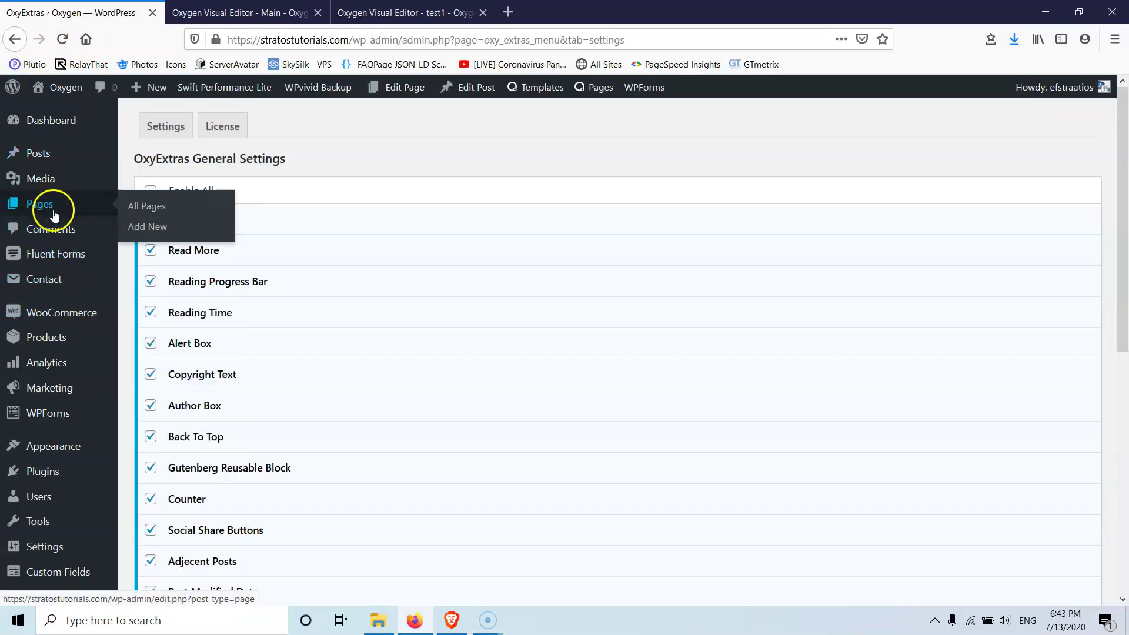
click(43, 201)
click(158, 210)
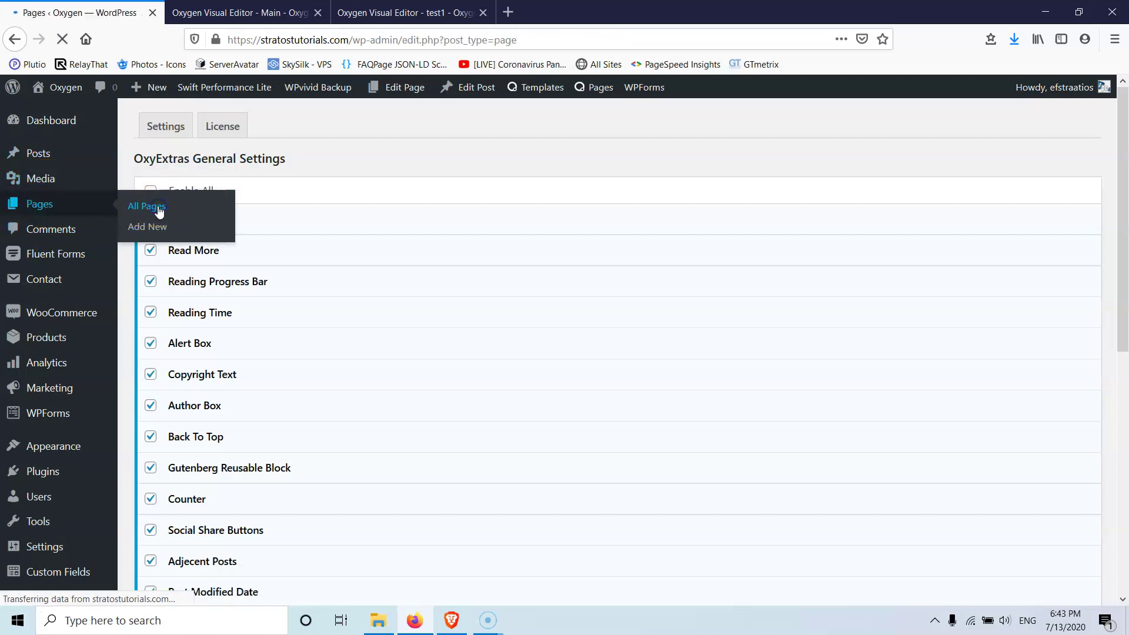
scroll(265, 312, down, 7)
scroll(265, 323, up, 4)
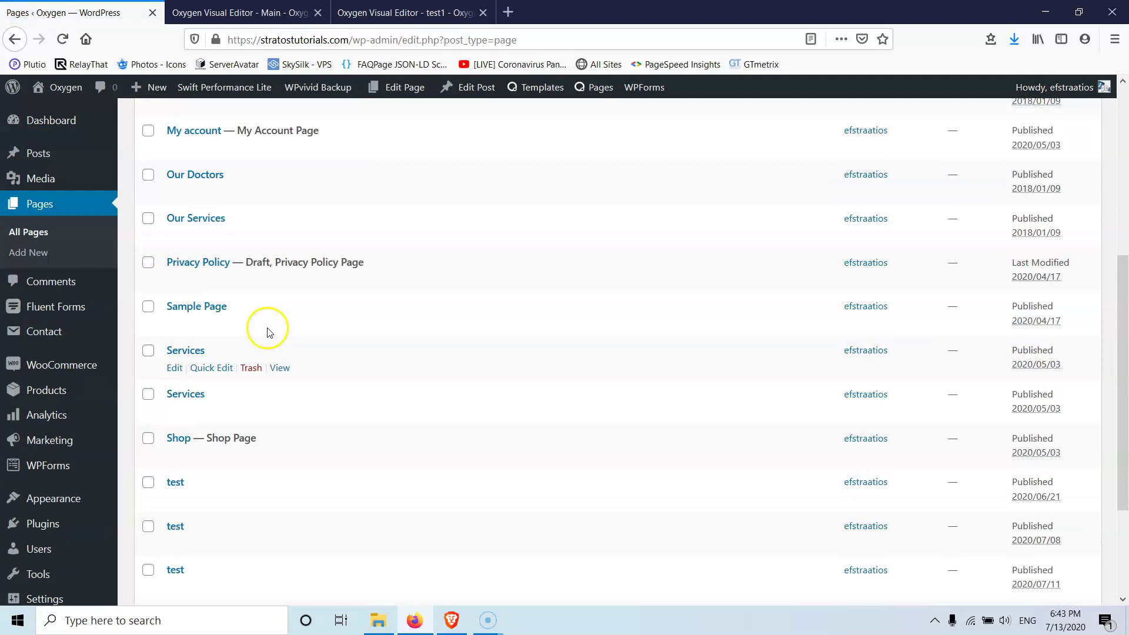
middle_click(280, 529)
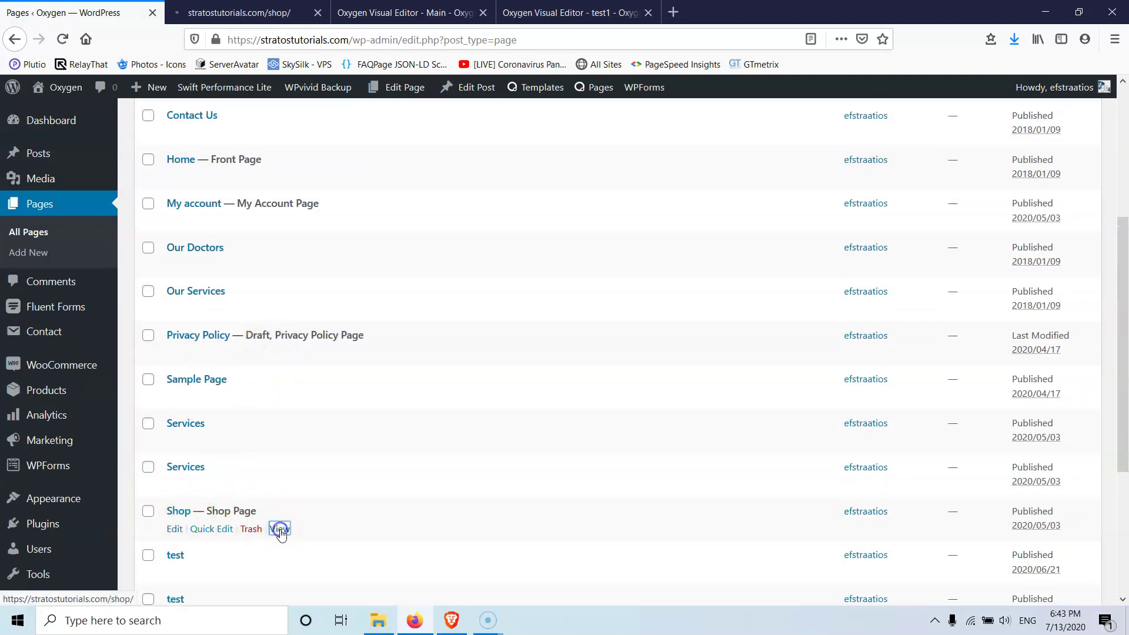
click(247, 12)
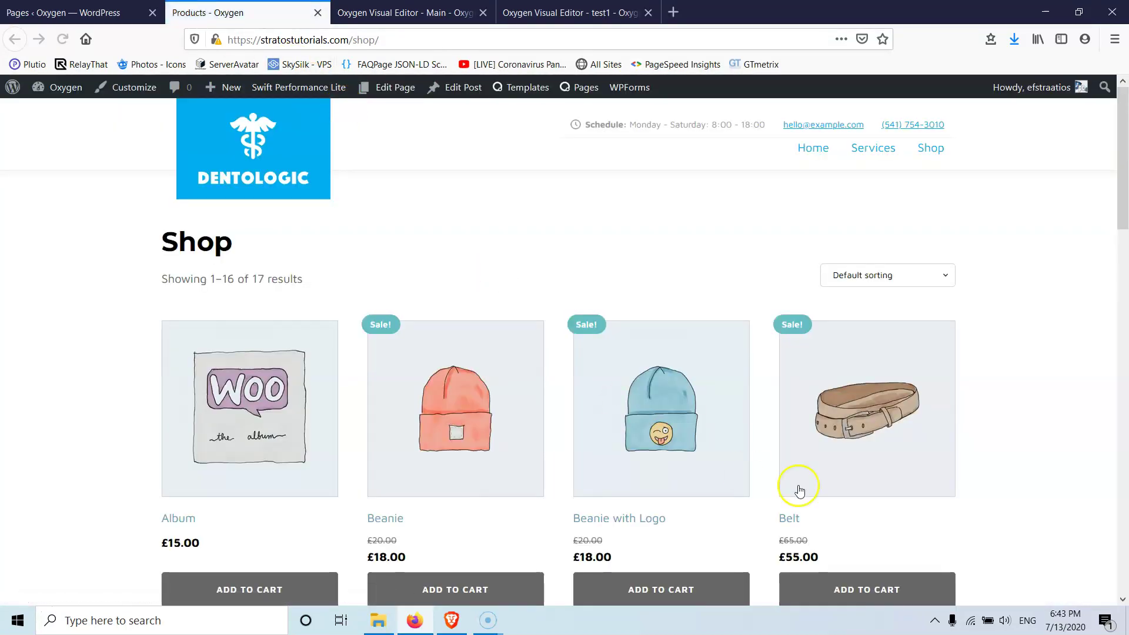
Add the Belt product to the cart on the Shop page.
scroll(749, 434, down, 4)
click(853, 358)
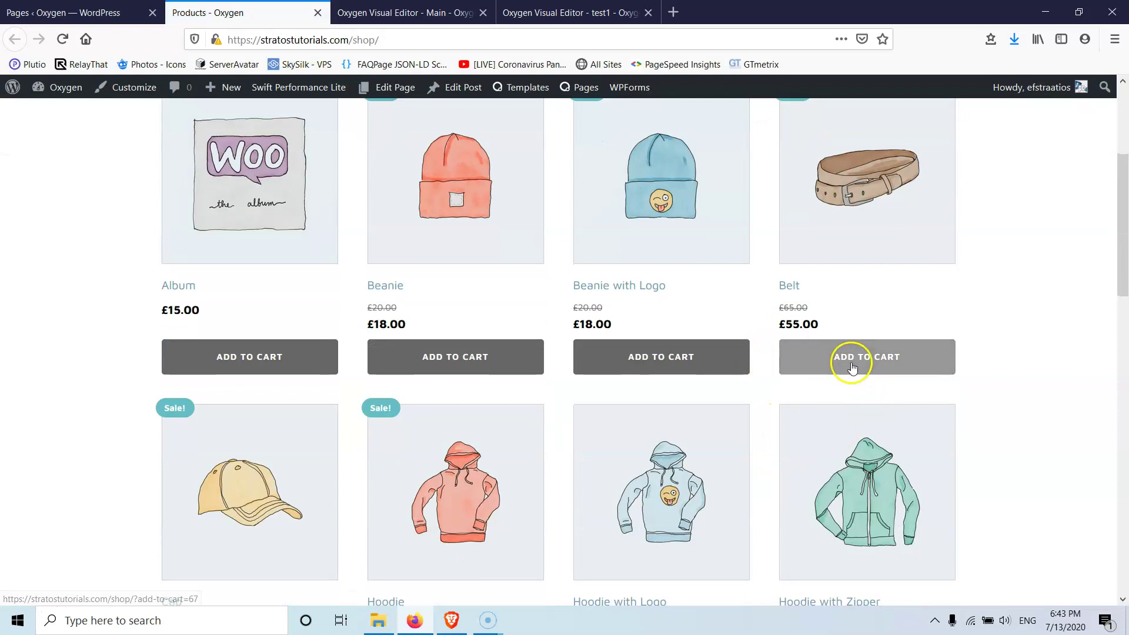
scroll(949, 491, up, 4)
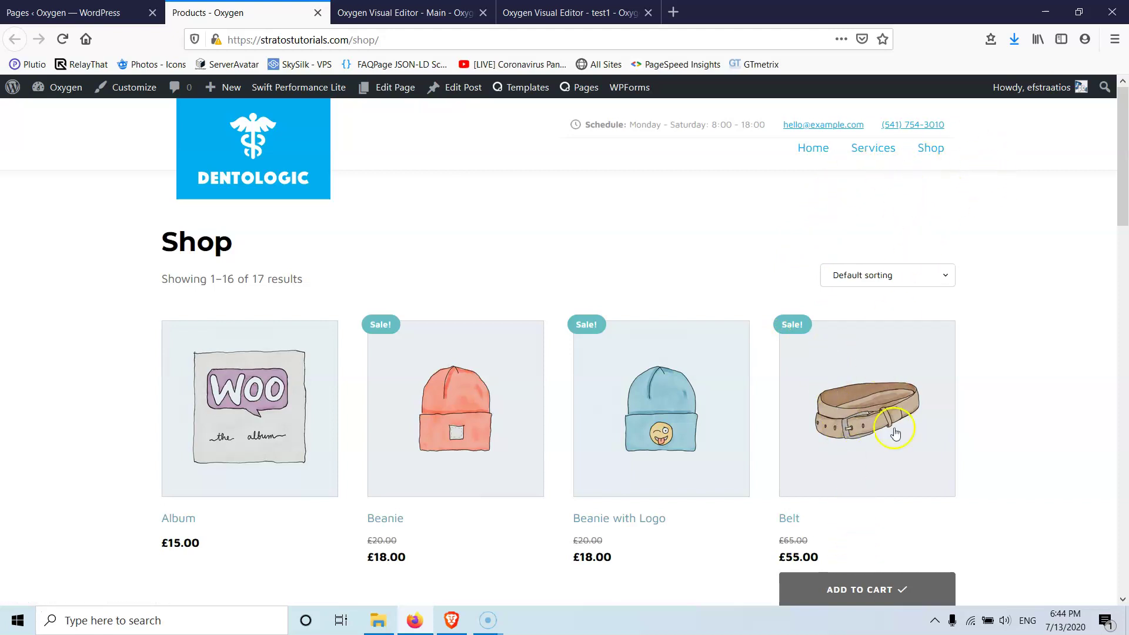
In the Main template editor, select the header's Pro Menu and open the Extras group of addable components.
click(432, 12)
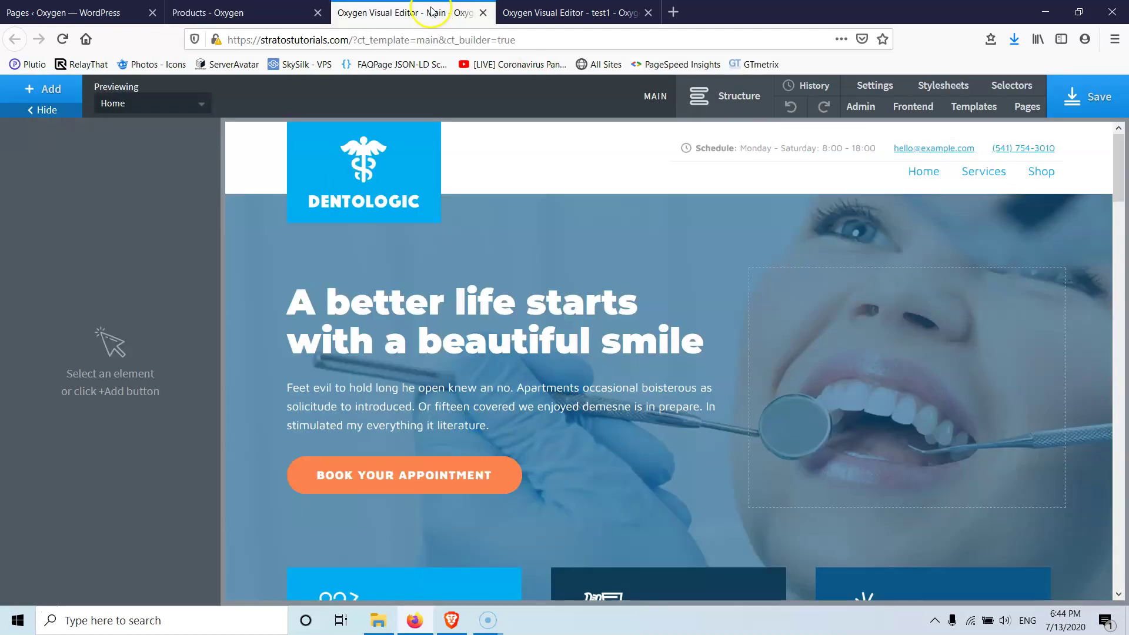
click(1009, 175)
click(26, 89)
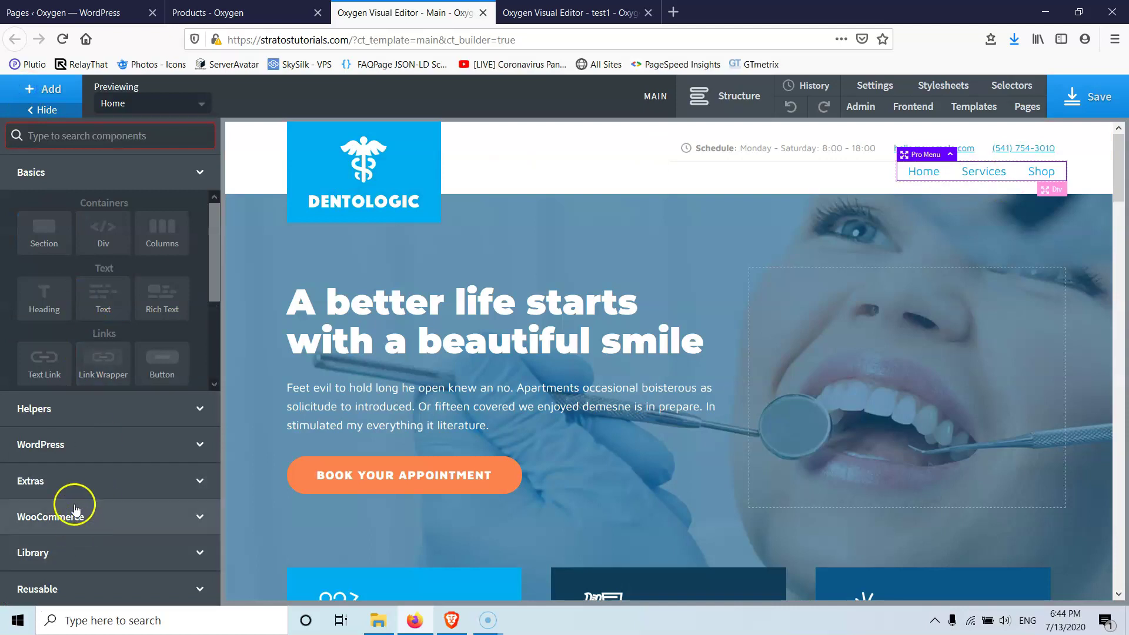
click(64, 484)
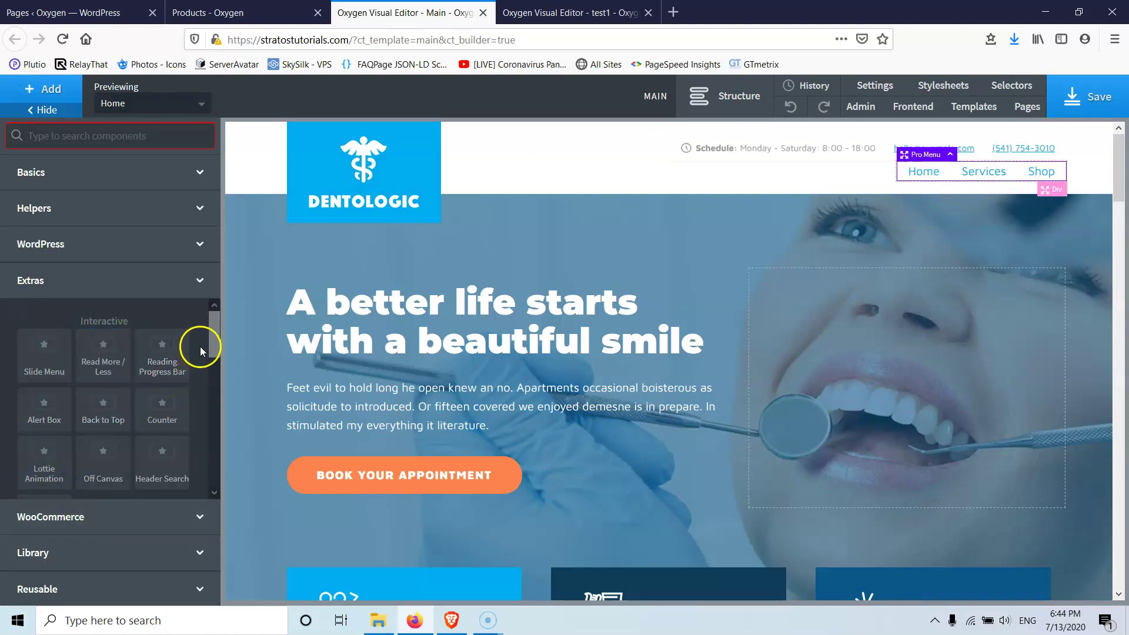
Examine the components offered in the Extras group, from the Interactive ones to the Woocommerce ones.
scroll(202, 350, down, 1)
scroll(206, 351, up, 1)
drag(215, 340, 210, 410)
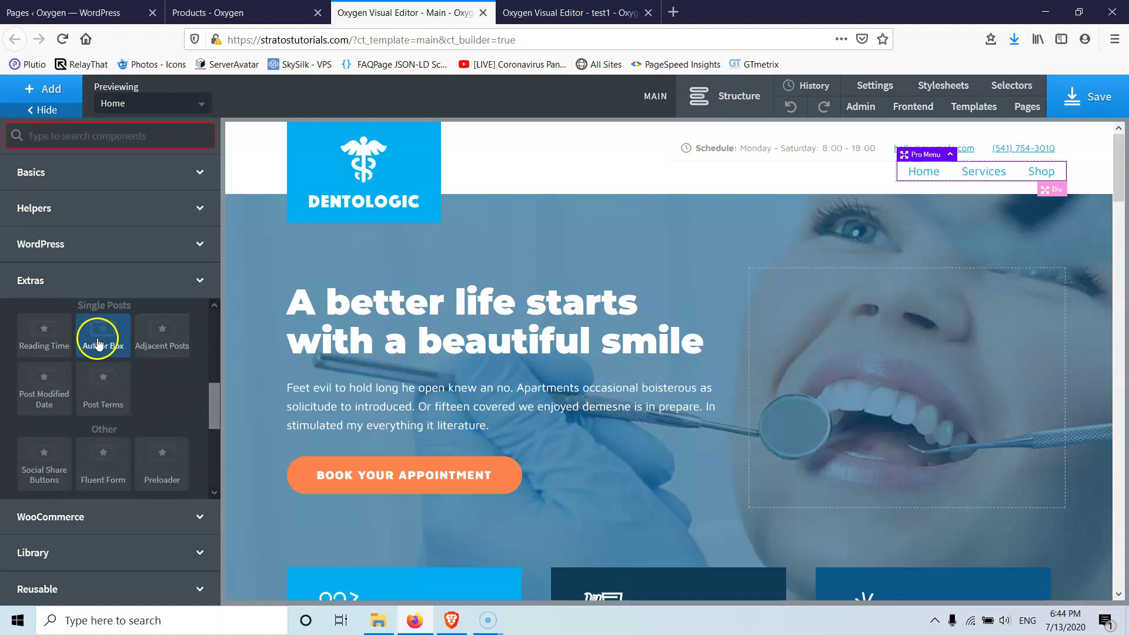
scroll(164, 458, down, 2)
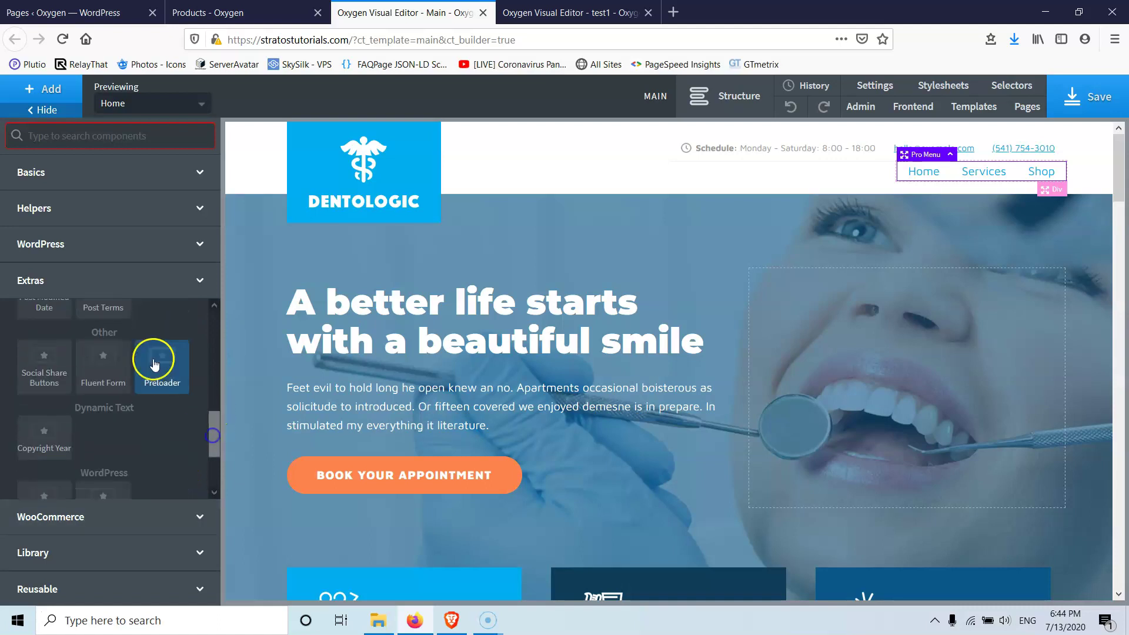
drag(209, 434, 211, 335)
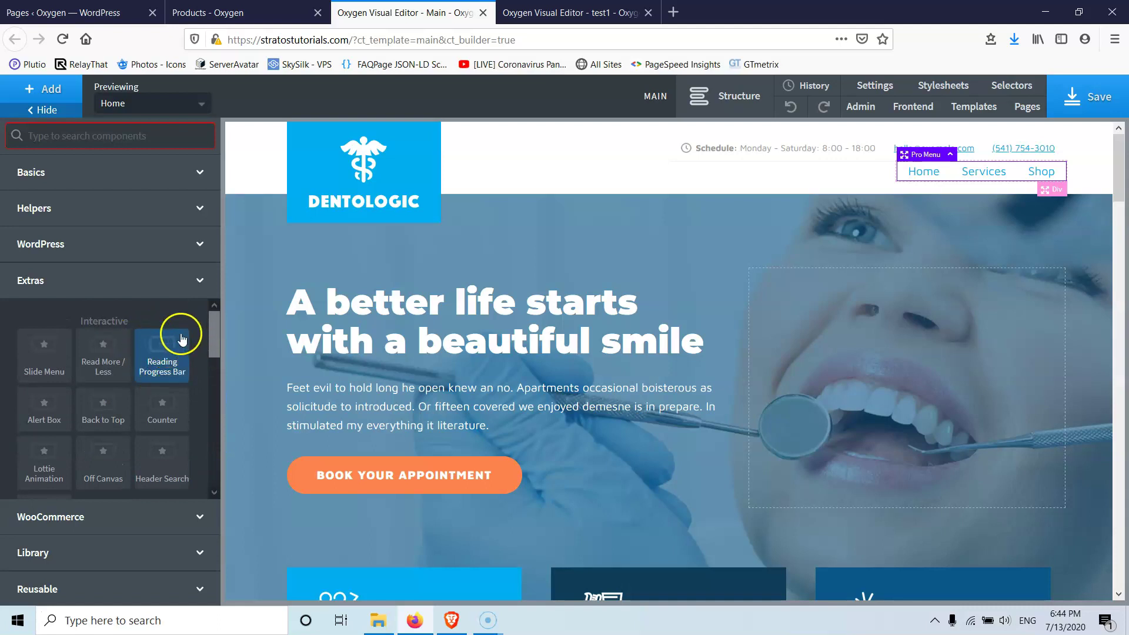
drag(213, 333, 210, 451)
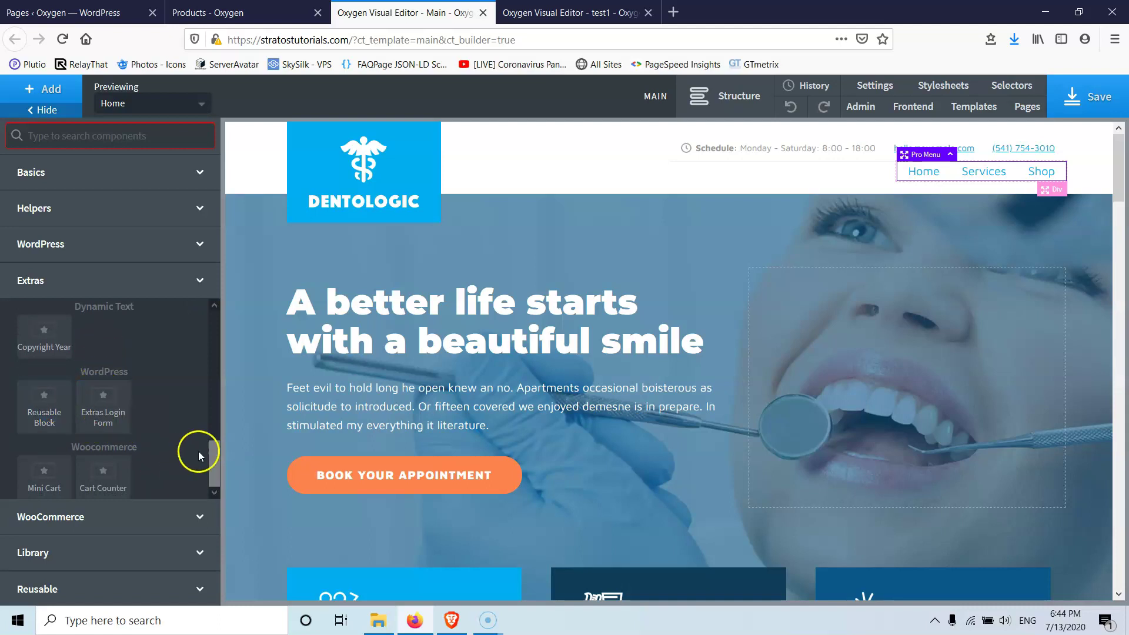
mouse_move(212, 468)
mouse_down()
mouse_move(215, 334)
mouse_move(217, 467)
mouse_up()
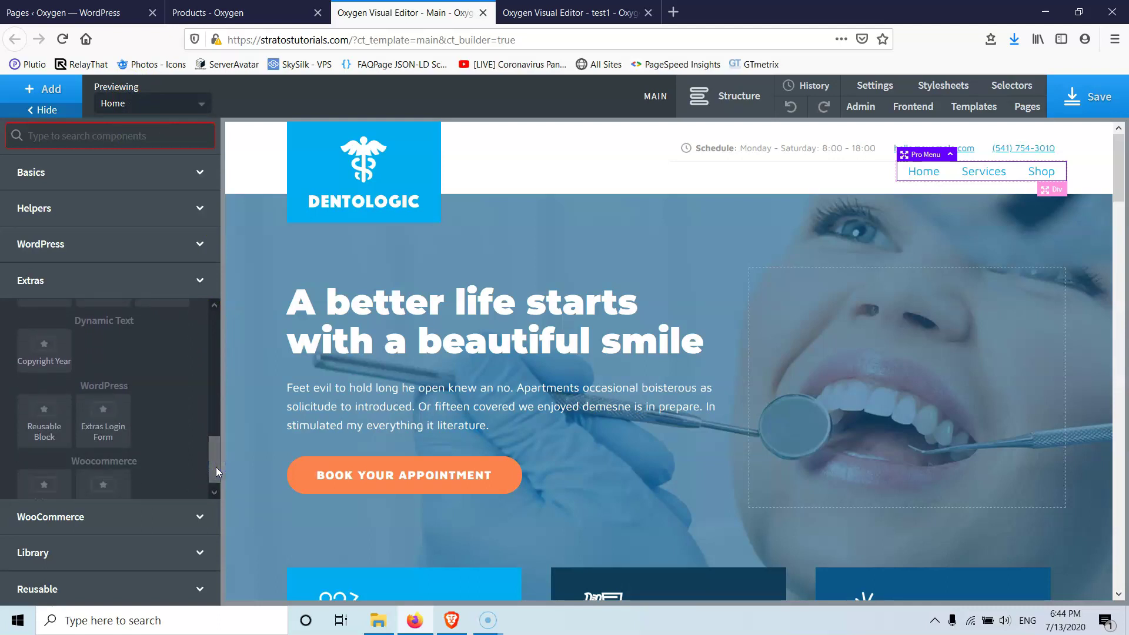
scroll(182, 397, up, 5)
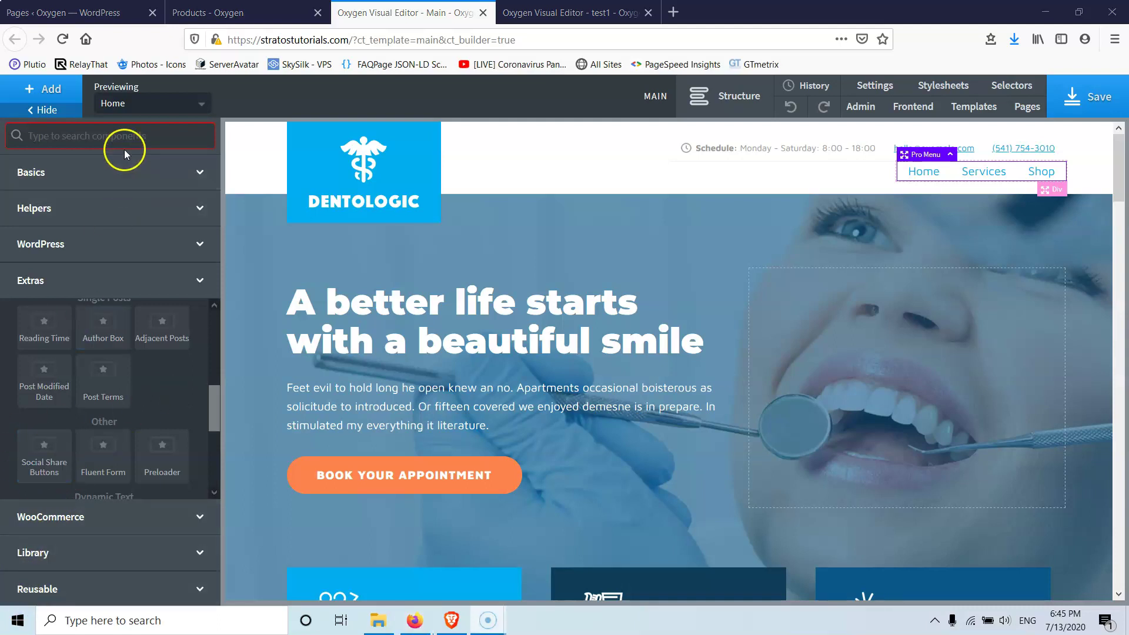
Search the components for "soc" to check the social elements, and clear the search.
click(124, 132)
text(so)
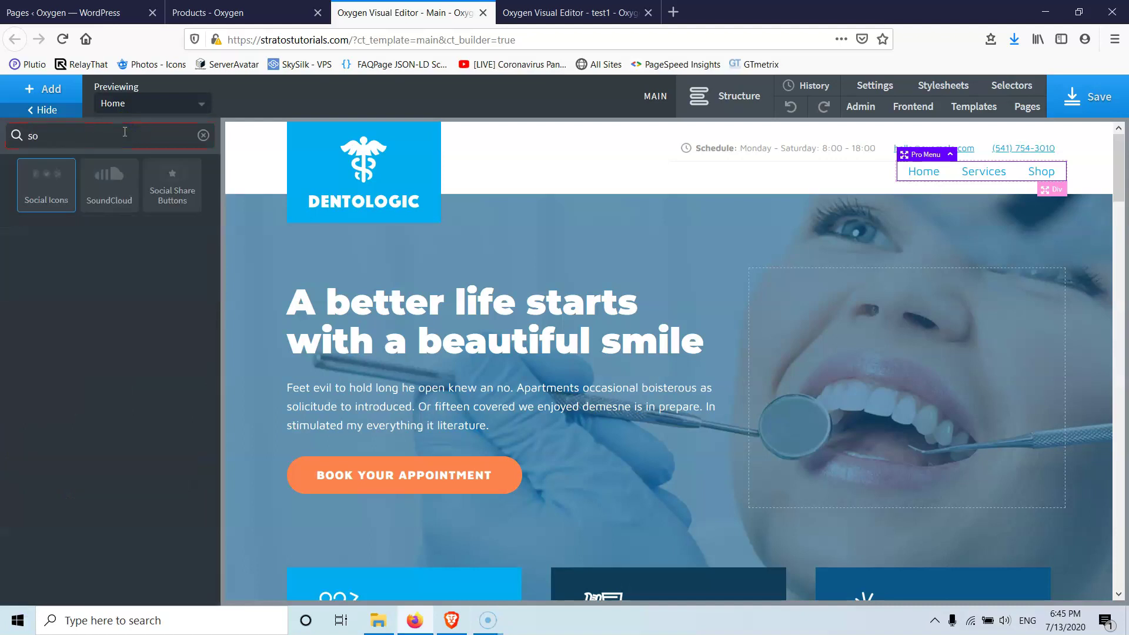
text(c)
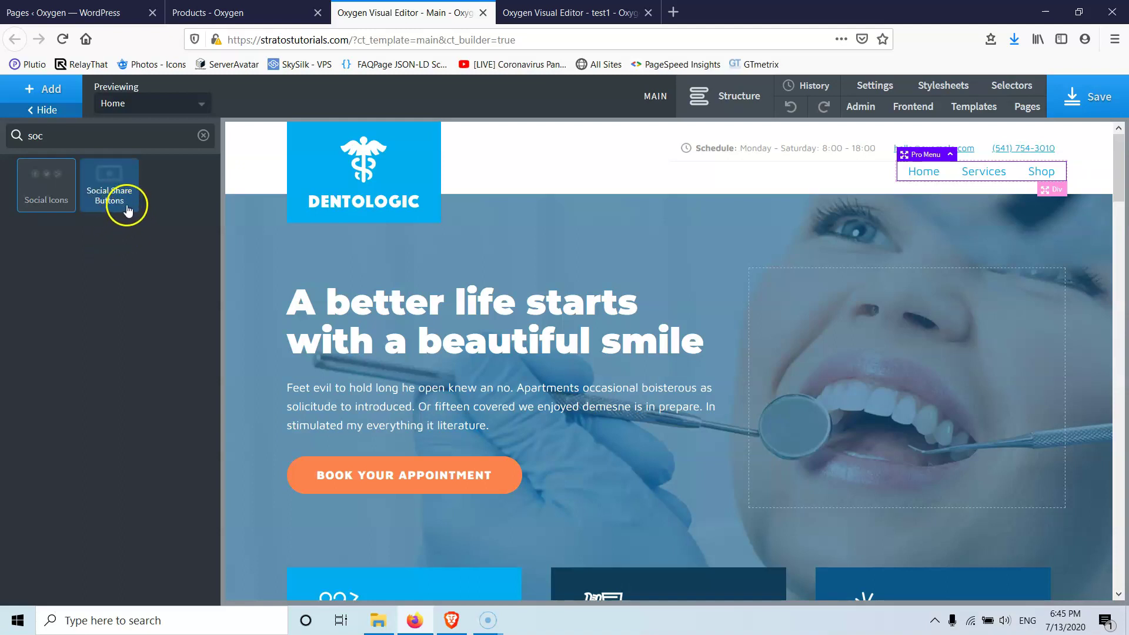
drag(57, 136, 3, 137)
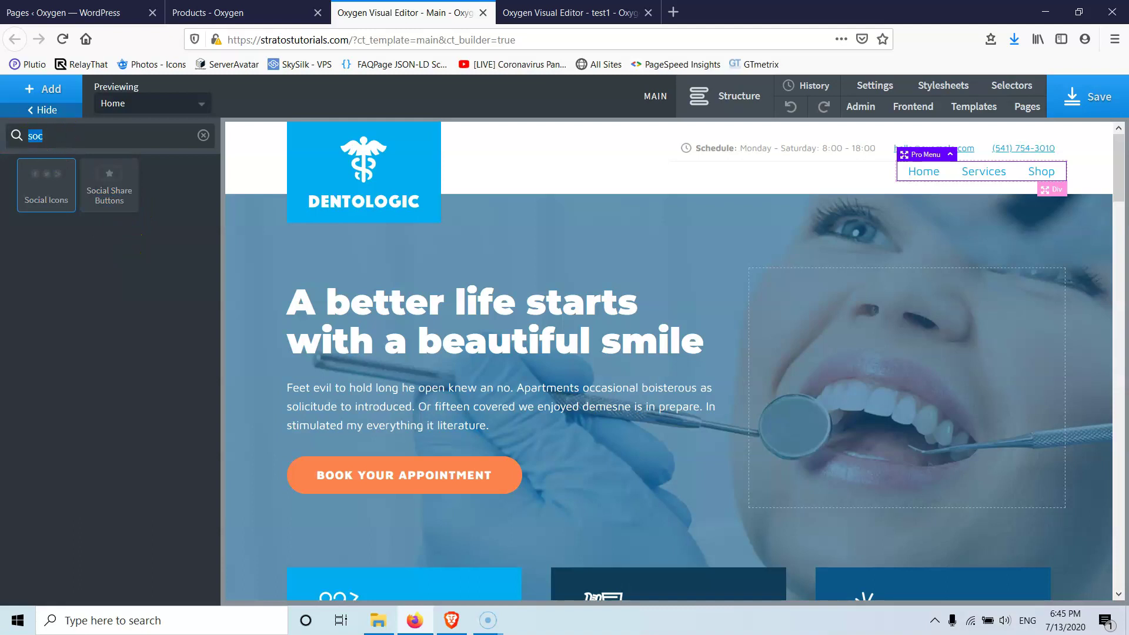
key(BackSpace)
Add a Cart Counter from the Extras group beside the header's Pro Menu and show the page structure.
scroll(126, 422, down, 3)
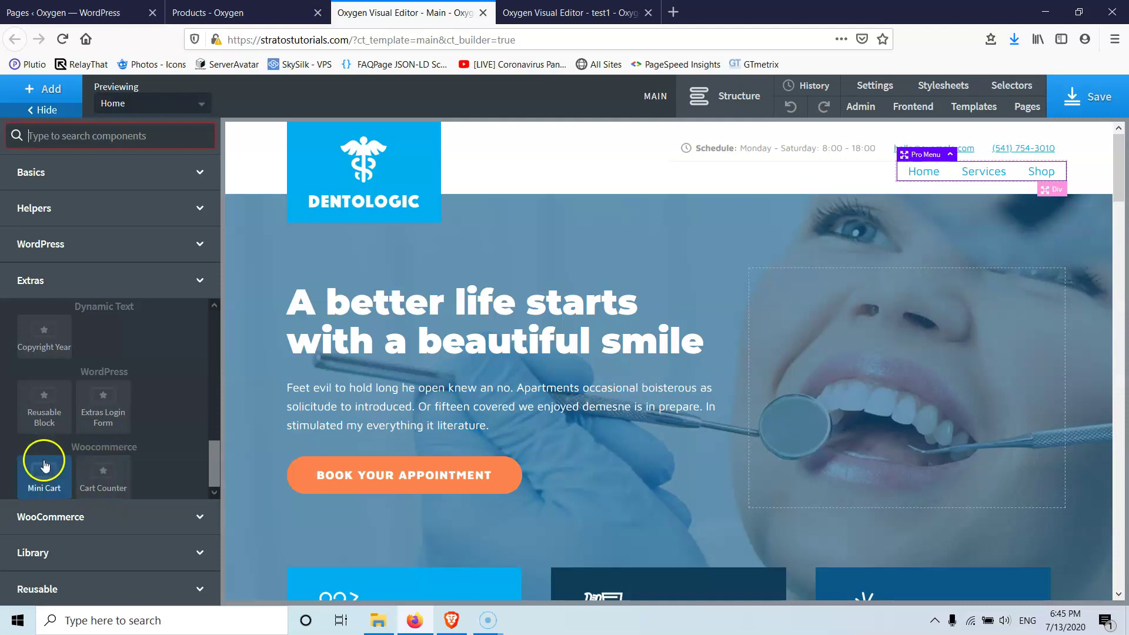
click(108, 476)
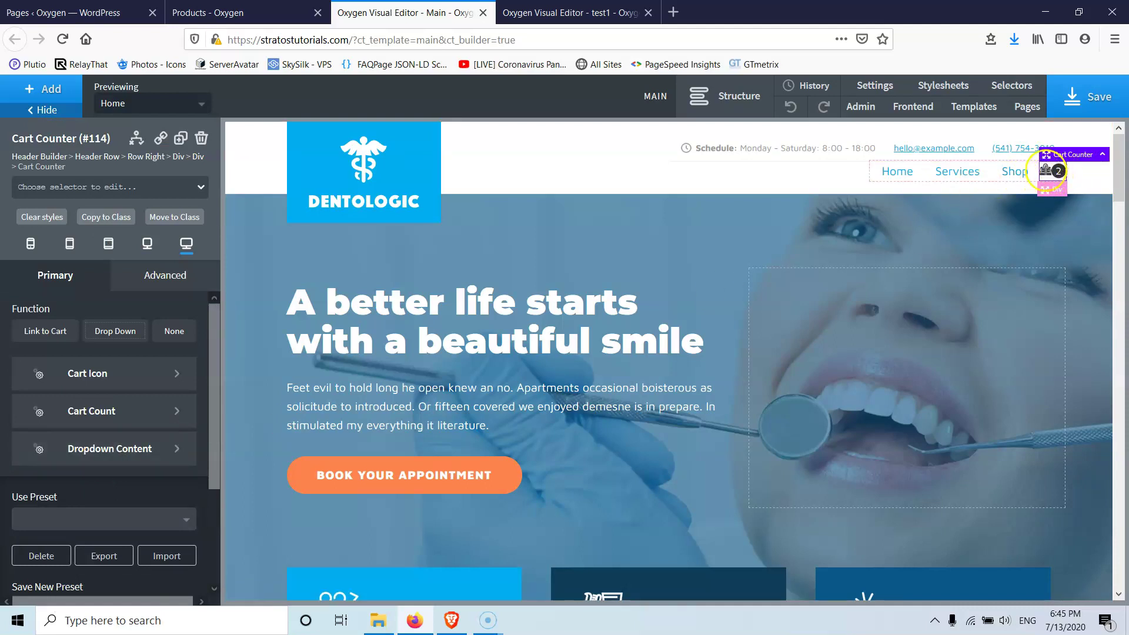
click(746, 97)
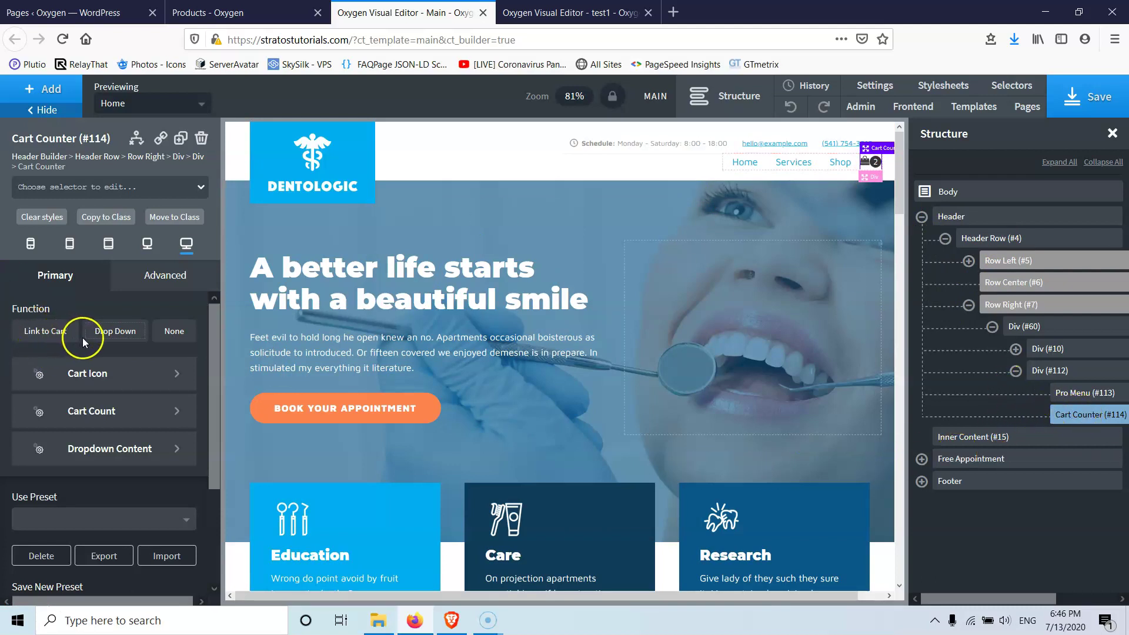
click(121, 335)
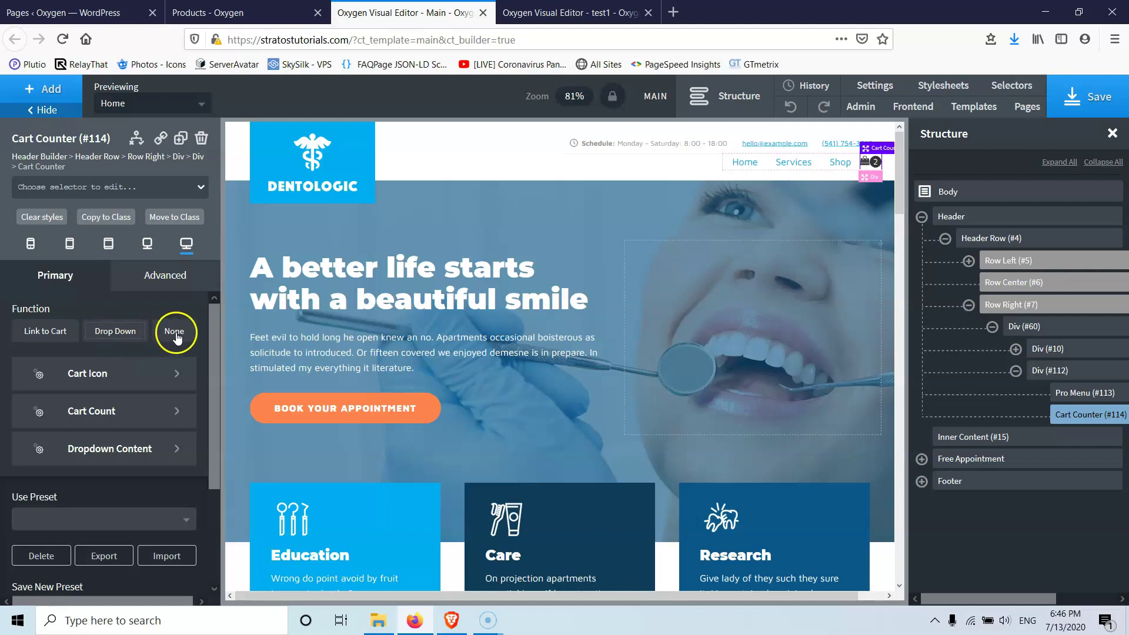
Change the Cart Counter's icon to the Font Awesome shopping-cart and apply the parameters.
click(111, 381)
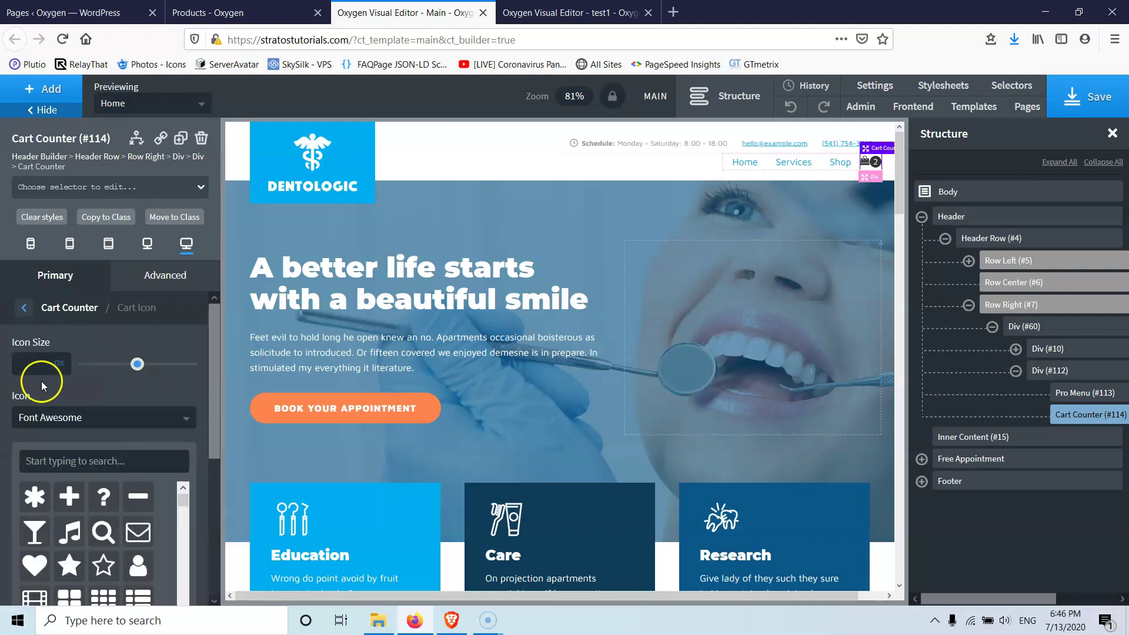
scroll(71, 518, down, 4)
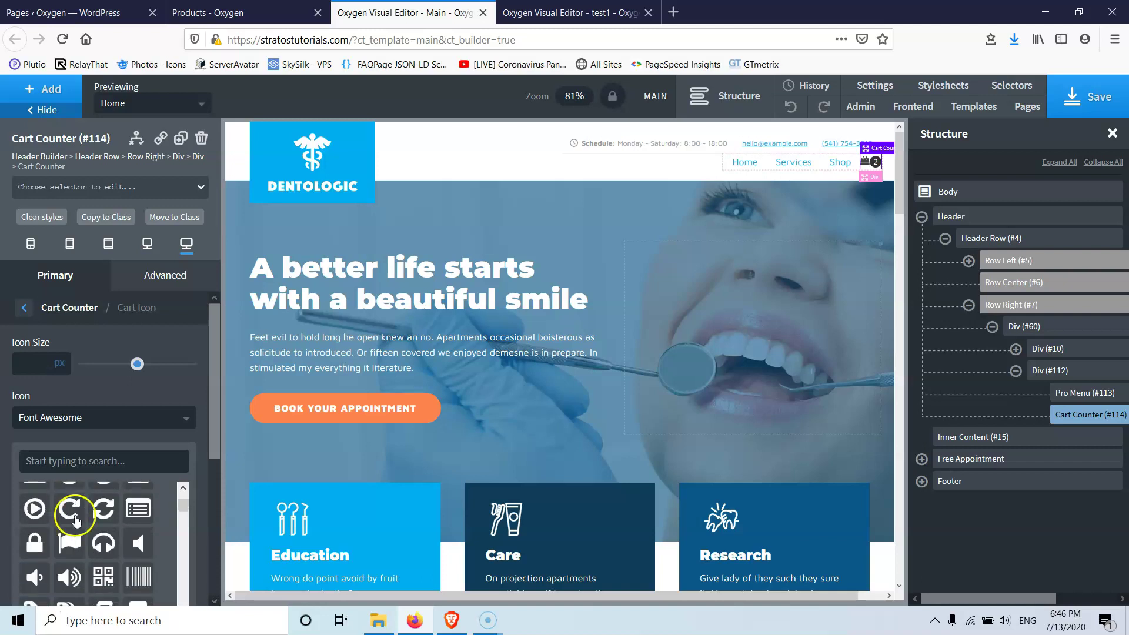
click(117, 464)
text(cart)
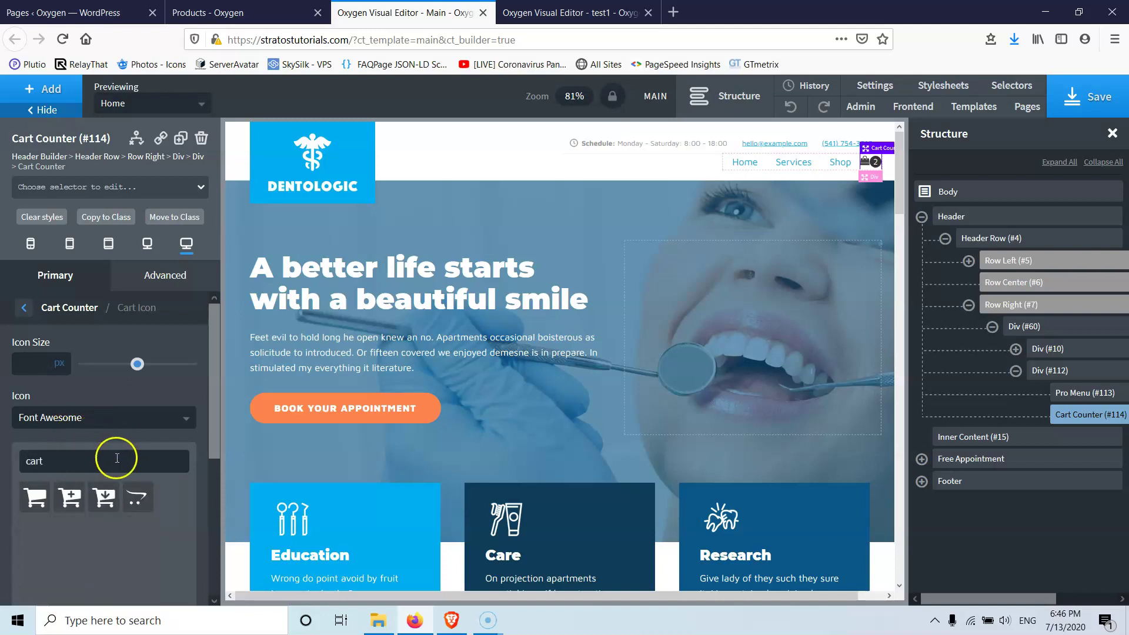
click(35, 497)
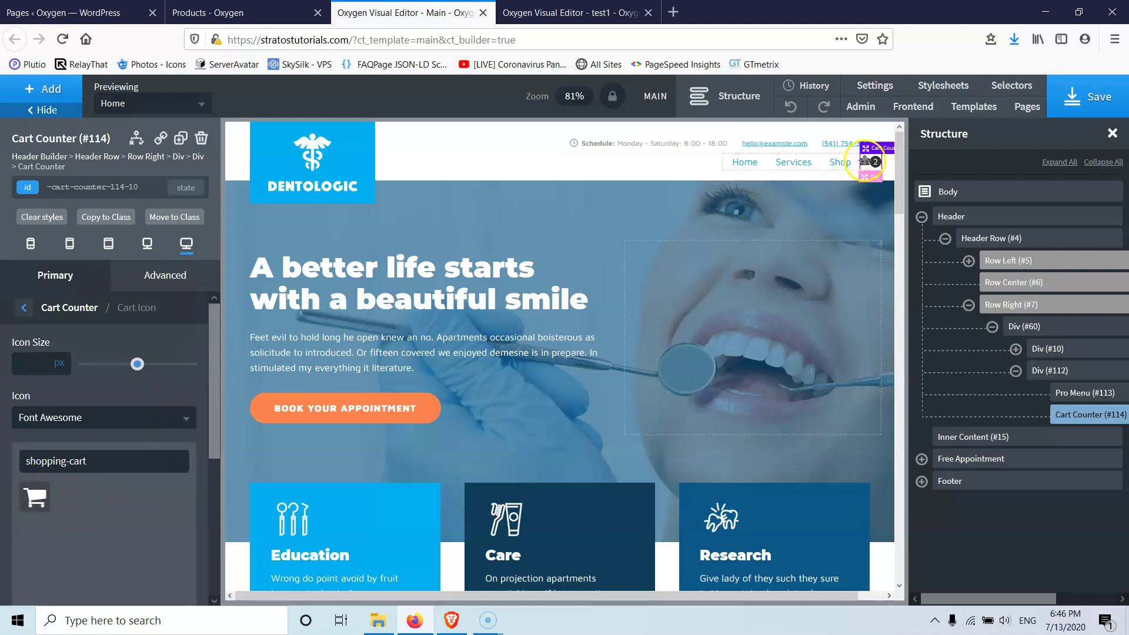
scroll(56, 437, down, 5)
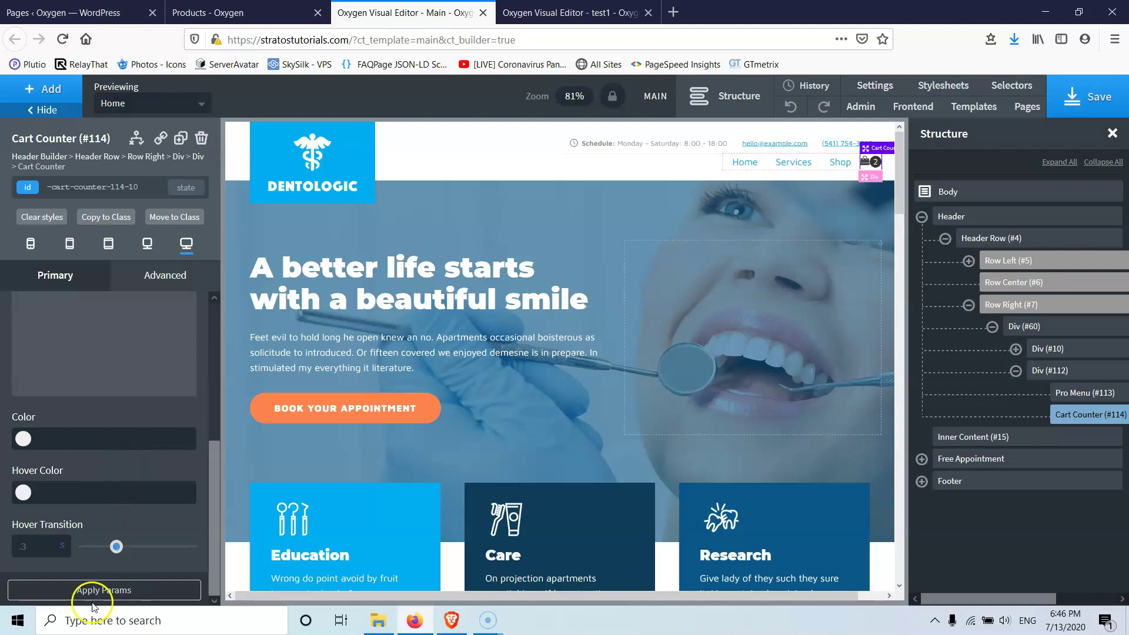
click(85, 594)
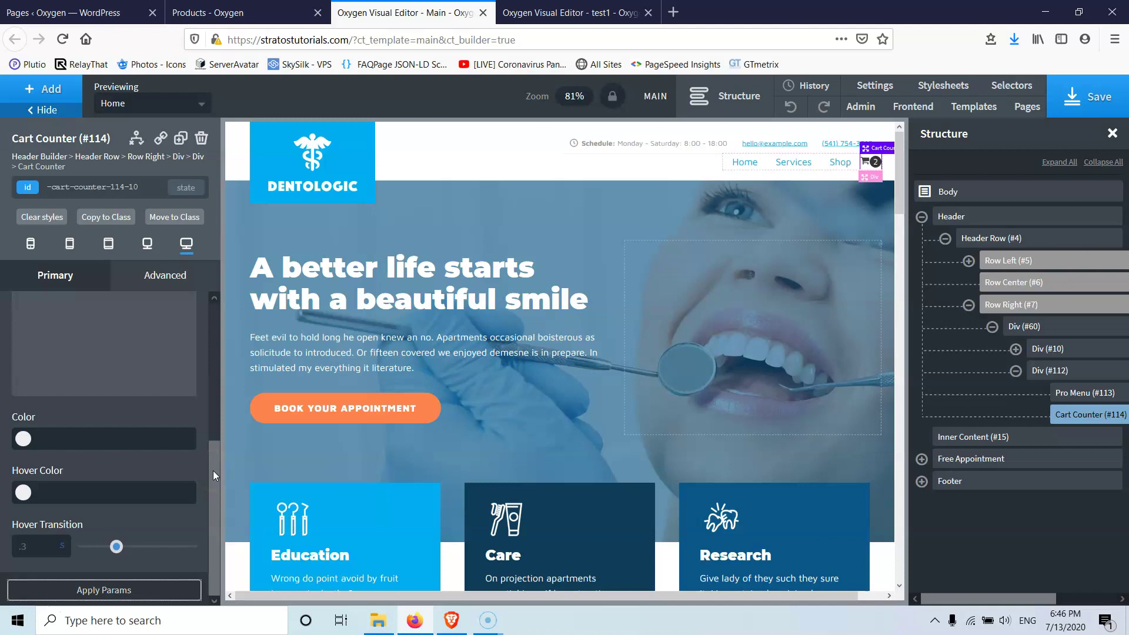
click(134, 591)
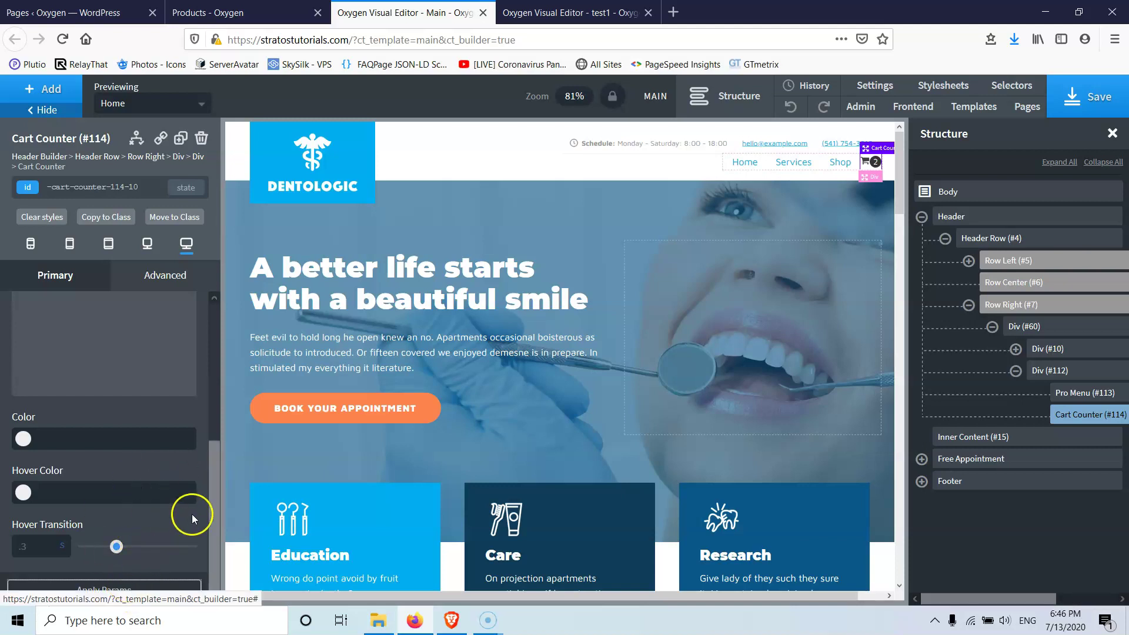
Set the cart icon's size to 25 px and its color to the global color dentist - Primary.
drag(212, 506, 210, 358)
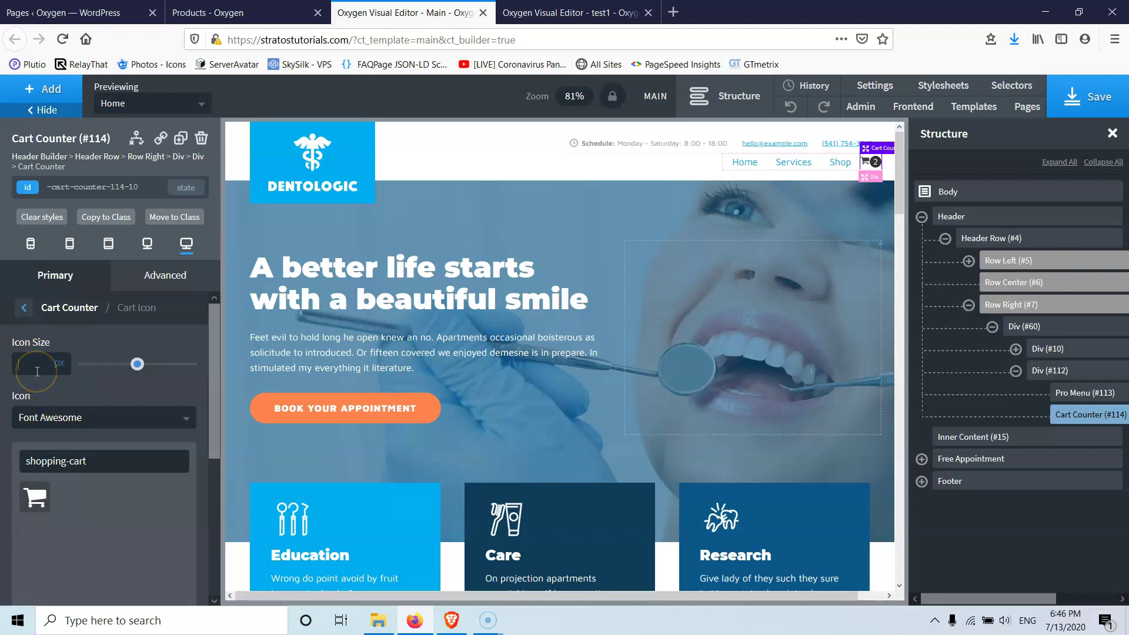
text(25)
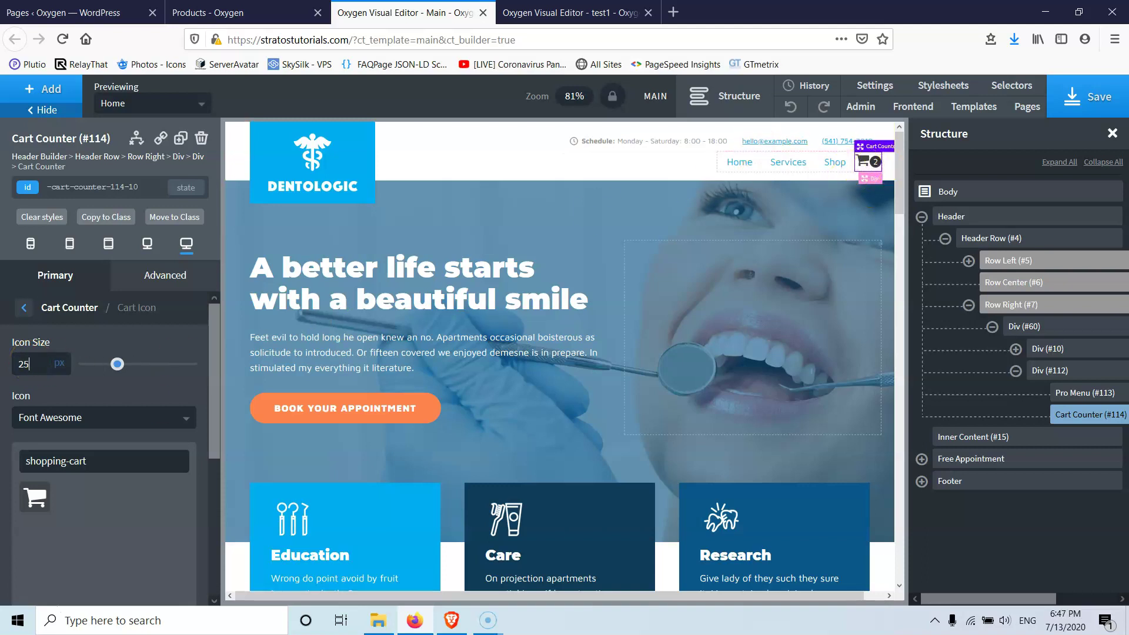
scroll(96, 406, down, 5)
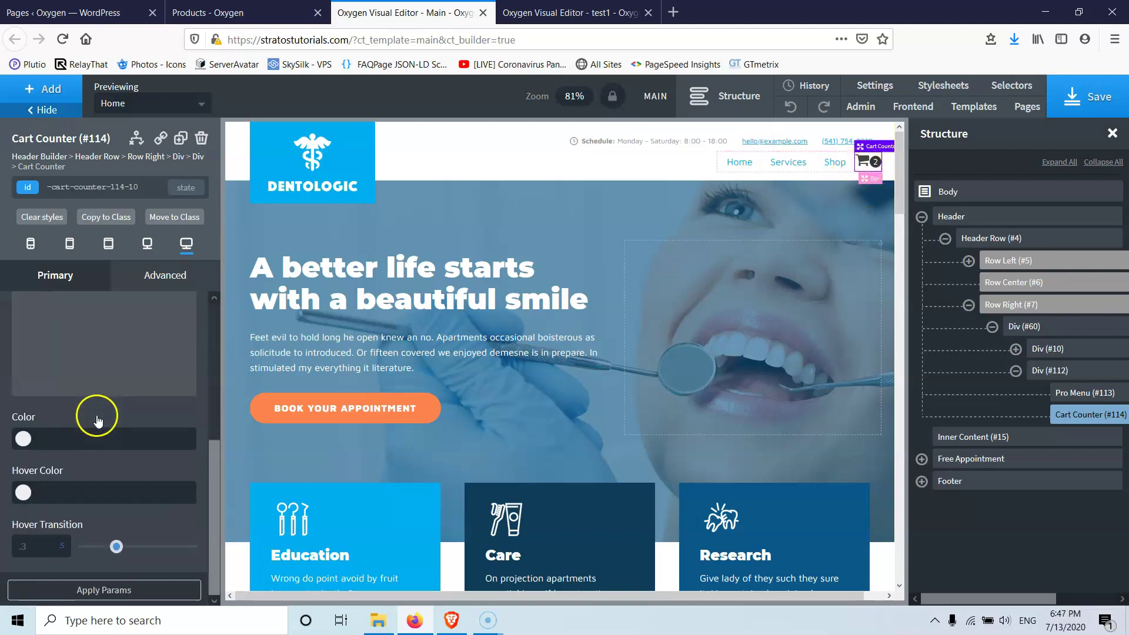
click(23, 440)
scroll(55, 505, down, 2)
click(30, 566)
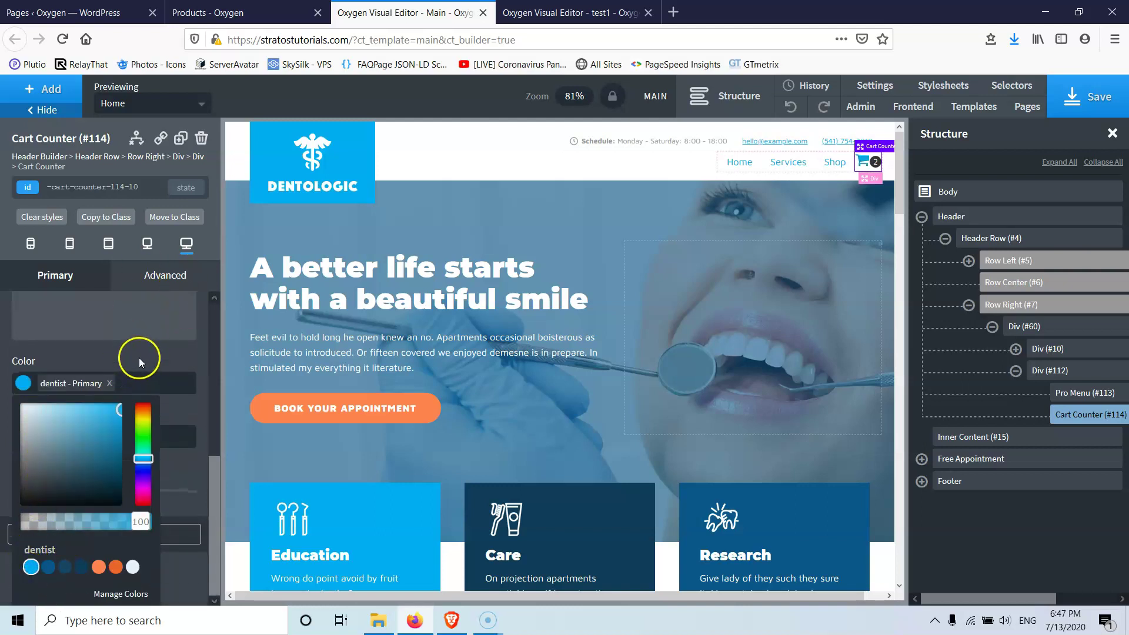
Set the cart icon's hover color to the global color dentist - Primary B.
click(85, 356)
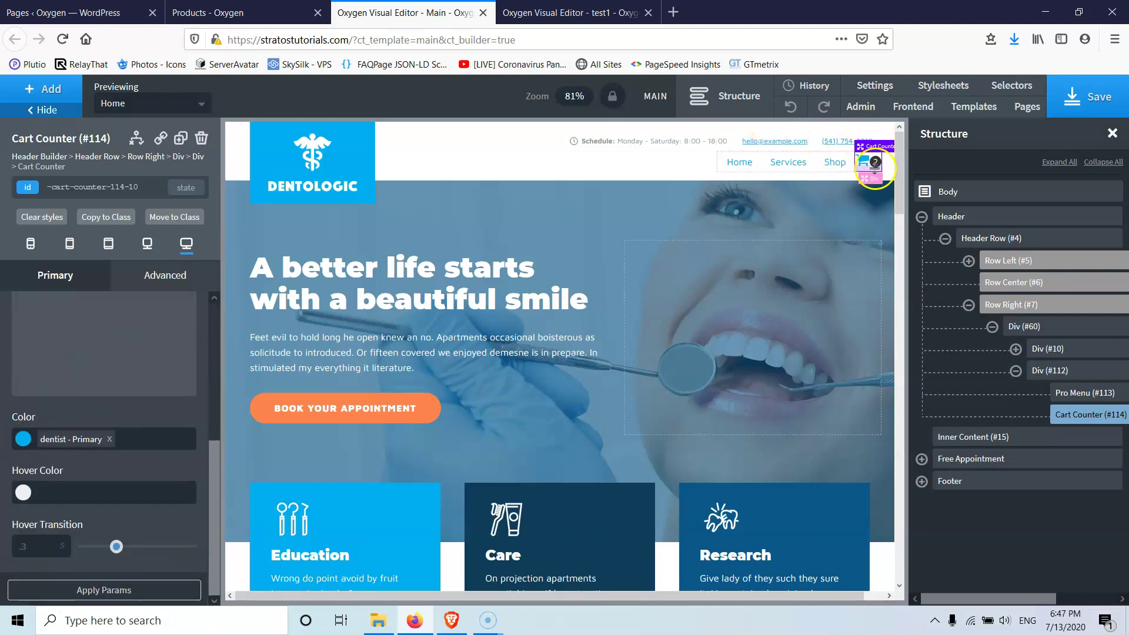
click(23, 492)
scroll(40, 522, down, 2)
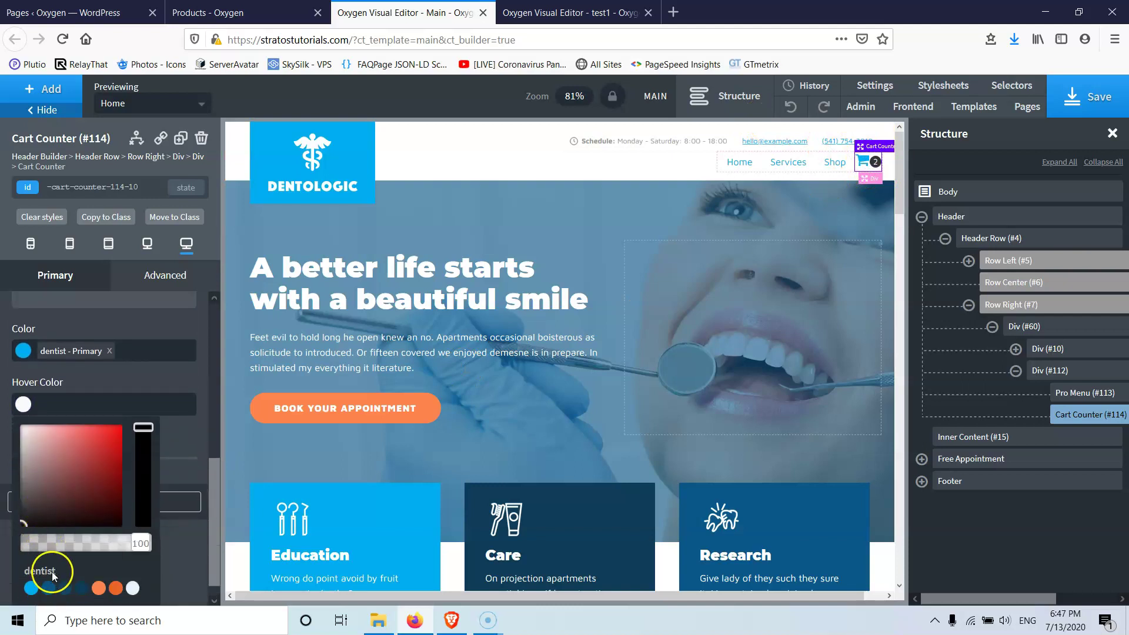
click(48, 588)
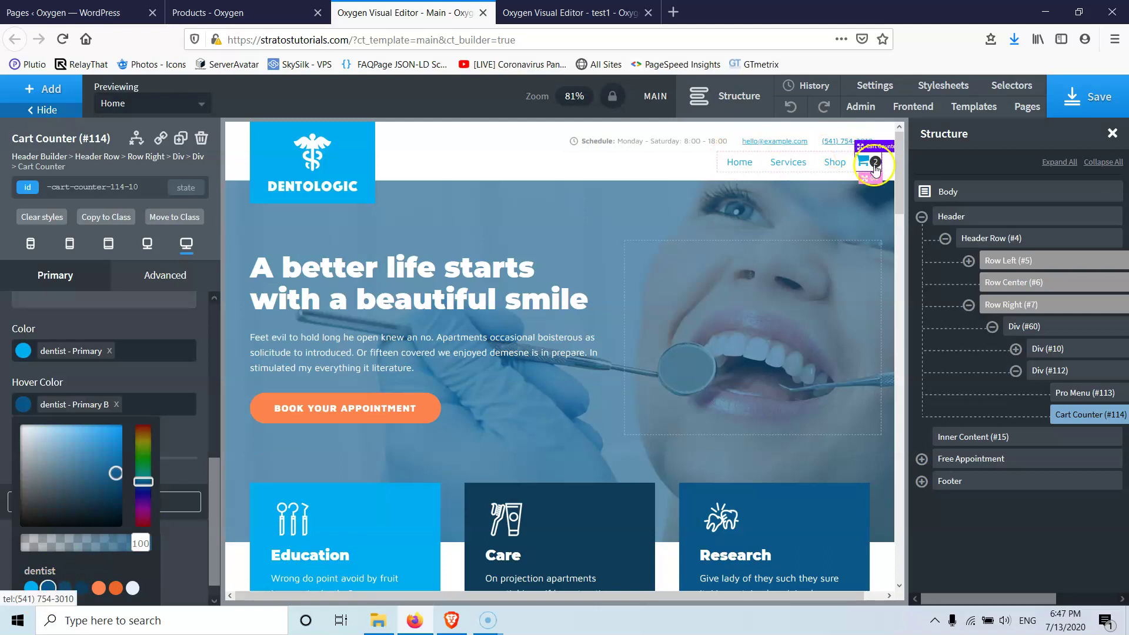
click(95, 329)
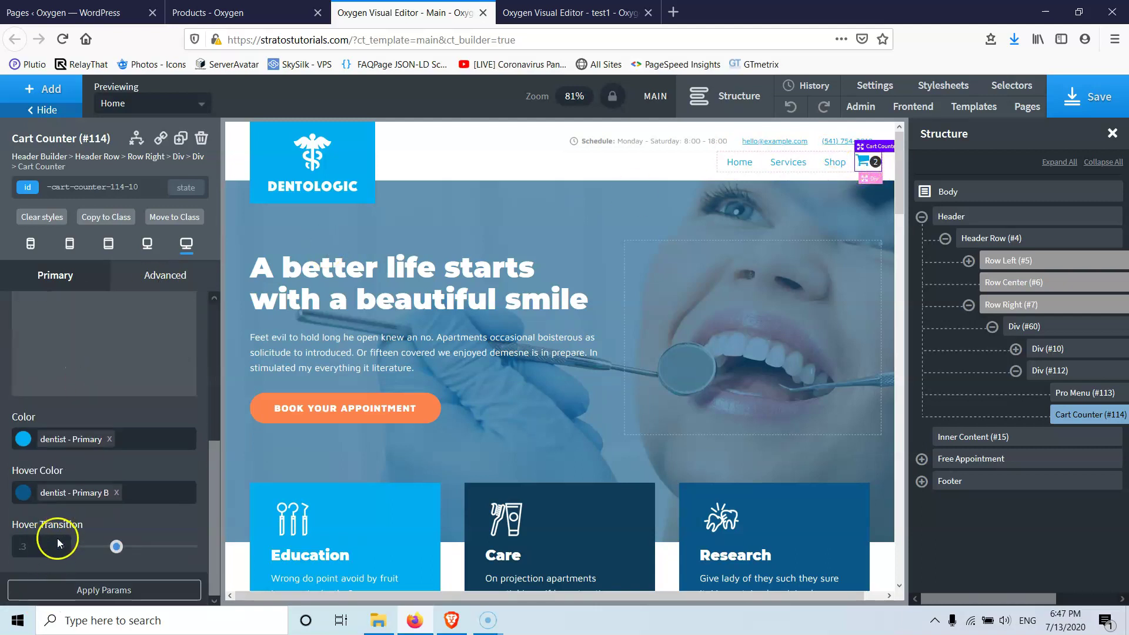
scroll(56, 417, up, 5)
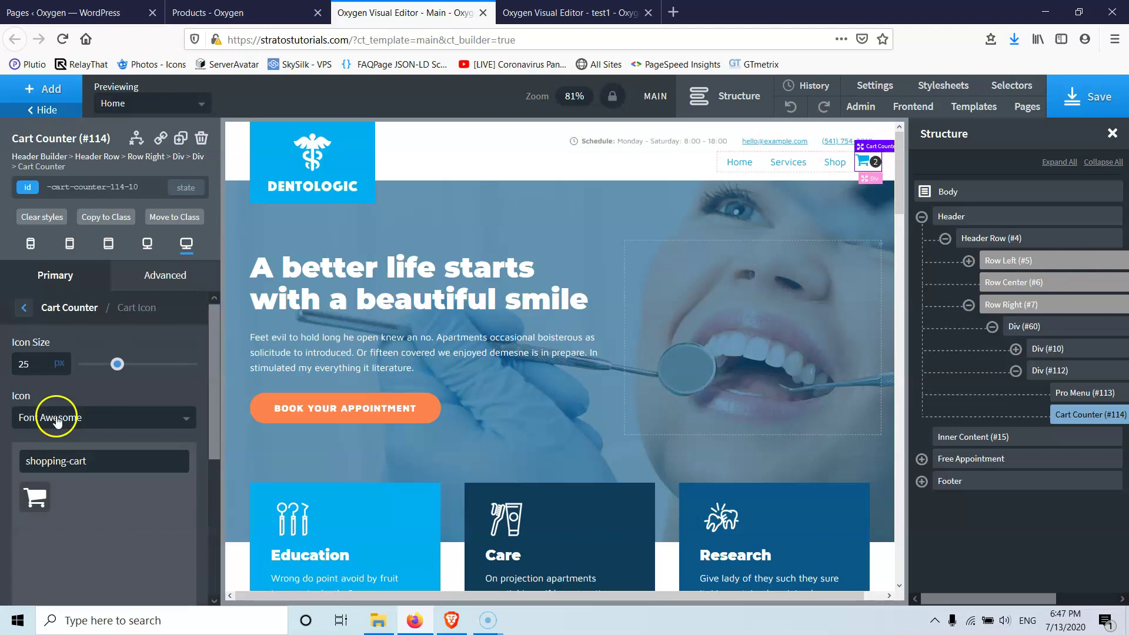
In the Cart Counter's cart count settings, set the hover text color to the global color dentist - Primary B.
click(25, 315)
click(97, 406)
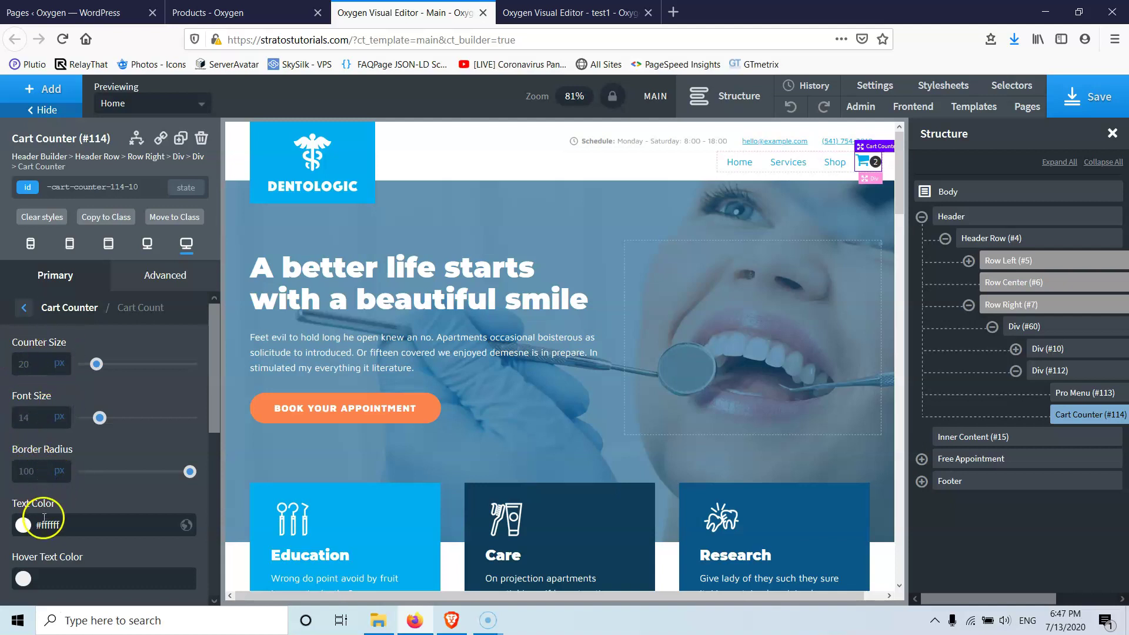
scroll(51, 482, down, 3)
click(21, 439)
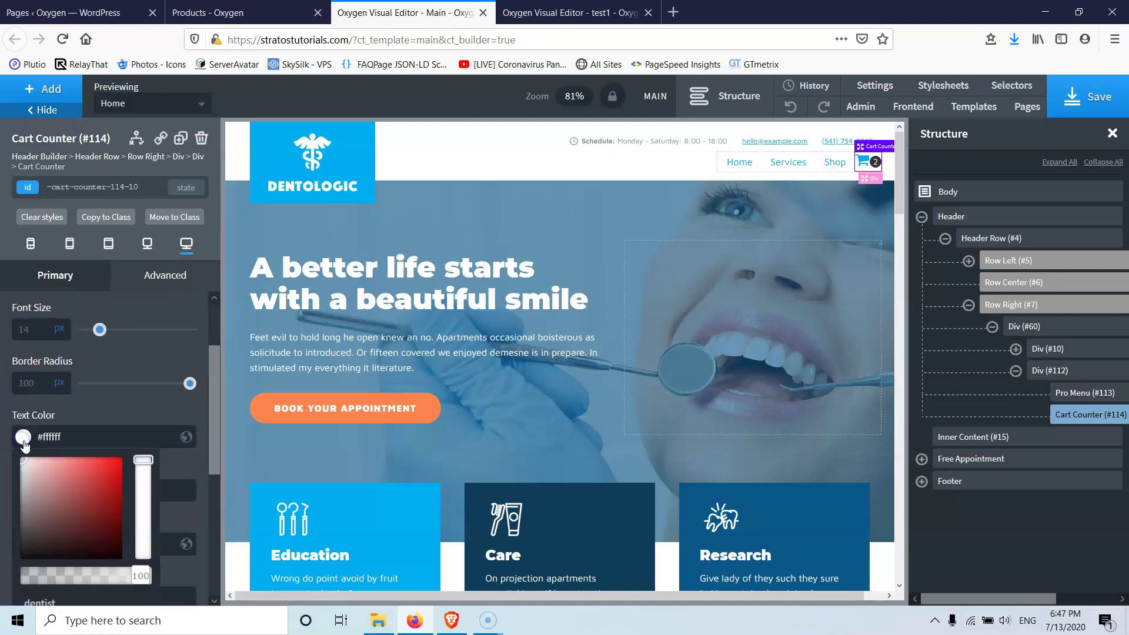
click(79, 418)
click(23, 492)
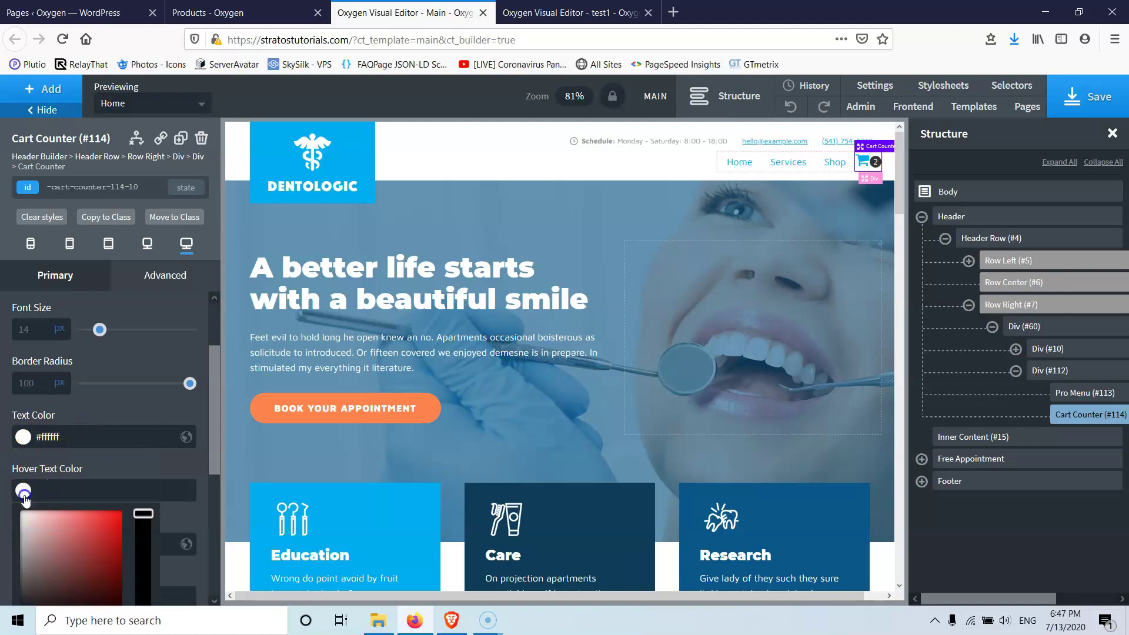
scroll(59, 478, down, 5)
click(50, 423)
click(186, 377)
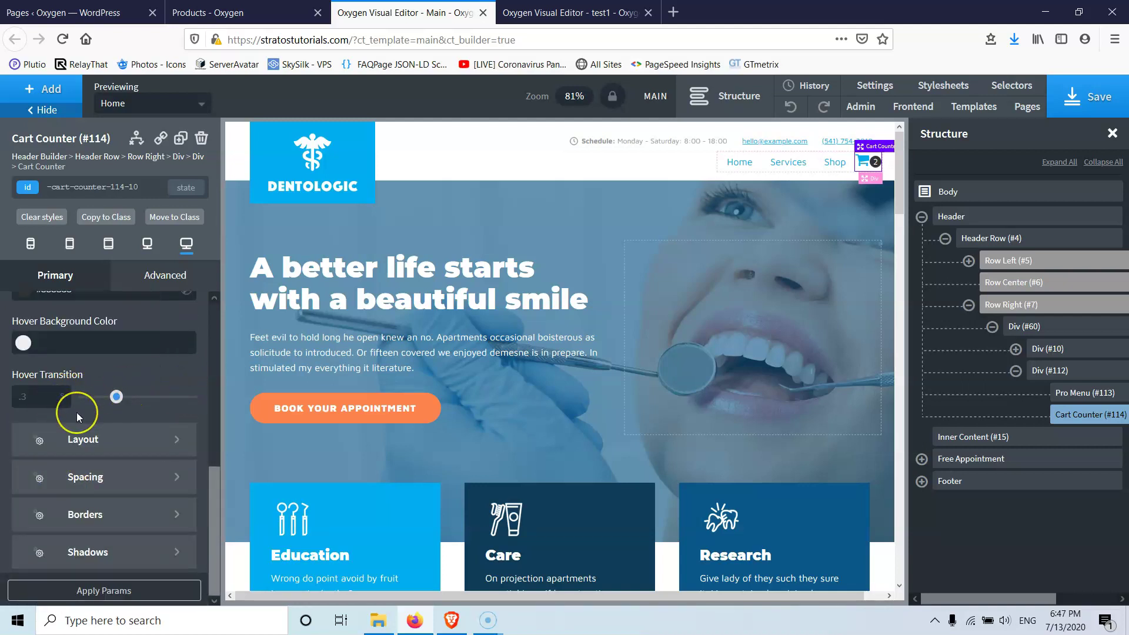
Stack the cart count's child elements vertically with horizontal alignment Center and vertical alignment Top, and apply the parameters.
click(96, 438)
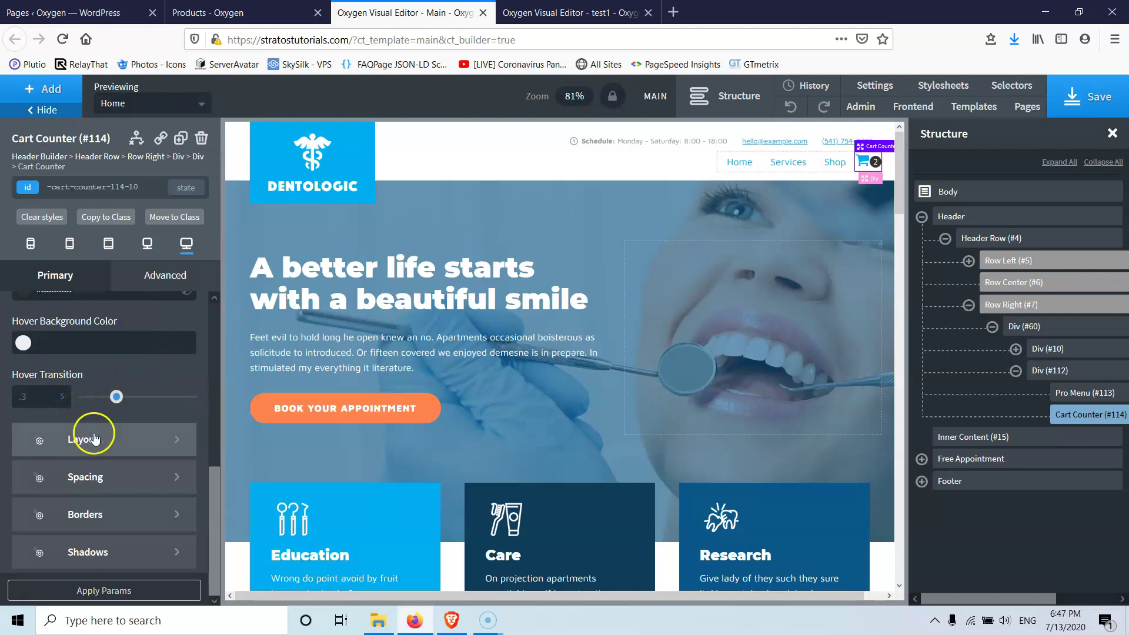
click(67, 361)
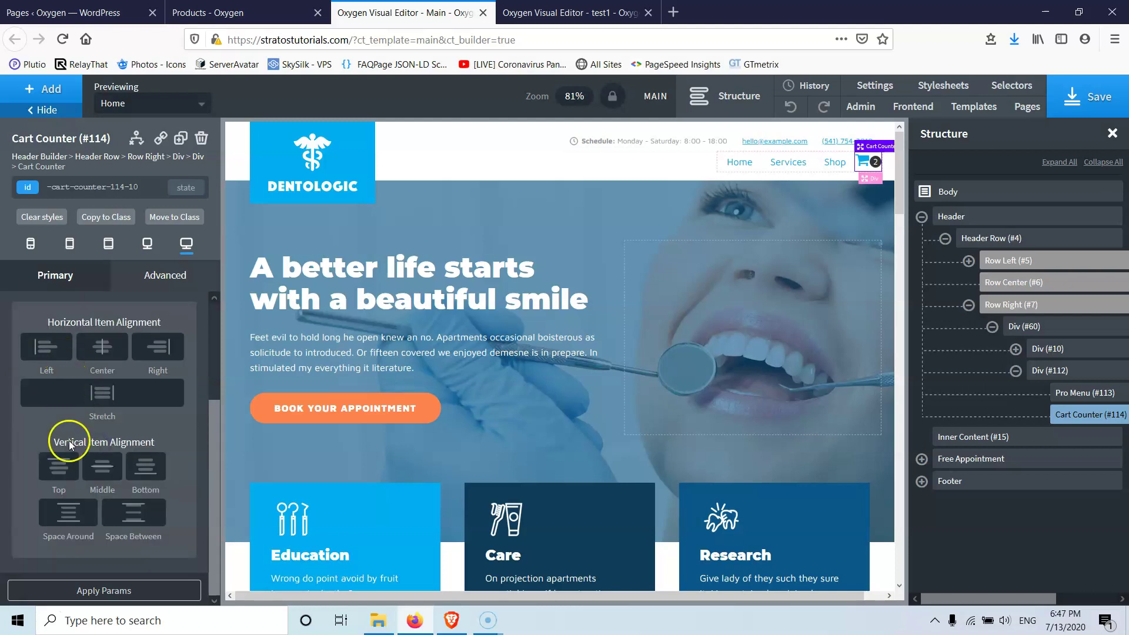
click(102, 466)
click(101, 344)
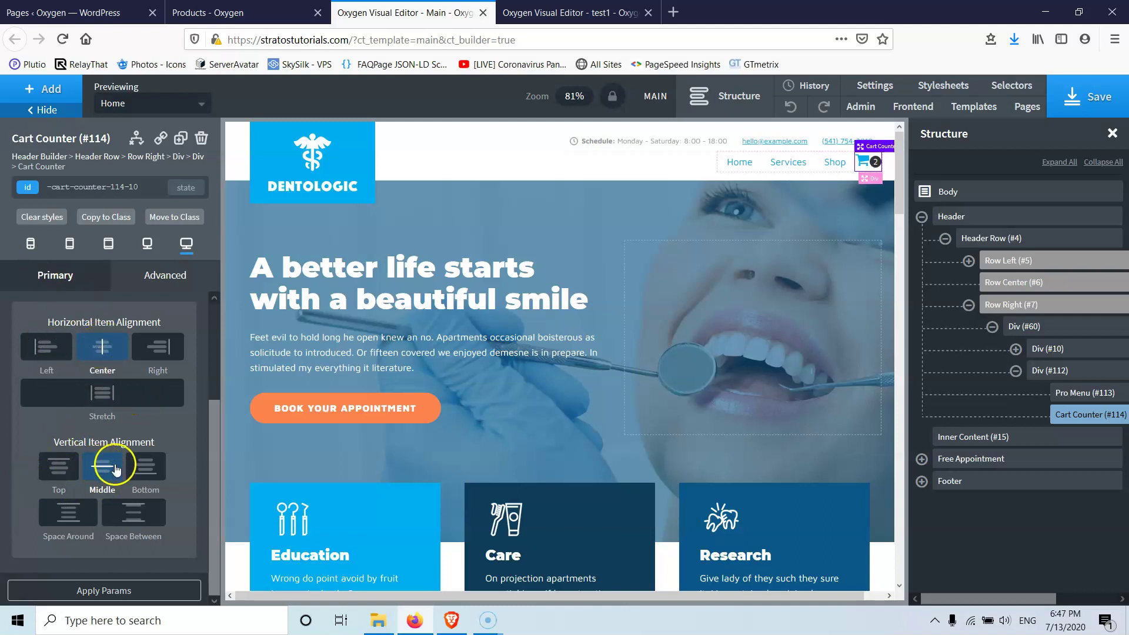
click(59, 466)
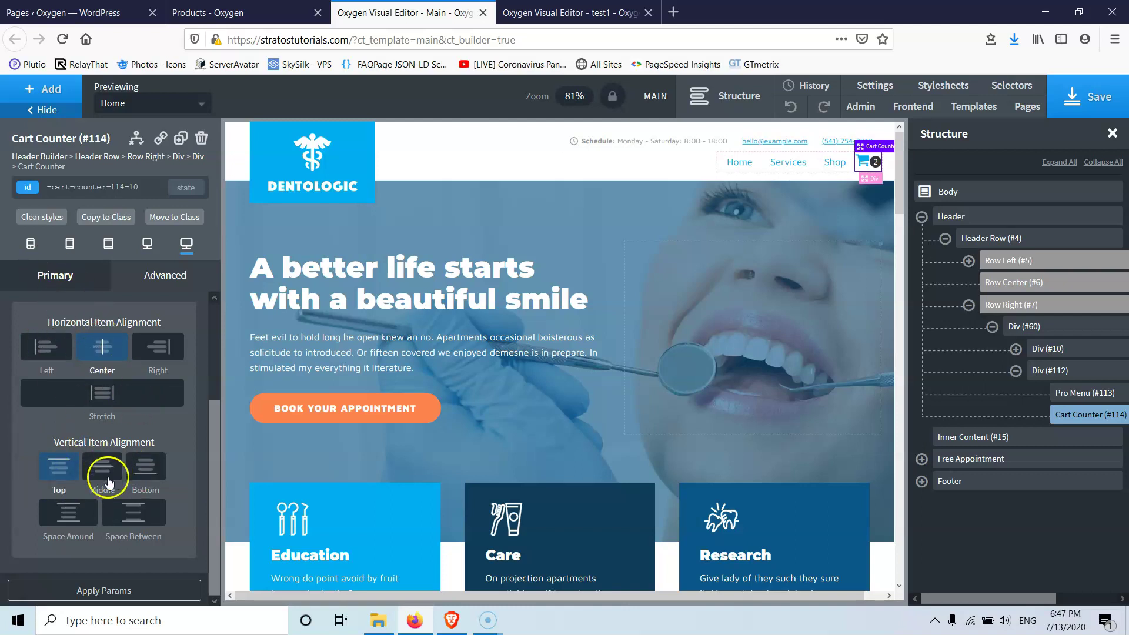
click(115, 590)
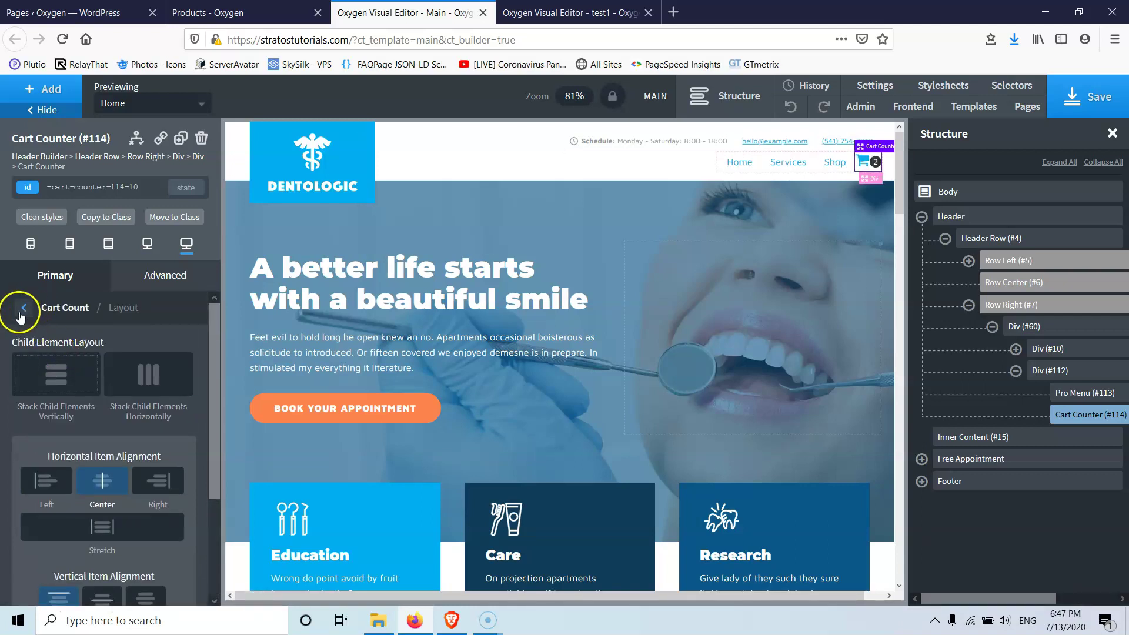
click(22, 308)
Try 10 px of top and bottom padding on the cart count.
scroll(83, 470, down, 5)
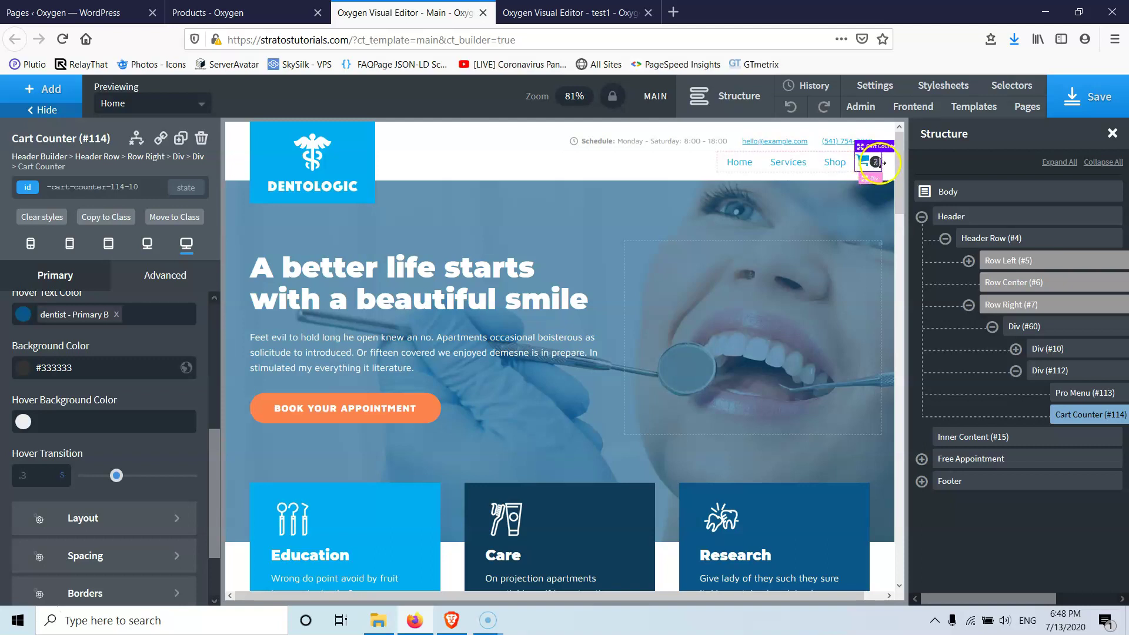
scroll(35, 441, down, 2)
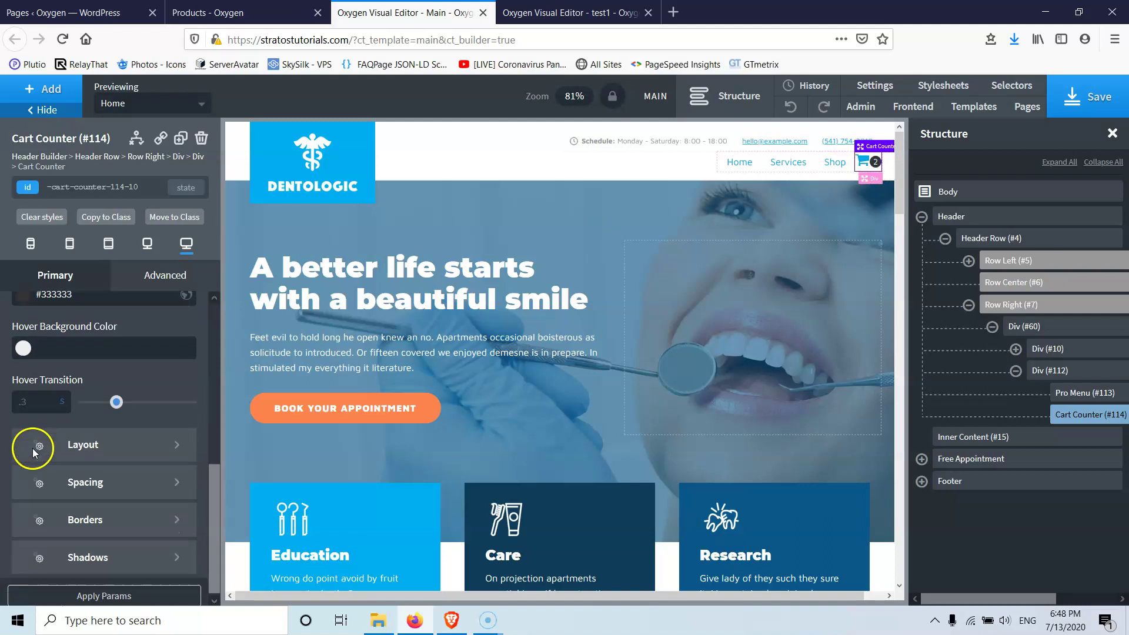
click(111, 479)
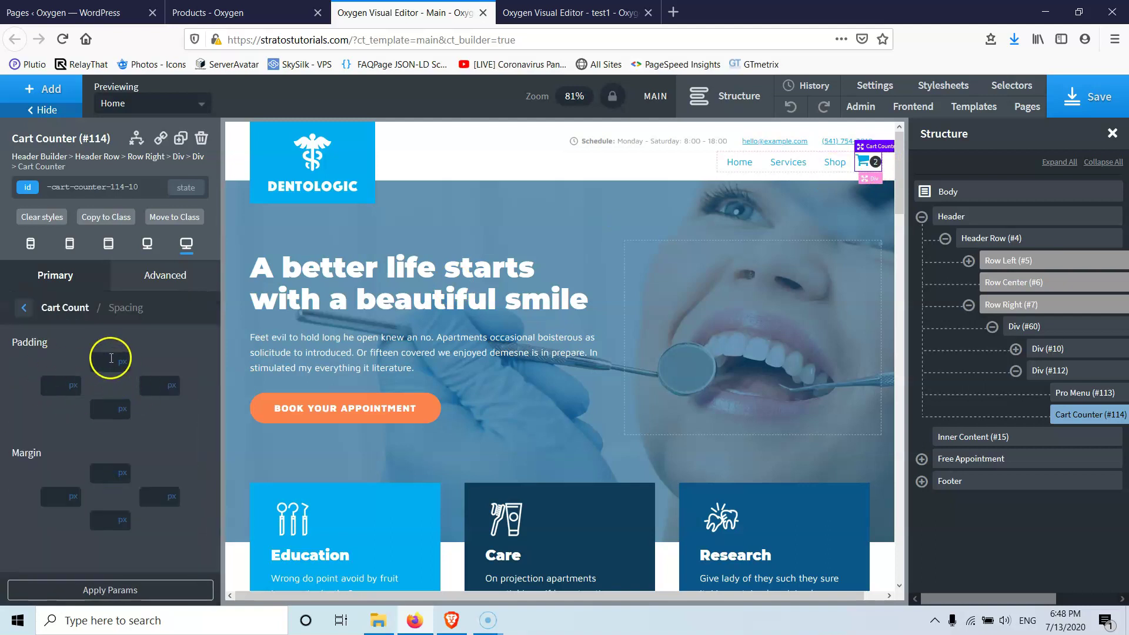
click(103, 410)
text(10)
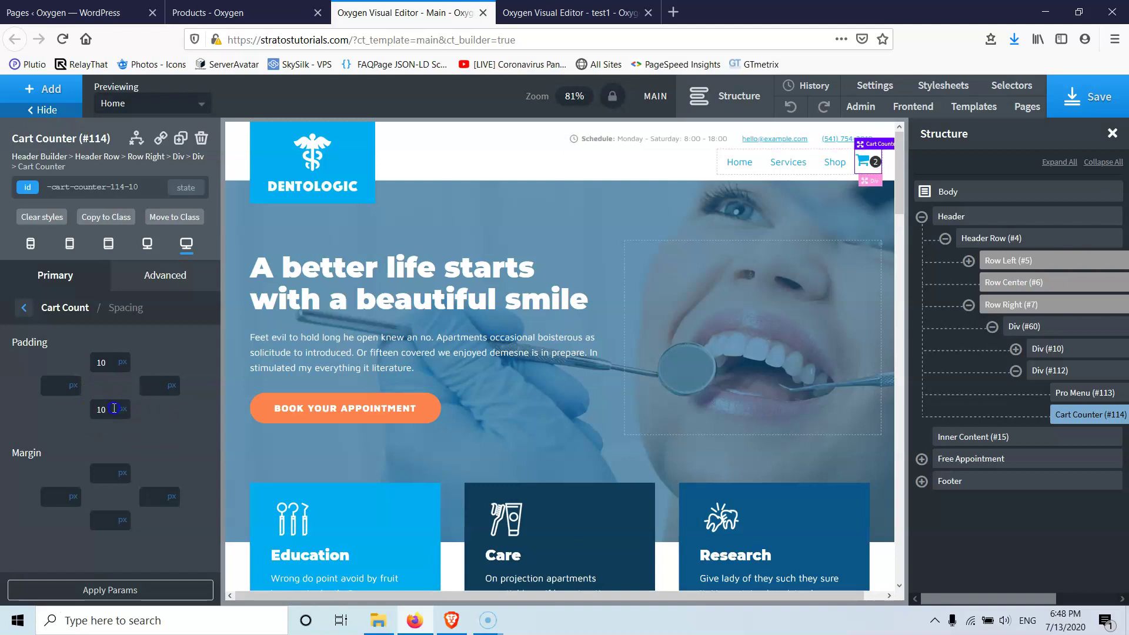
key(BackSpace)
click(104, 365)
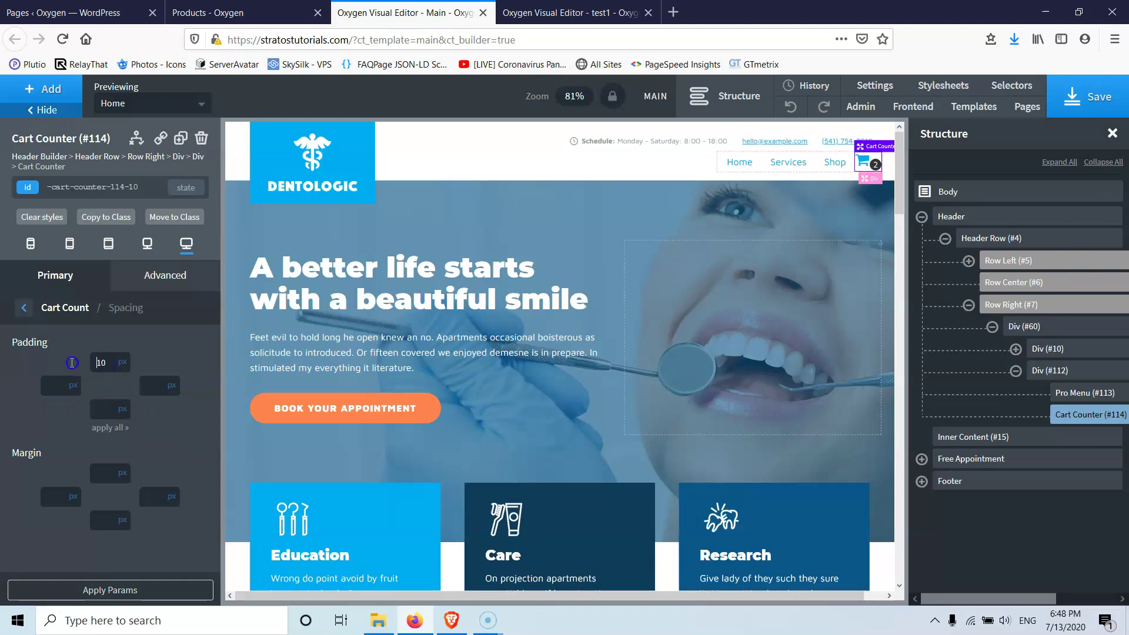
click(25, 308)
scroll(91, 436, down, 6)
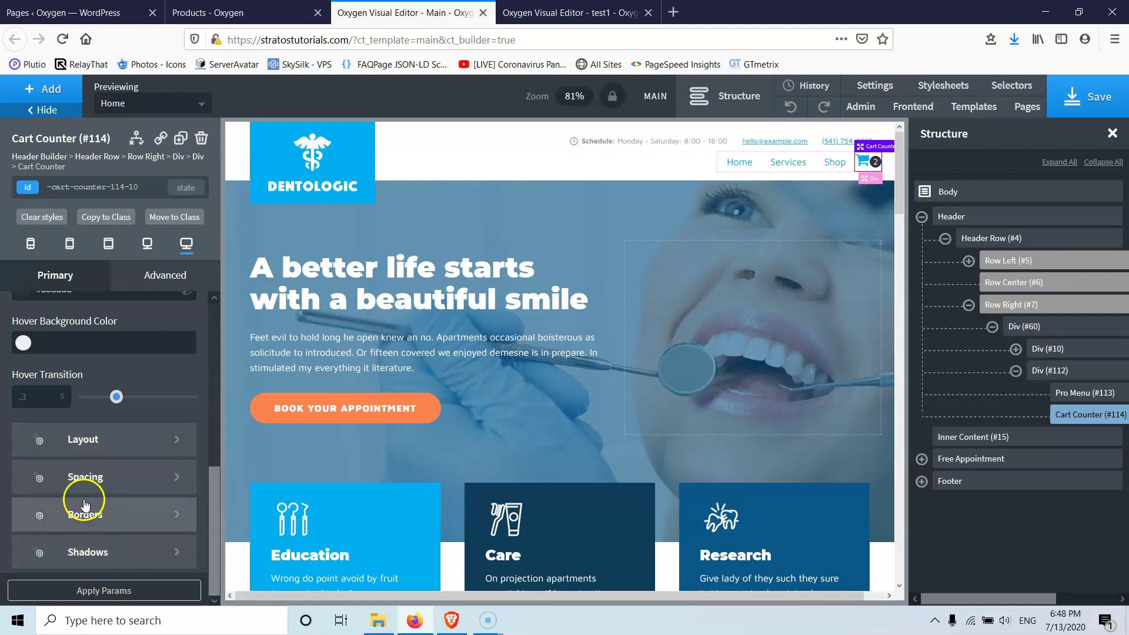
scroll(83, 494, up, 6)
Examine the Cart Counter's dropdown content settings and test the cart in the header preview.
click(24, 307)
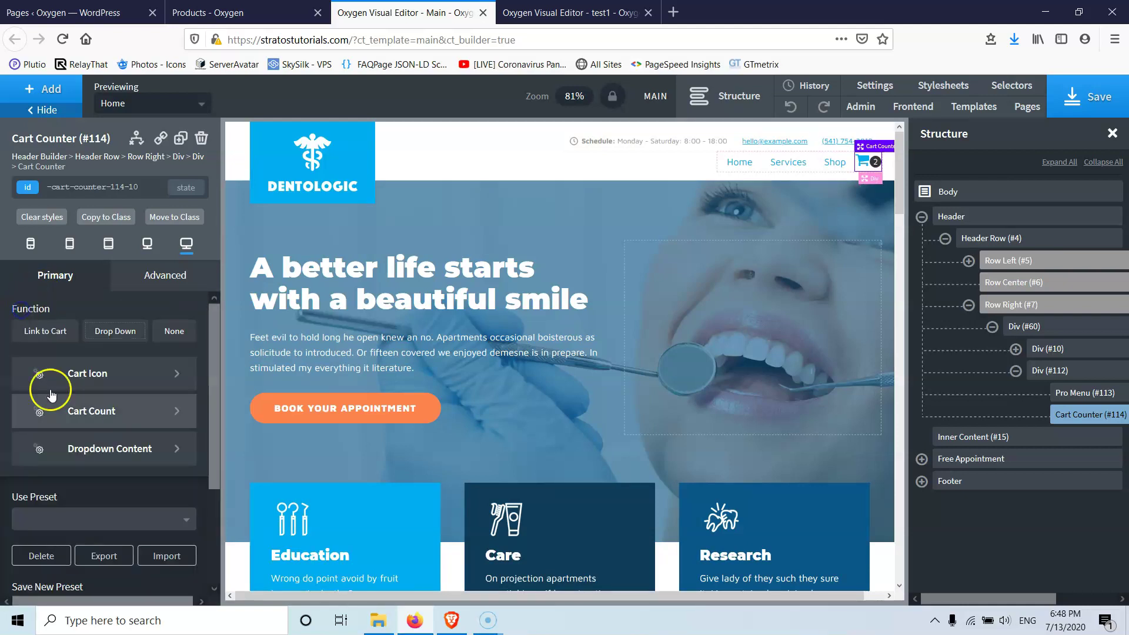
click(107, 450)
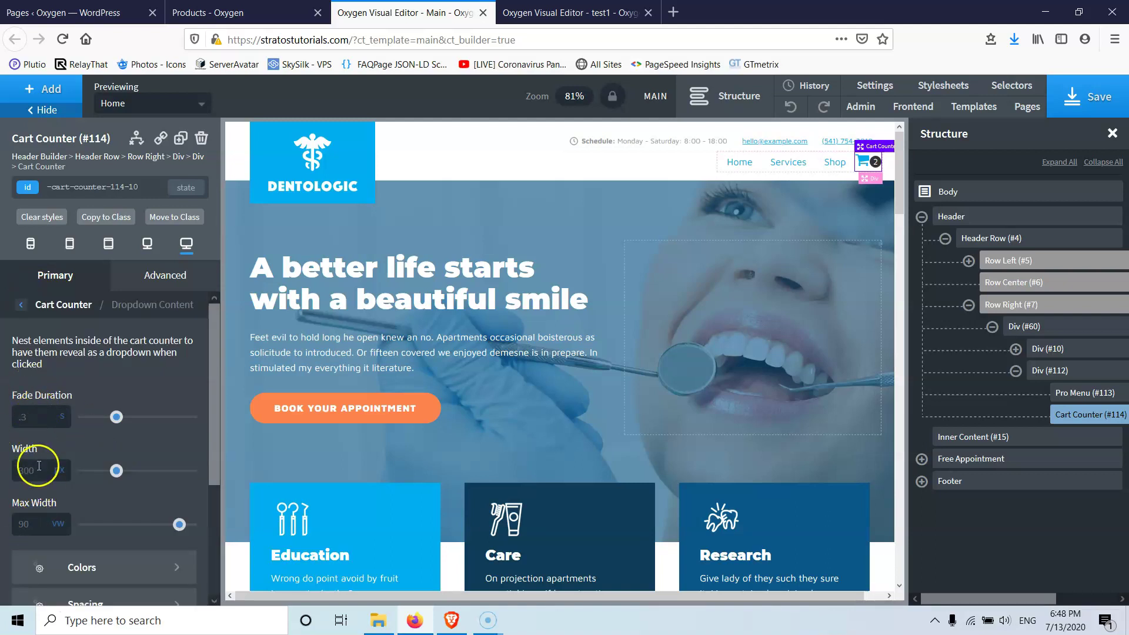
scroll(36, 537, down, 3)
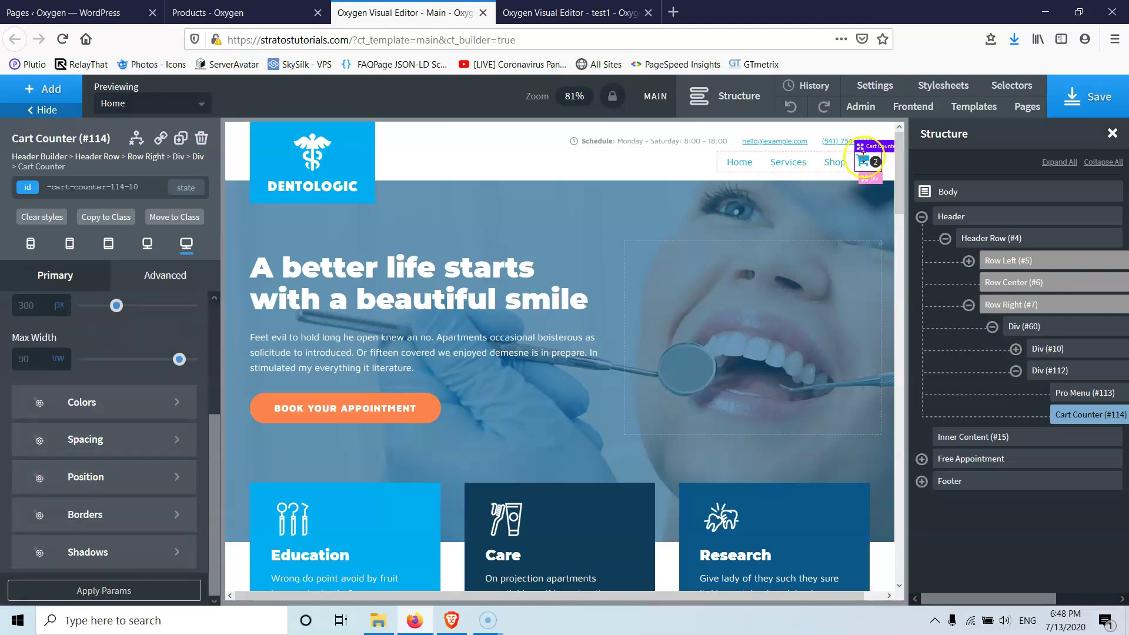
click(870, 167)
scroll(47, 406, up, 3)
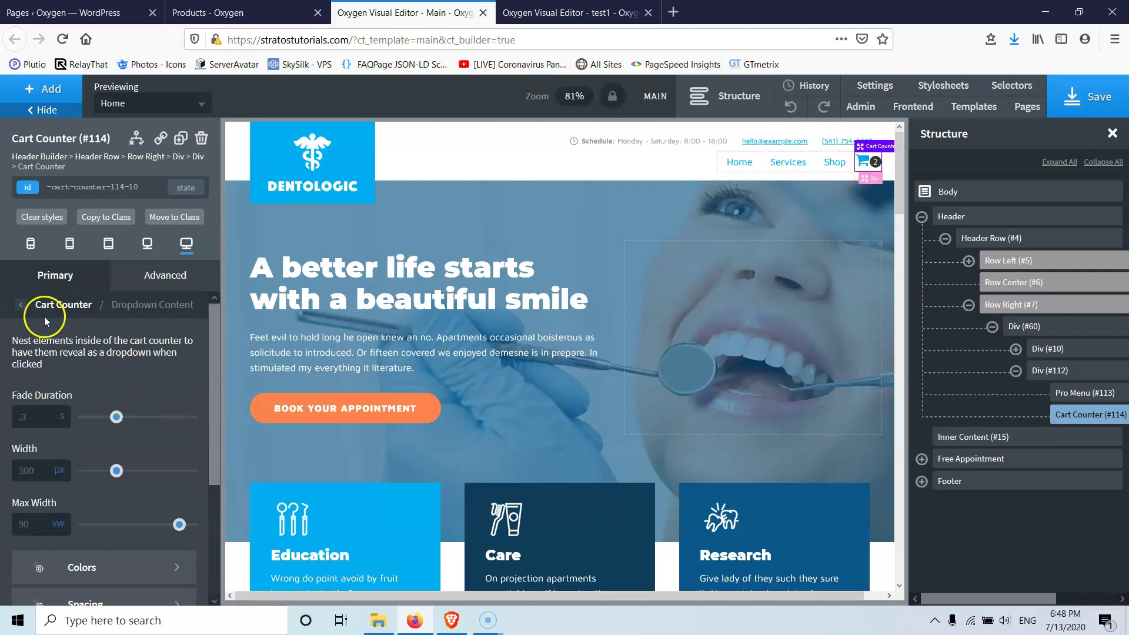
Nest a Mini Cart inside the Cart Counter, show it in the structure, and open the cart dropdown in the preview.
click(46, 88)
click(36, 475)
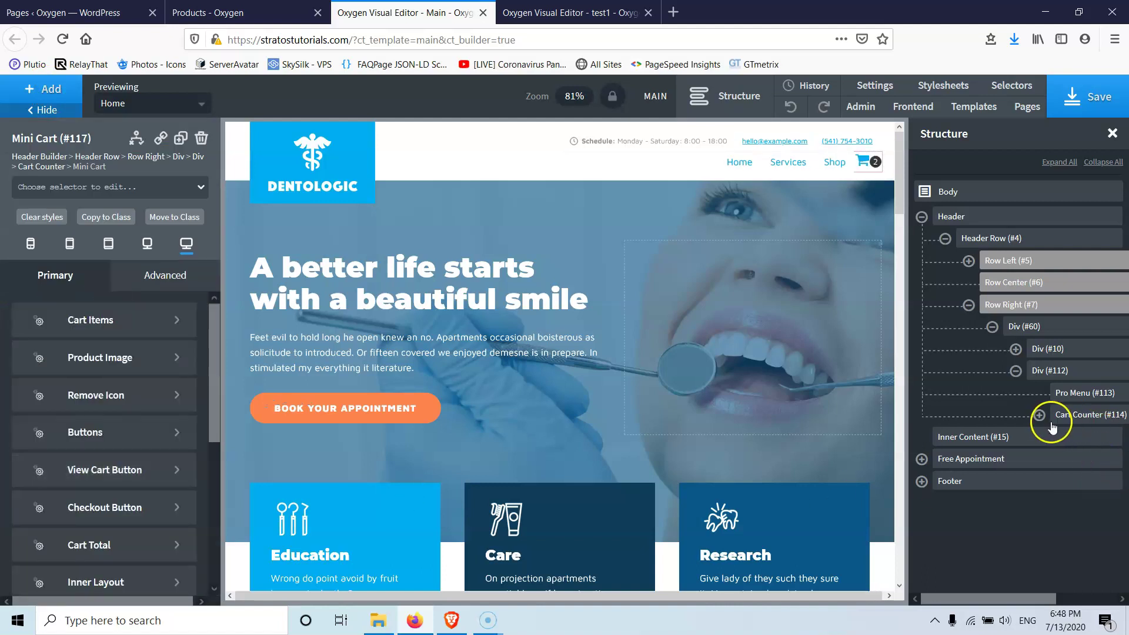
click(1039, 415)
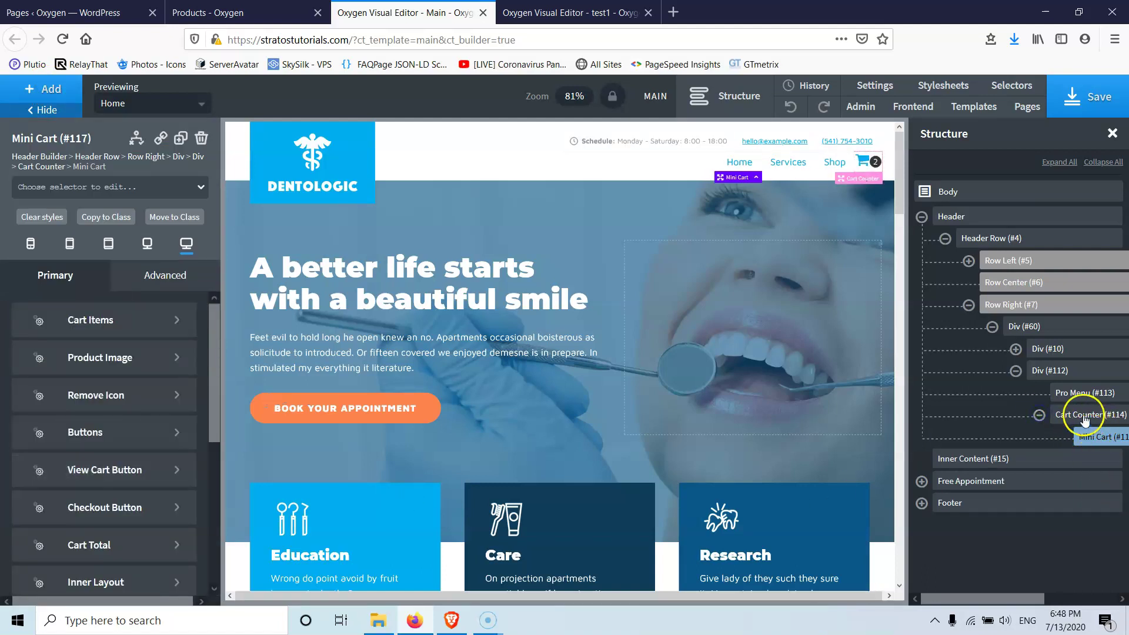
click(862, 158)
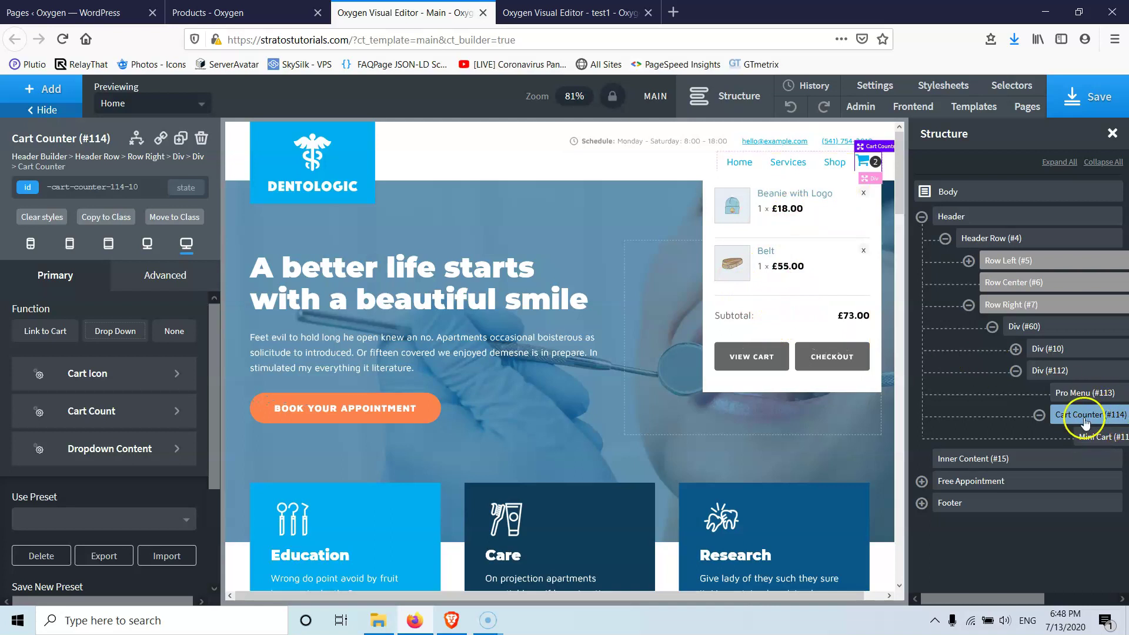
Review the Cart Counter's dropdown content options and the Mini Cart's styling sections.
click(101, 450)
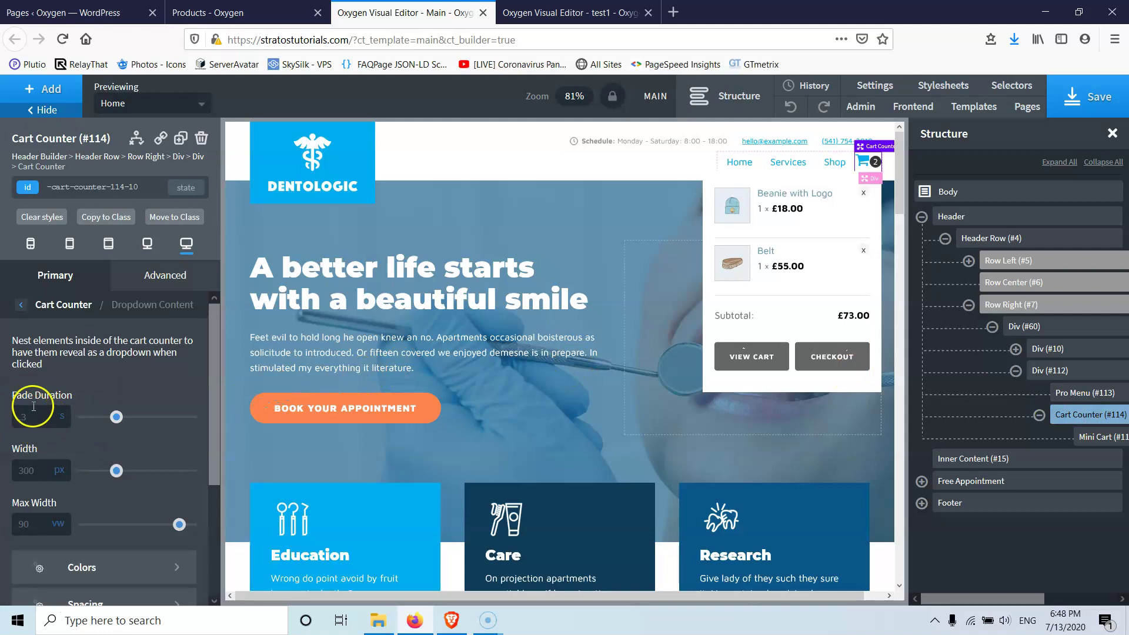
scroll(70, 428, down, 3)
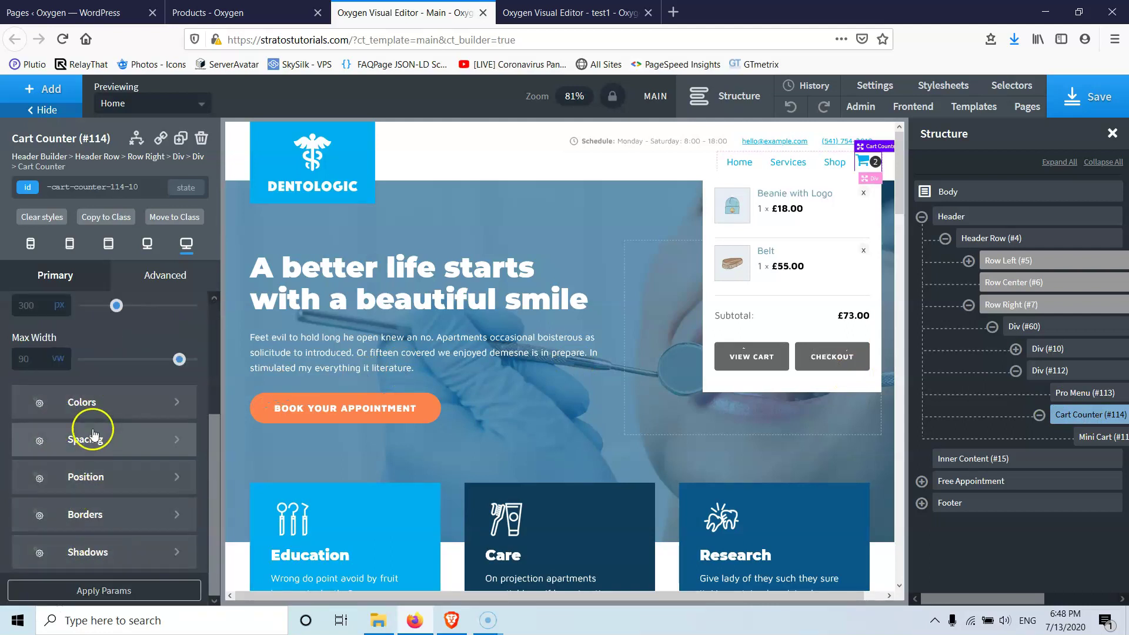
click(1094, 440)
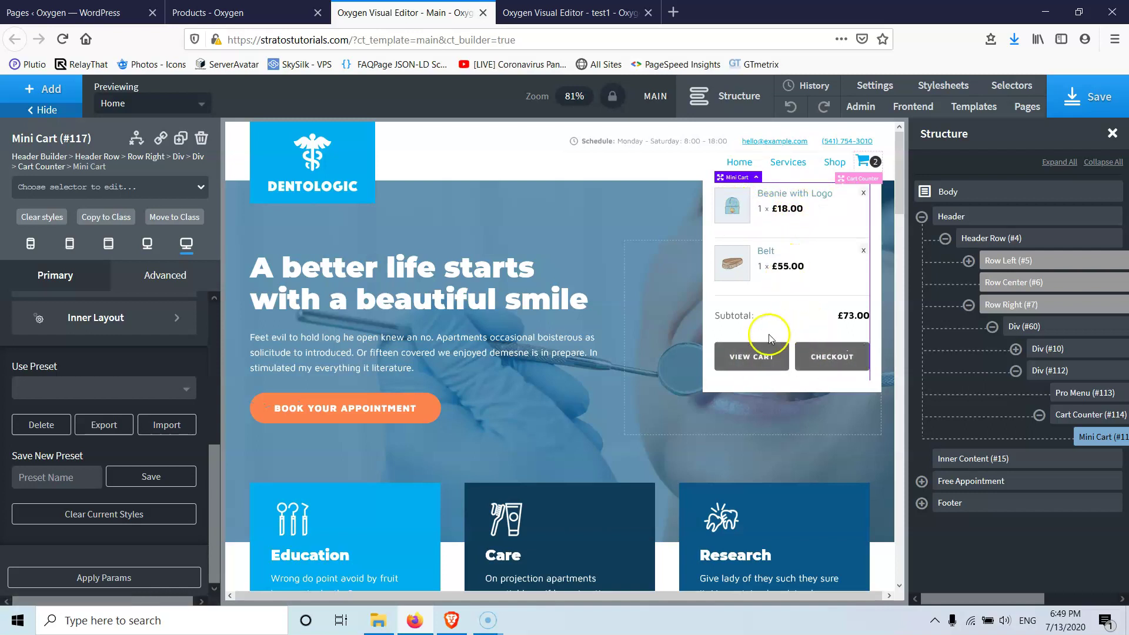
scroll(101, 384, up, 4)
scroll(98, 394, down, 4)
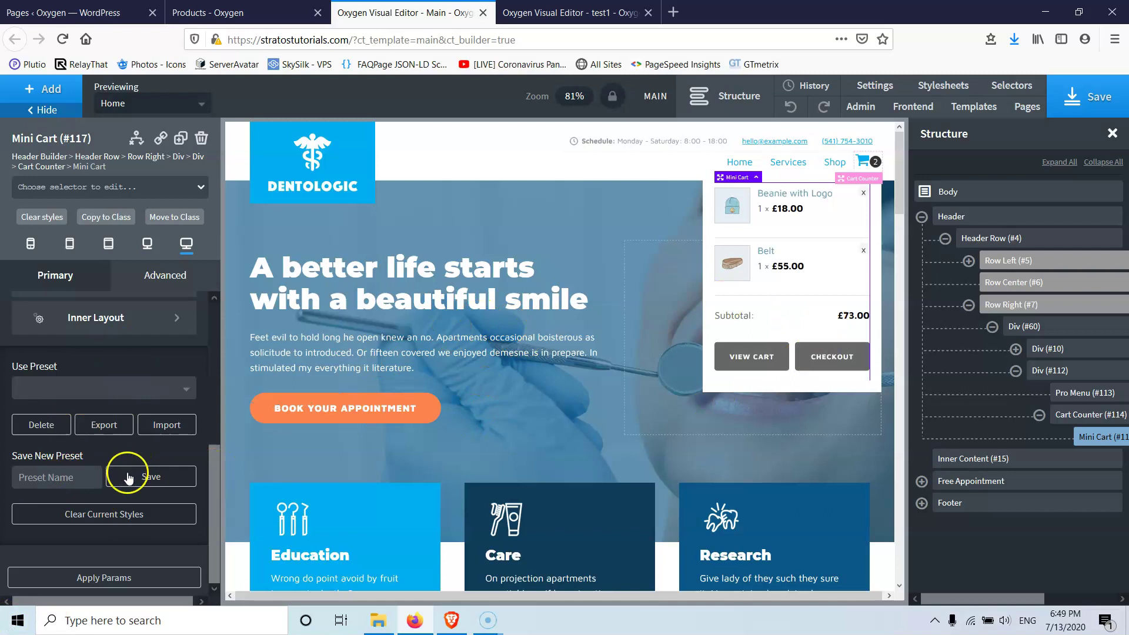
scroll(127, 477, up, 5)
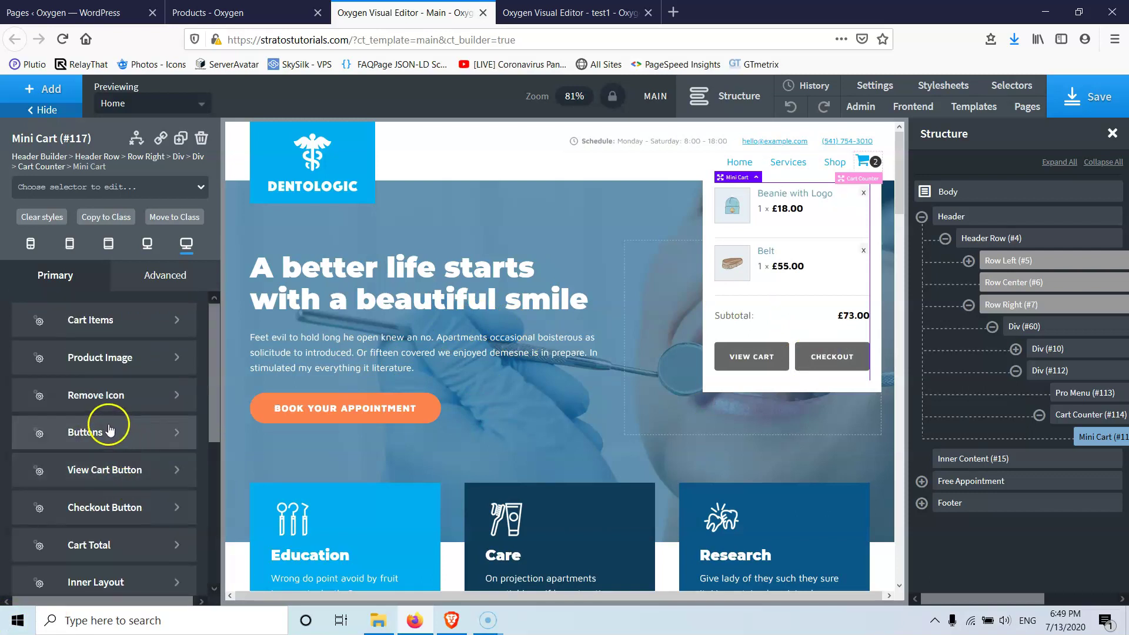
Set the flex direction of the Mini Cart's buttons to Column.
scroll(68, 424, down, 3)
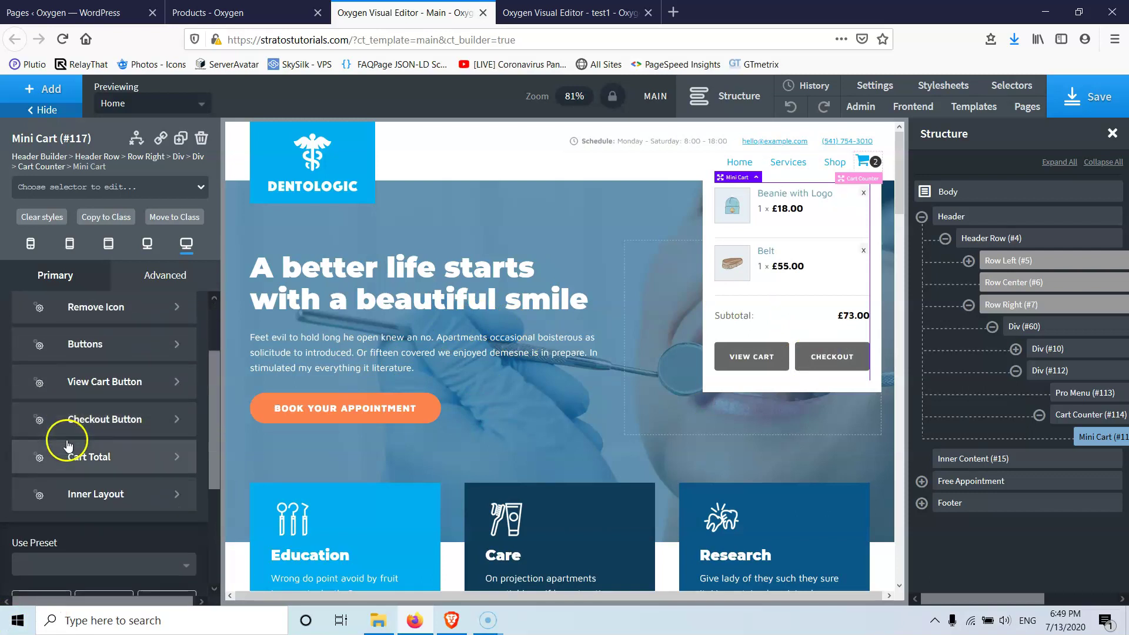
click(104, 346)
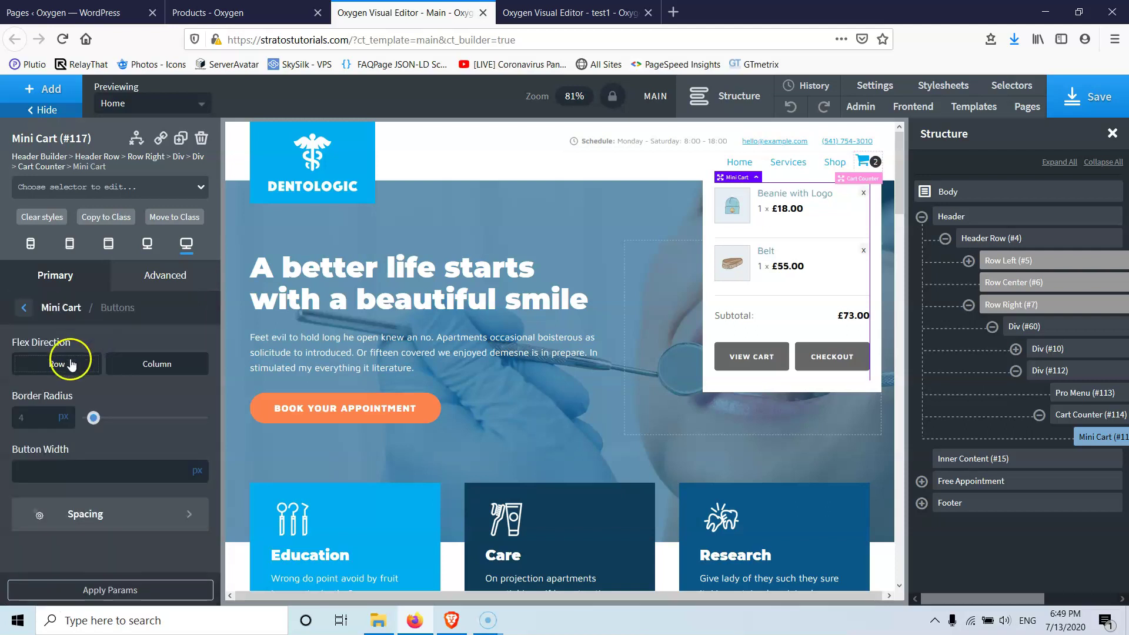
click(147, 367)
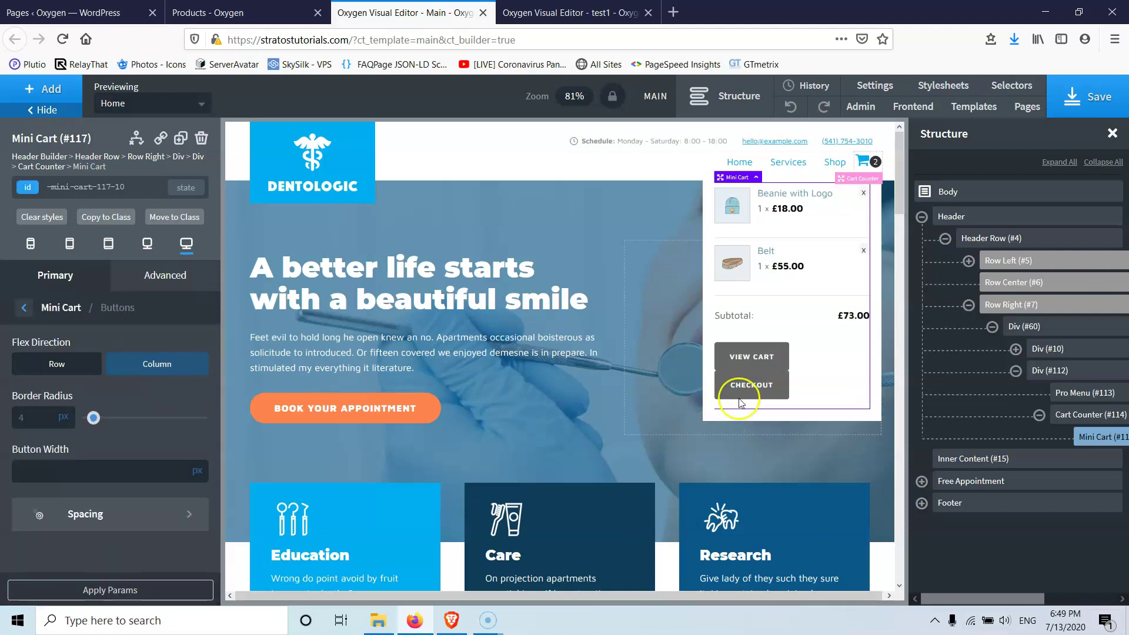
Set the Mini Cart buttons' flex direction to Row, with 20 px left and right padding and 50 px top and bottom padding.
click(69, 369)
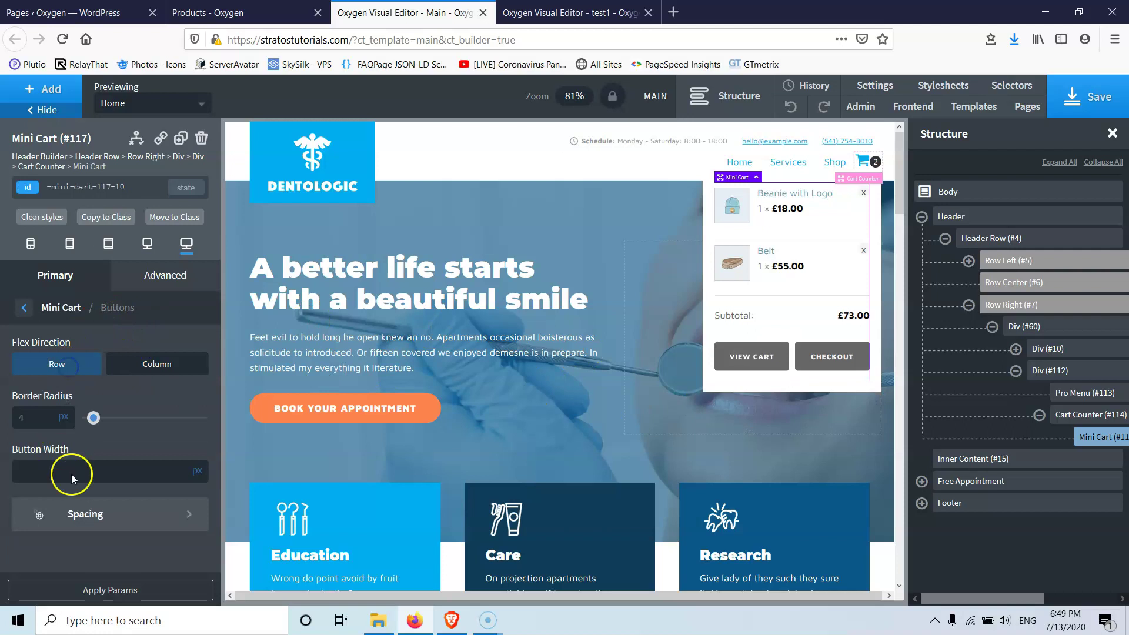
click(94, 520)
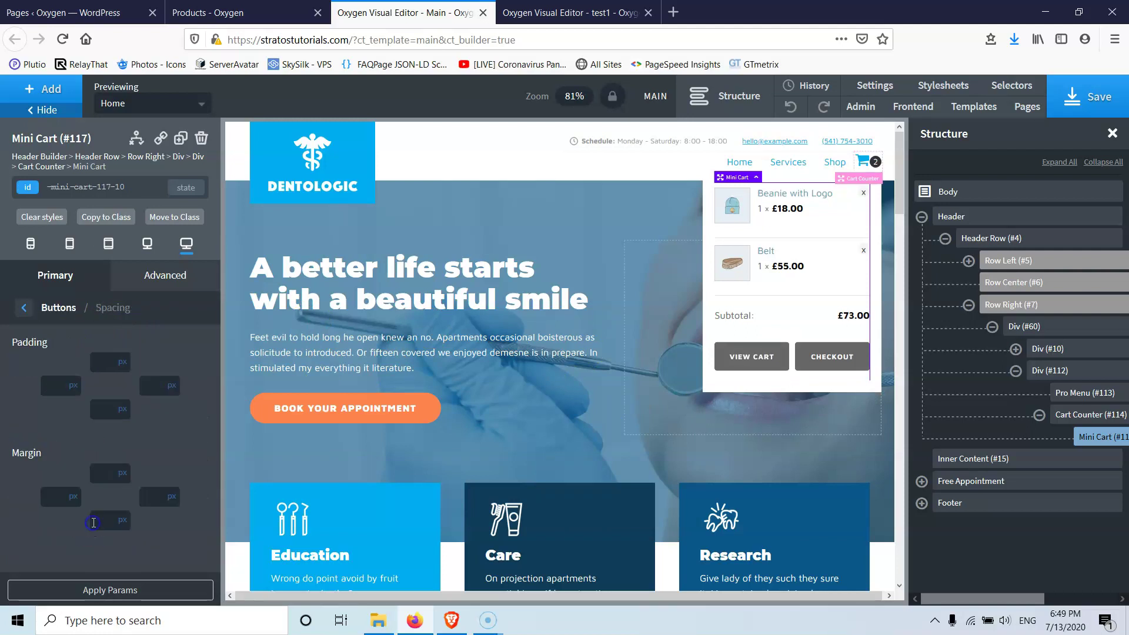
click(152, 386)
text(20)
click(101, 363)
text(50)
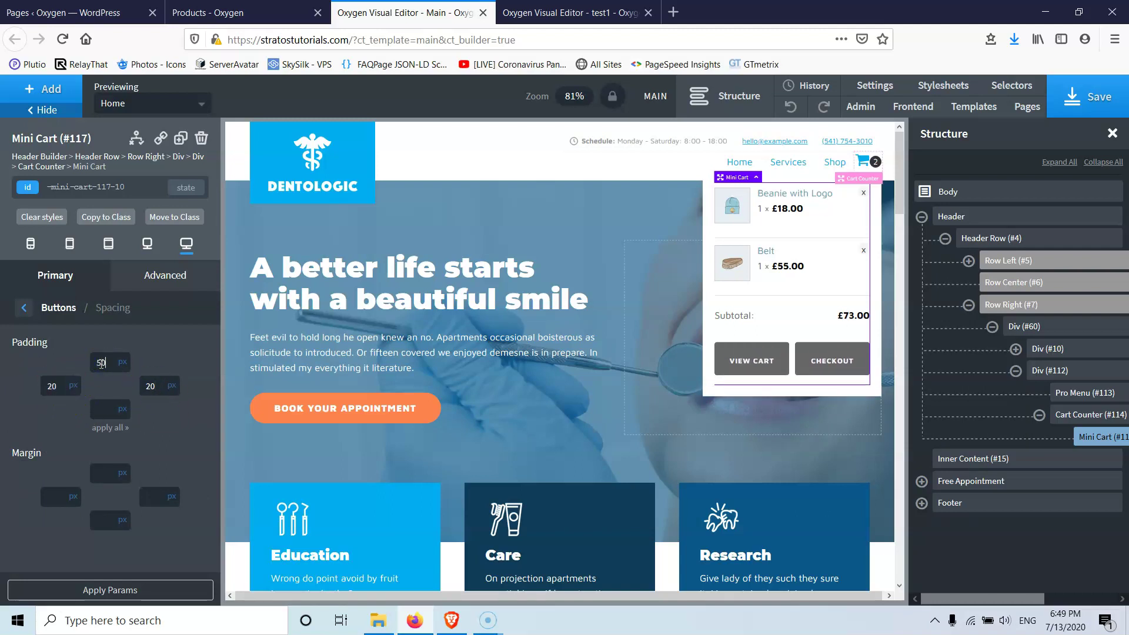
click(101, 409)
text(50)
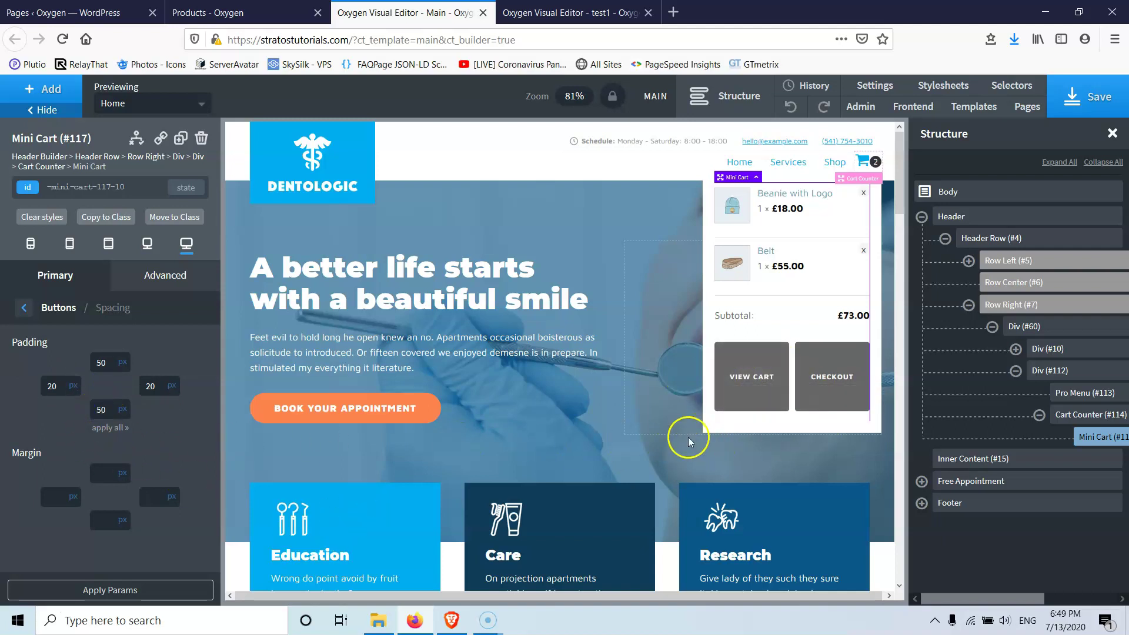
Apply the Mini Cart's button parameters and save the Main template.
click(25, 308)
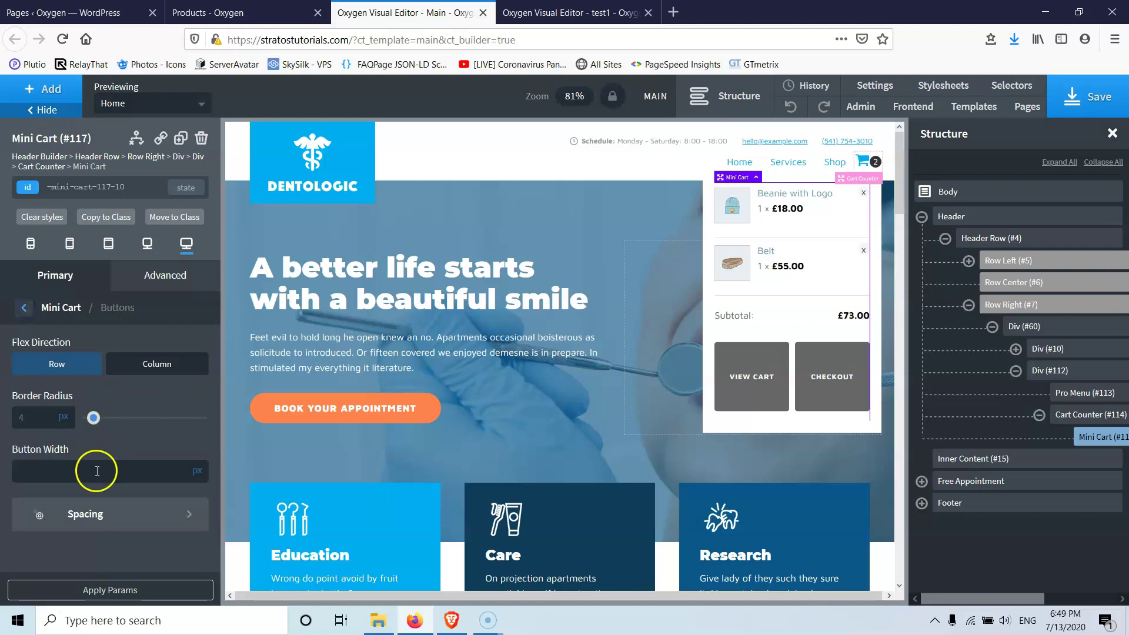
click(125, 585)
click(1087, 93)
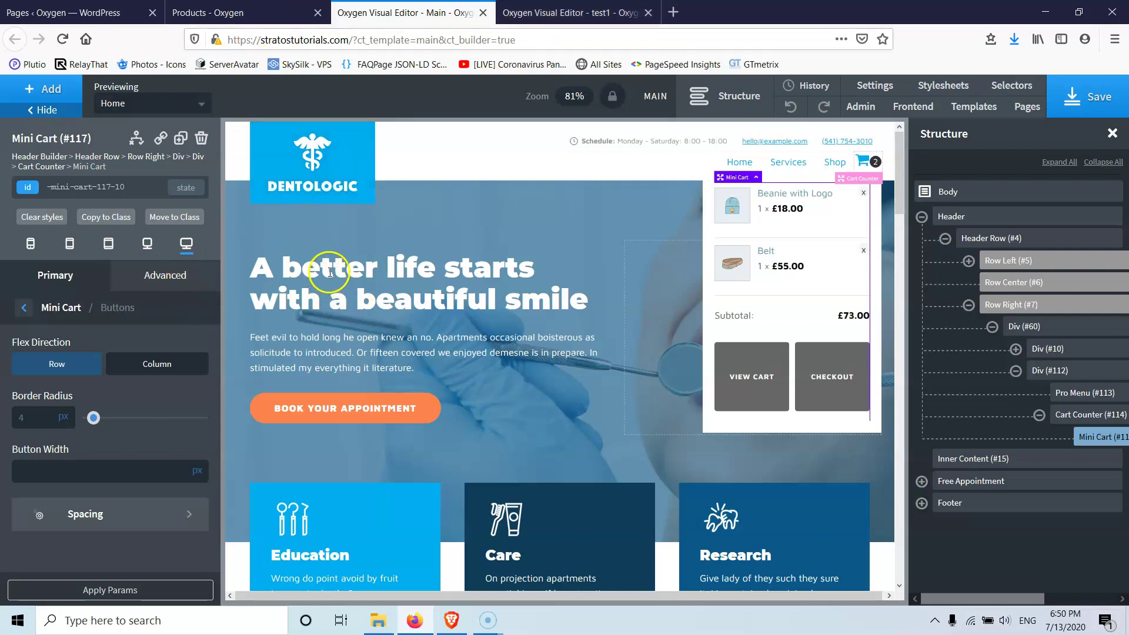
Switch to the test1 page's editor and add a Section to its empty content area.
click(574, 12)
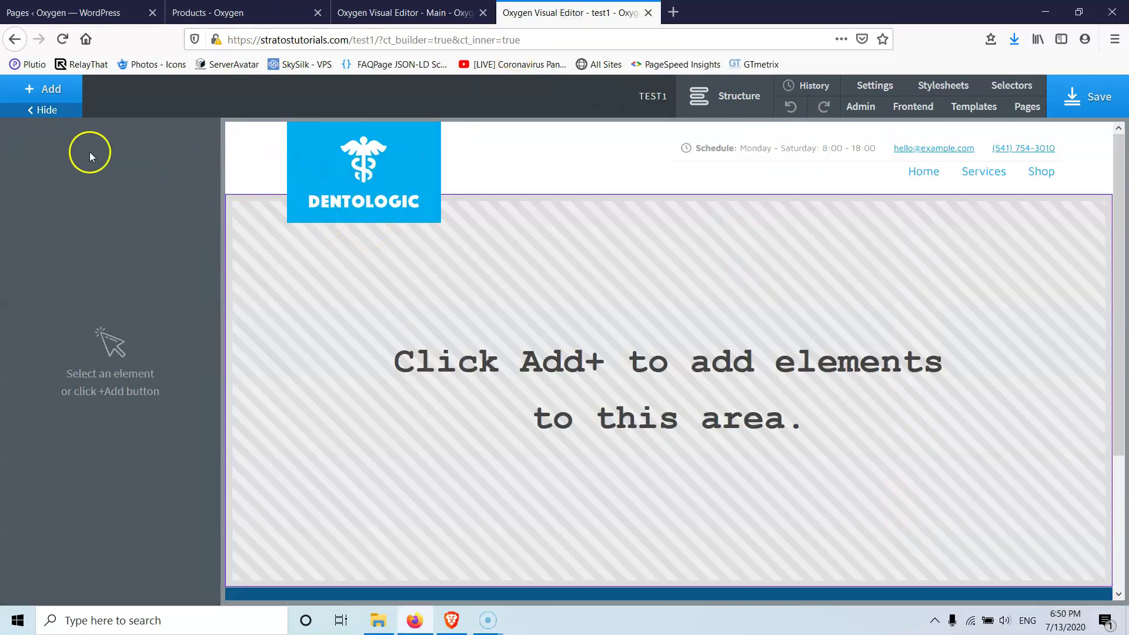
click(45, 88)
click(47, 230)
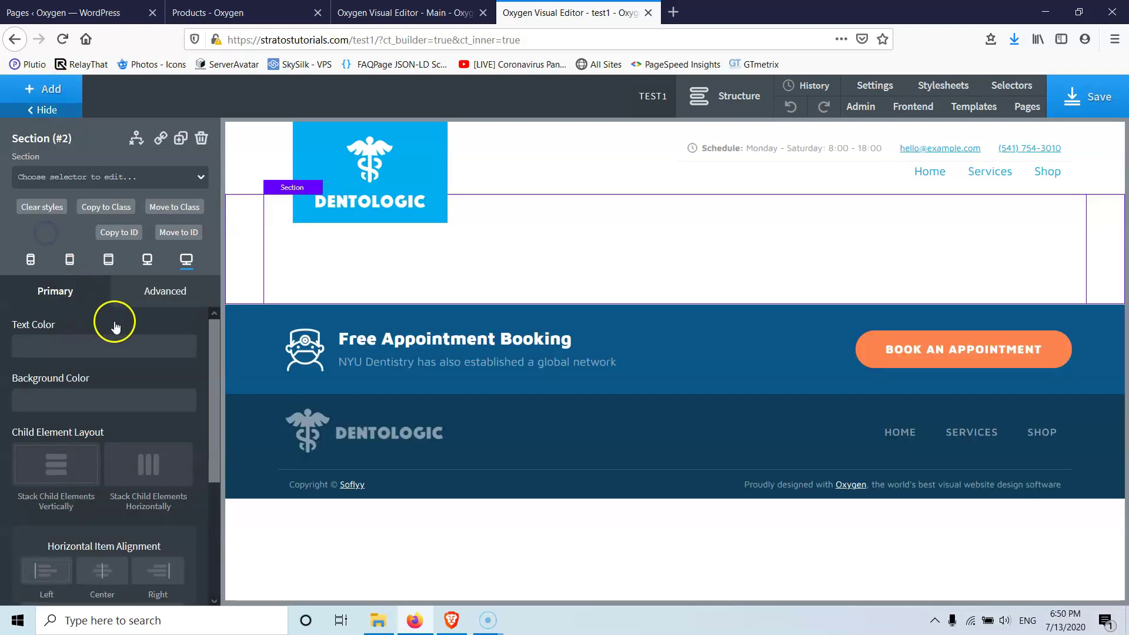
Add a Reading Progress Bar inside the new section.
click(46, 91)
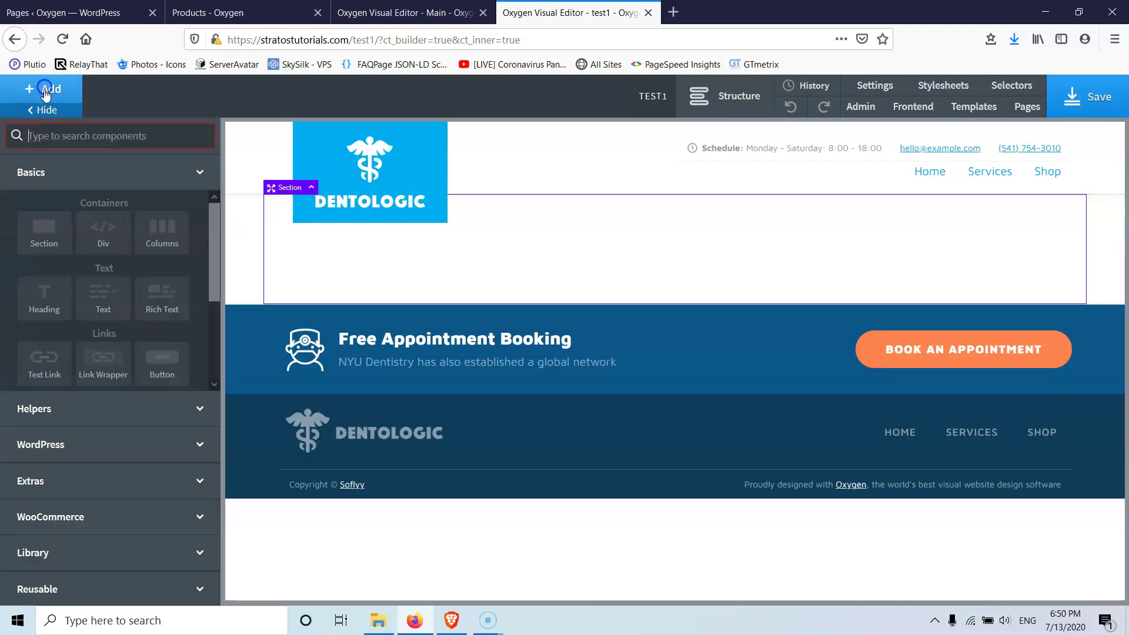
scroll(94, 371, down, 2)
click(67, 480)
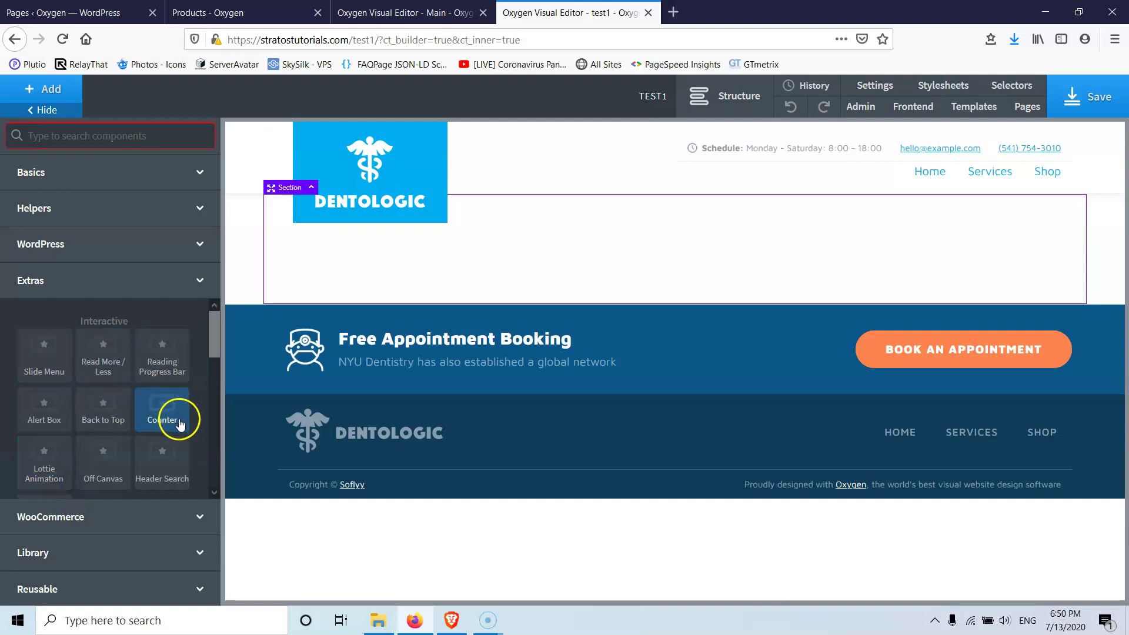
click(170, 366)
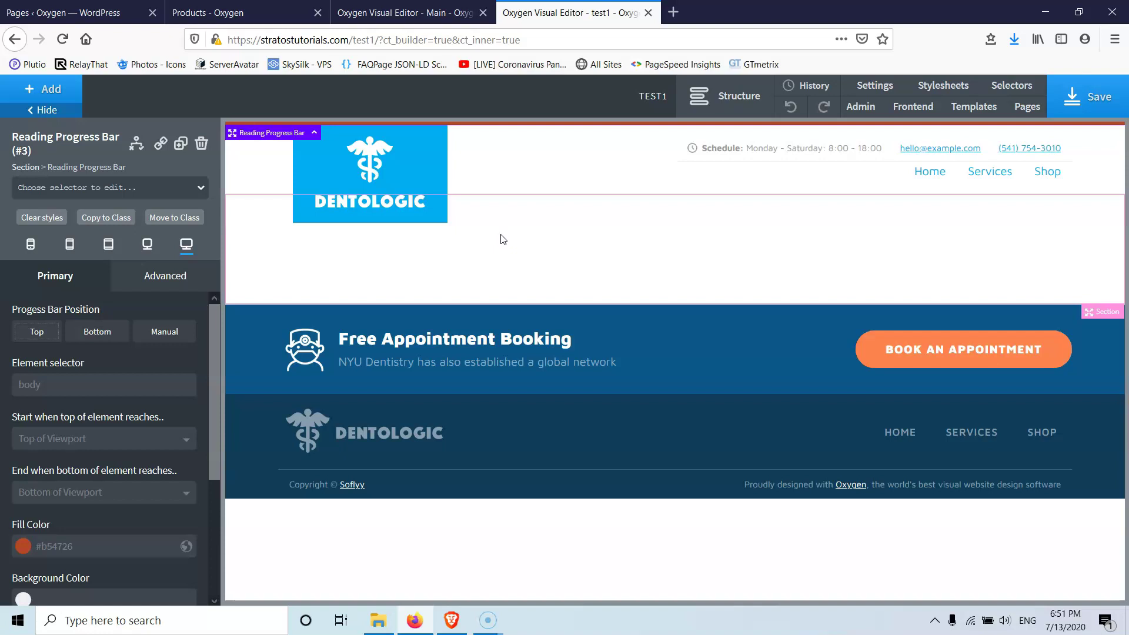
Try the Bottom position for the Reading Progress Bar and set it to Top.
click(478, 254)
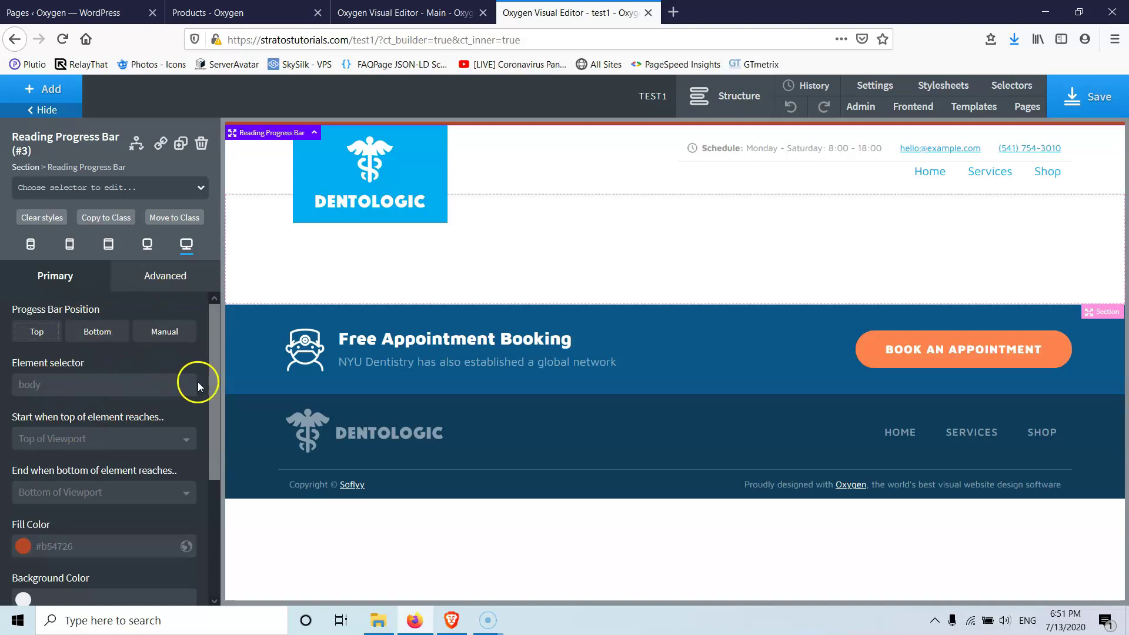
click(98, 331)
click(37, 332)
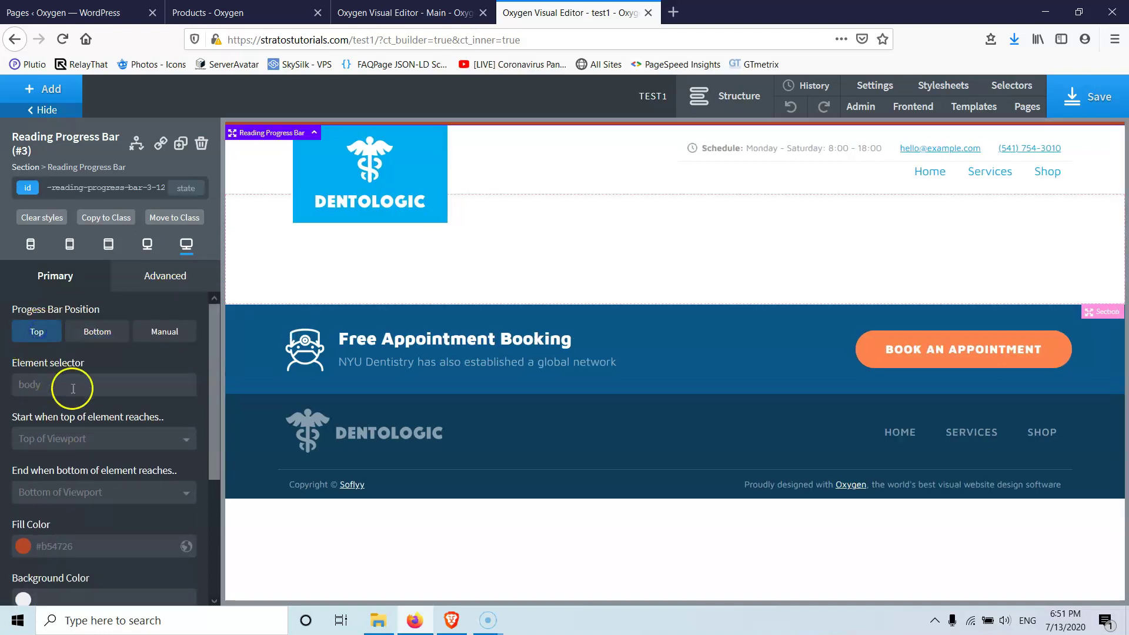
Review the Reading Progress Bar's viewport start and end options, colors, transition duration, height and Z index.
scroll(68, 383, down, 3)
scroll(30, 322, up, 3)
scroll(69, 415, down, 2)
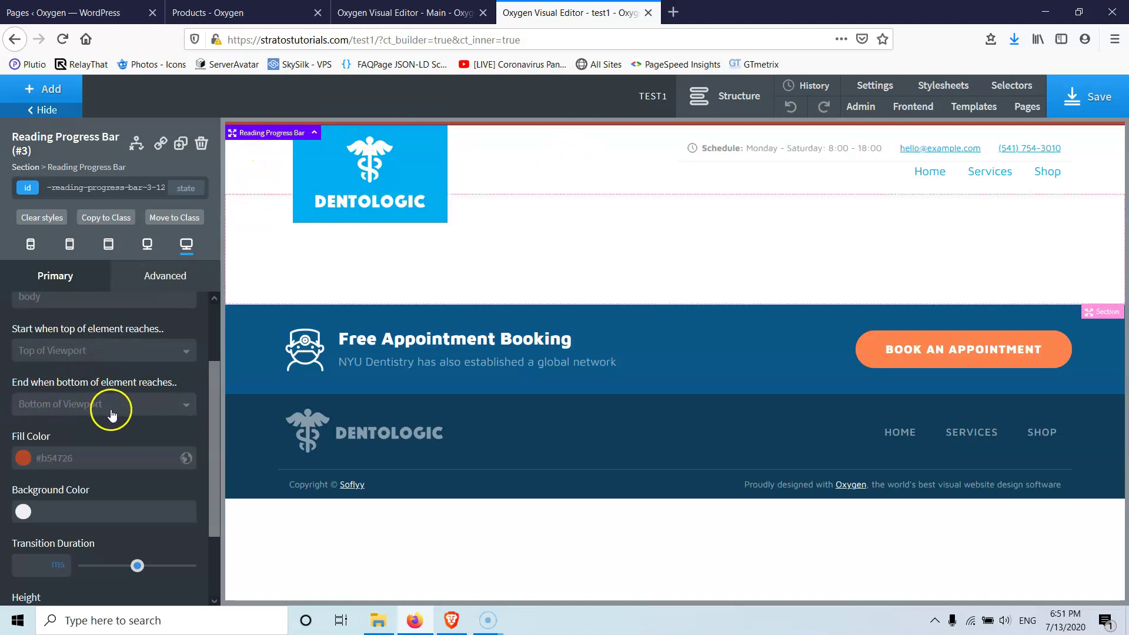
click(100, 351)
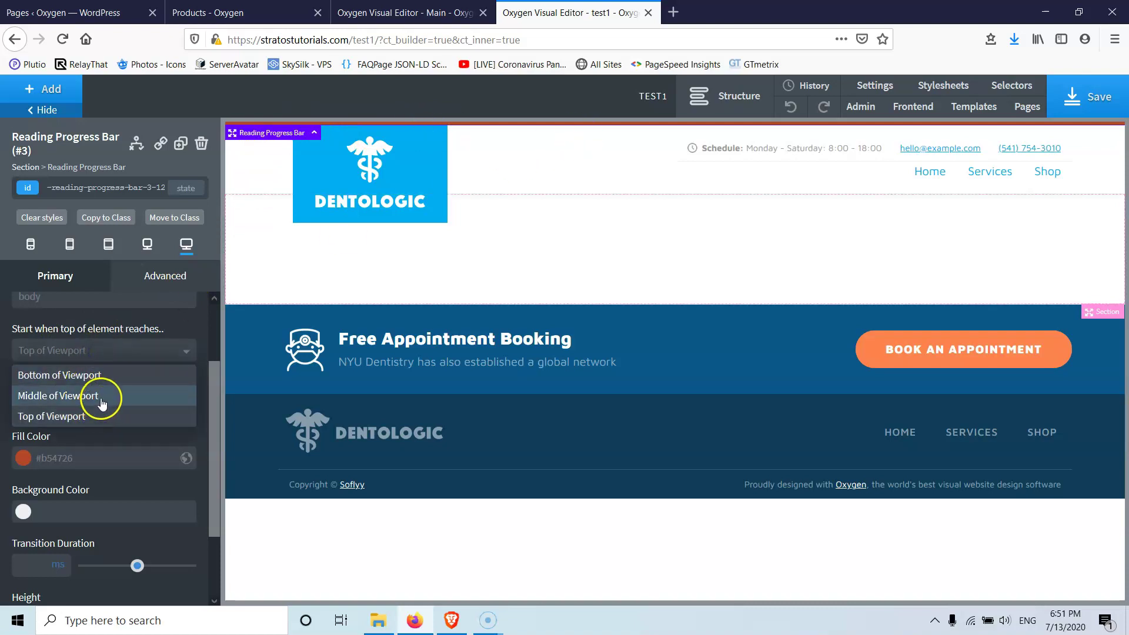
click(181, 327)
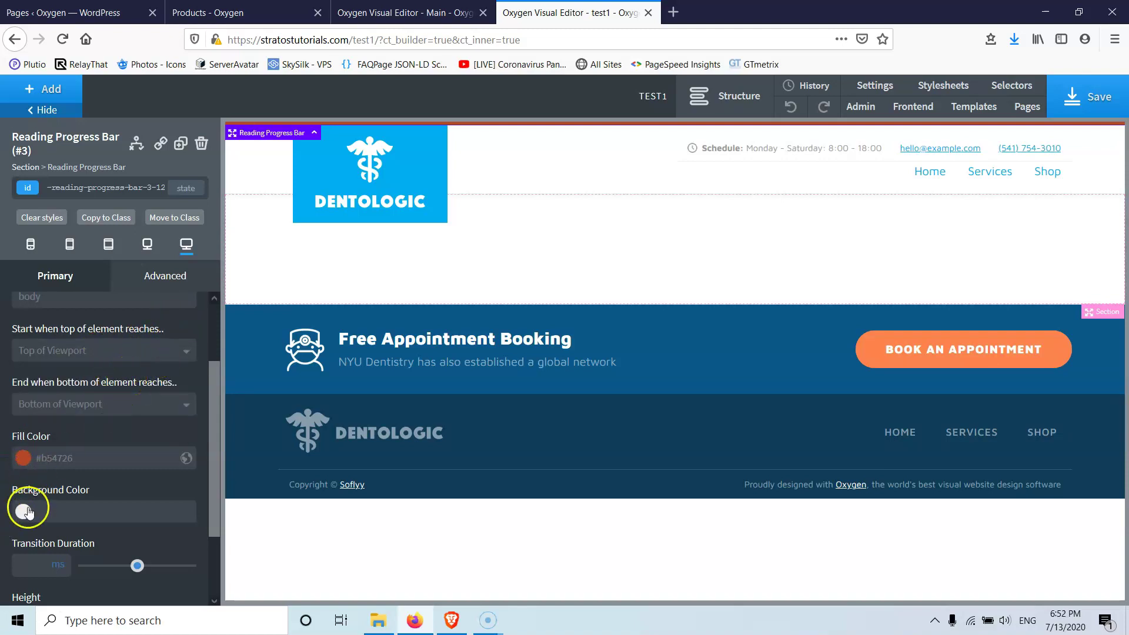
scroll(69, 456, down, 2)
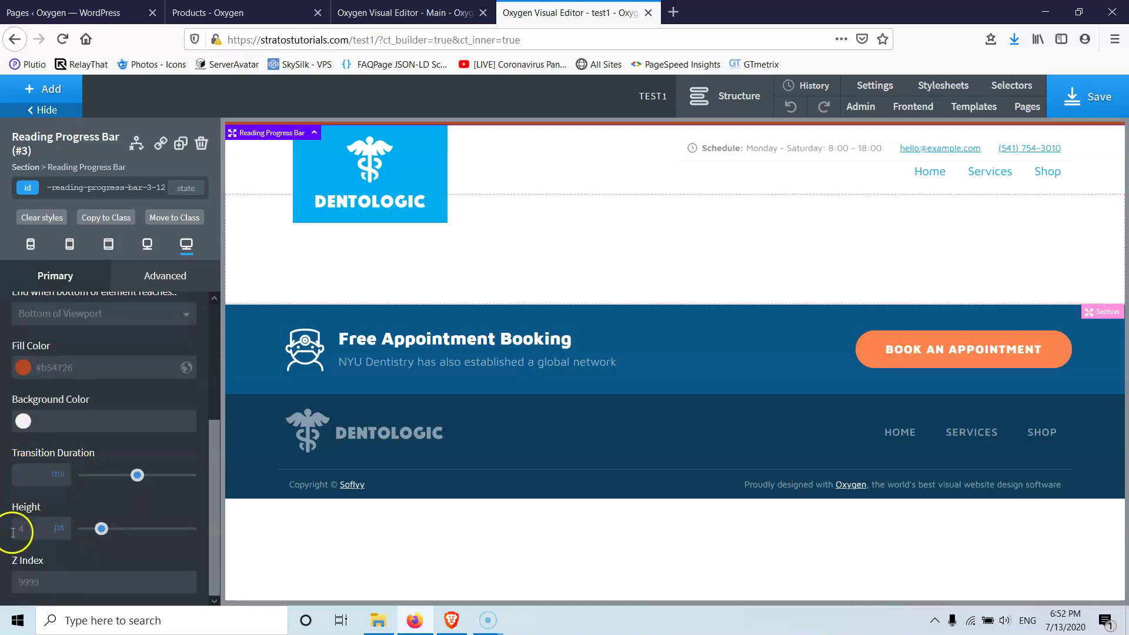
scroll(29, 423, up, 4)
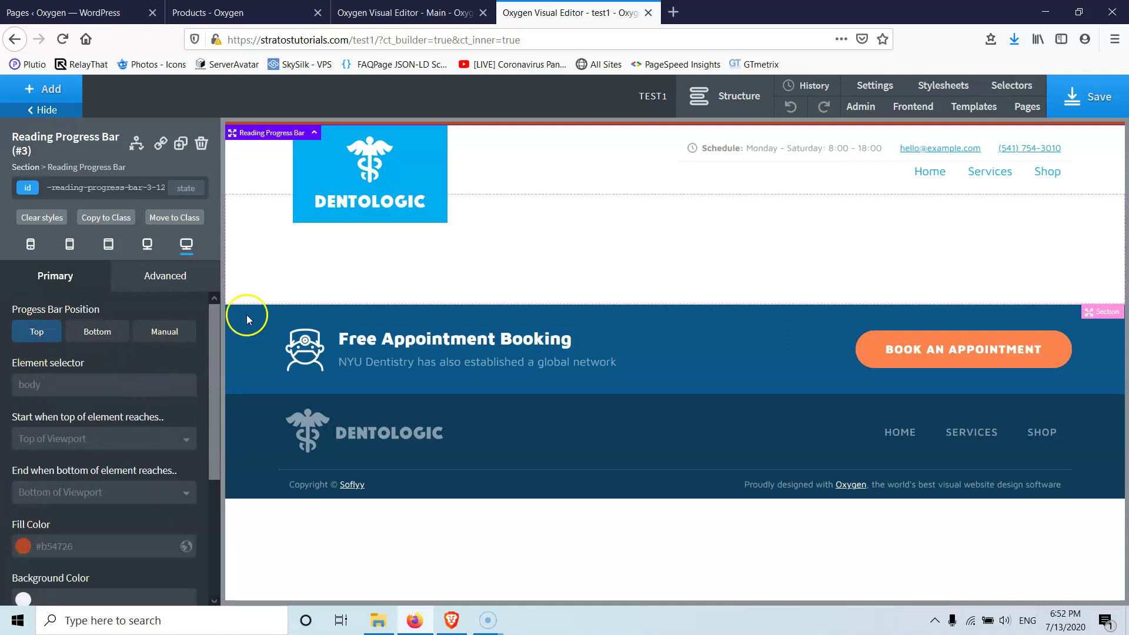
Add three more empty sections below the first one to lengthen the page.
click(44, 89)
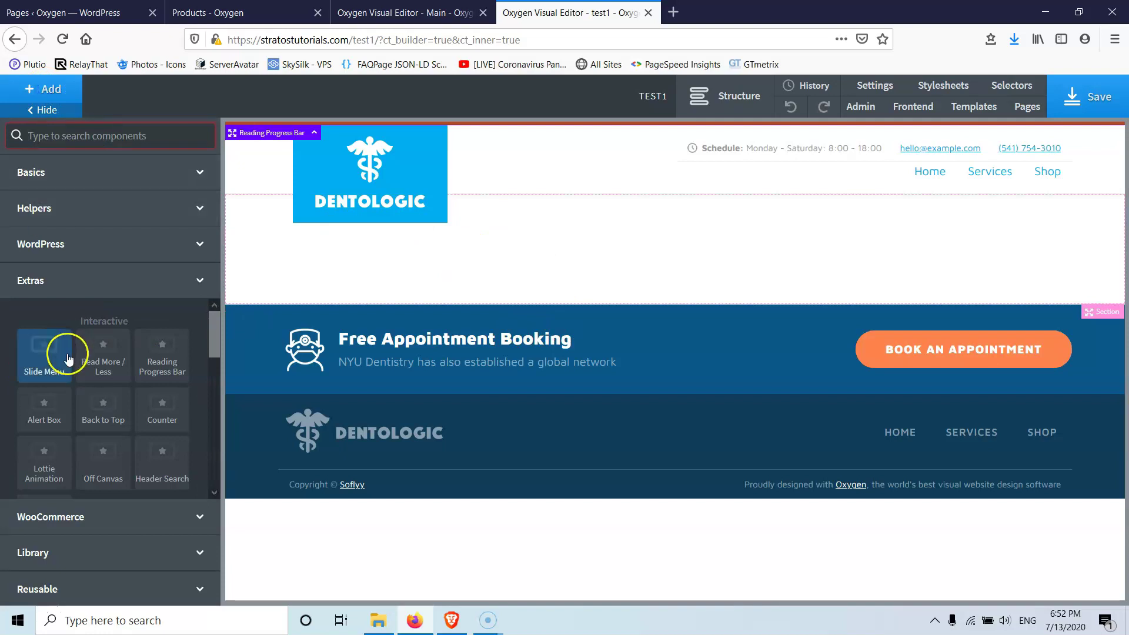
click(91, 172)
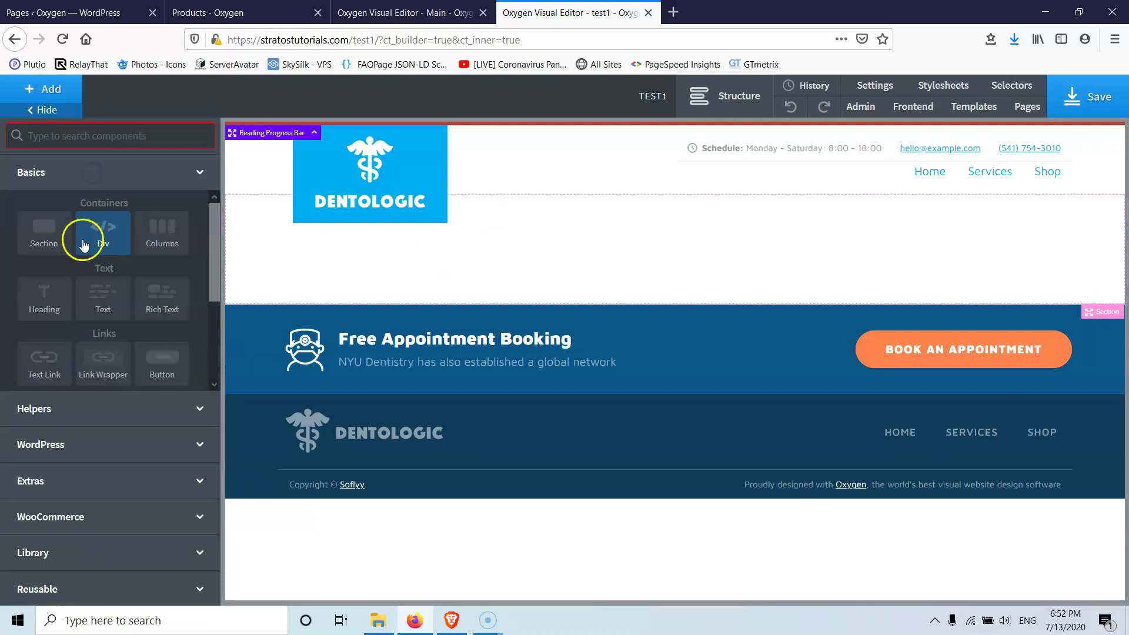
click(50, 238)
click(30, 90)
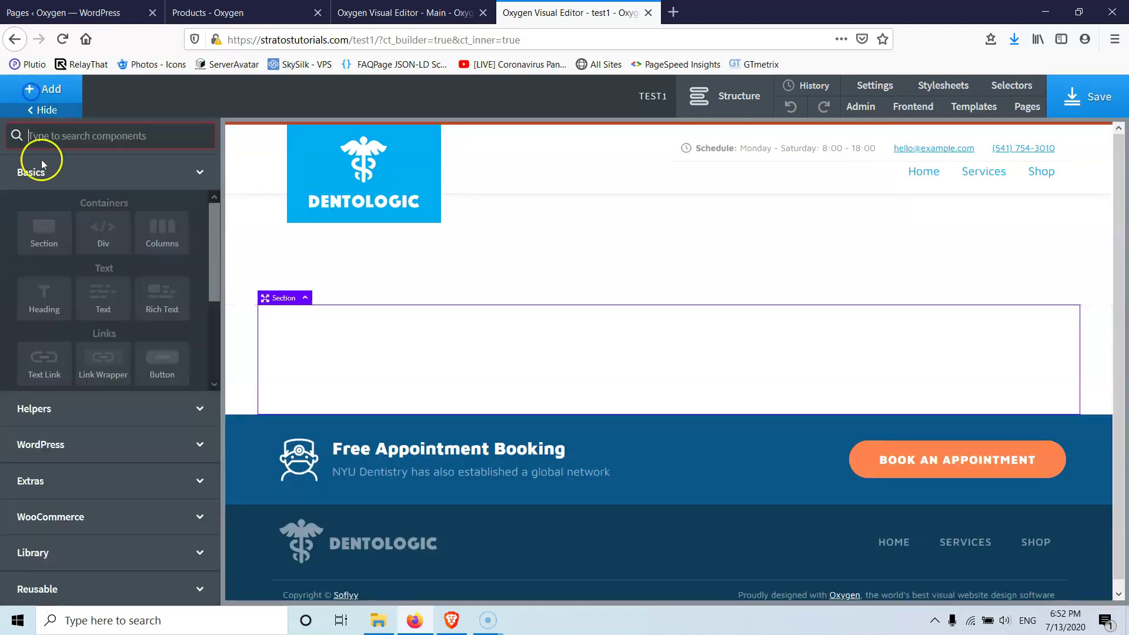
click(44, 236)
click(38, 89)
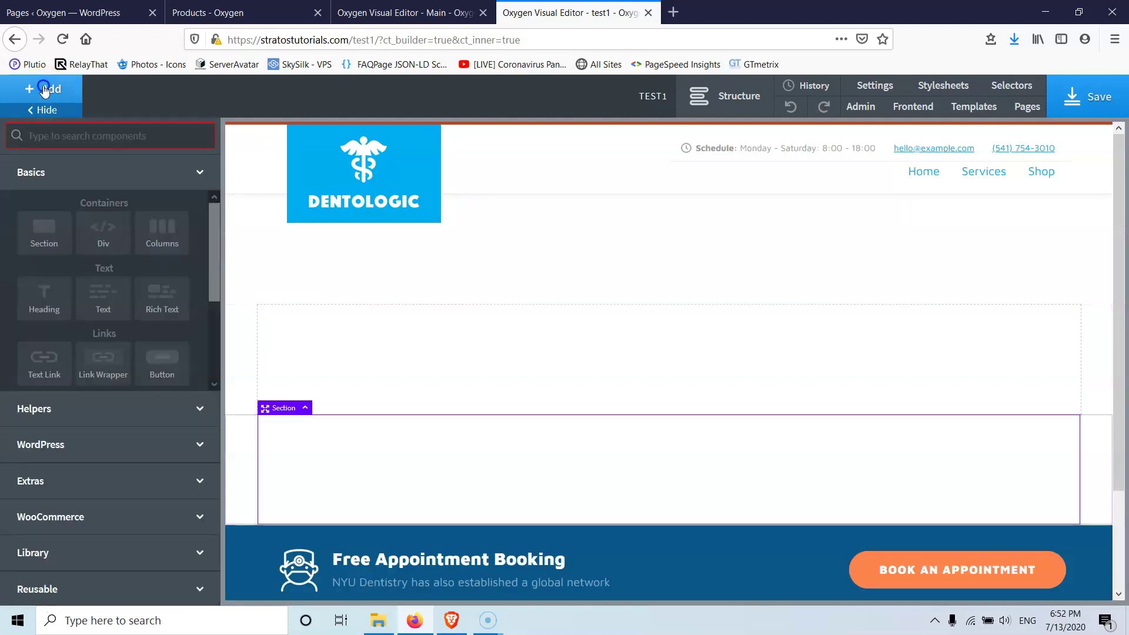
click(41, 250)
scroll(664, 381, down, 2)
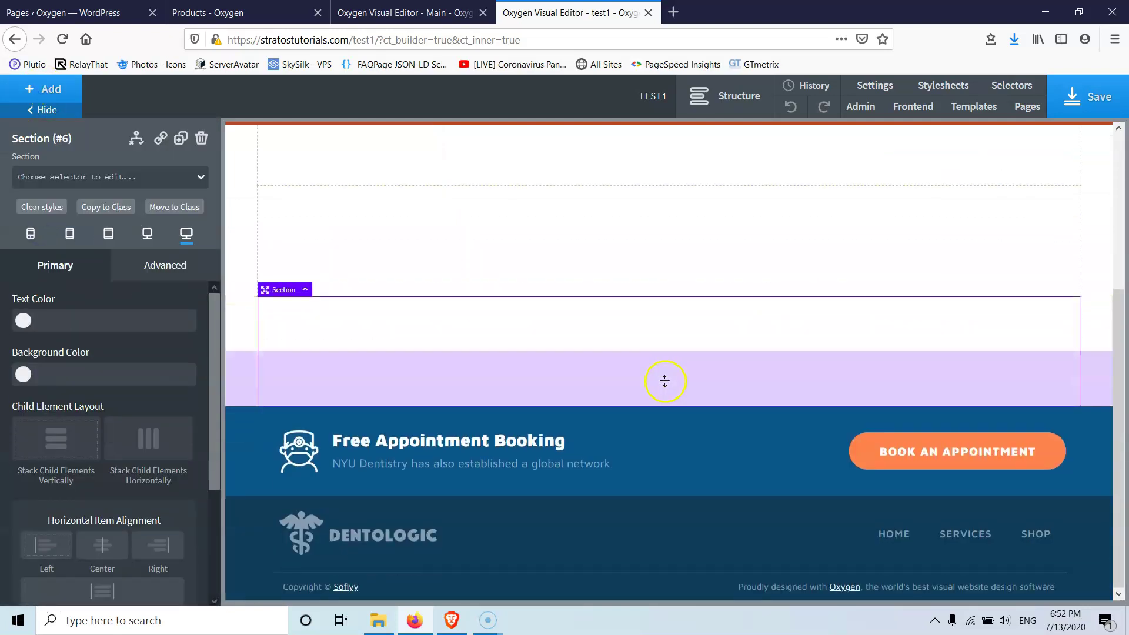
scroll(665, 381, up, 4)
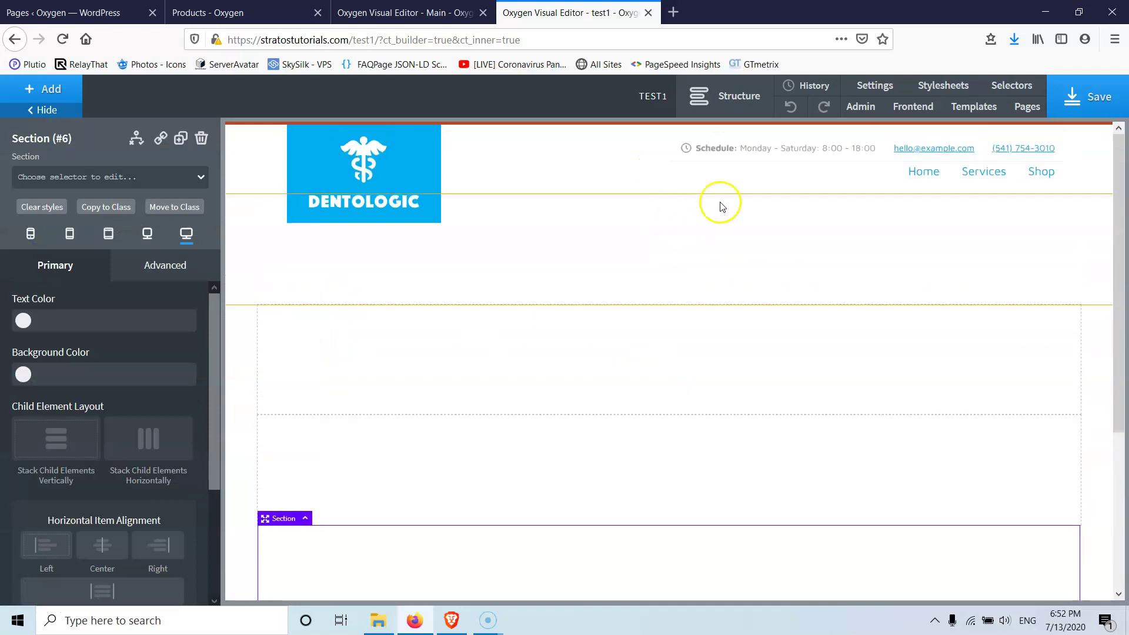
Show the page structure, expand the first section and select its Reading Progress Bar.
click(755, 94)
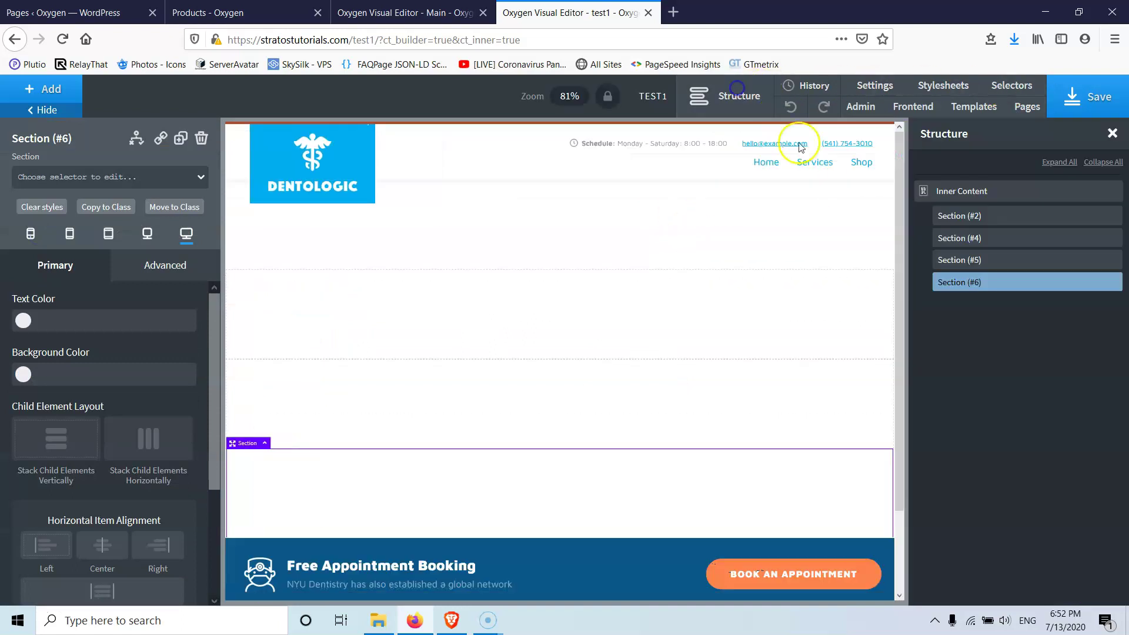
click(973, 217)
click(922, 217)
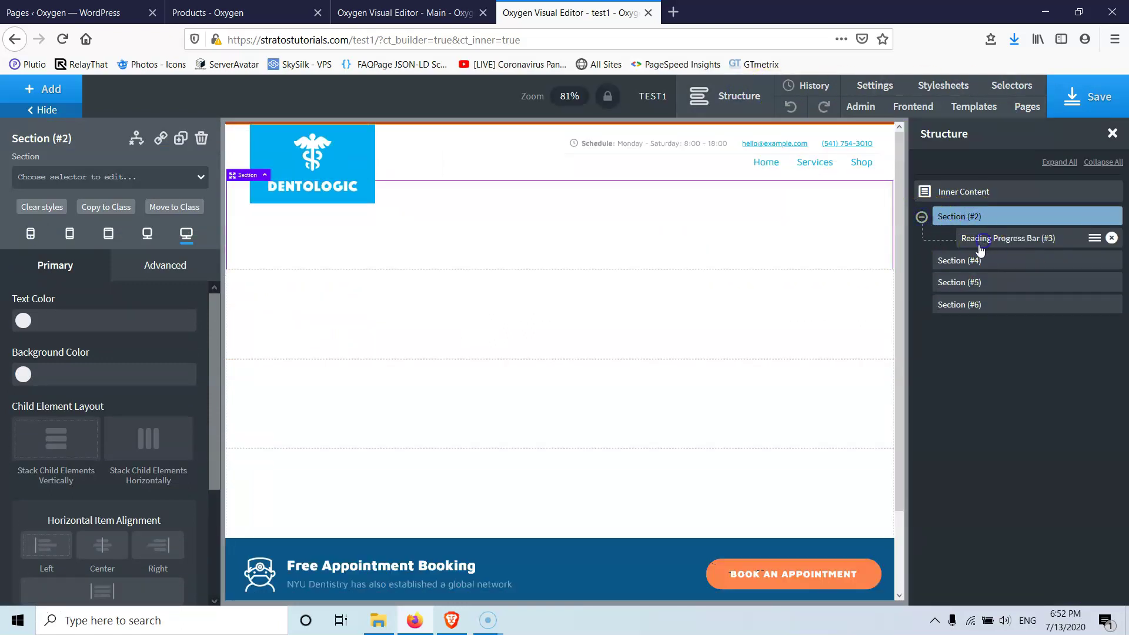
click(981, 247)
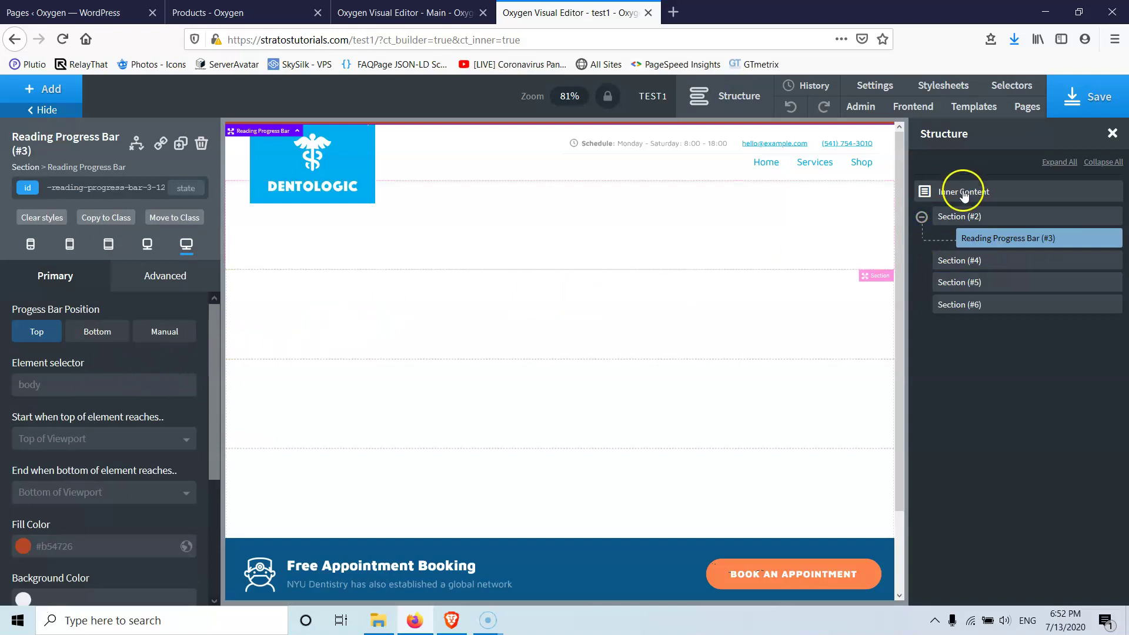
drag(988, 236, 965, 222)
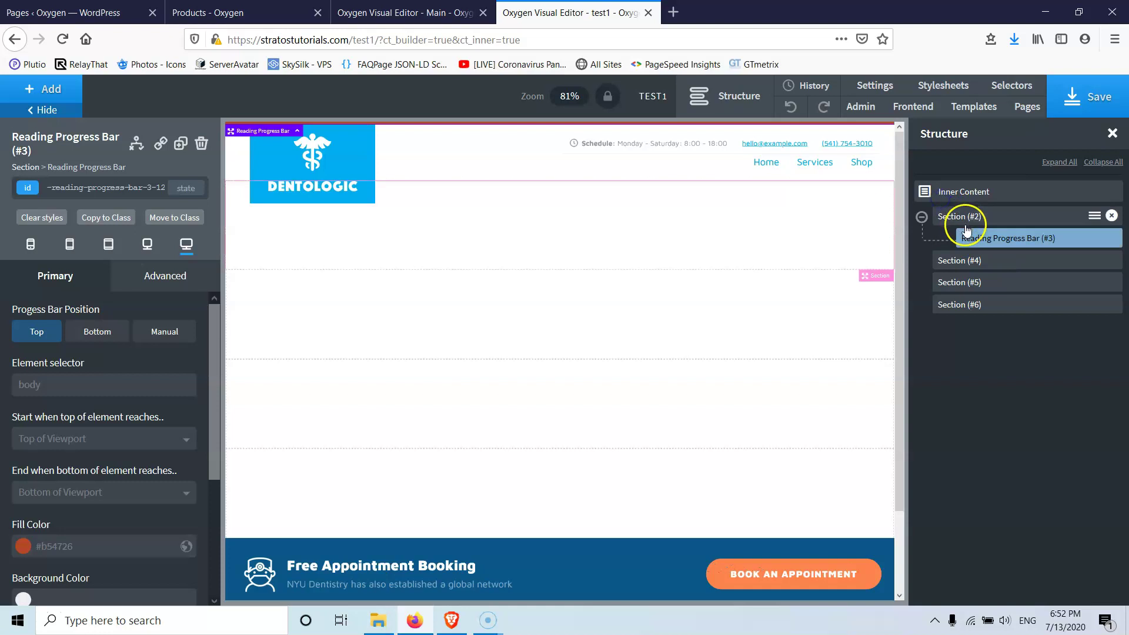
Set the progress bar's fill color to the second swatch, dark blue, of the dentist color set and save the page.
scroll(100, 416, down, 3)
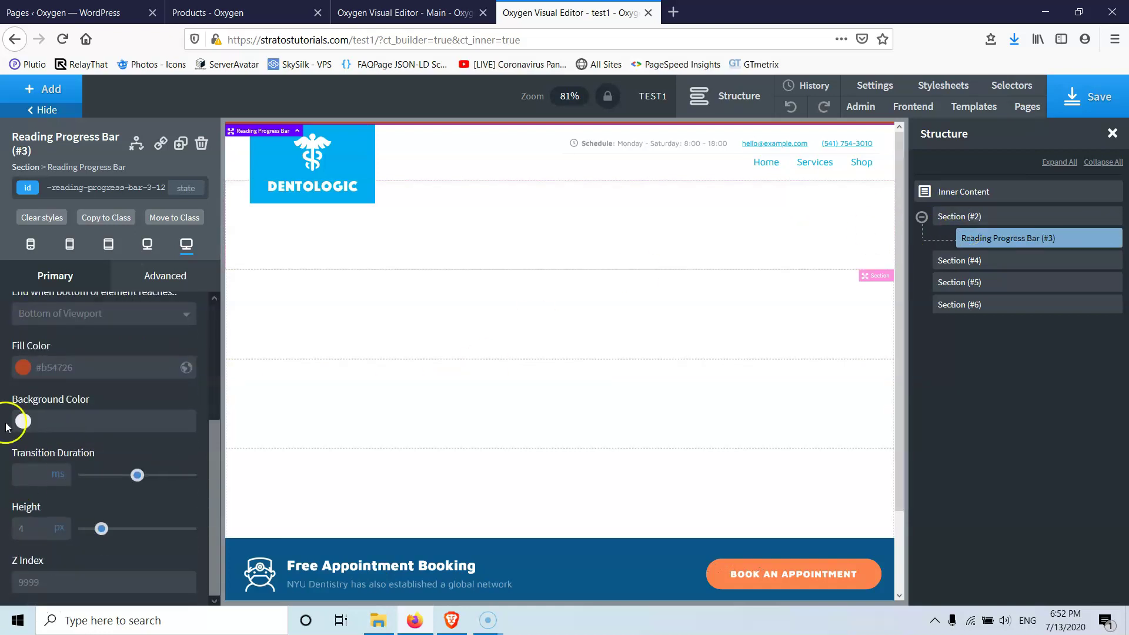
click(23, 367)
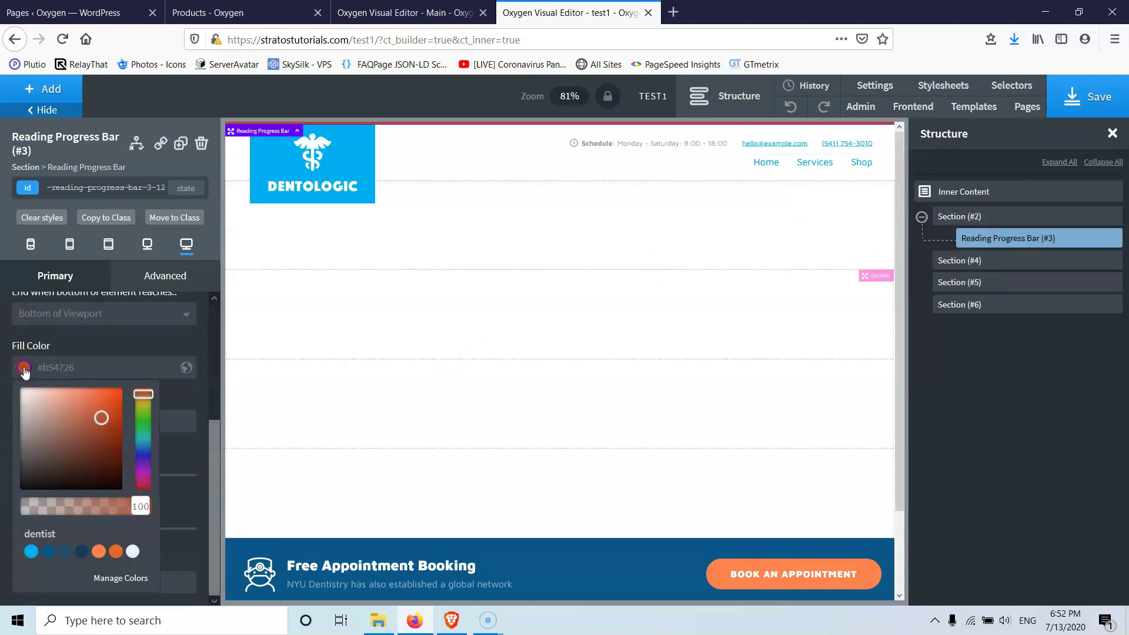
click(48, 552)
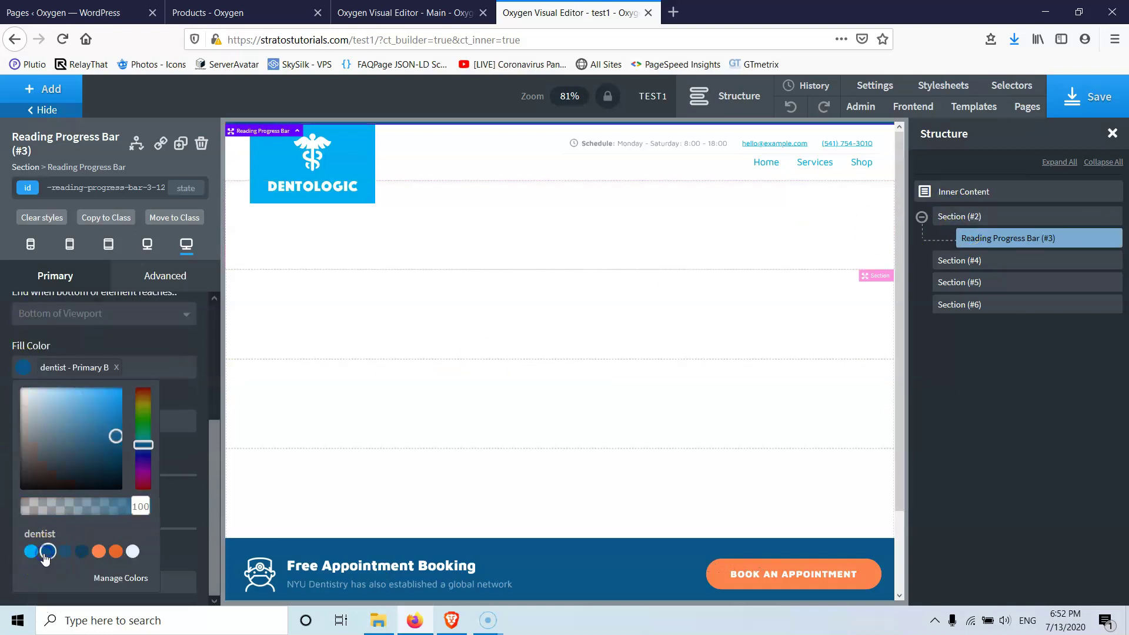
click(1100, 109)
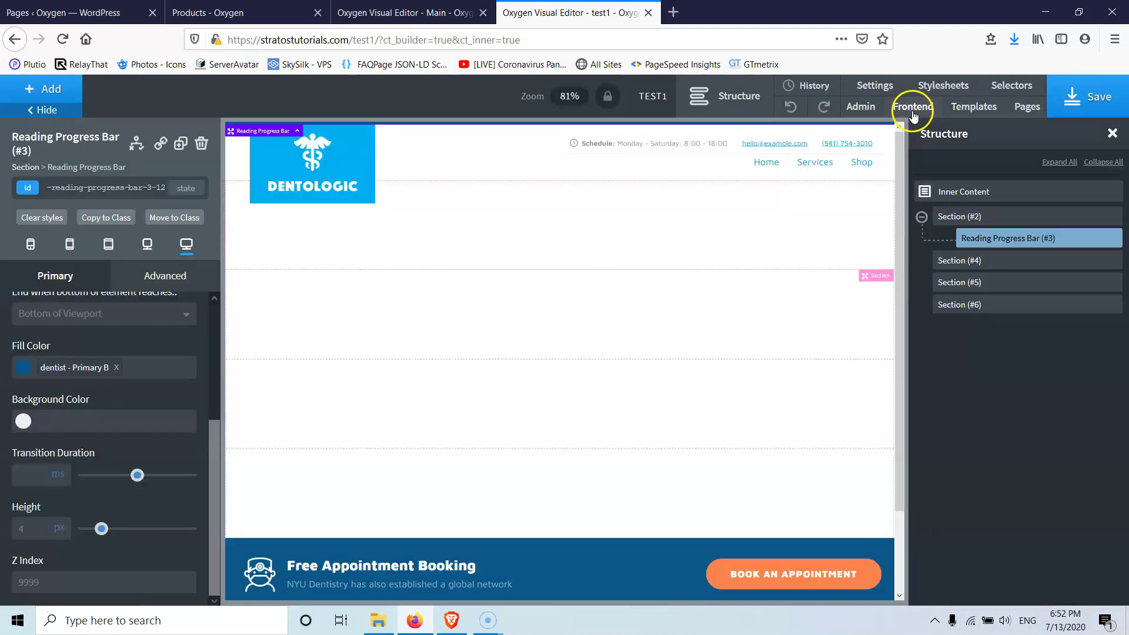
View the test1 page on the front end and test the reading progress bar by scrolling through it.
click(911, 109)
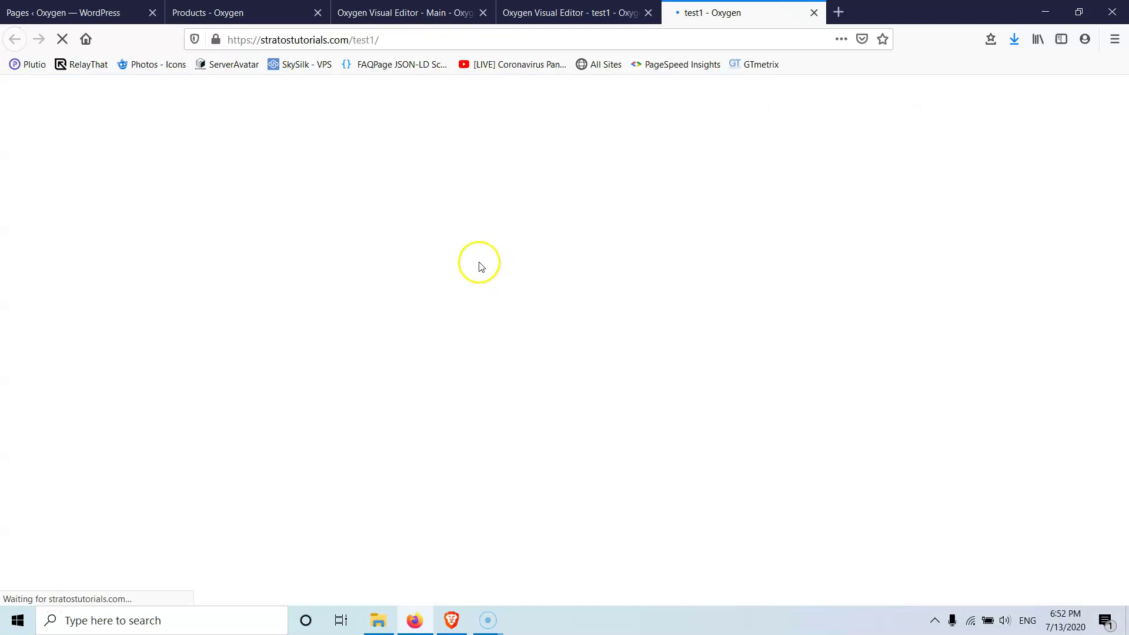
scroll(452, 322, down, 4)
scroll(453, 323, up, 3)
scroll(453, 323, down, 2)
scroll(454, 327, down, 2)
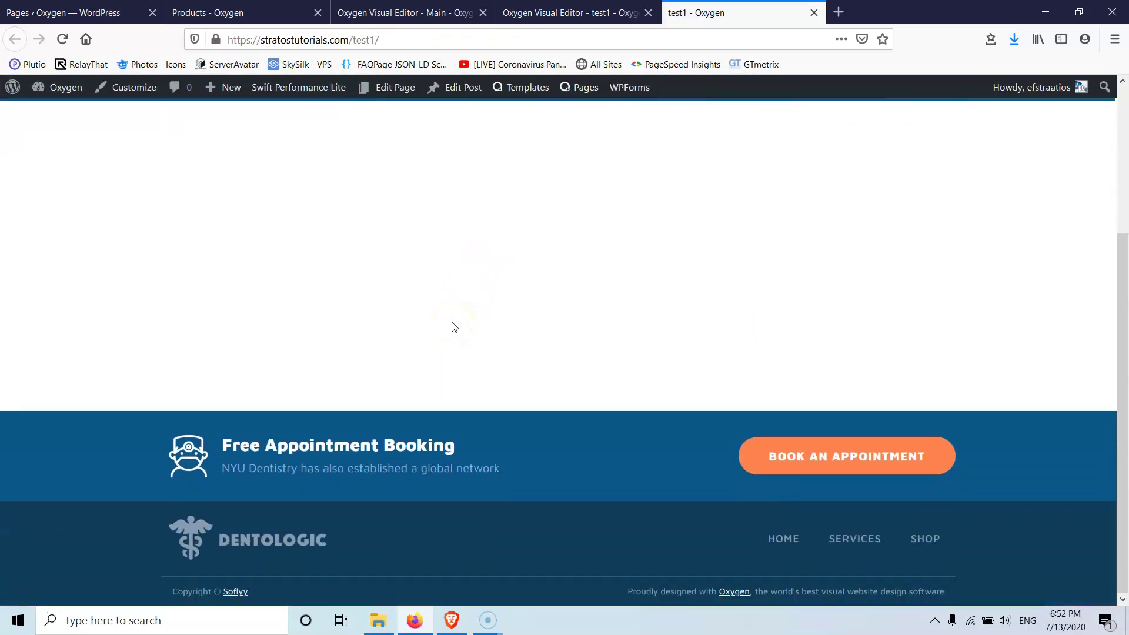
scroll(453, 325, up, 1)
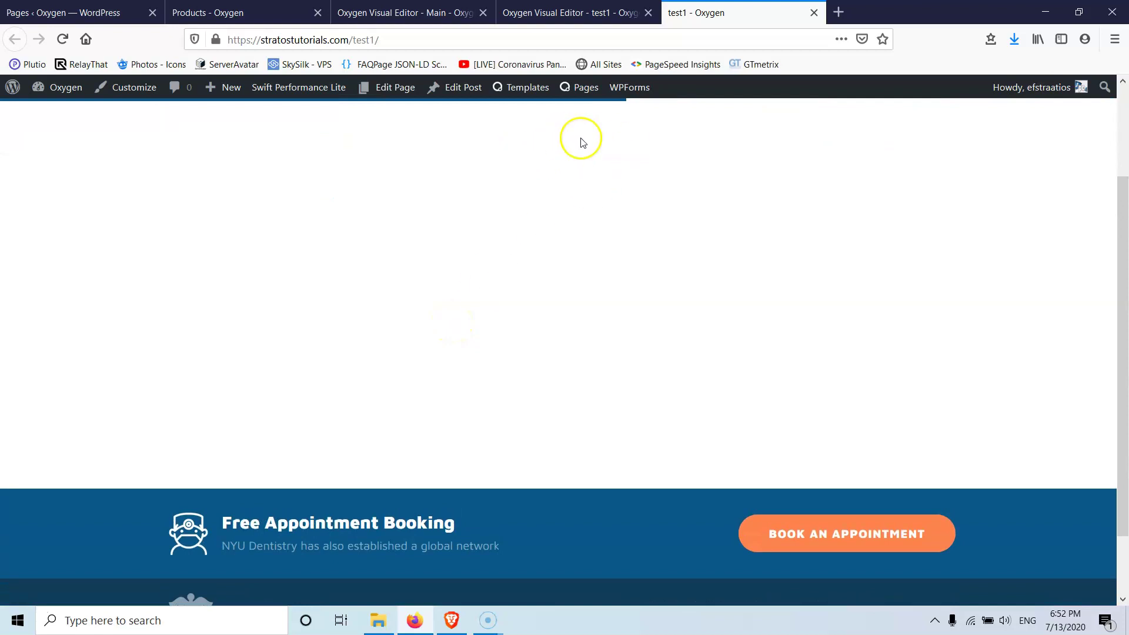
Finish scrolling through the test1 page, close the Main template's editor and return to the test1 editor.
scroll(653, 158, down, 1)
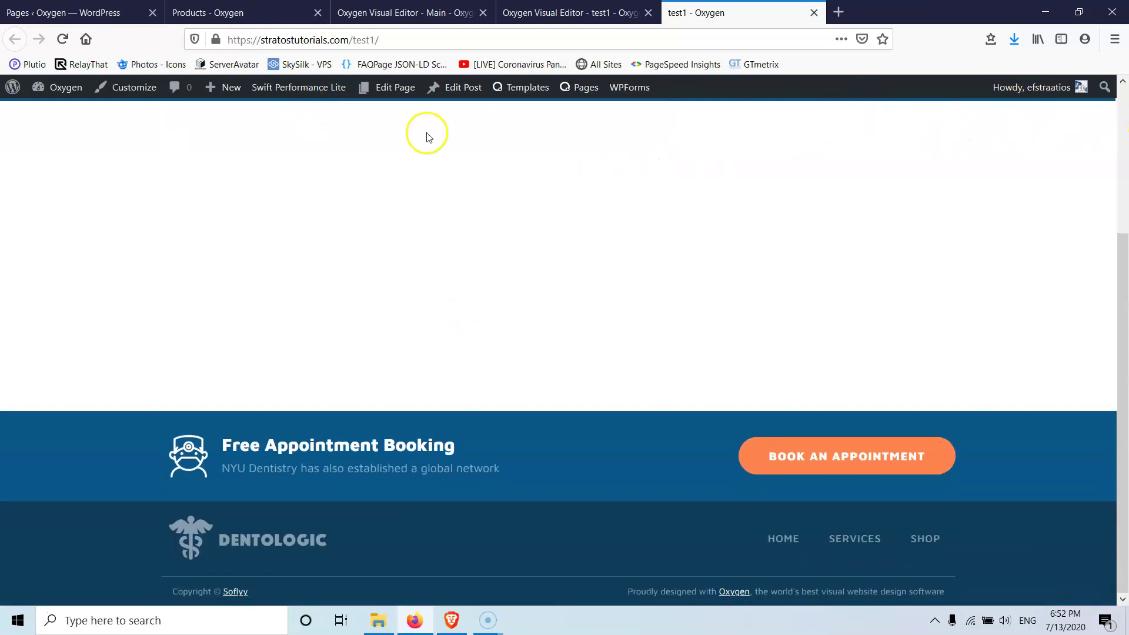
scroll(412, 247, up, 4)
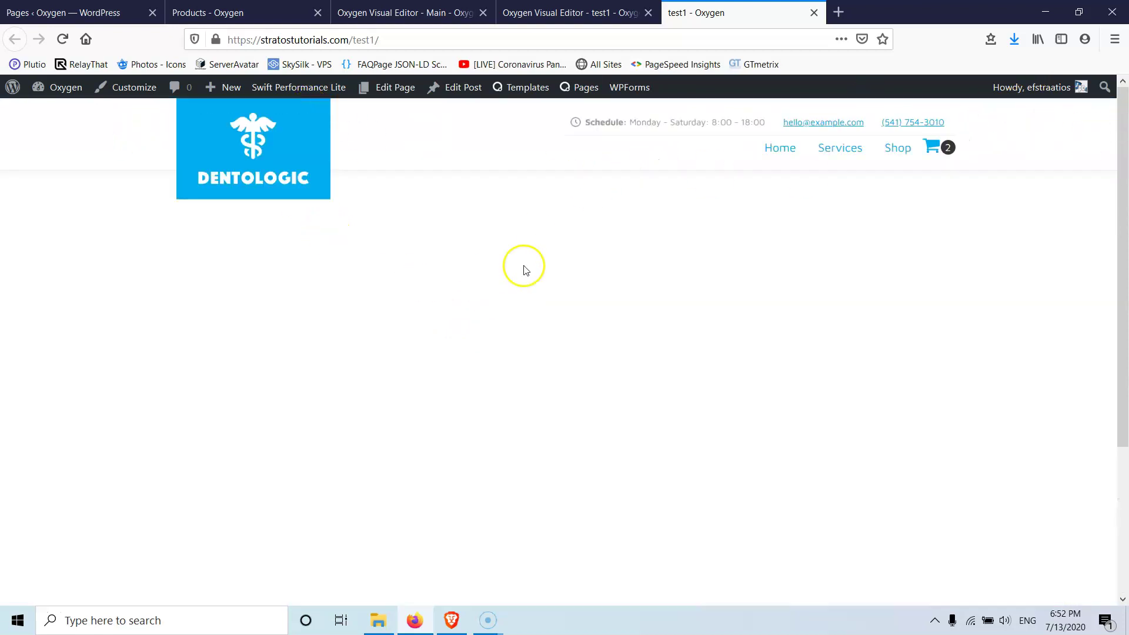
click(563, 10)
click(400, 12)
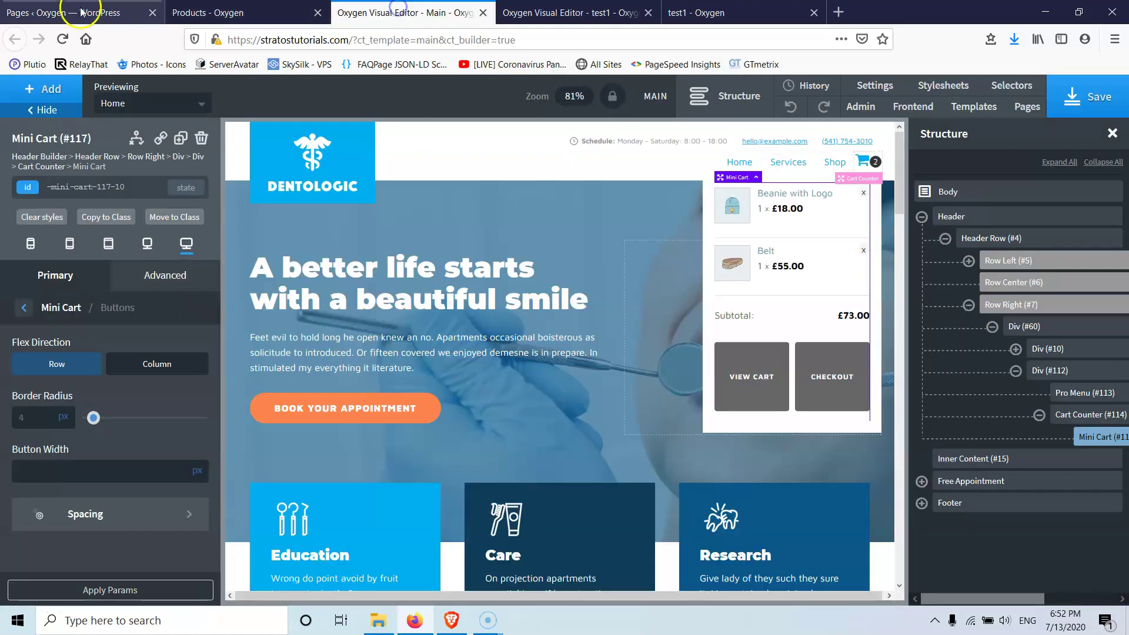
click(537, 12)
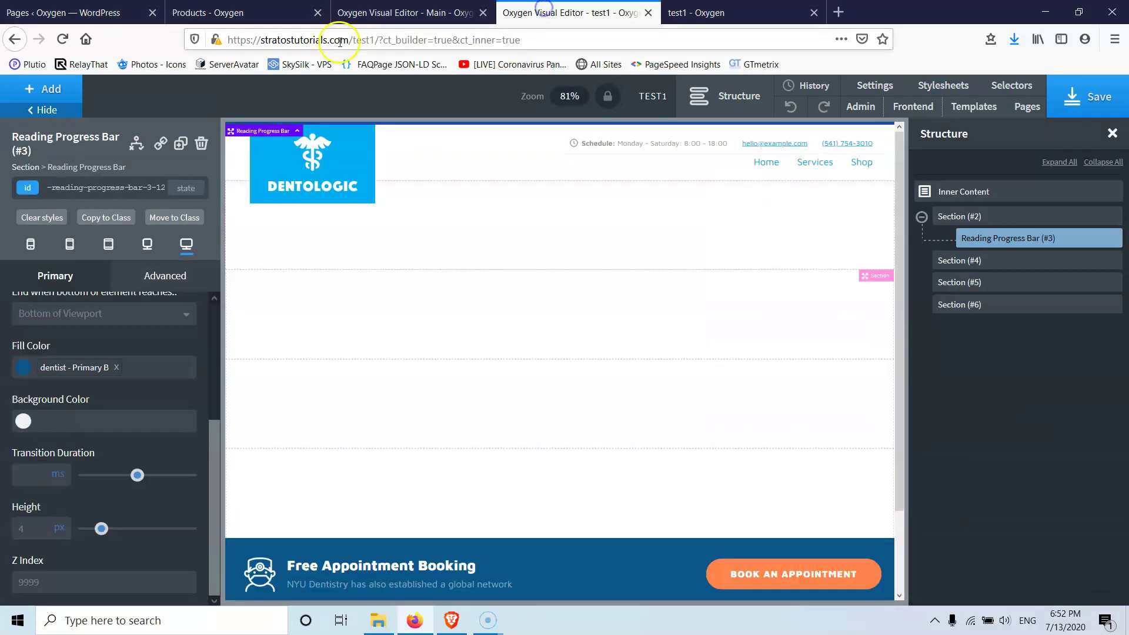
click(483, 13)
click(116, 20)
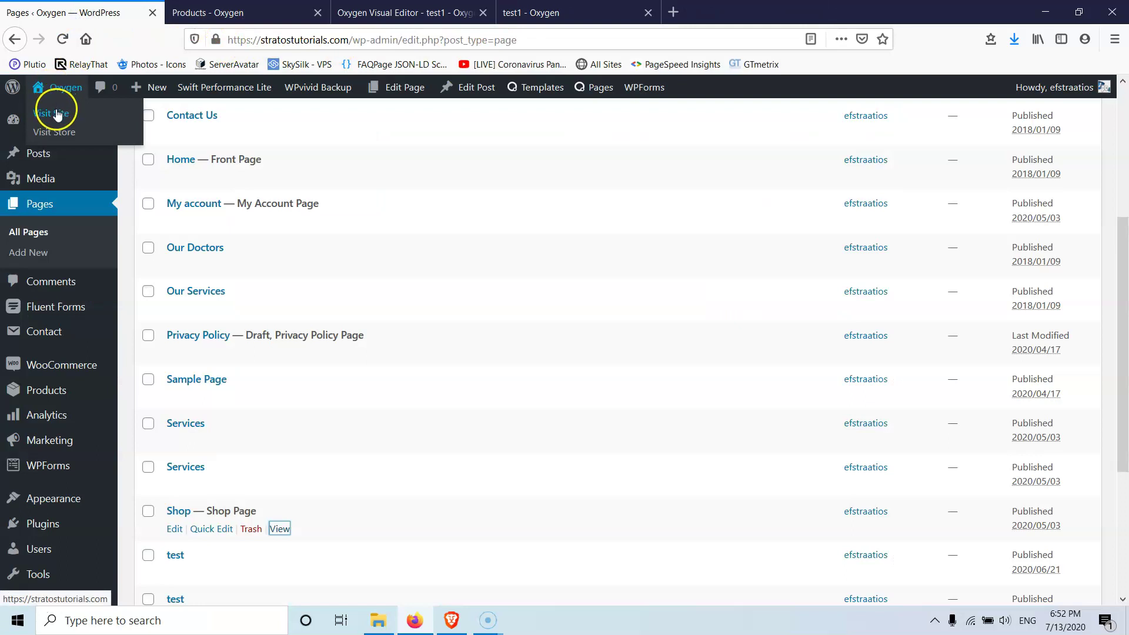
click(406, 12)
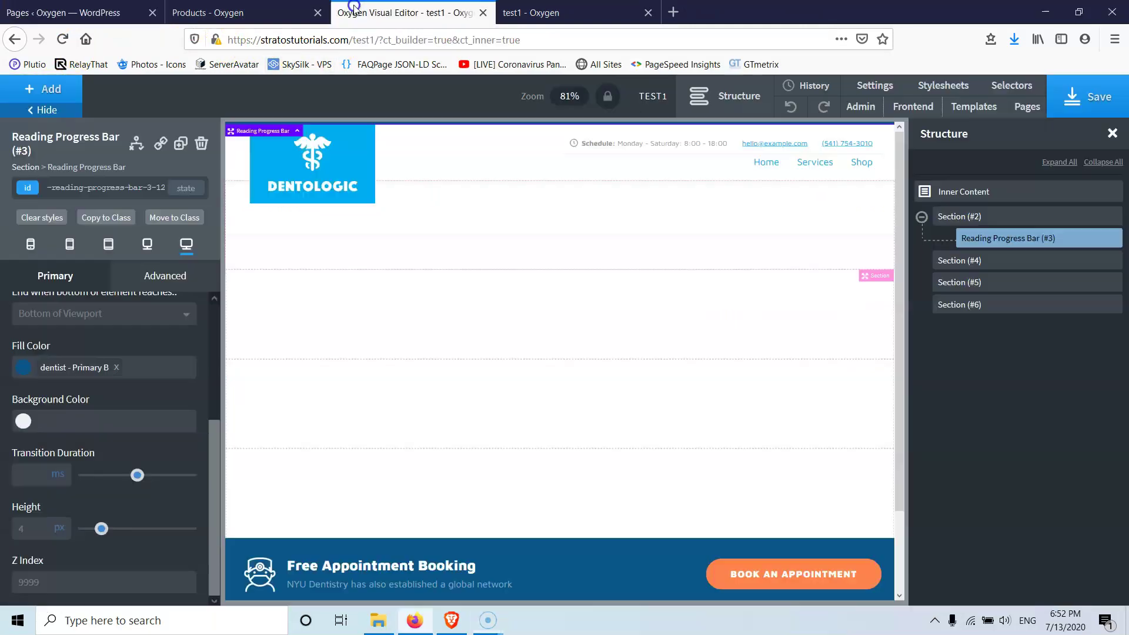
Add a Counter from the Extras components to the first section and center the section's items horizontally.
click(52, 89)
click(76, 488)
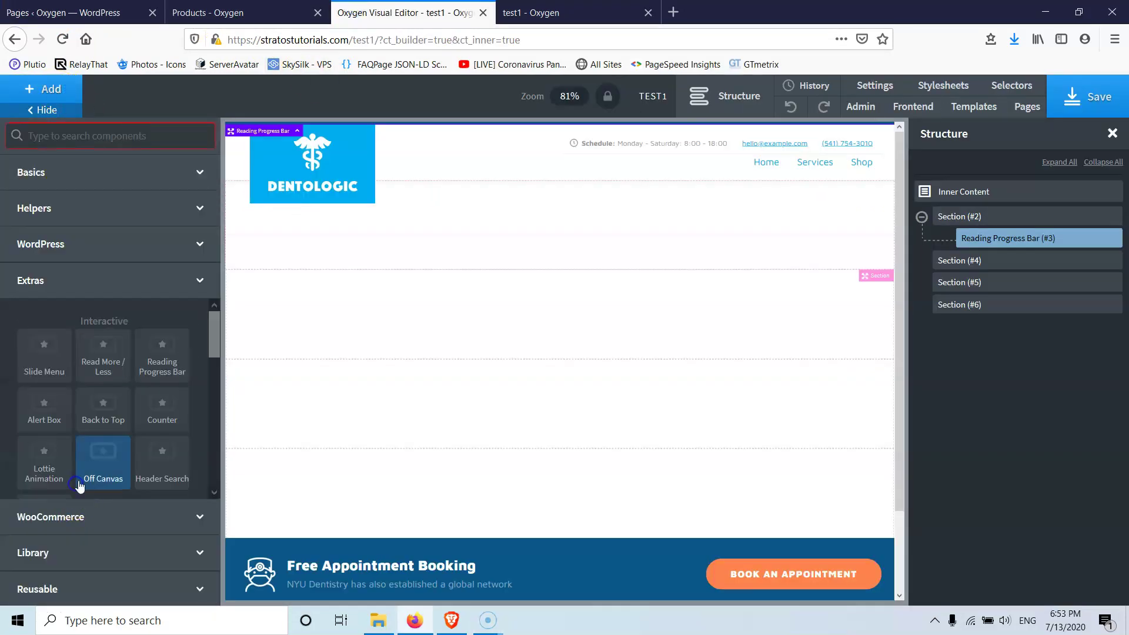
scroll(129, 362, down, 3)
click(163, 329)
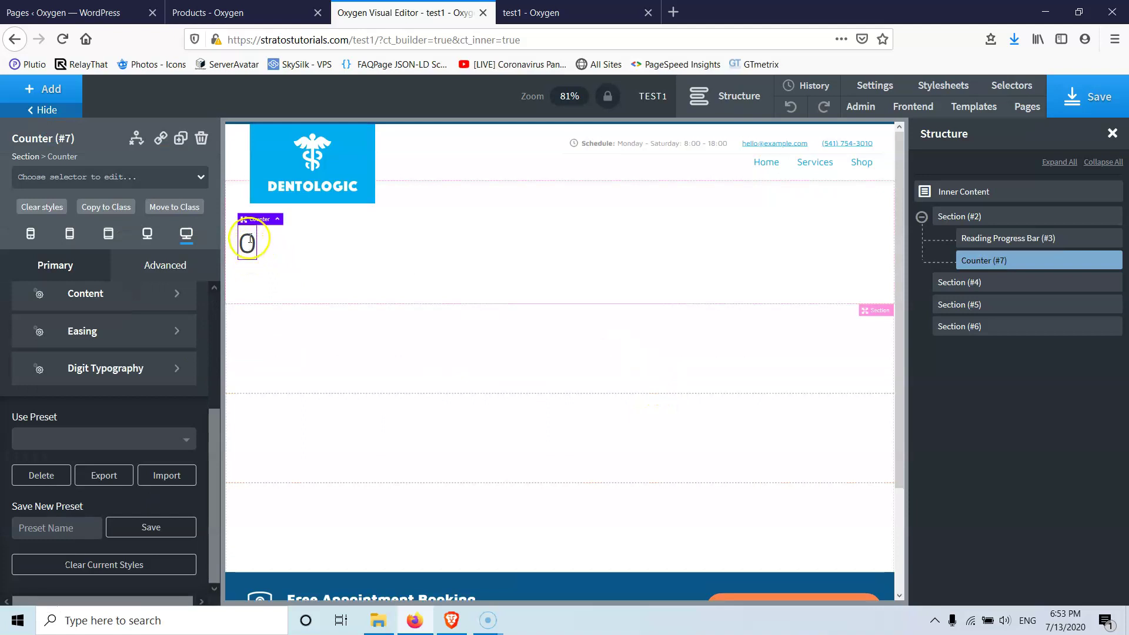
click(473, 269)
click(106, 402)
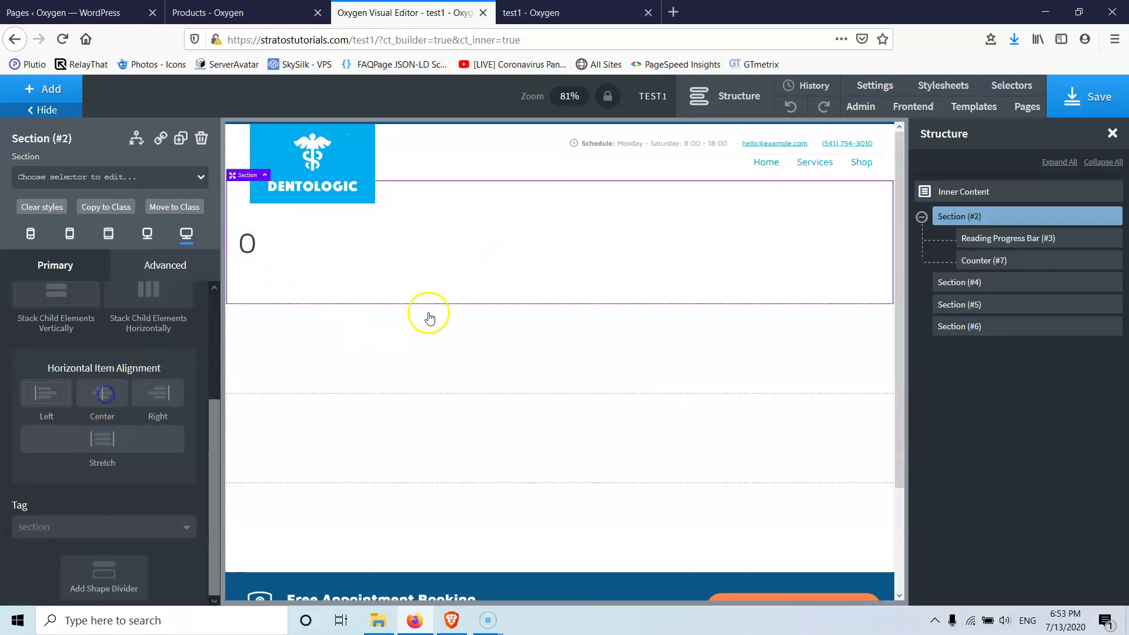
Set the counter's end digit to 10000 and its count up duration to 2.
click(560, 246)
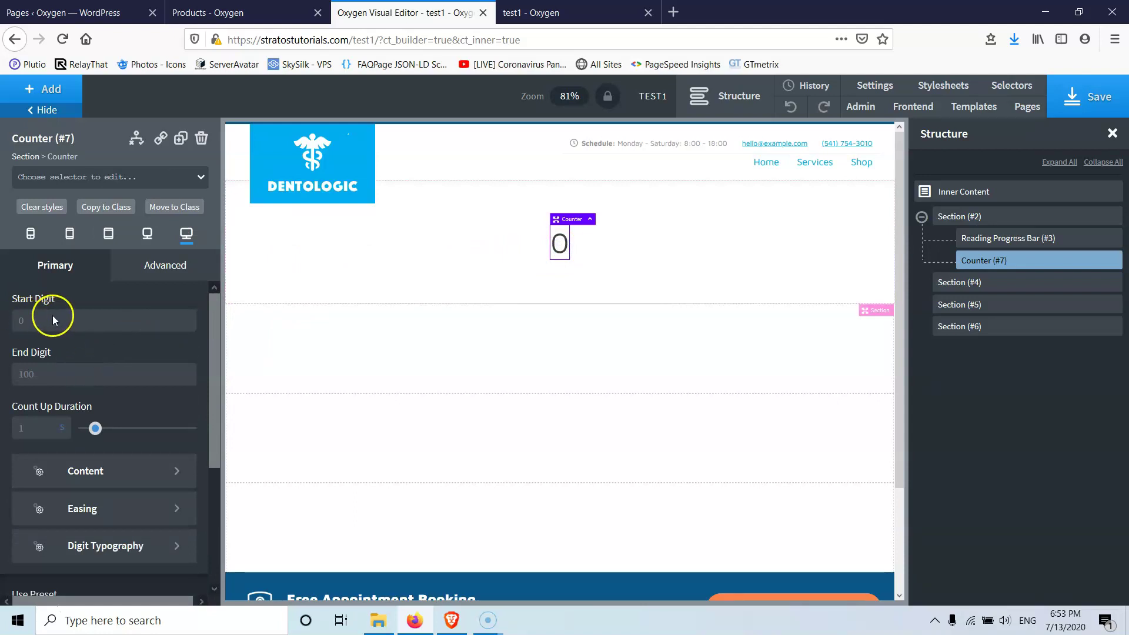
double_click(43, 372)
text(10000)
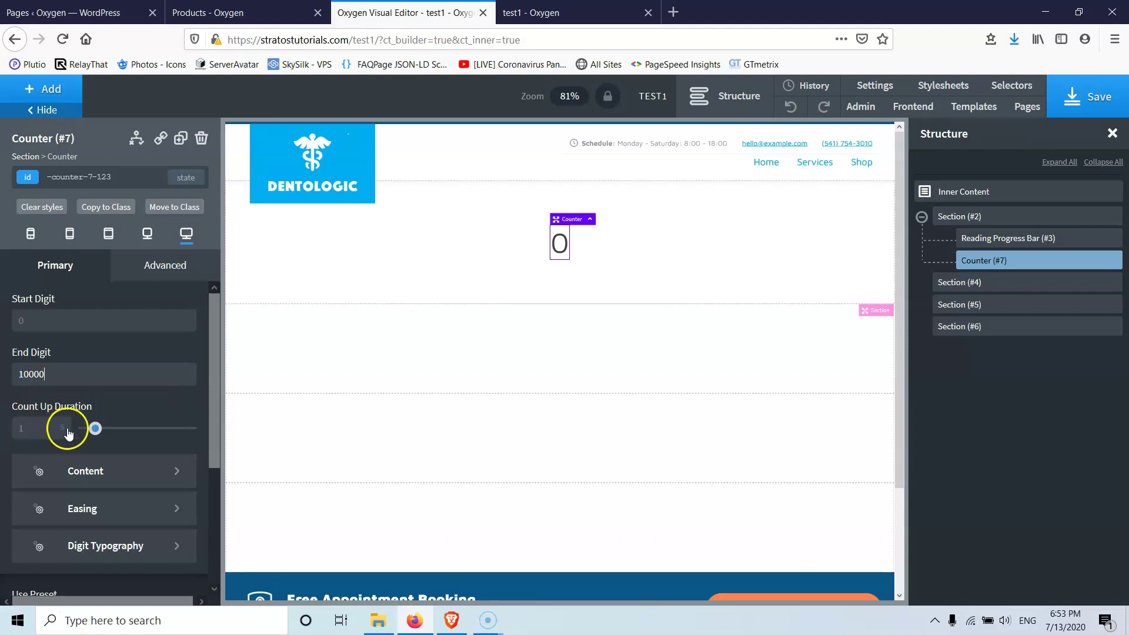
click(37, 357)
click(9, 426)
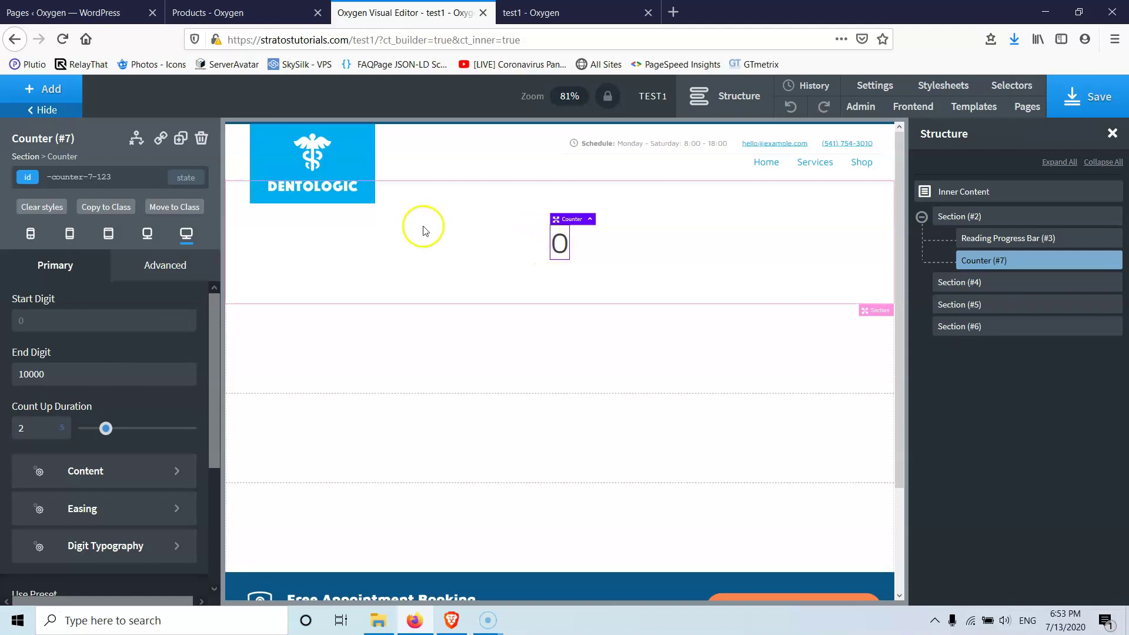
Add a basic Text element below the counter and replace its content with "Visitors".
click(44, 89)
click(69, 171)
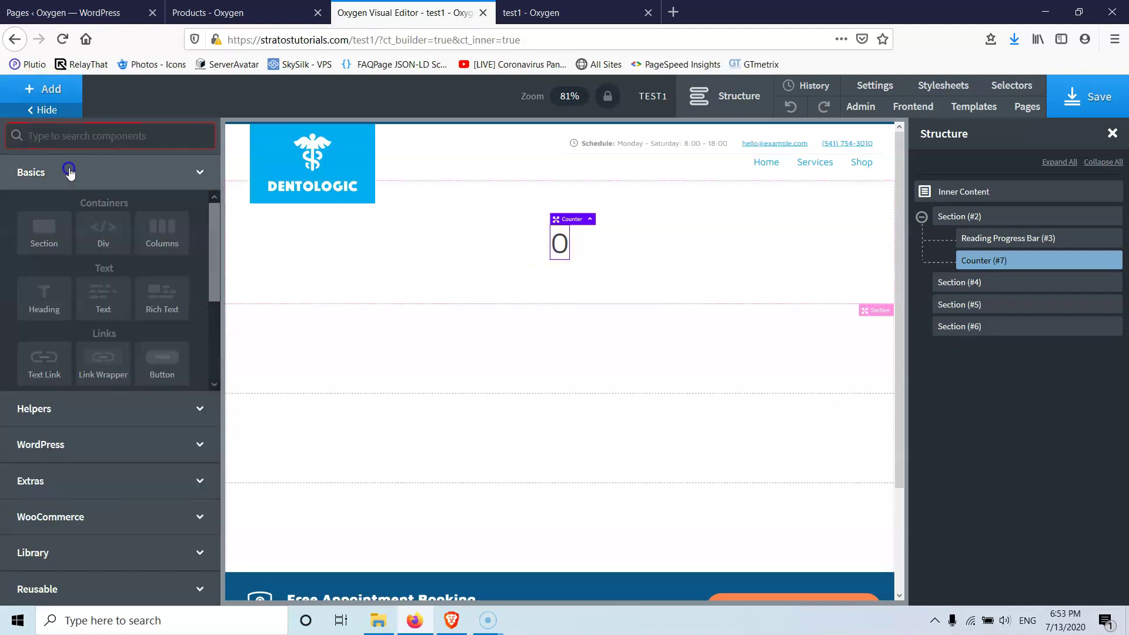
click(104, 294)
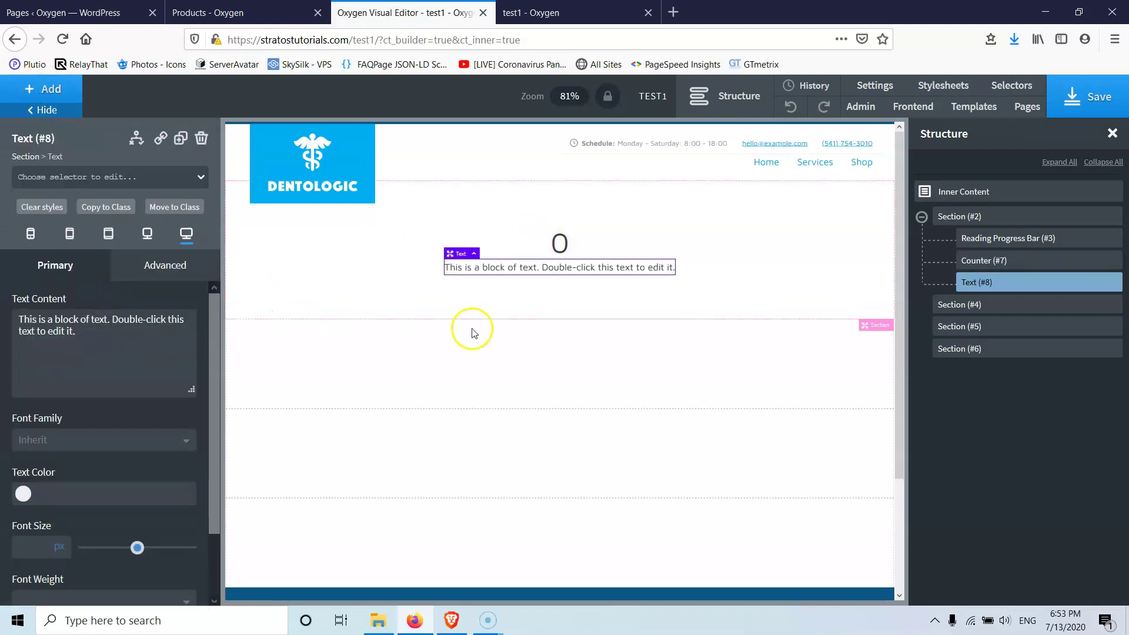
click(579, 276)
click(581, 266)
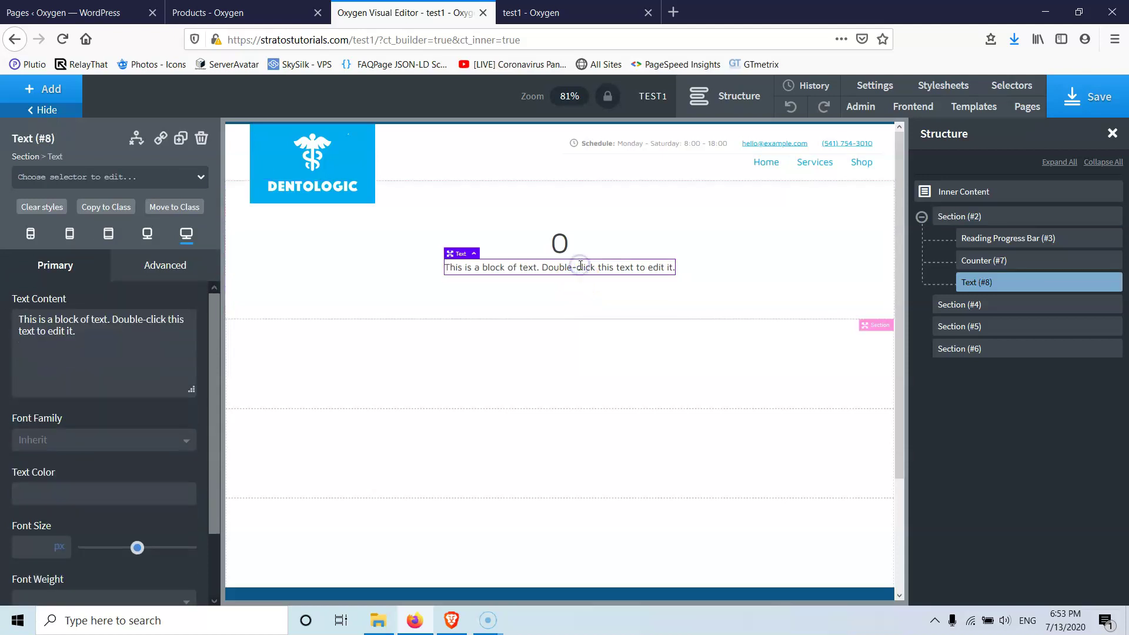
double_click(580, 266)
text(Visitors)
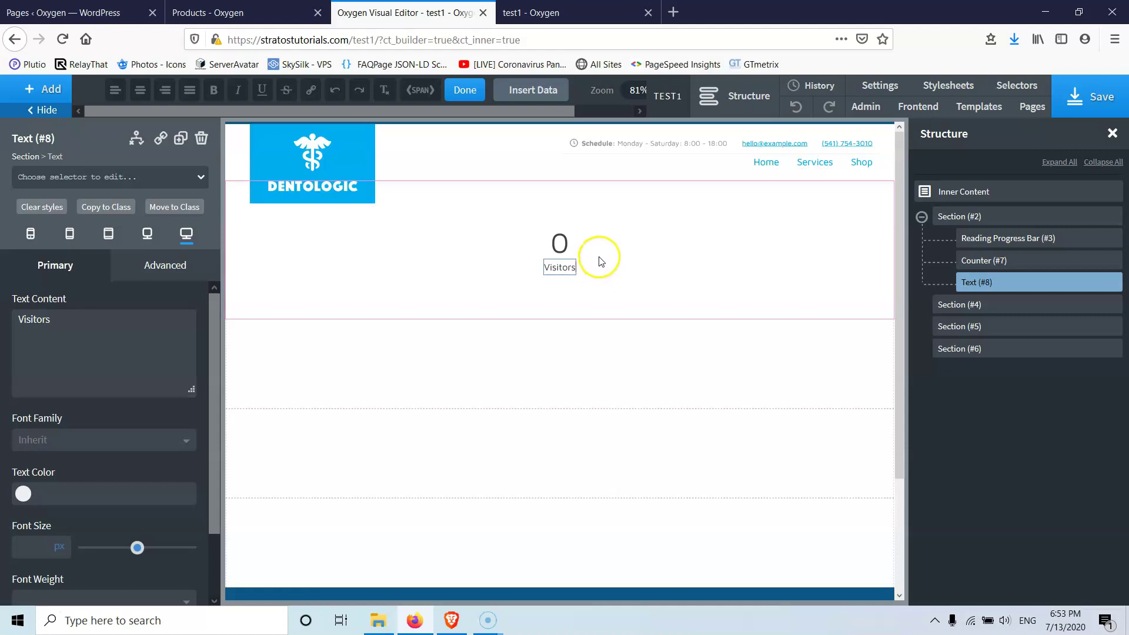
Stack the first section's child elements horizontally, with middle vertical alignment and center horizontal alignment.
click(600, 253)
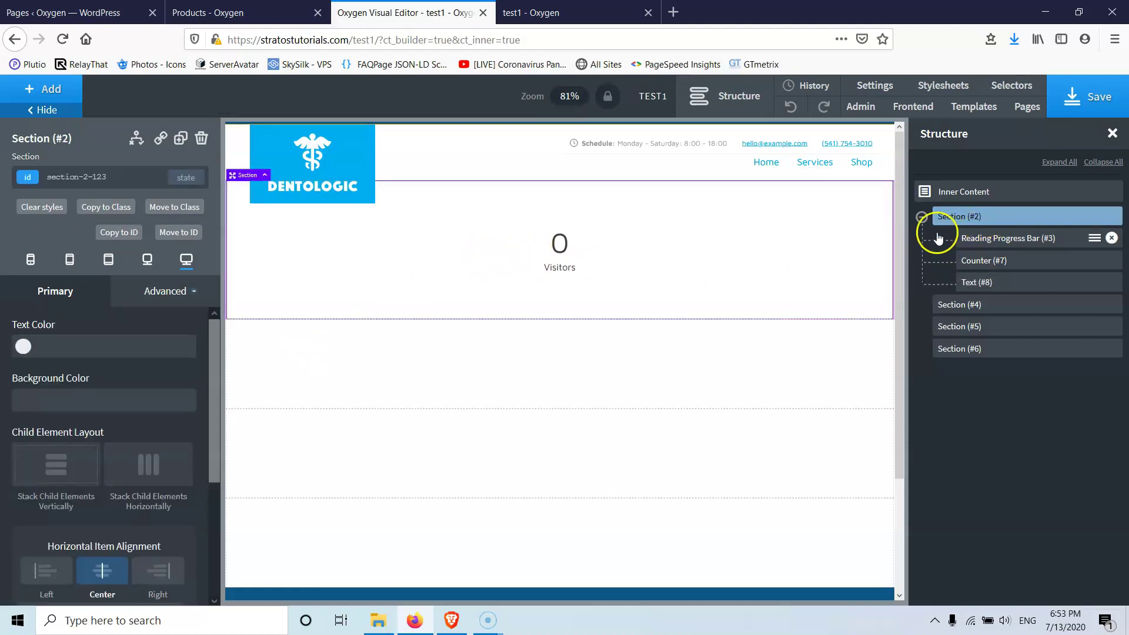
click(148, 445)
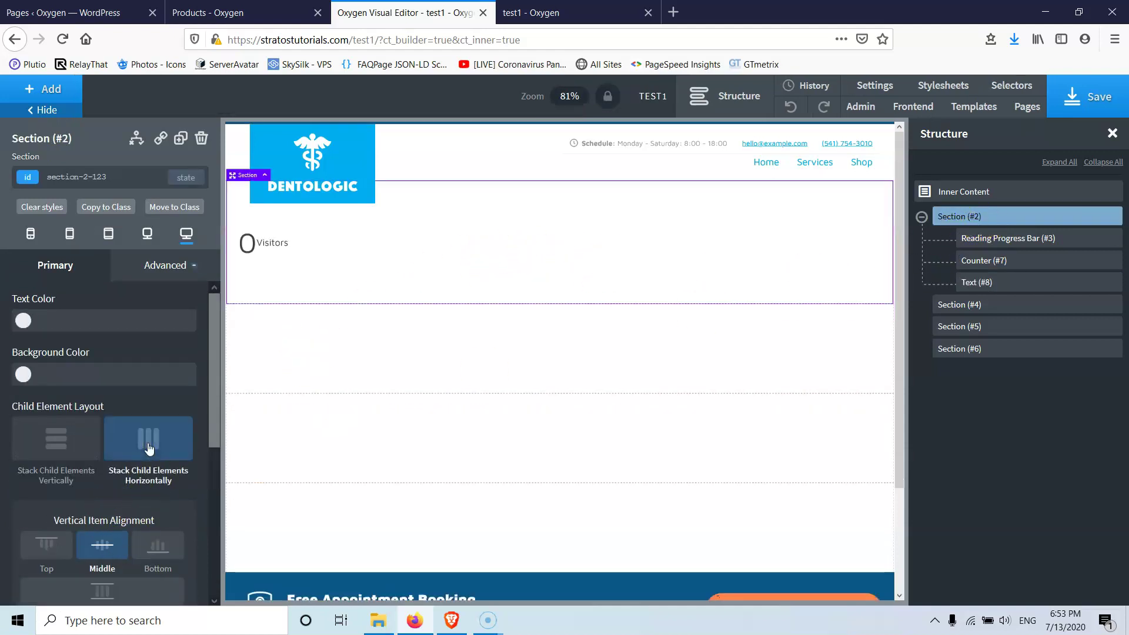
click(406, 275)
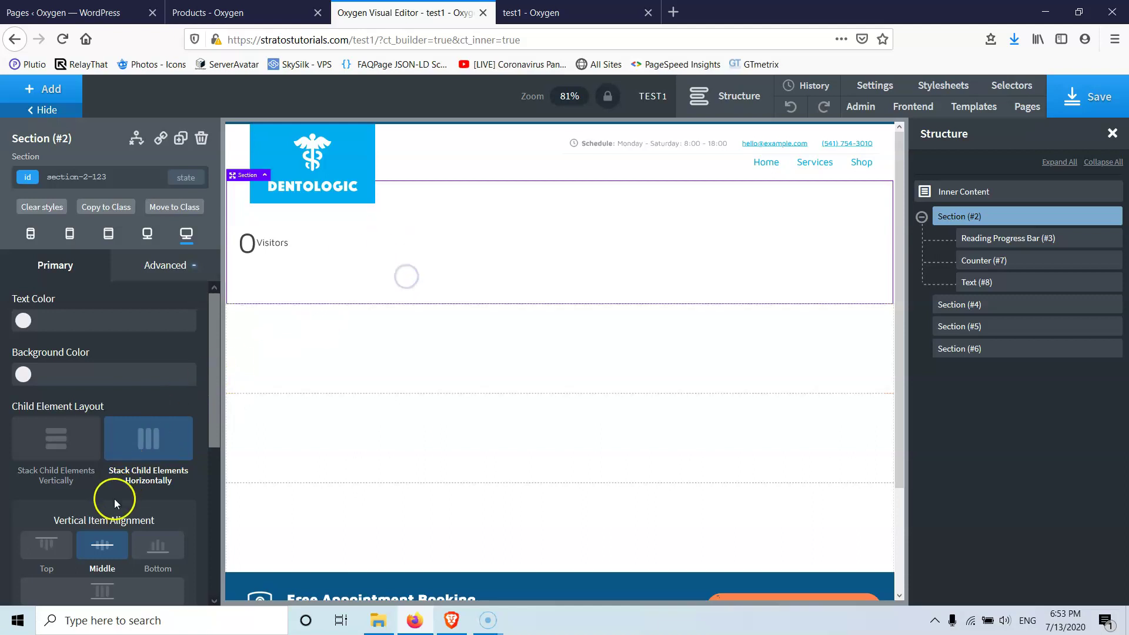
click(102, 545)
click(59, 548)
click(104, 544)
scroll(103, 517, down, 3)
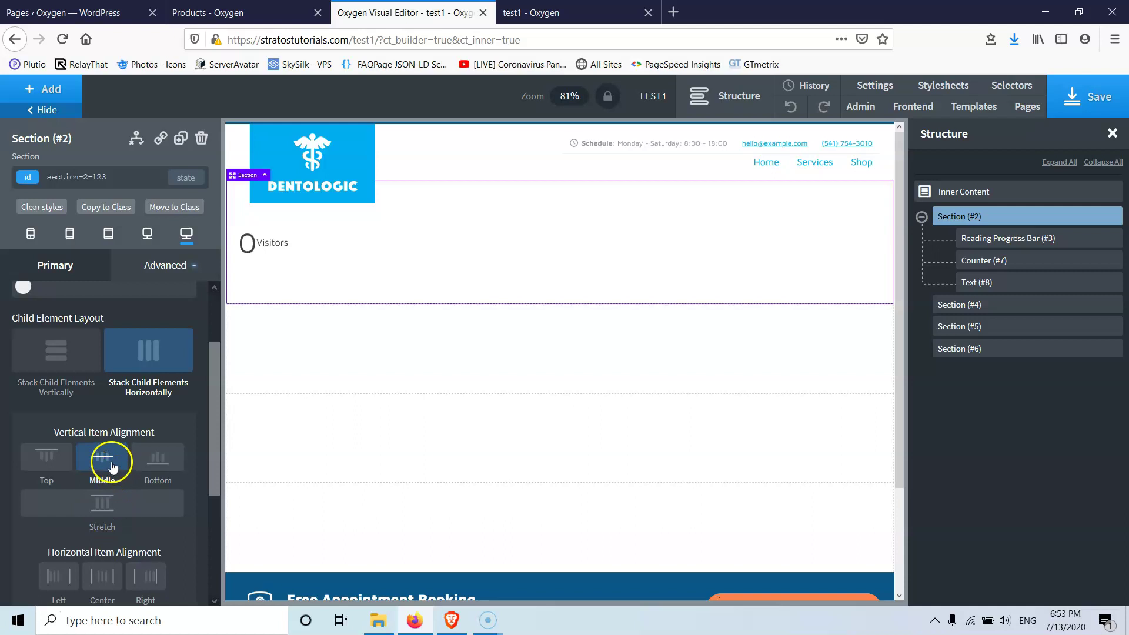
click(102, 577)
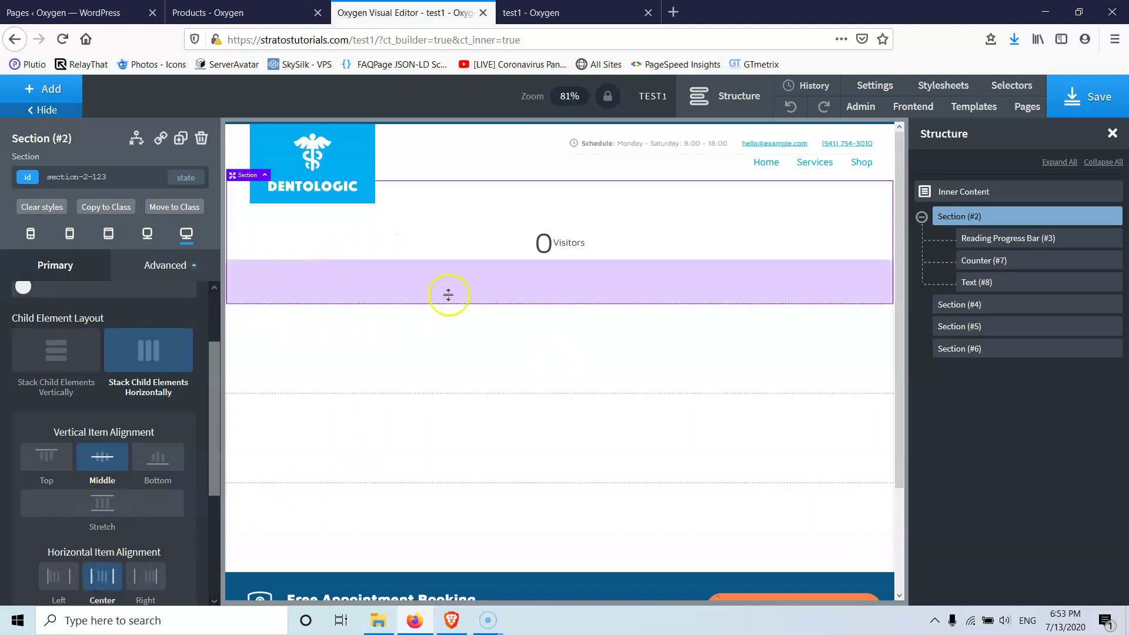
Turn on the counter's suffix display, then review its remaining content options and its easing settings.
click(544, 252)
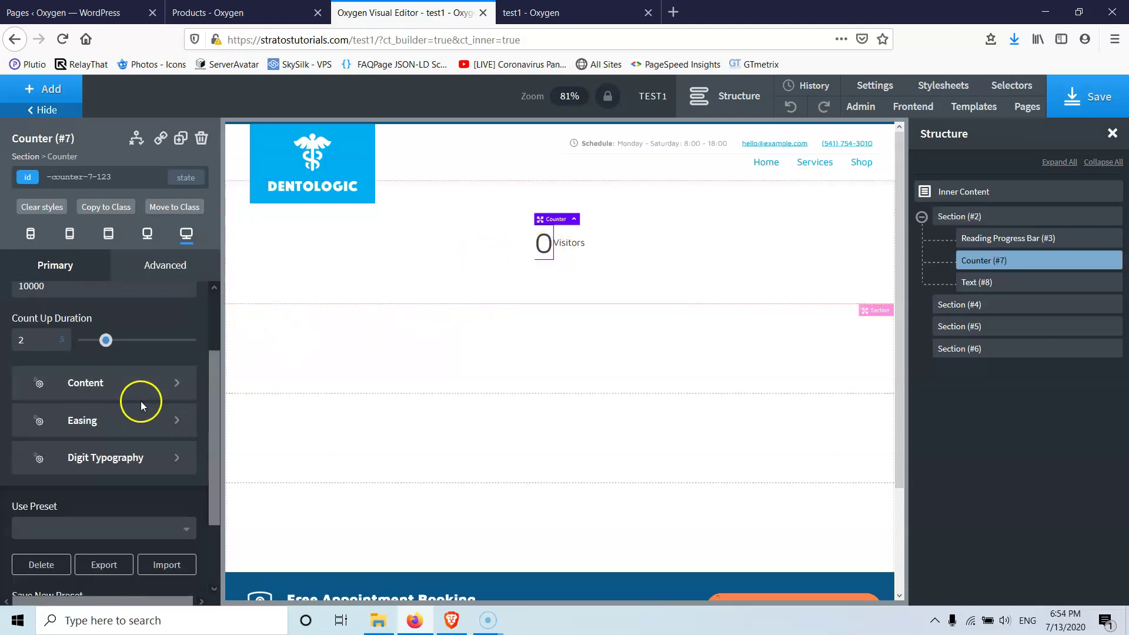
click(112, 383)
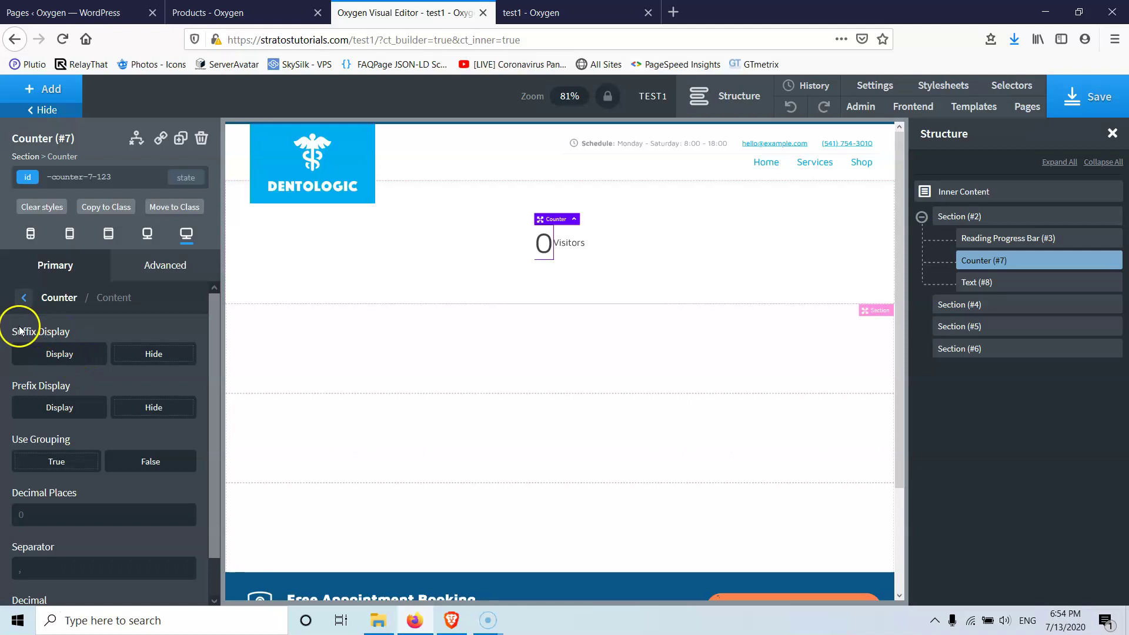
click(60, 363)
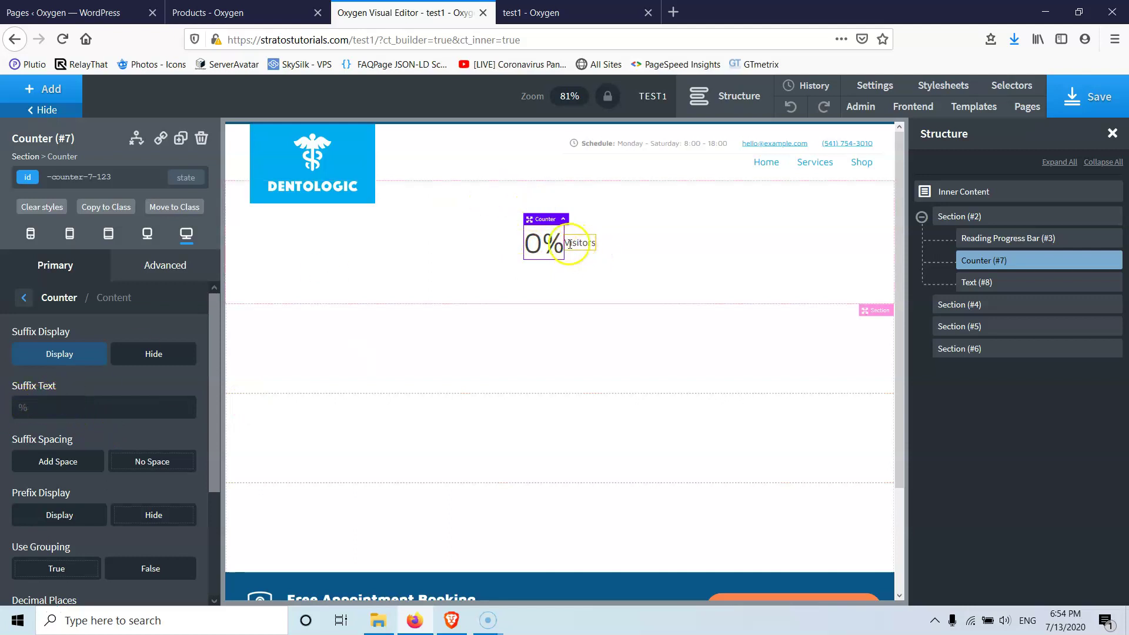
scroll(49, 388, down, 2)
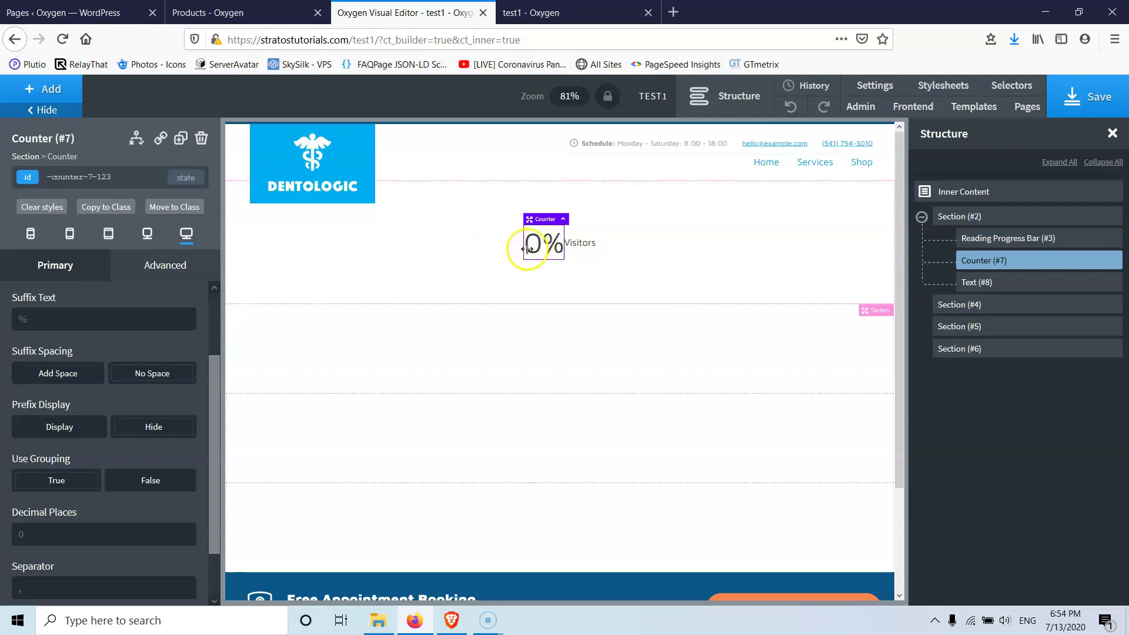
scroll(48, 465, down, 2)
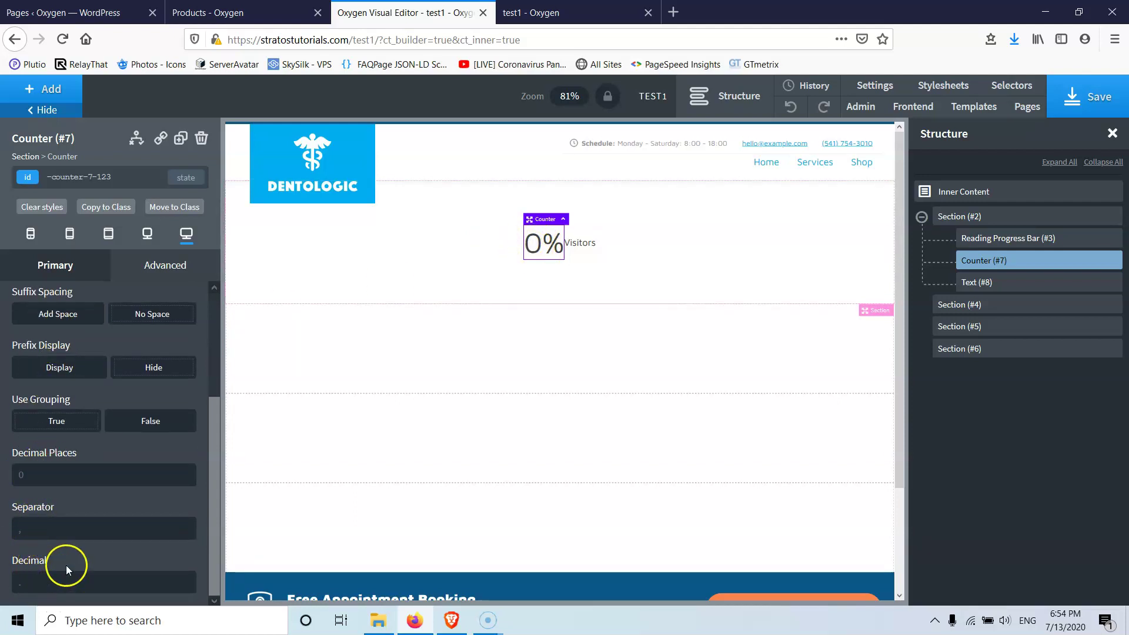
scroll(64, 400, up, 5)
click(24, 299)
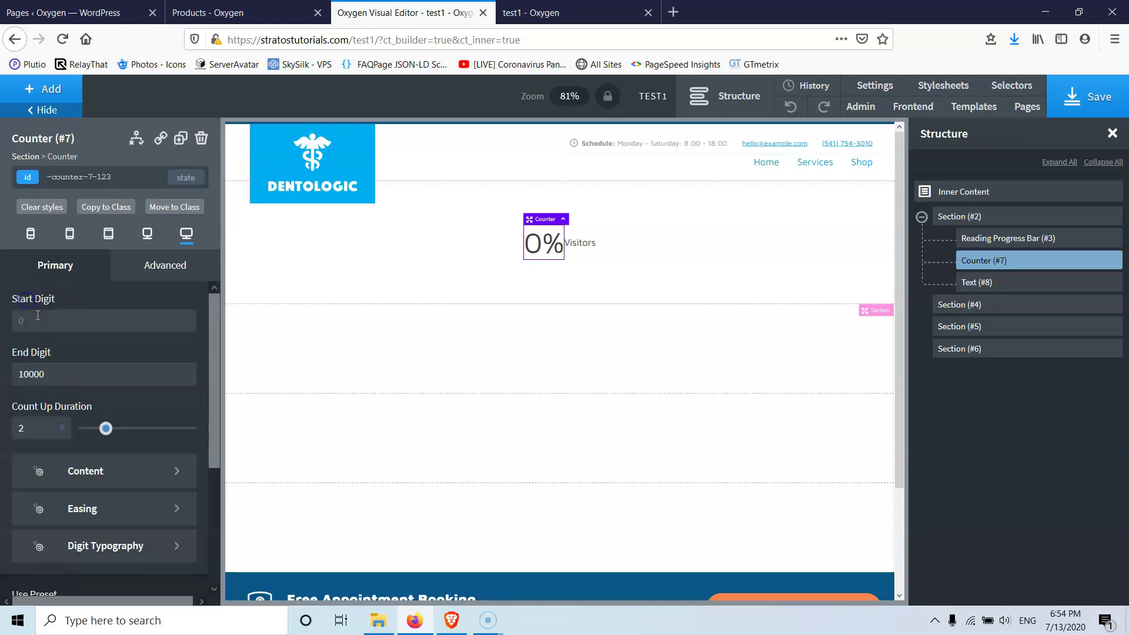
click(110, 509)
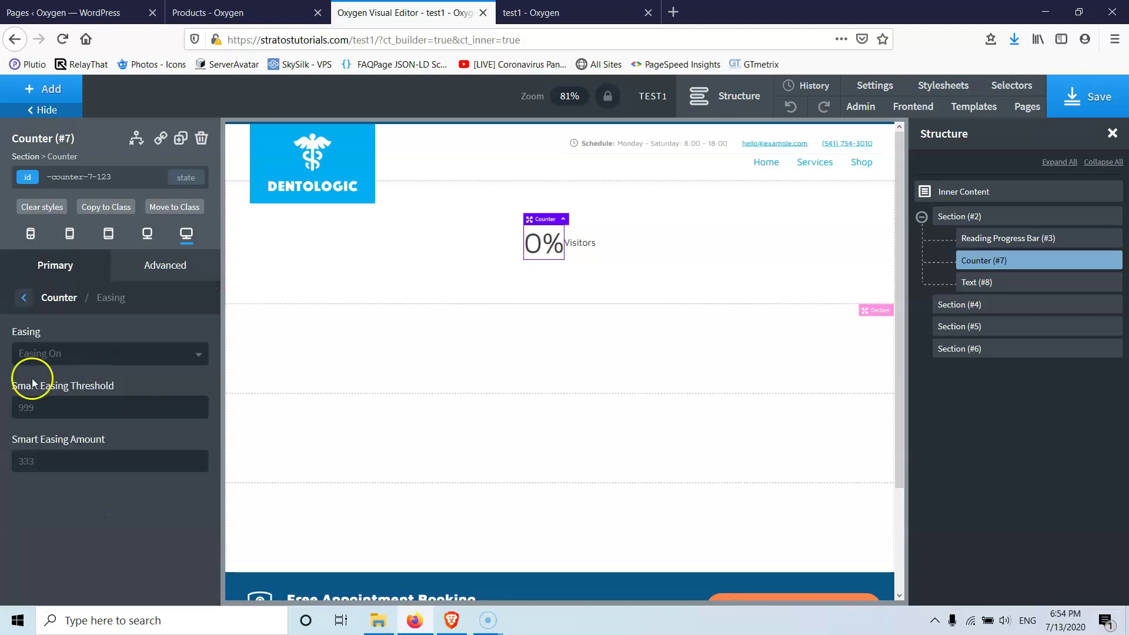
click(24, 303)
scroll(88, 411, down, 3)
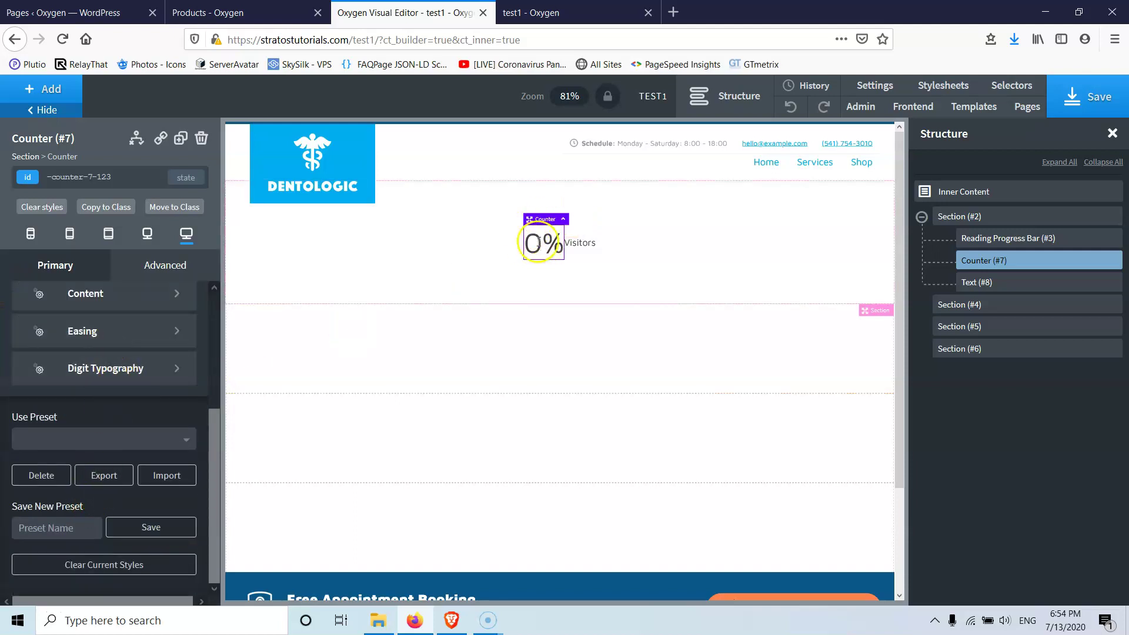
Save the page, reload test1 on the front end to check the counter, and return to the editor.
click(1084, 96)
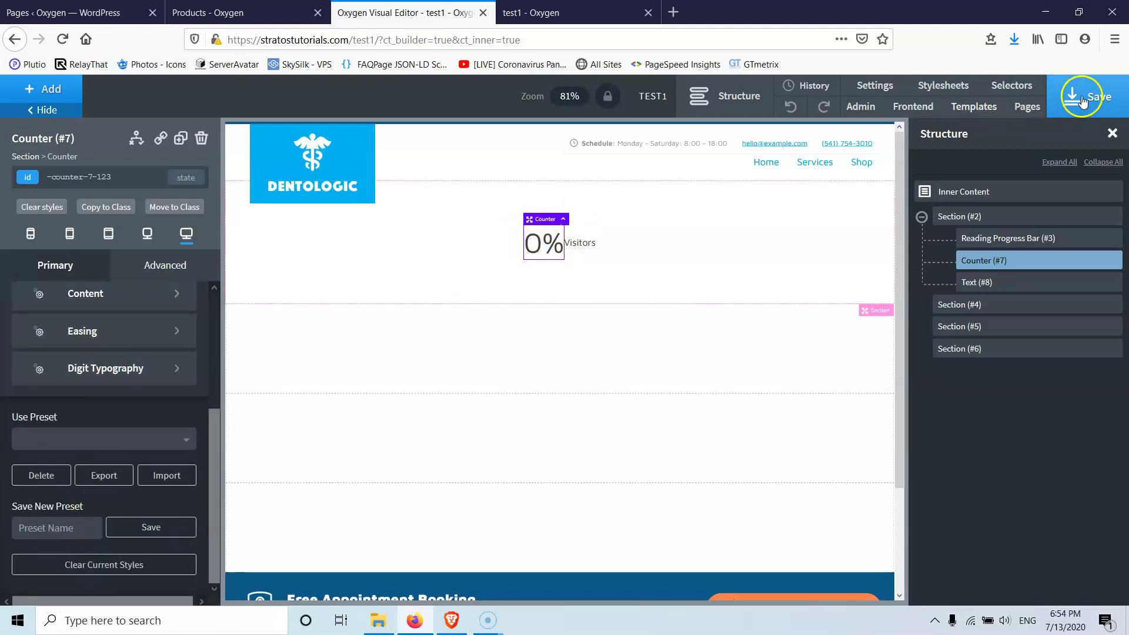
click(618, 13)
click(63, 39)
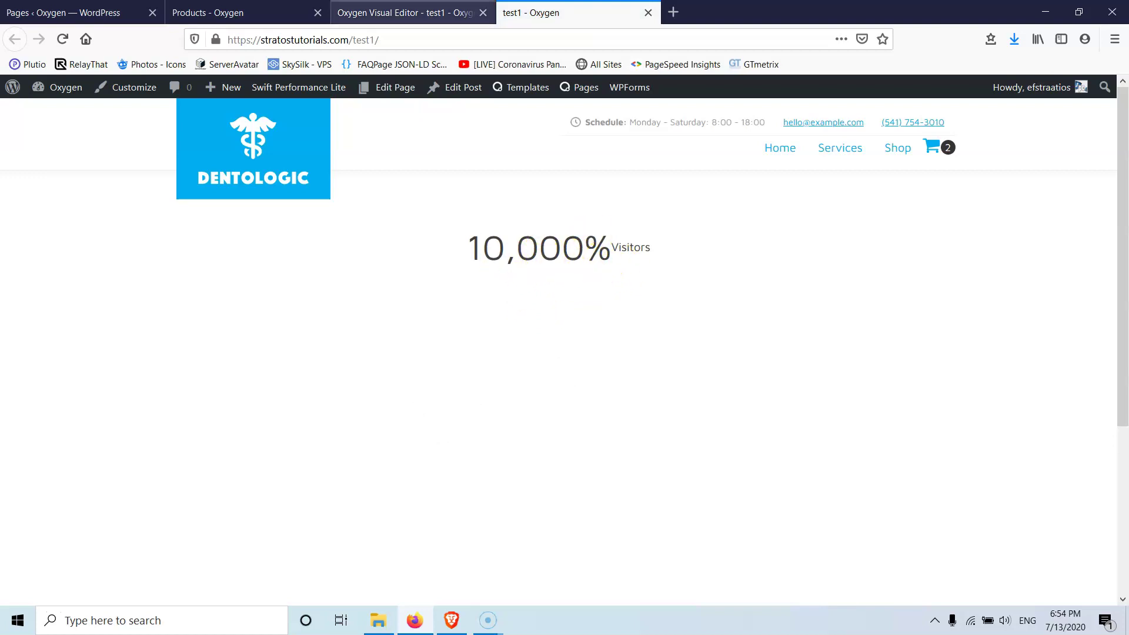
click(389, 13)
scroll(114, 431, up, 3)
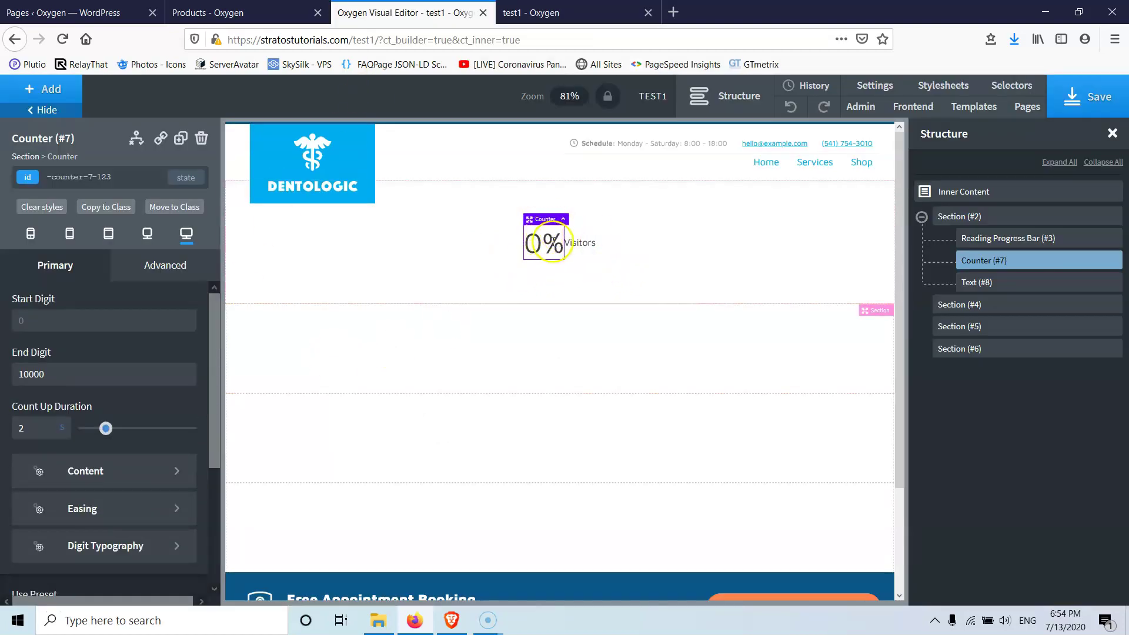
click(553, 12)
click(349, 13)
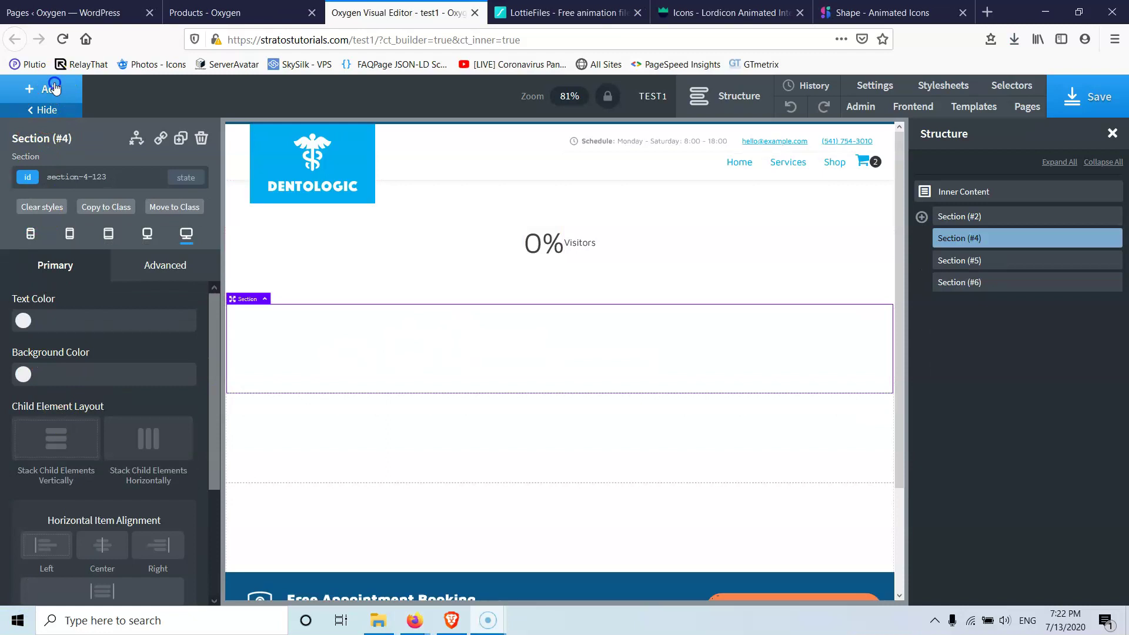
Add a Lottie Animation component from Extras to the second section and center the section's items horizontally.
click(54, 88)
click(83, 483)
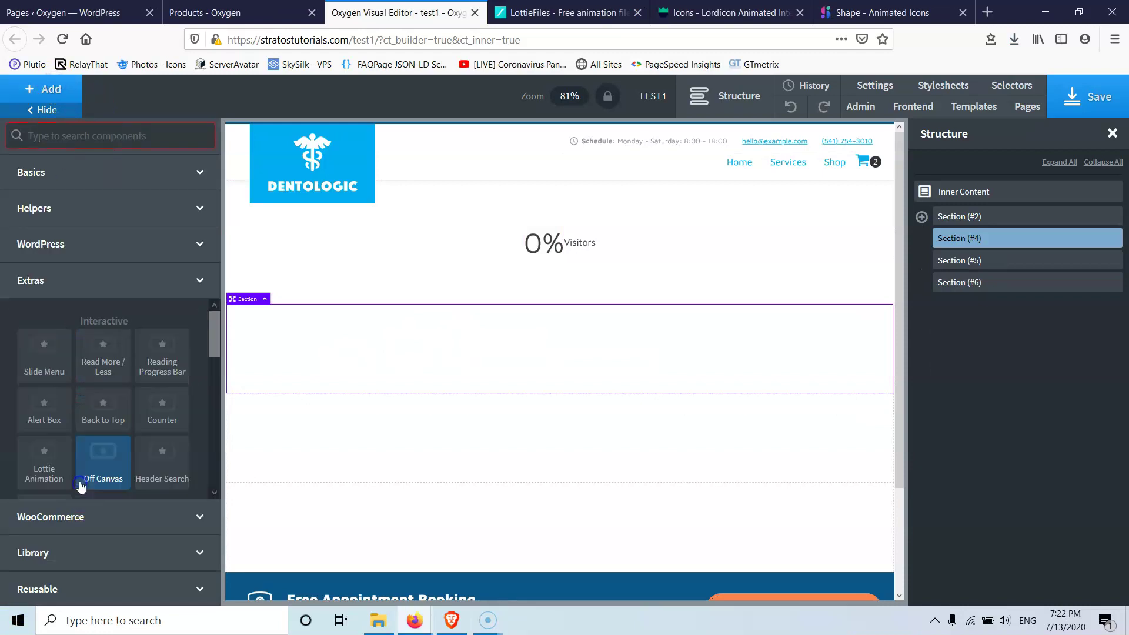
scroll(106, 379, down, 3)
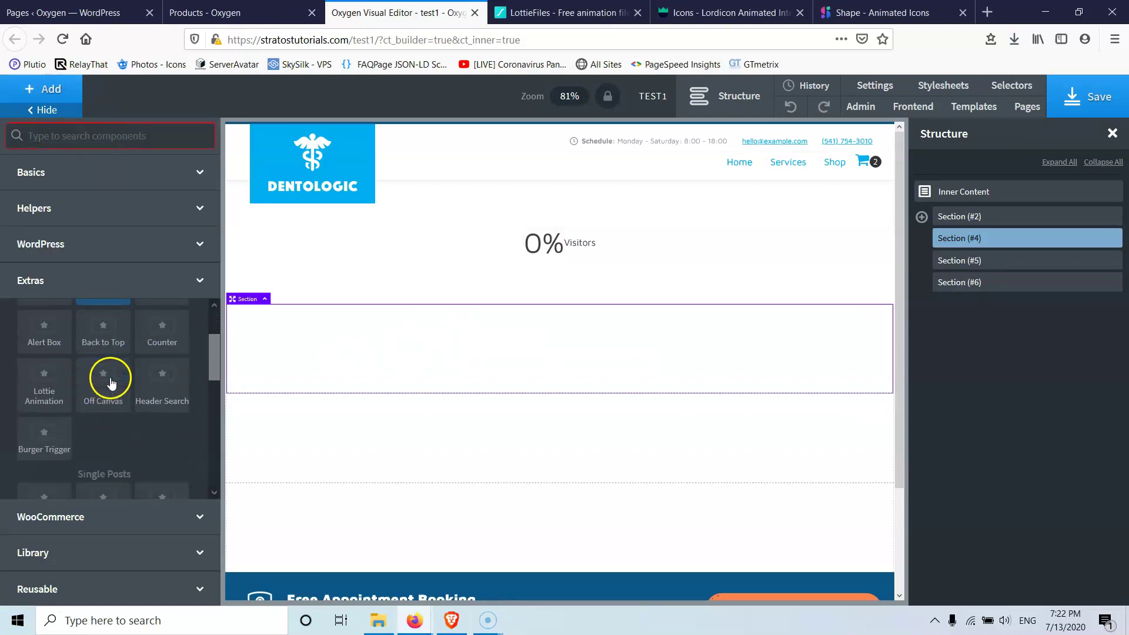
click(50, 389)
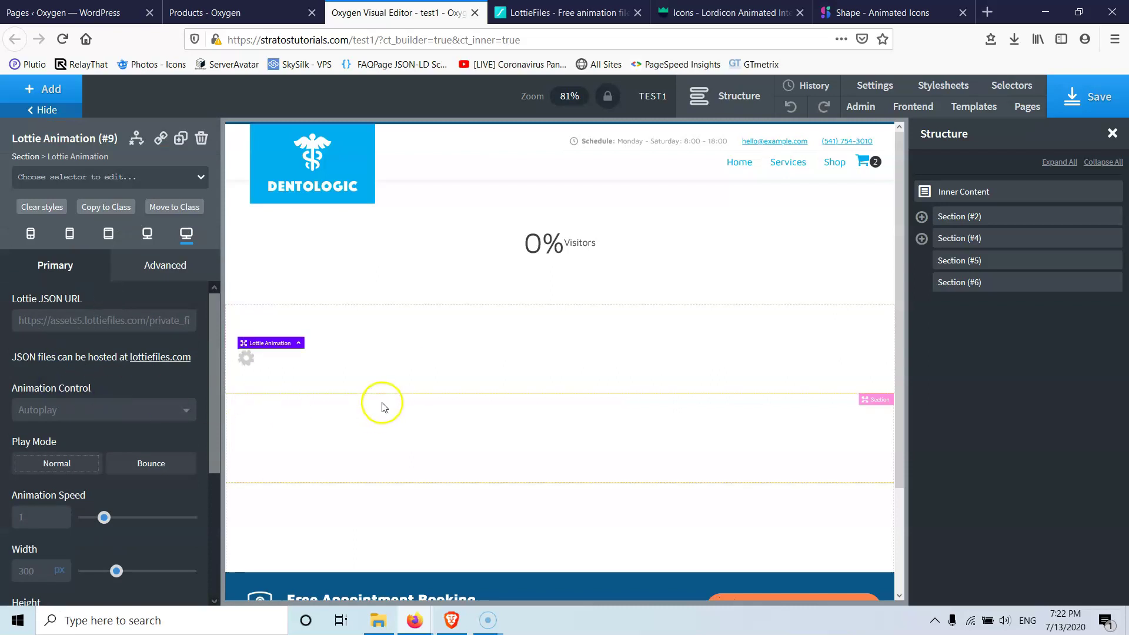
click(511, 419)
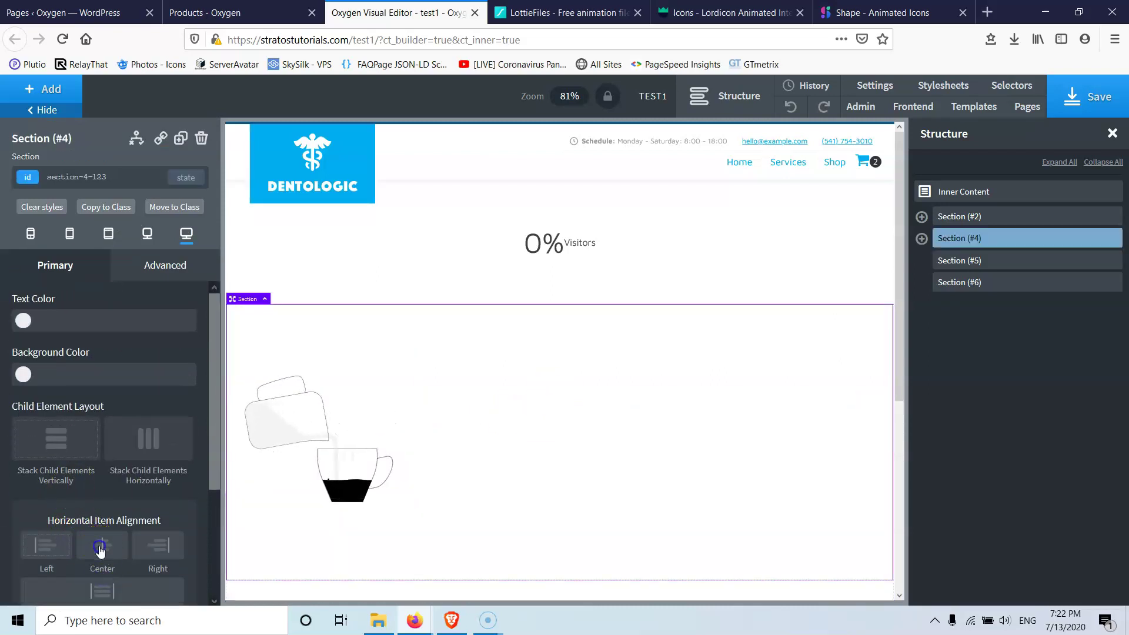
click(104, 545)
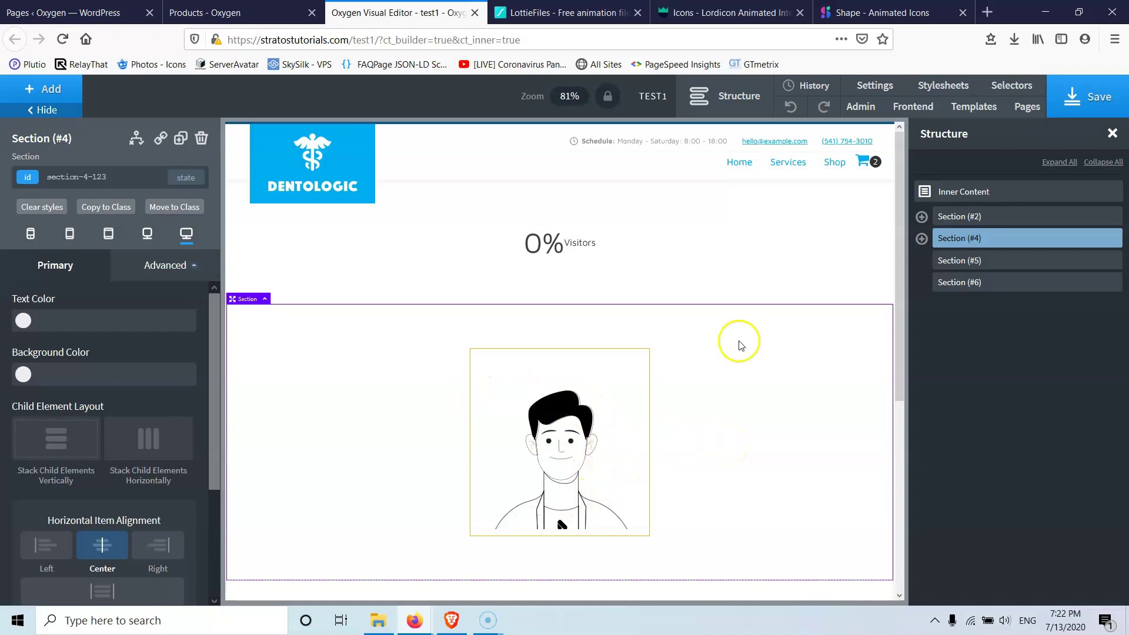
Select the Lottie Animation element inside the second section to review its settings, and switch to the LottieFiles website.
click(922, 239)
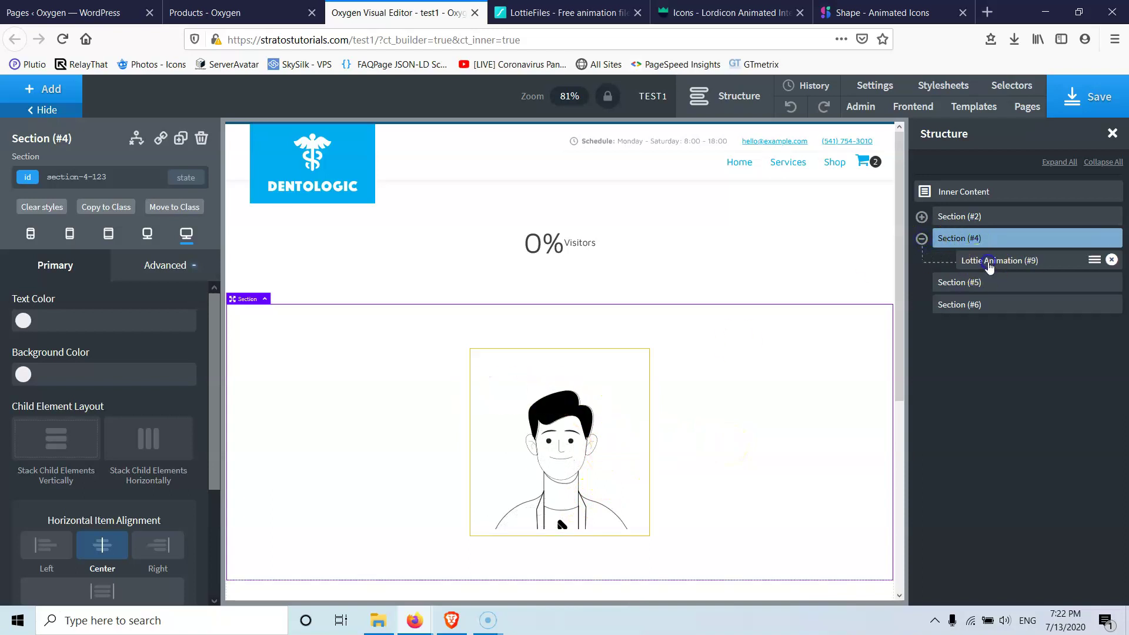
click(990, 265)
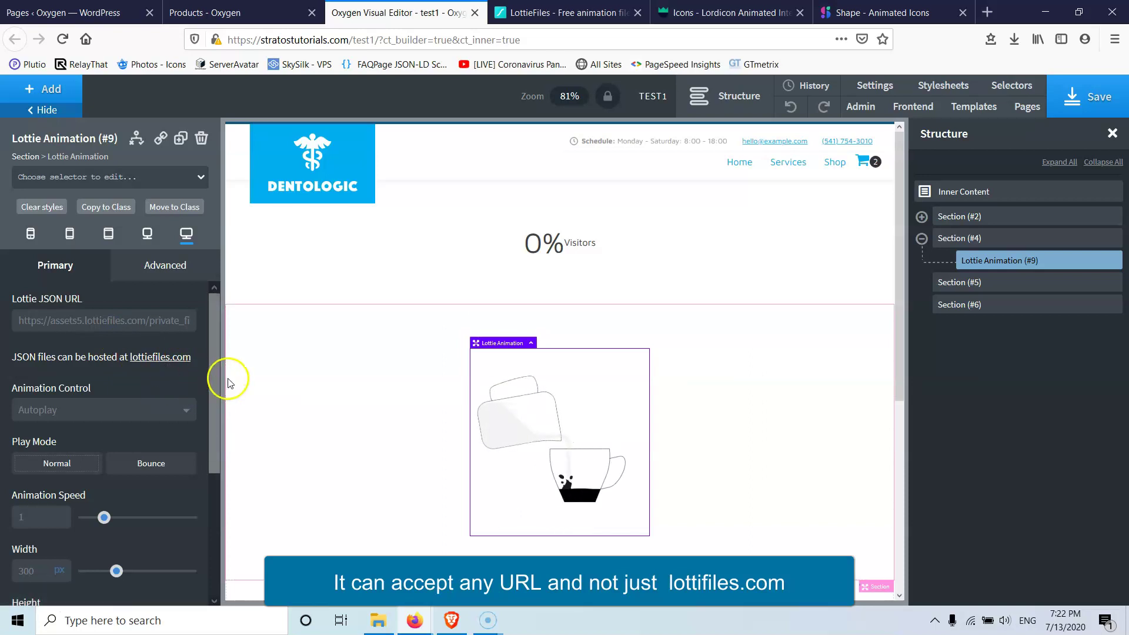
click(574, 11)
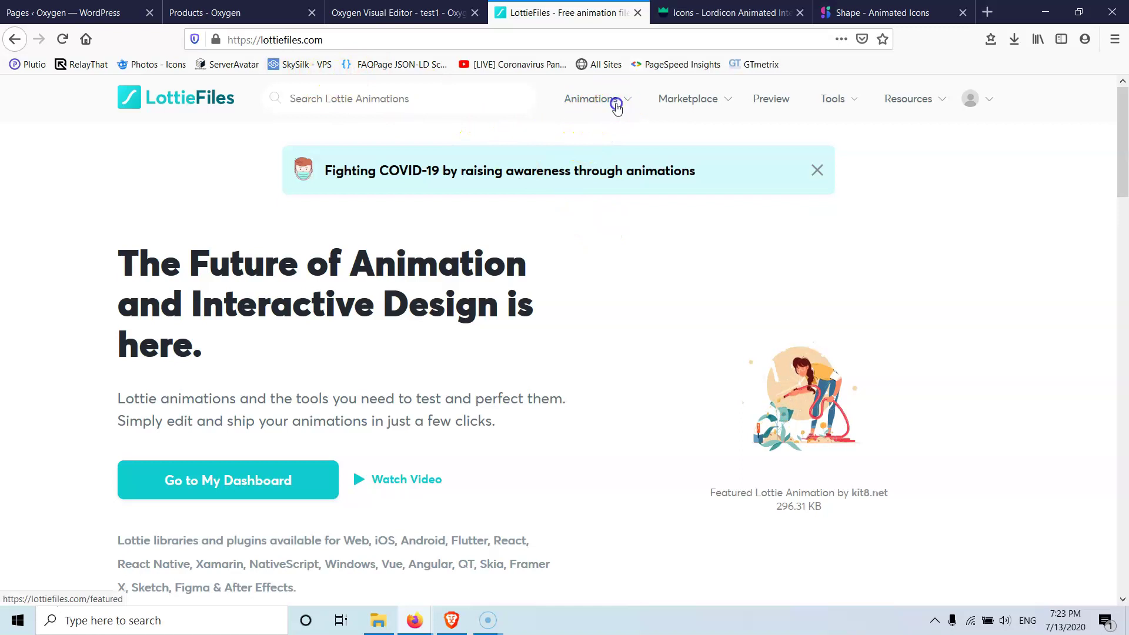
Open the recent community animations on LottieFiles and look over Lordicon's Essential Pack.
mouse_move(613, 108)
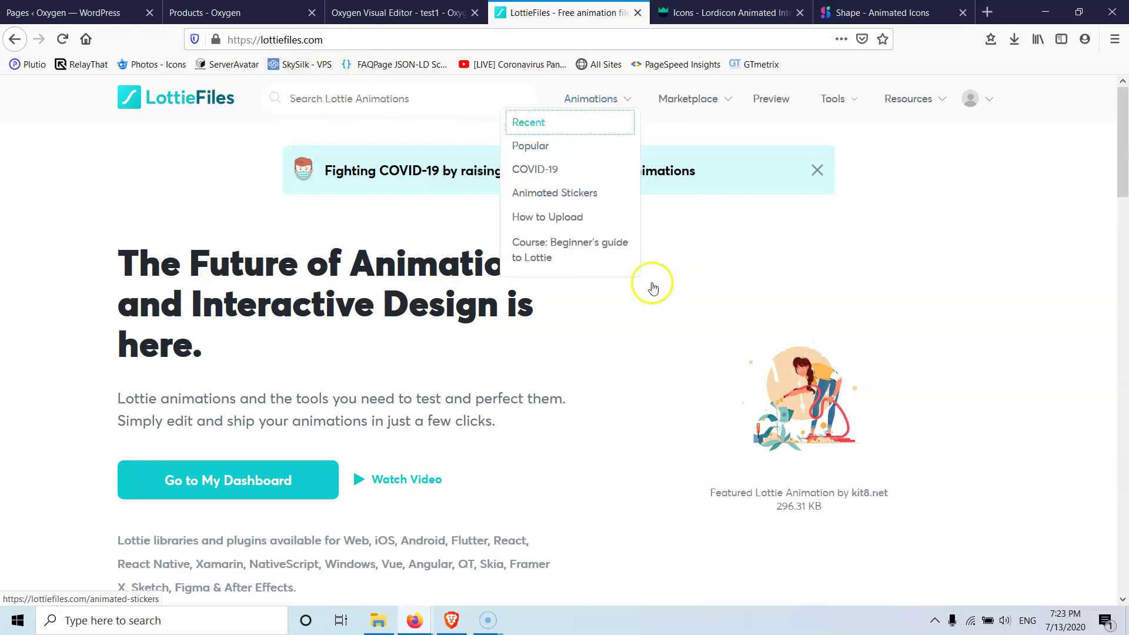
click(577, 216)
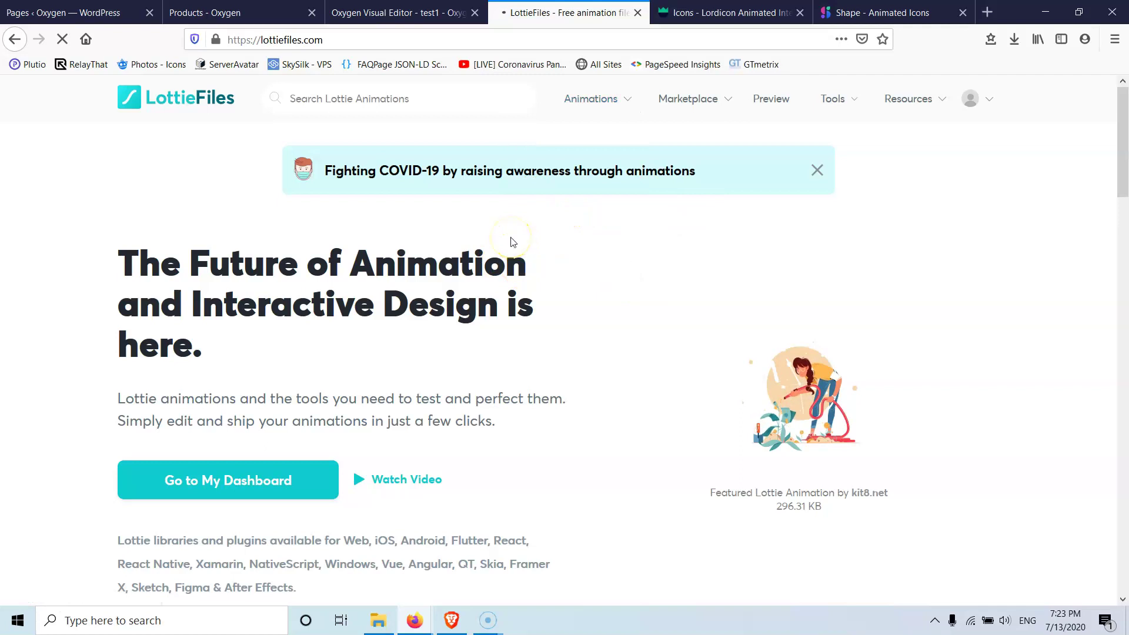
click(738, 14)
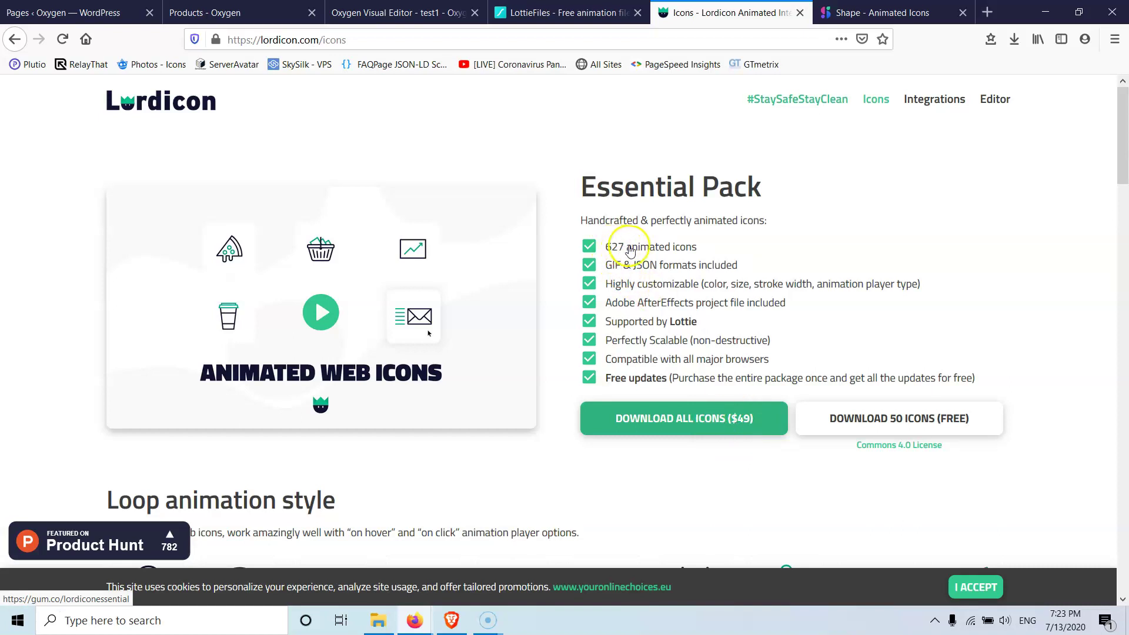
Browse Shape's animated icon library and preview the map and bandage icons.
click(850, 12)
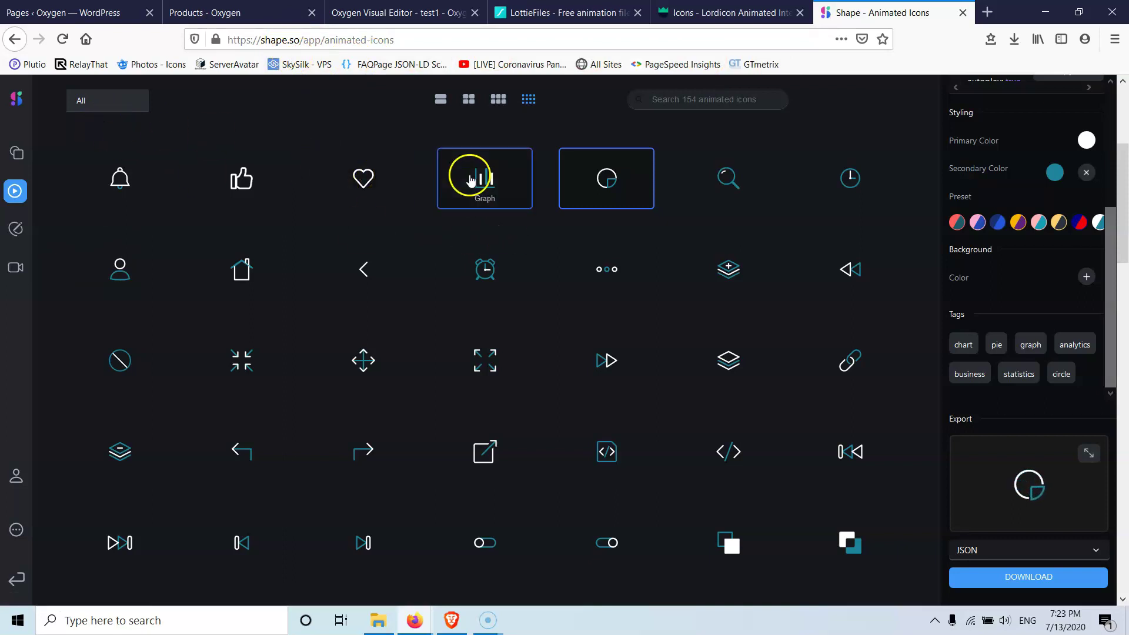
scroll(595, 452, down, 4)
scroll(588, 448, down, 4)
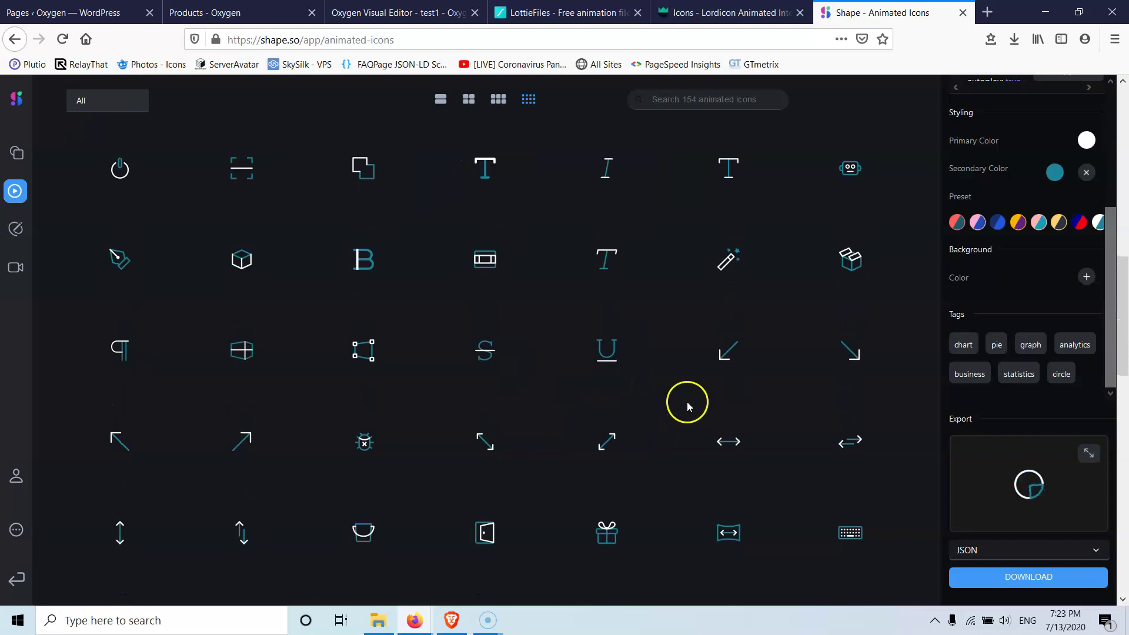
scroll(687, 401, down, 12)
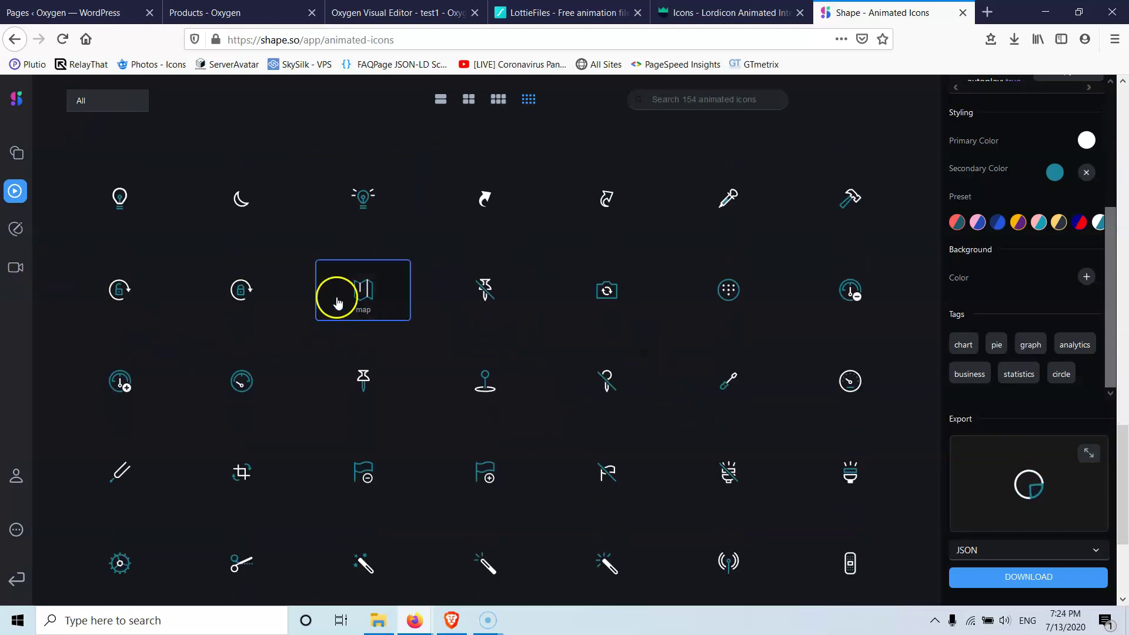
click(369, 299)
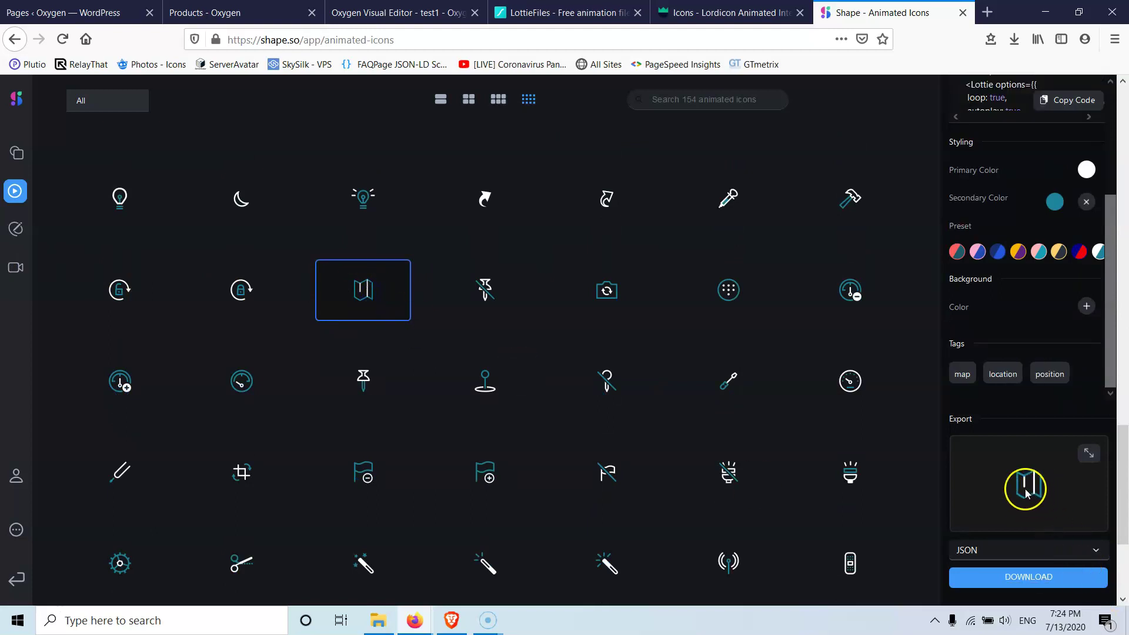
scroll(764, 464, down, 3)
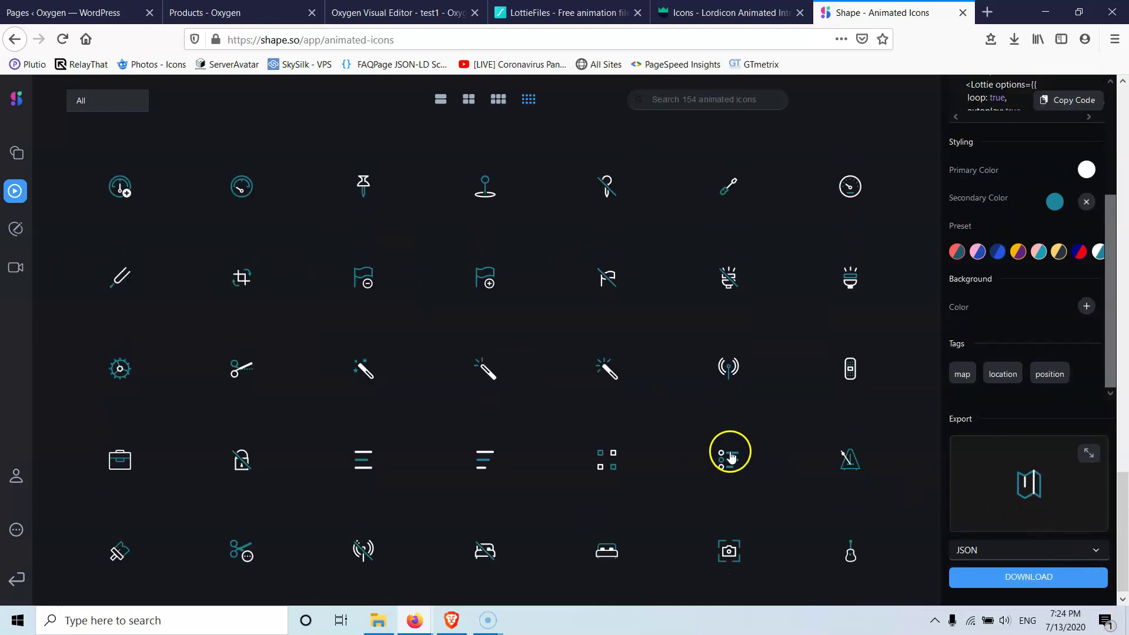
click(847, 376)
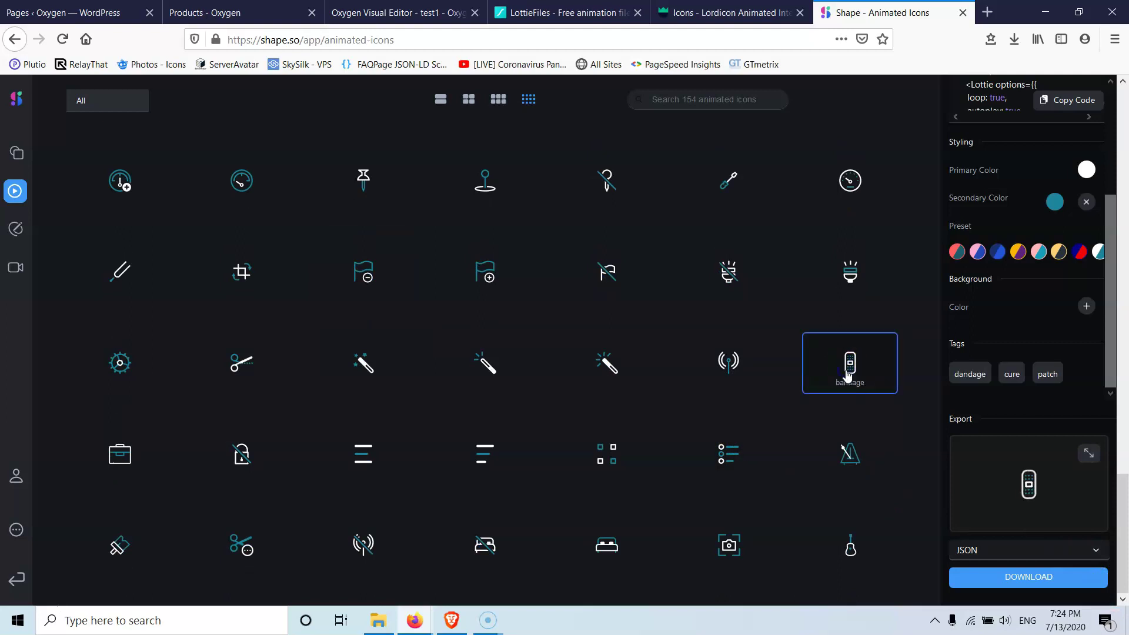
Download the metronome icon as a JSON file into the jason folder, named metronome-simple-animated.json.
click(868, 461)
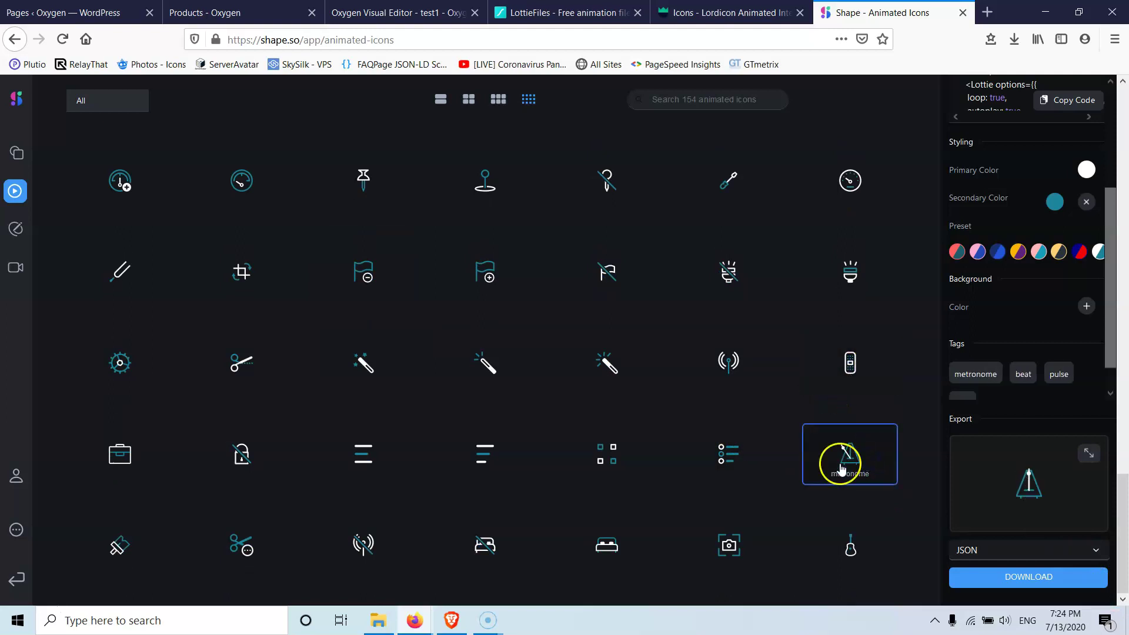
click(1051, 576)
click(548, 420)
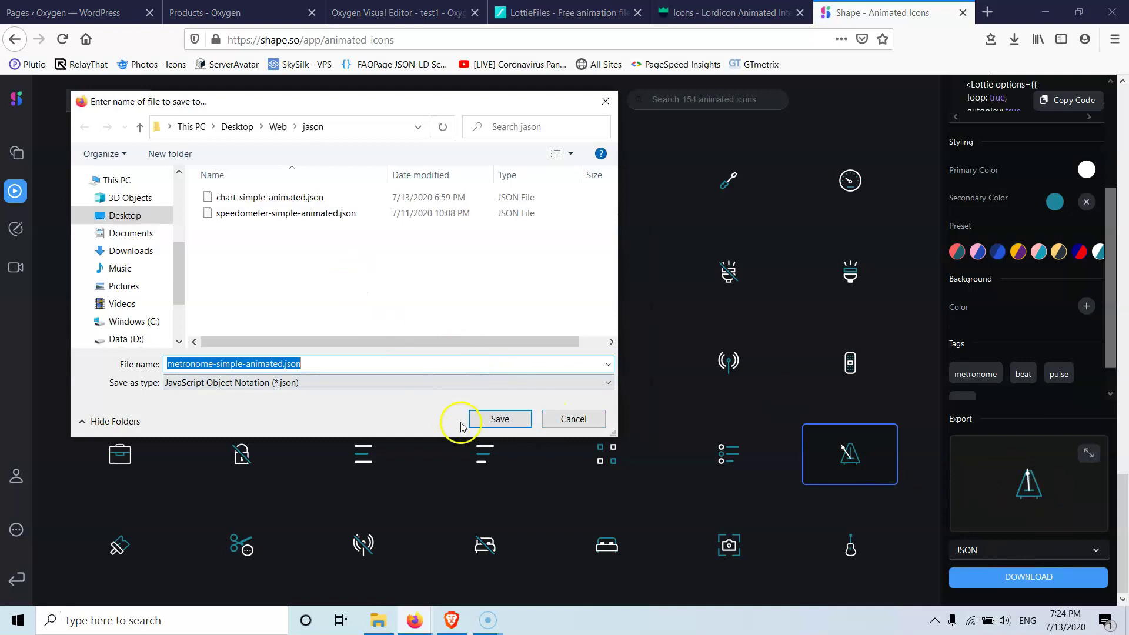
click(485, 419)
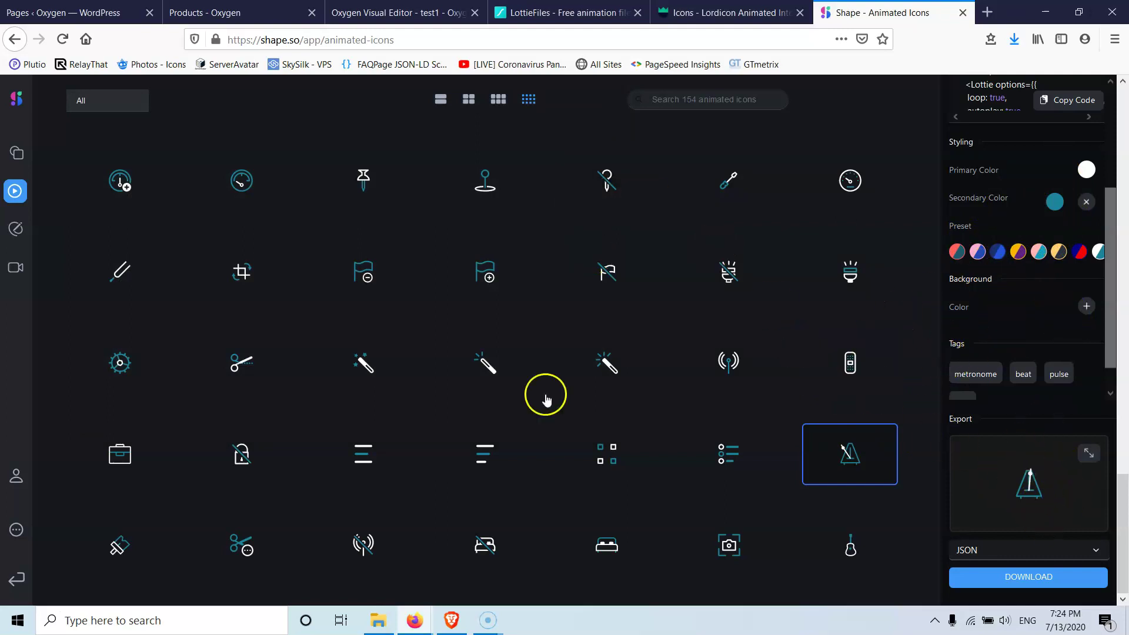
Look through the recent community animations on LottieFiles.
click(585, 13)
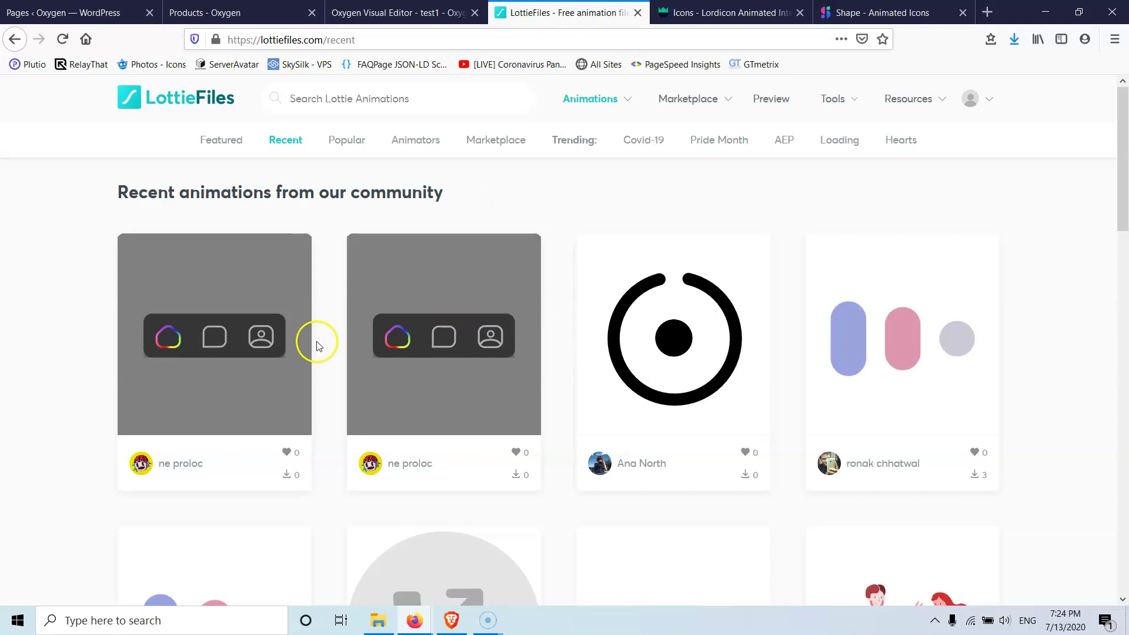
scroll(335, 306, down, 10)
scroll(532, 281, down, 10)
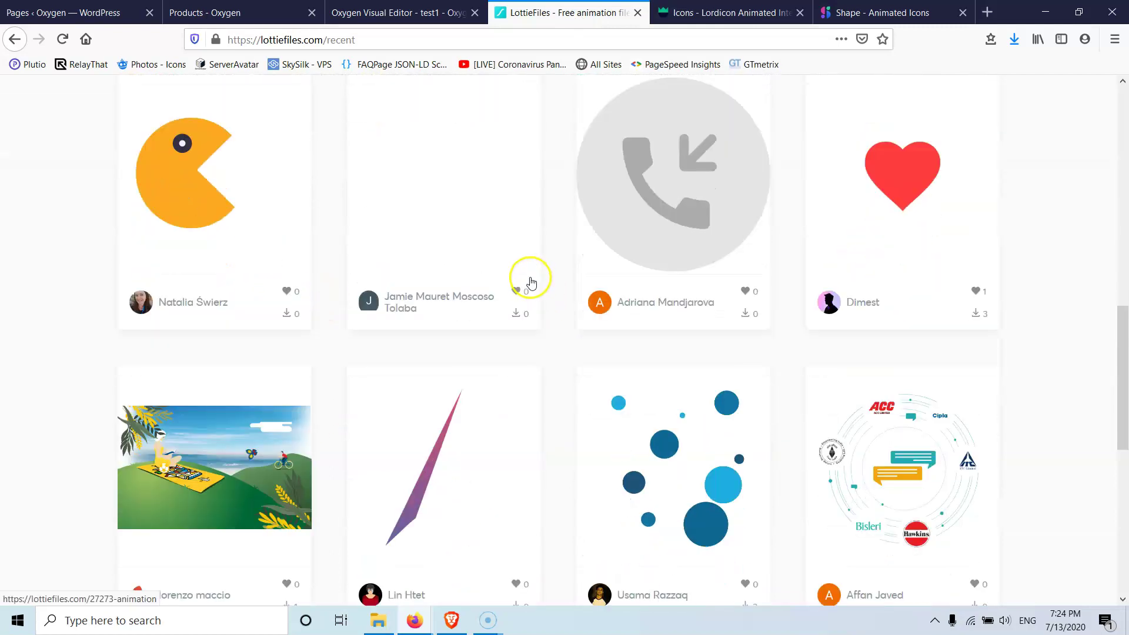
scroll(531, 276, up, 18)
scroll(529, 273, up, 3)
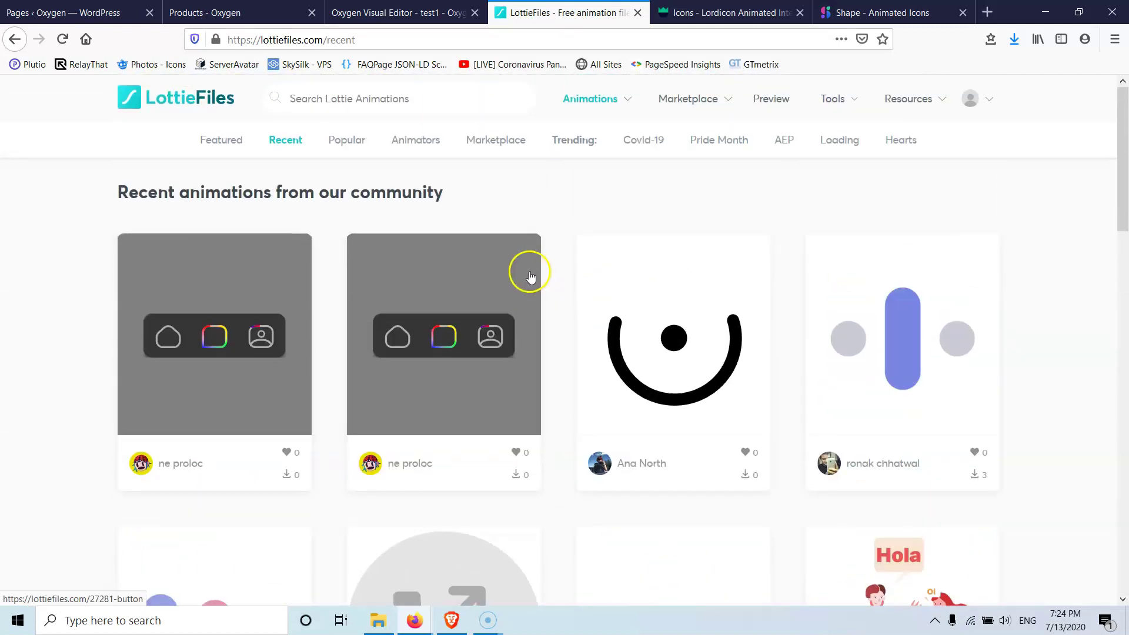
Visit the LottieFiles account area and open the Lottie JSON Editor.
click(978, 103)
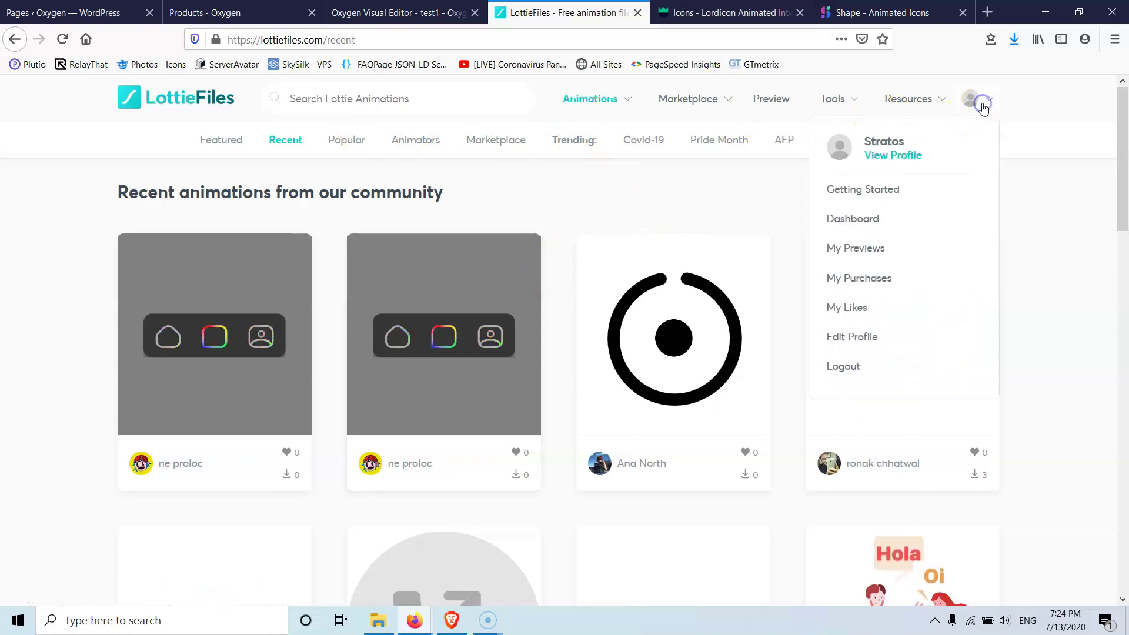
click(856, 222)
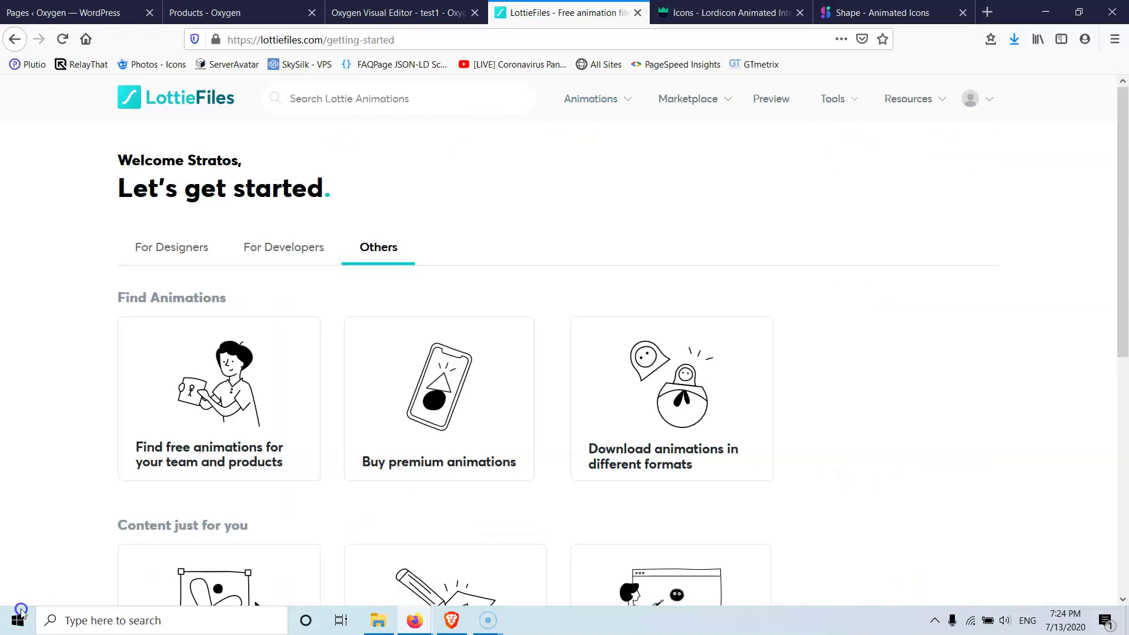
mouse_move(857, 97)
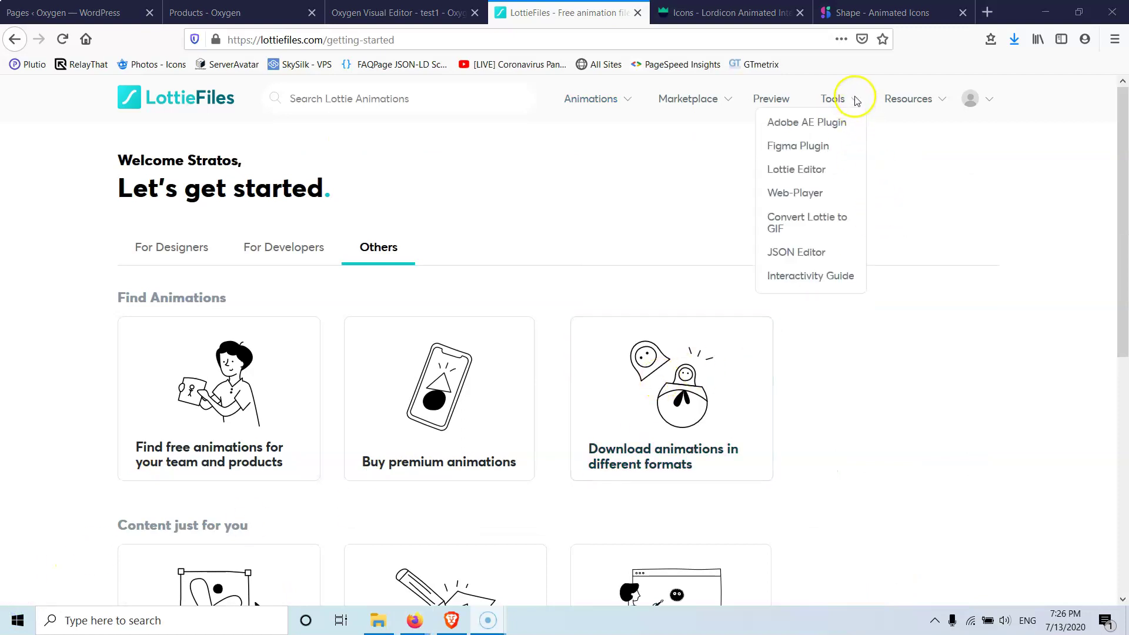
click(798, 254)
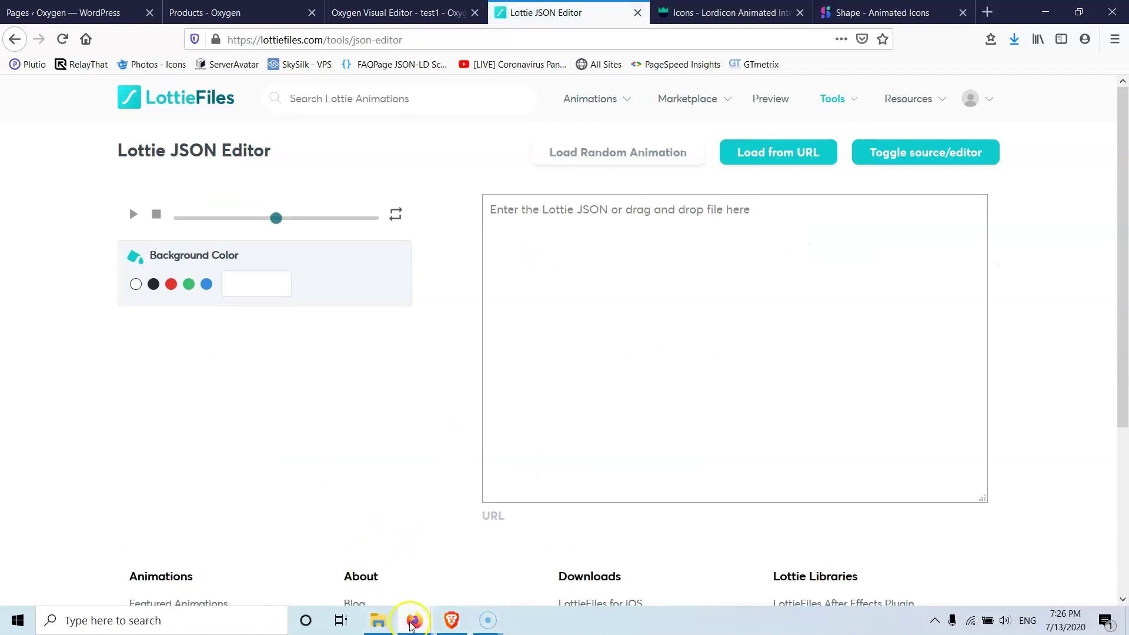
Load speedometer-simple-animated.json from the jason folder into the Lottie JSON Editor and minimize the folder window.
click(378, 620)
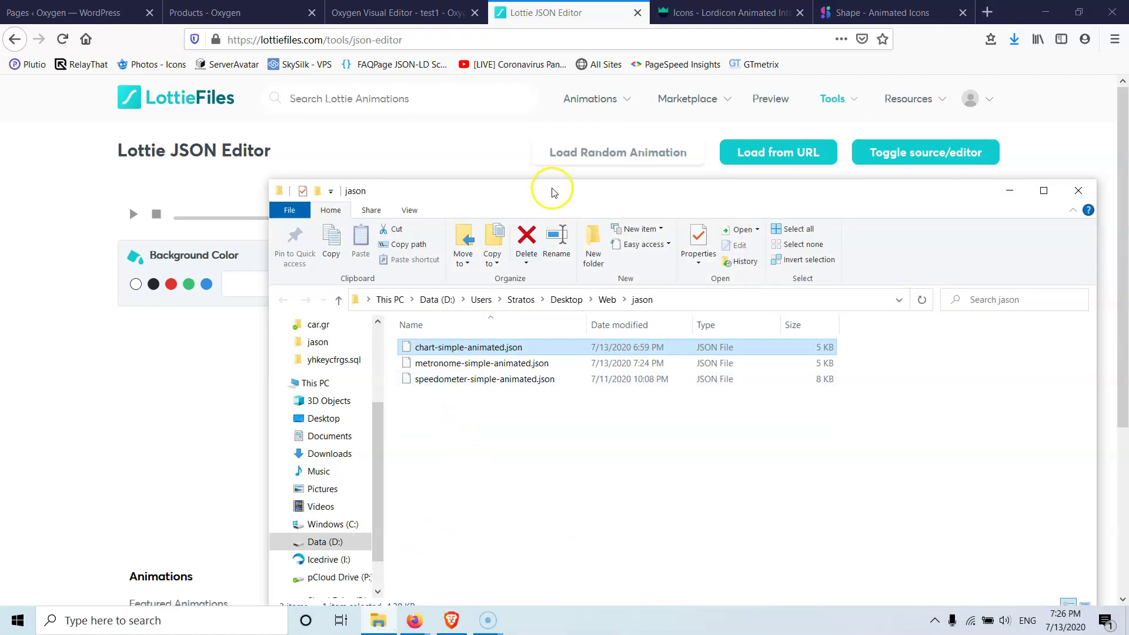
drag(553, 191, 883, 172)
drag(765, 360, 512, 326)
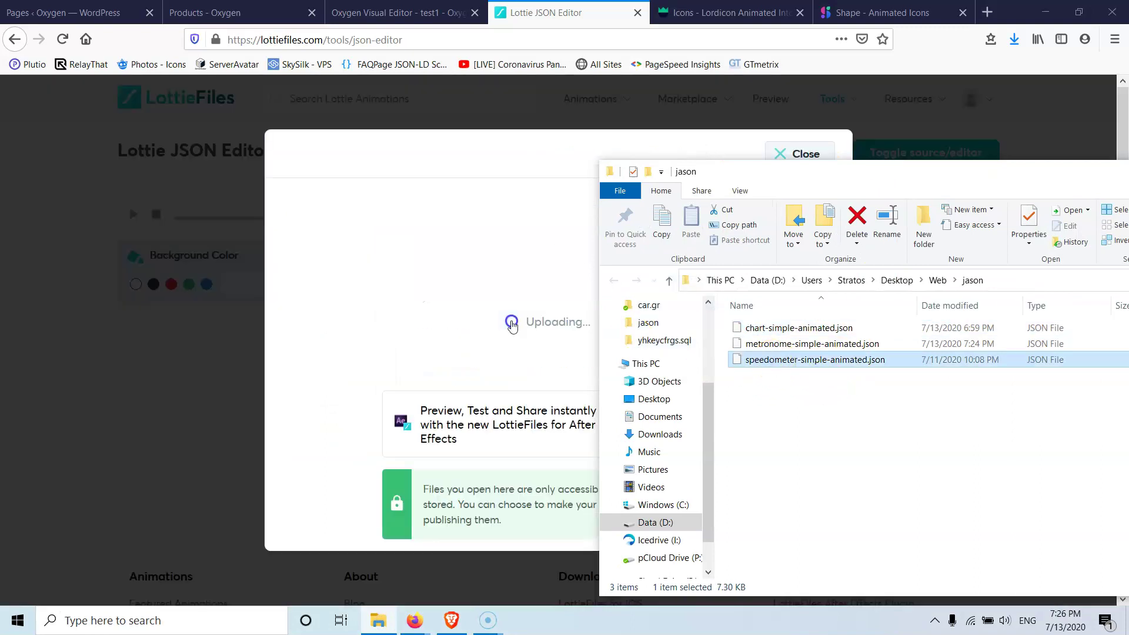
drag(1061, 176, 652, 178)
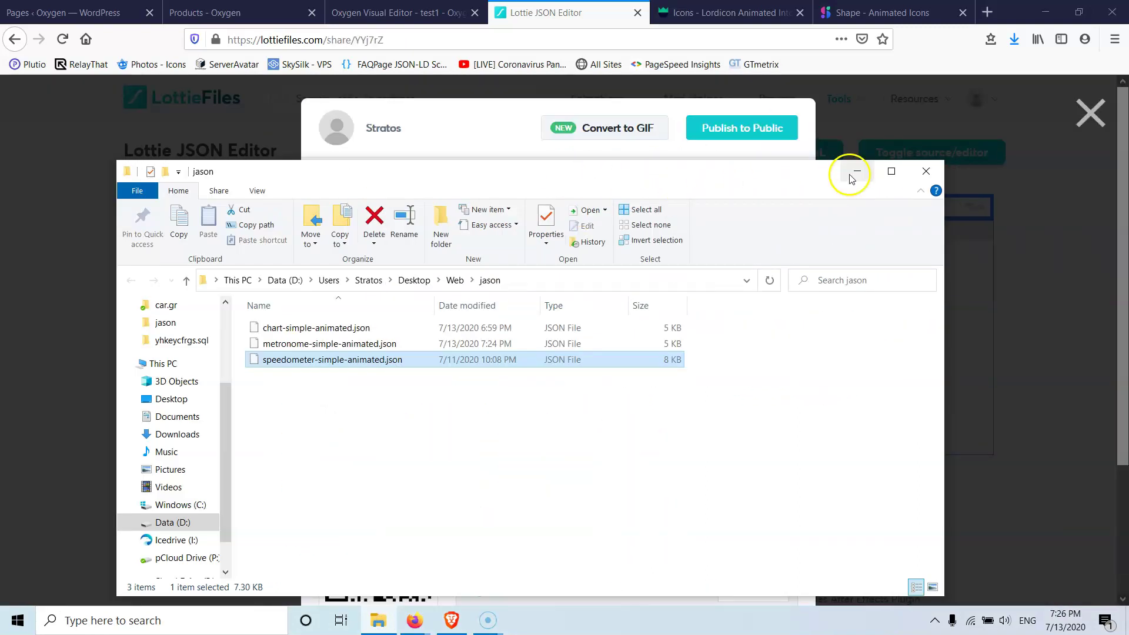
click(854, 175)
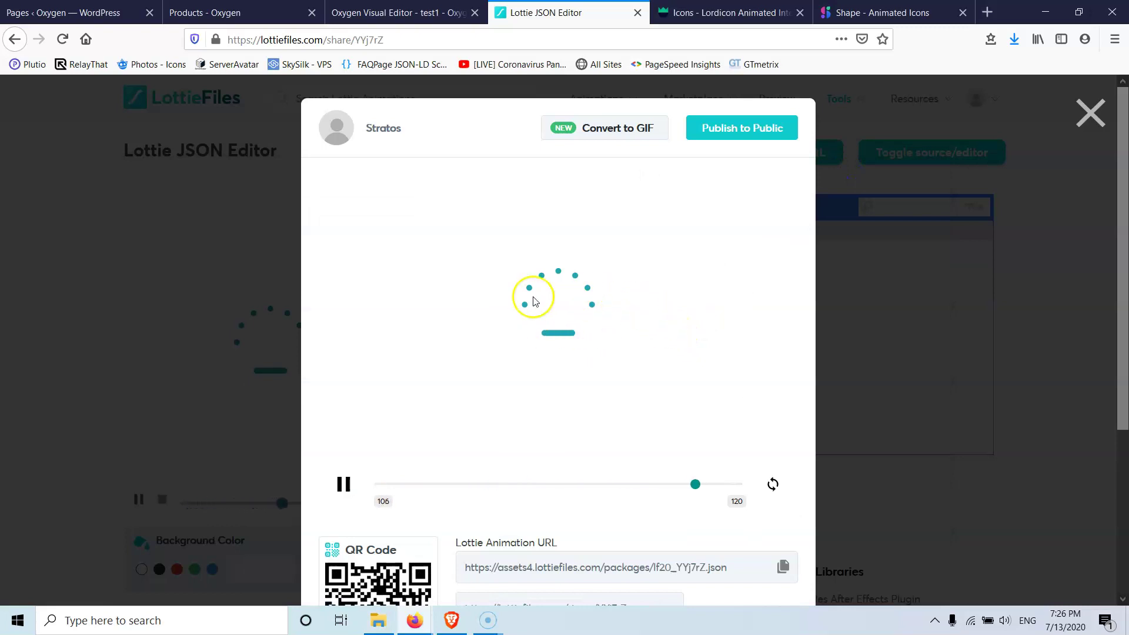
Return to Shape's animated icons and set their primary color to black, hex 000000.
click(856, 12)
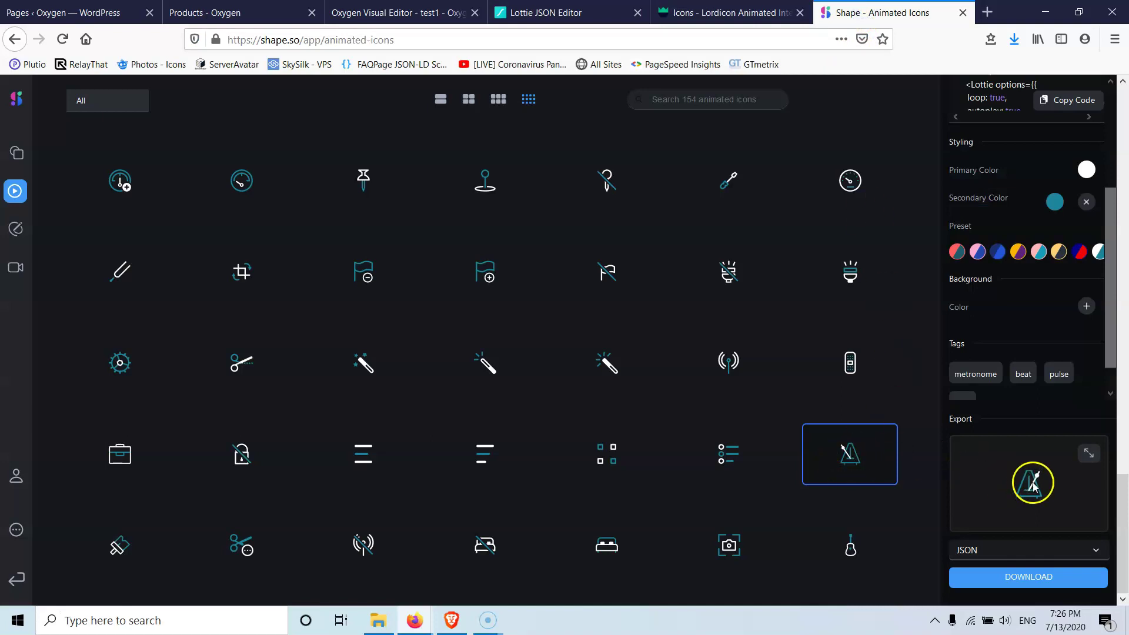
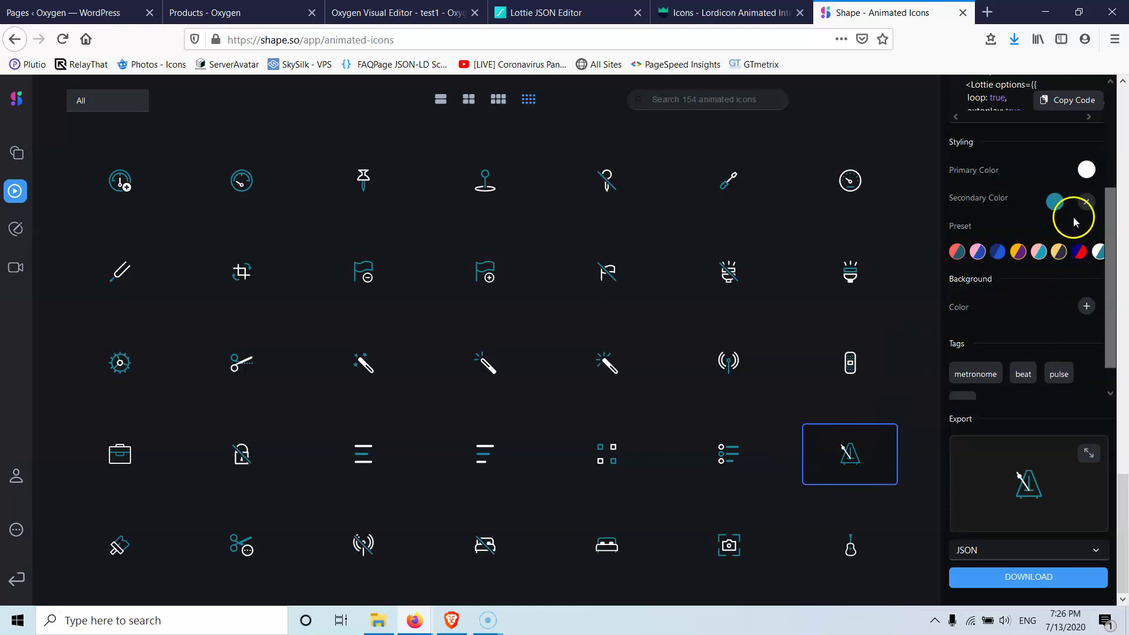
click(1085, 171)
mouse_move(810, 360)
mouse_down()
mouse_move(749, 396)
mouse_move(744, 415)
mouse_up()
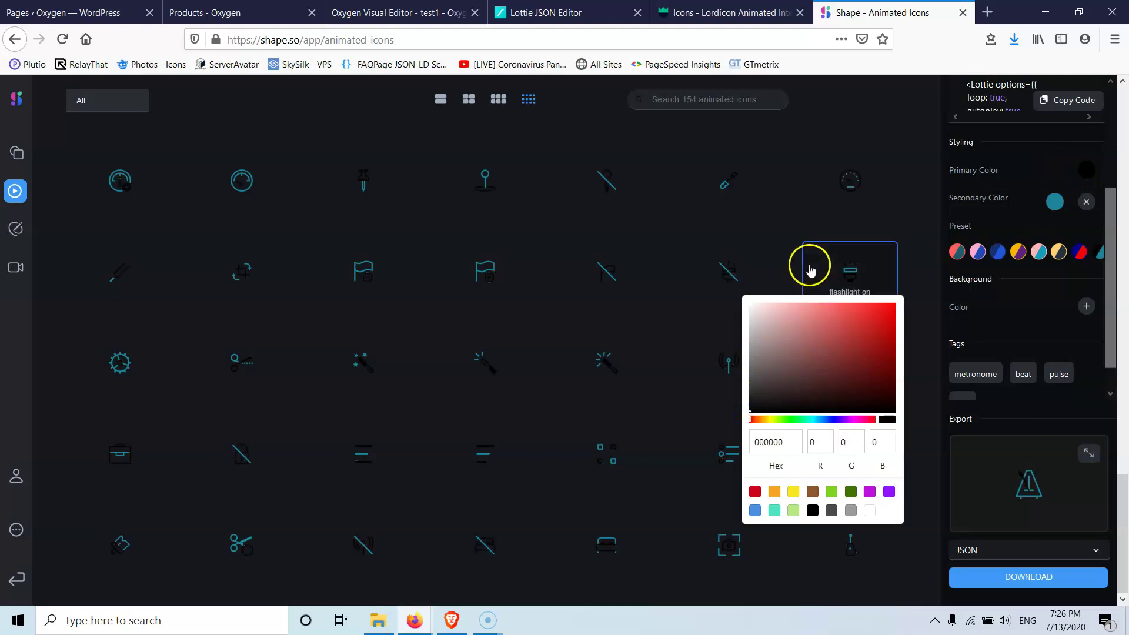
Download the recolored metronome icon as JSON, overwriting speedometer-simple-animated.json in the jason folder.
click(1021, 578)
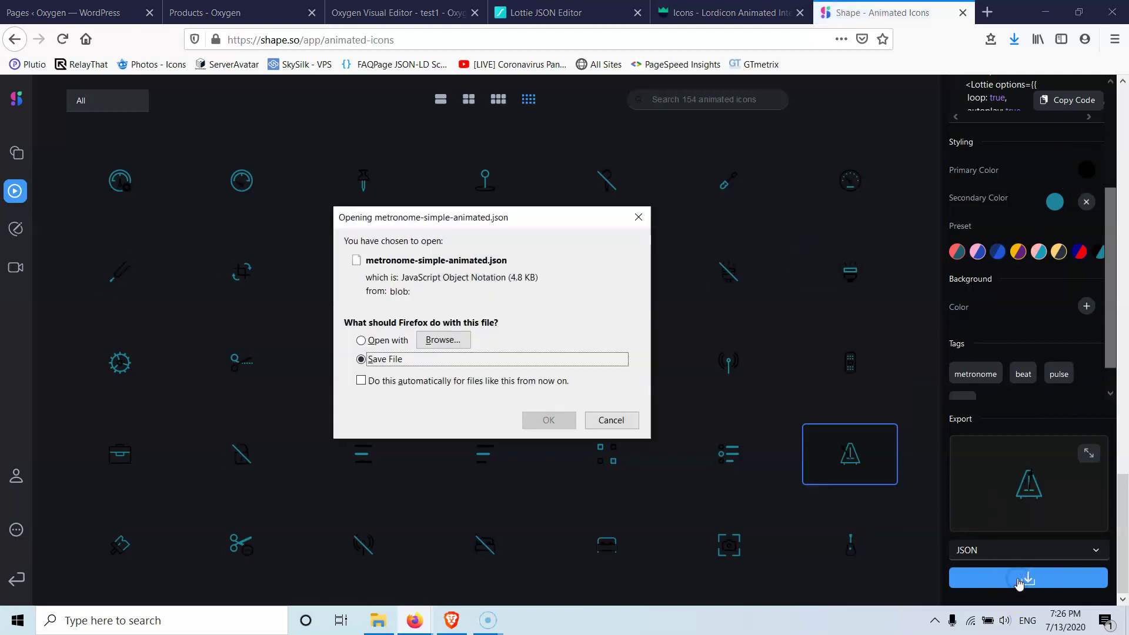
click(541, 421)
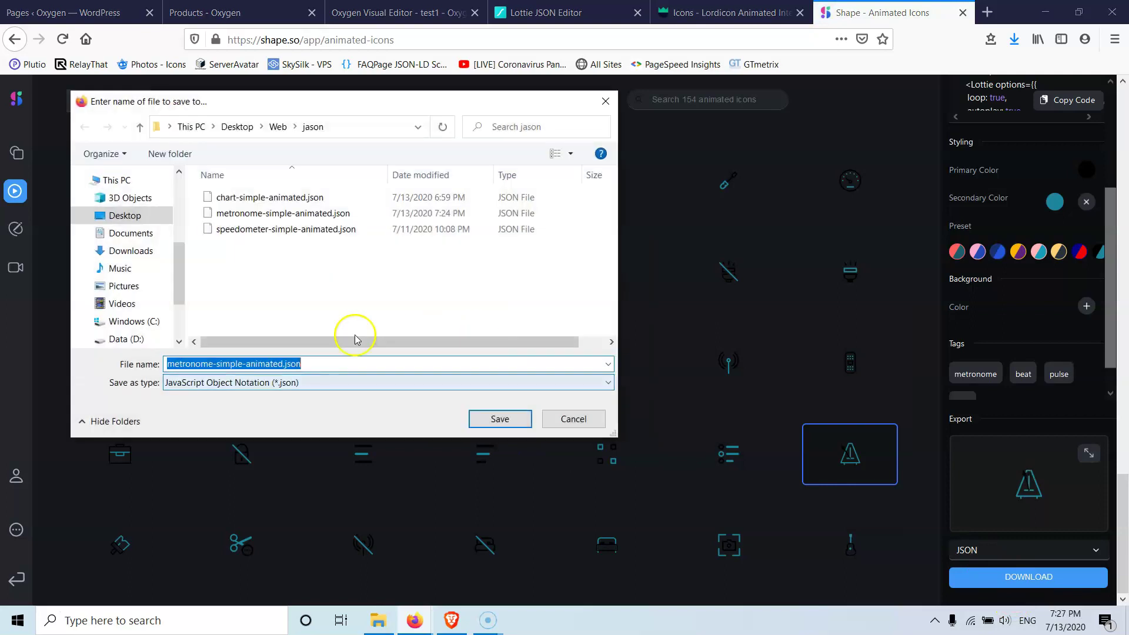
click(254, 230)
click(504, 419)
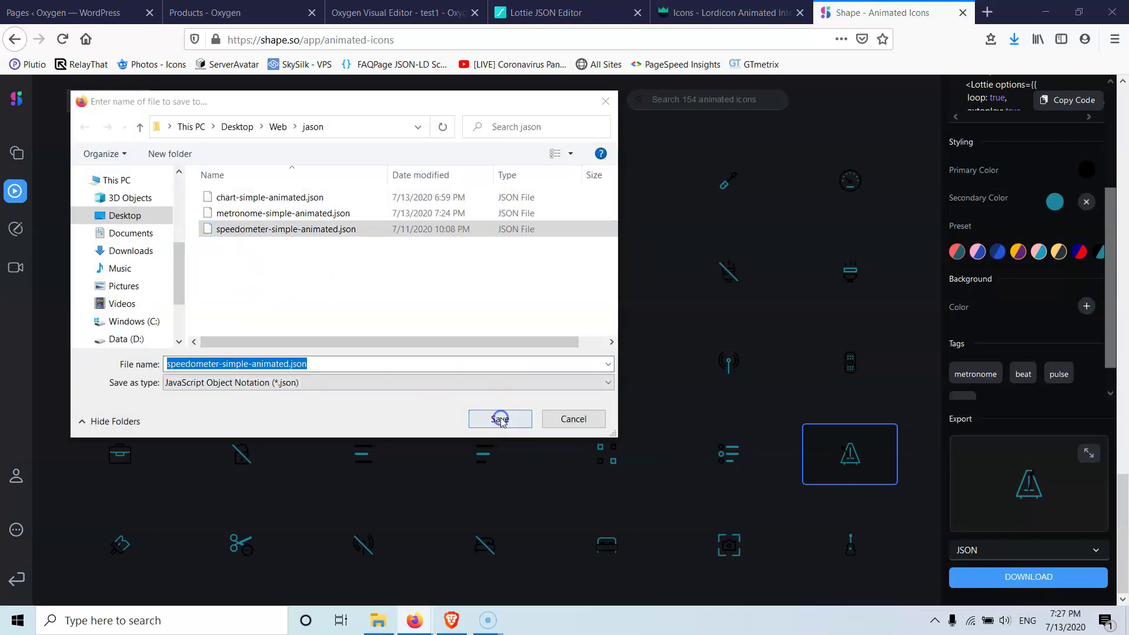
click(589, 311)
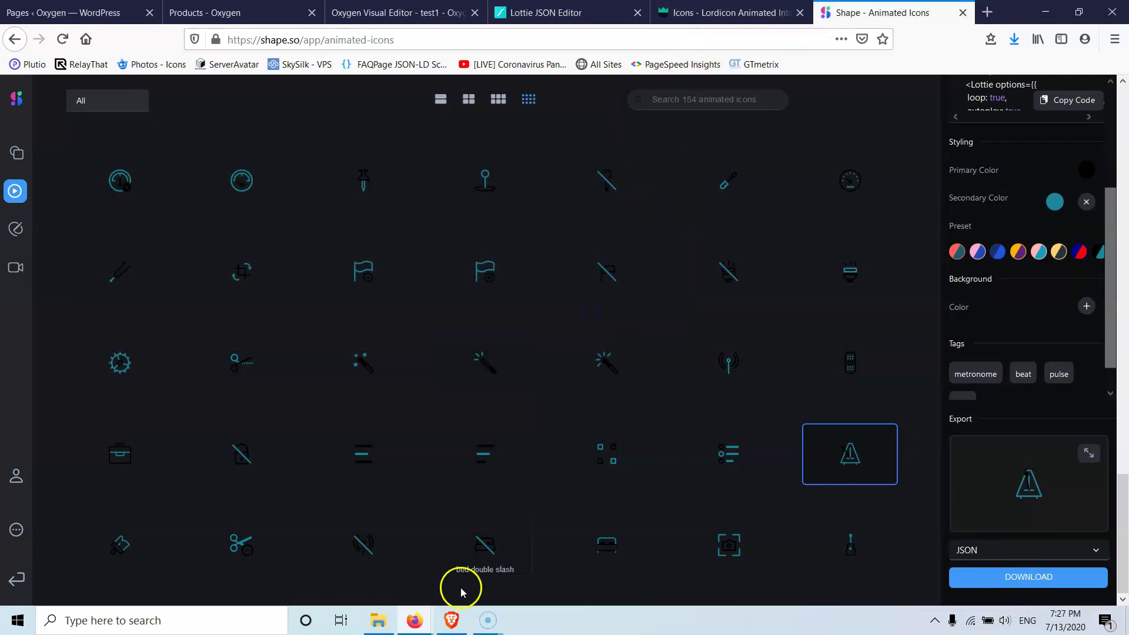
Go back to LottieFiles, check the uploaded speedometer animation's preview and close it.
click(559, 14)
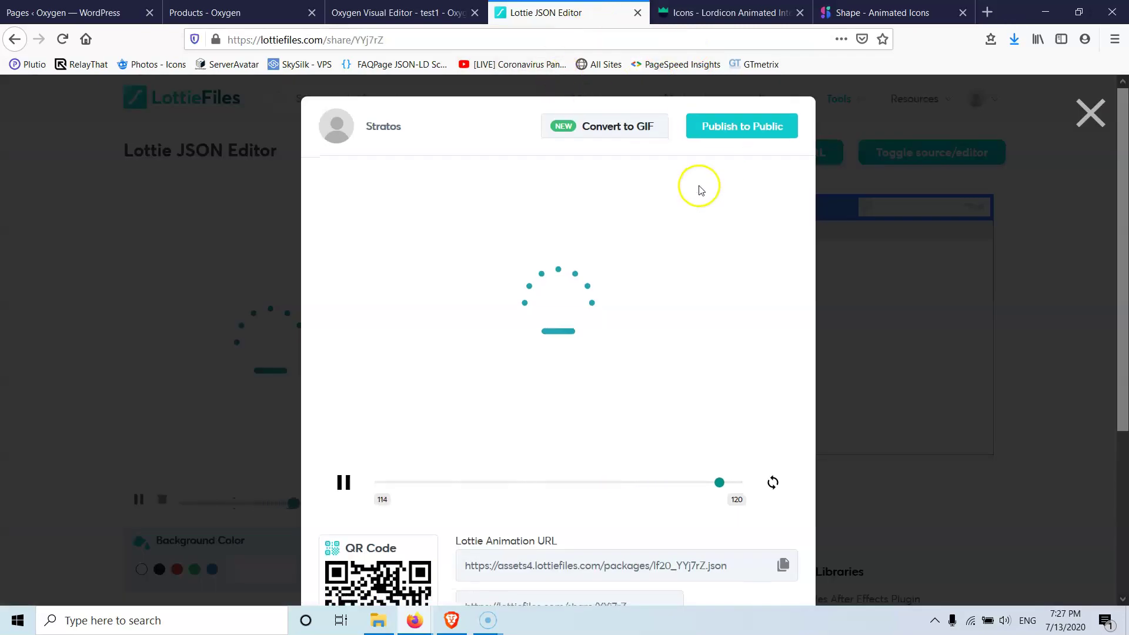
scroll(688, 265, down, 4)
scroll(715, 253, up, 4)
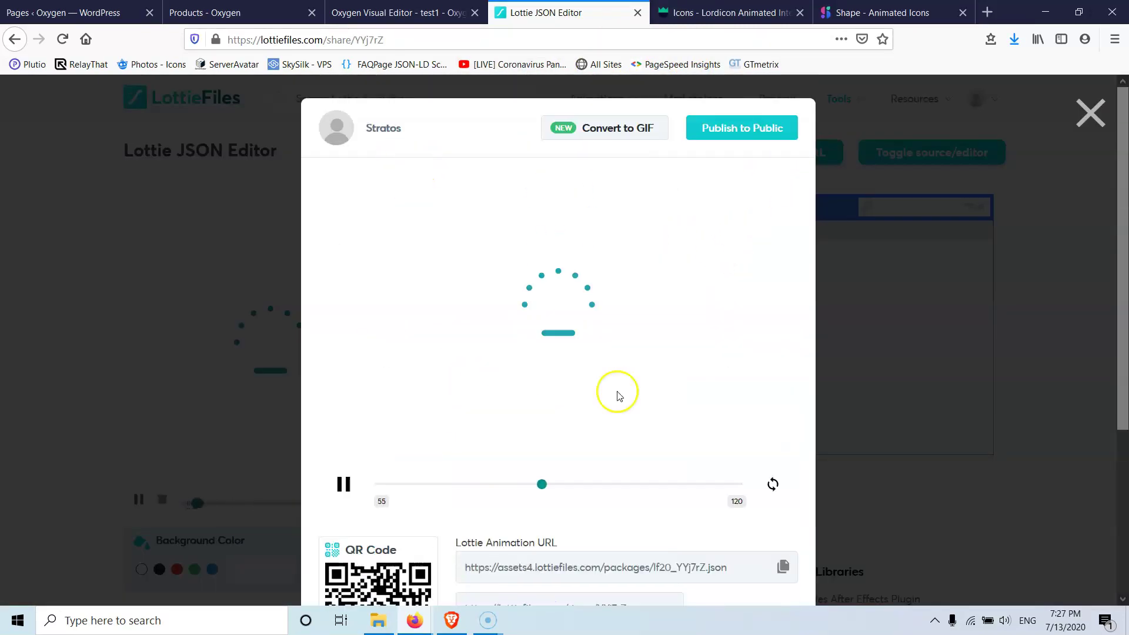
click(1087, 113)
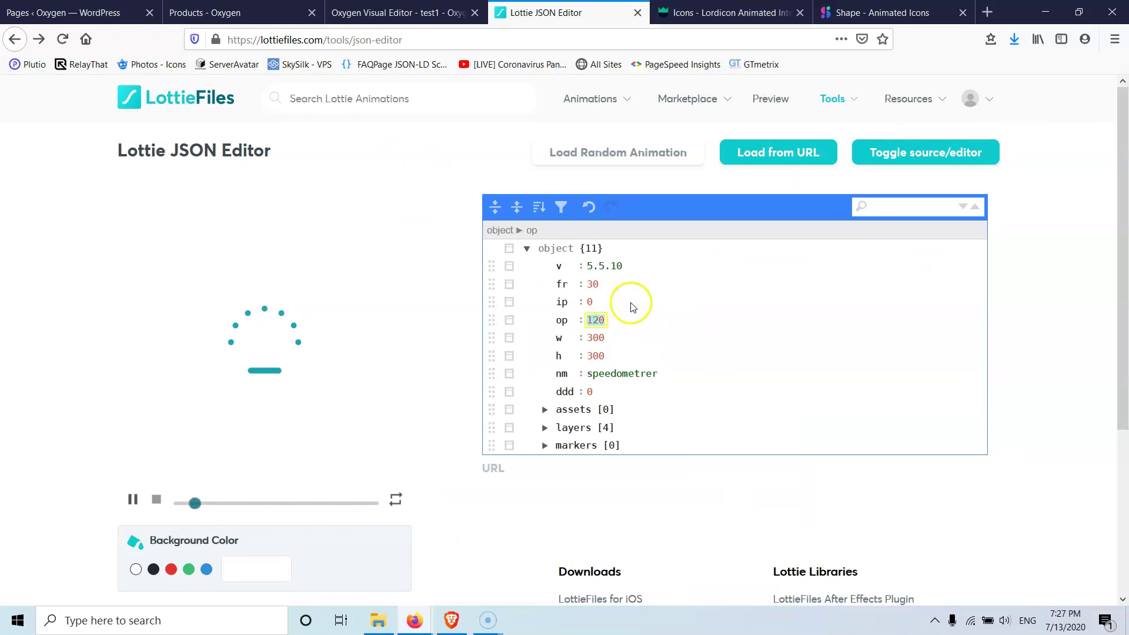
Reopen an empty Lottie JSON Editor, load the updated speedometer-simple-animated.json from the jason folder and minimize the folder window.
scroll(353, 353, down, 4)
scroll(412, 353, up, 4)
click(829, 95)
click(803, 254)
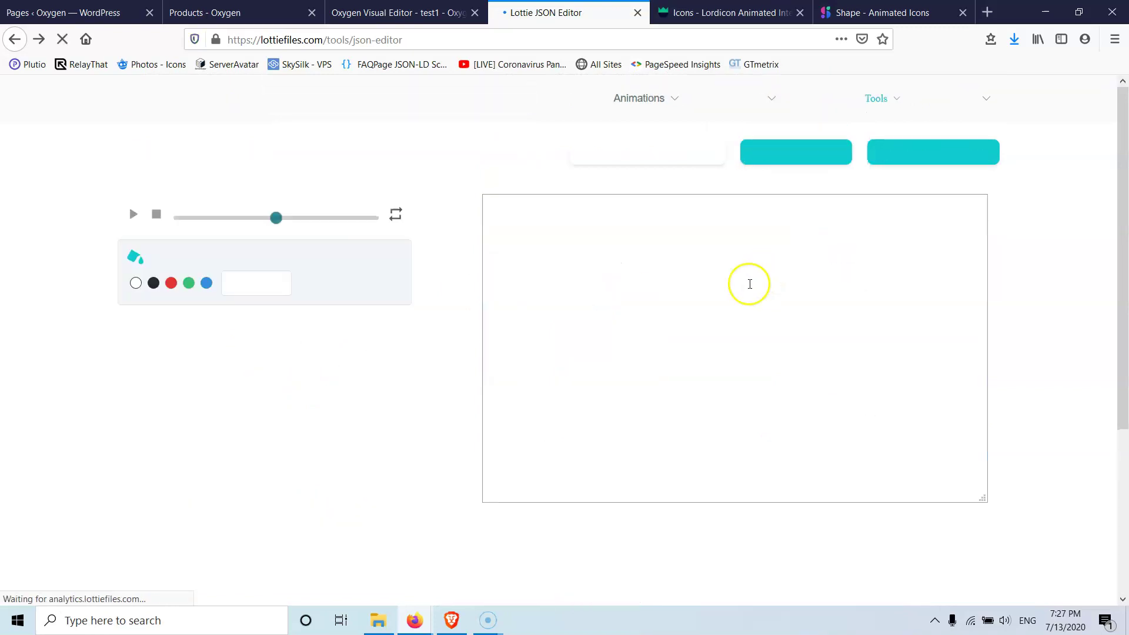
click(378, 620)
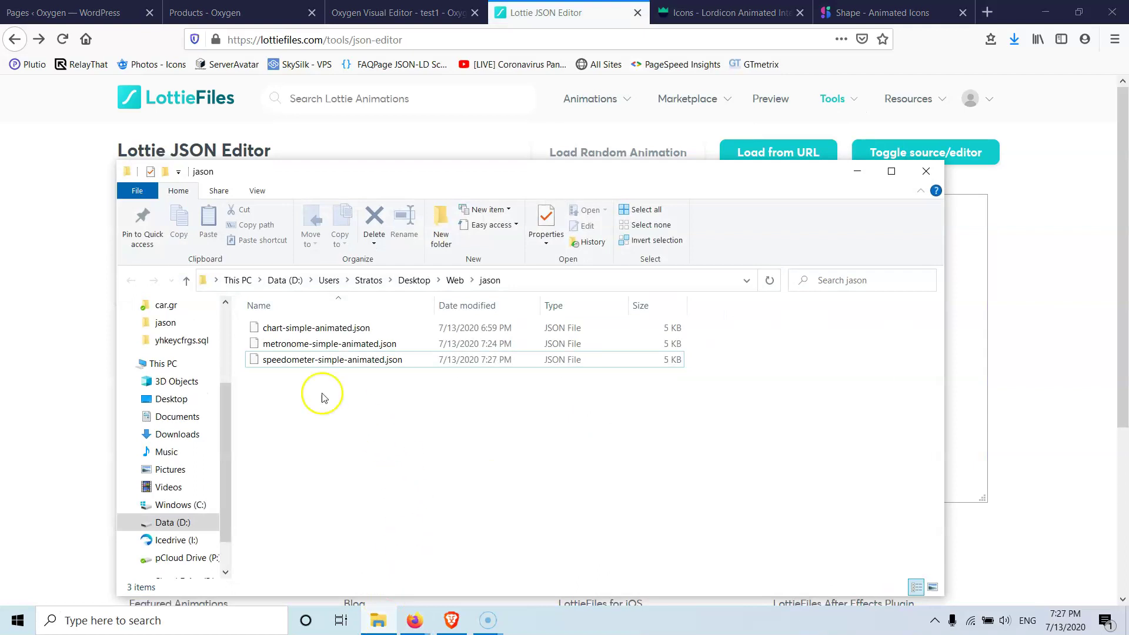
drag(487, 171, 1049, 180)
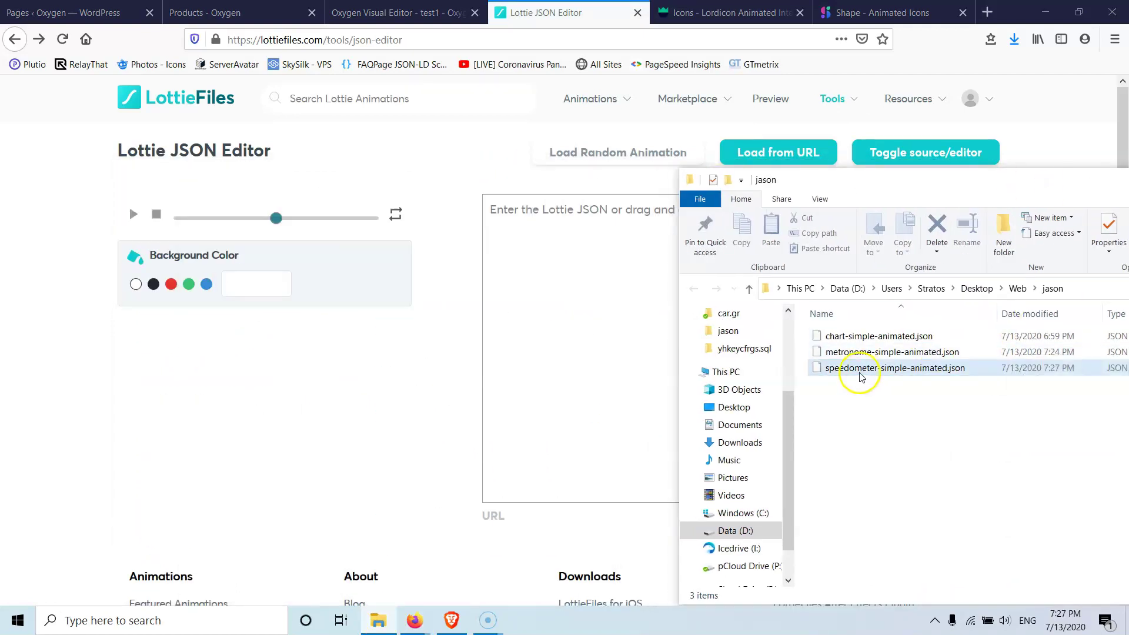
drag(860, 372, 571, 359)
drag(1103, 176, 695, 155)
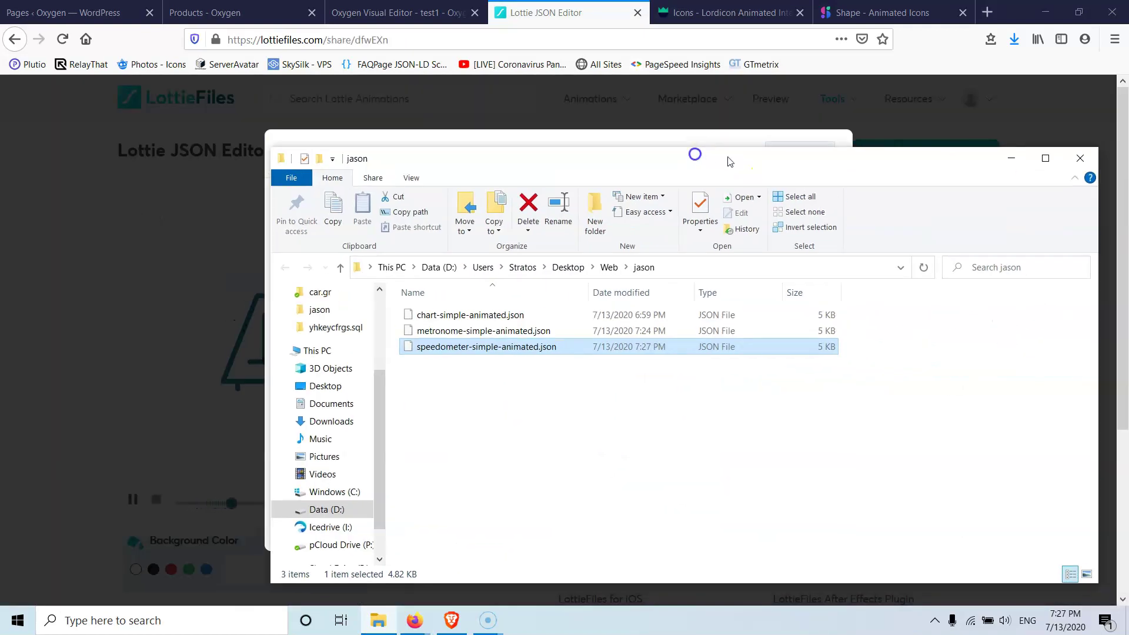
click(1012, 159)
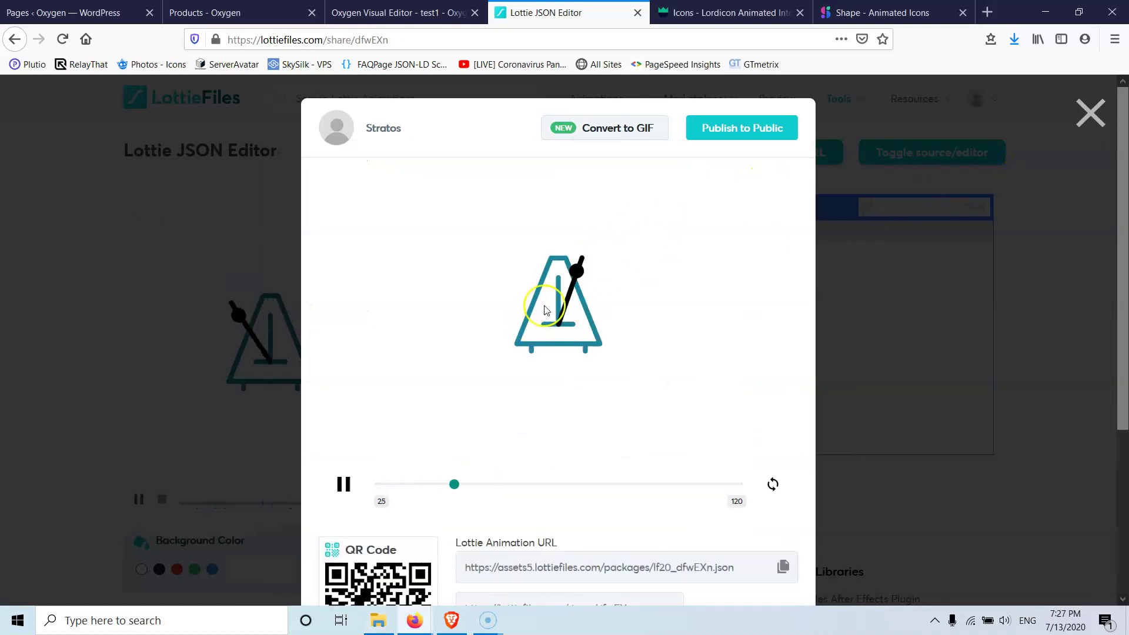
Copy the Lottie Animation URL of the uploaded metronome and close its preview.
scroll(526, 304, down, 2)
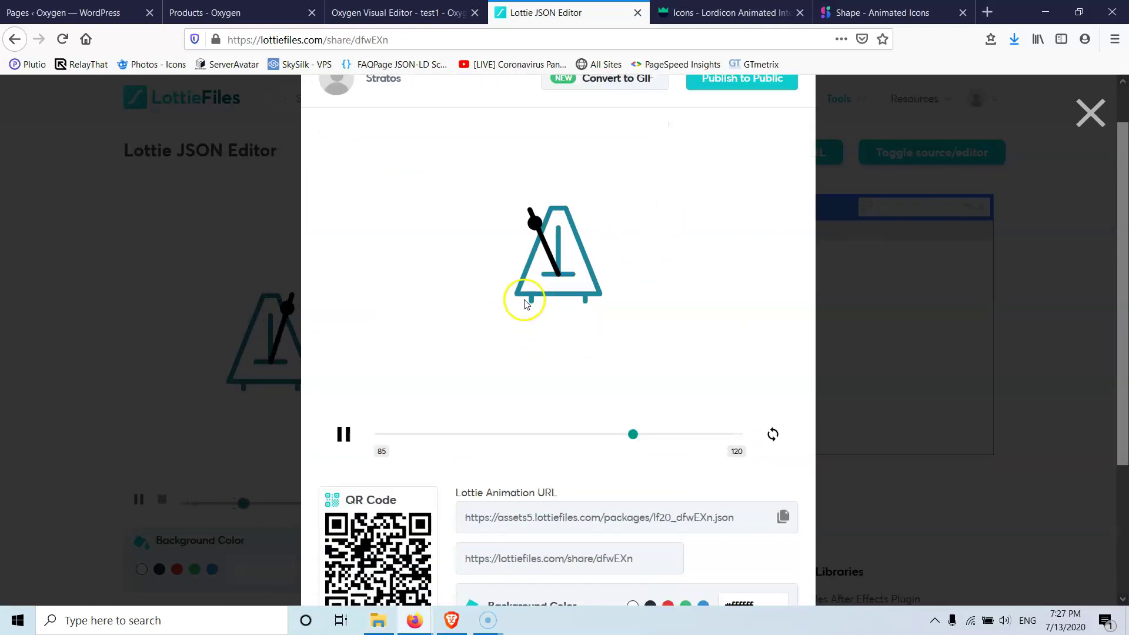
scroll(541, 318, down, 3)
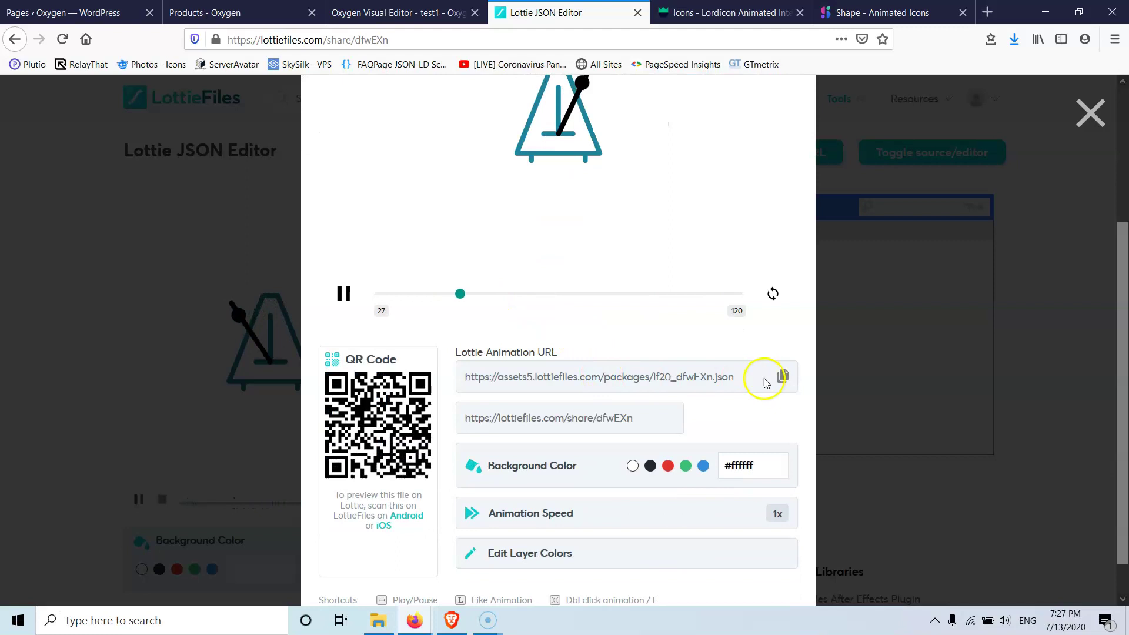
click(783, 377)
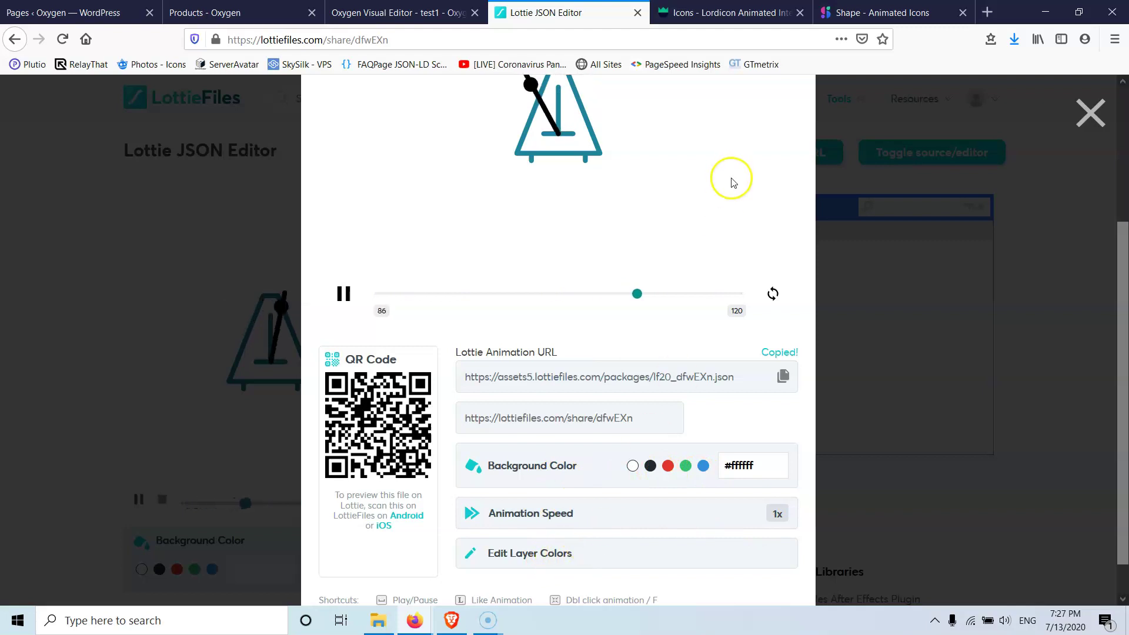
scroll(728, 177, up, 3)
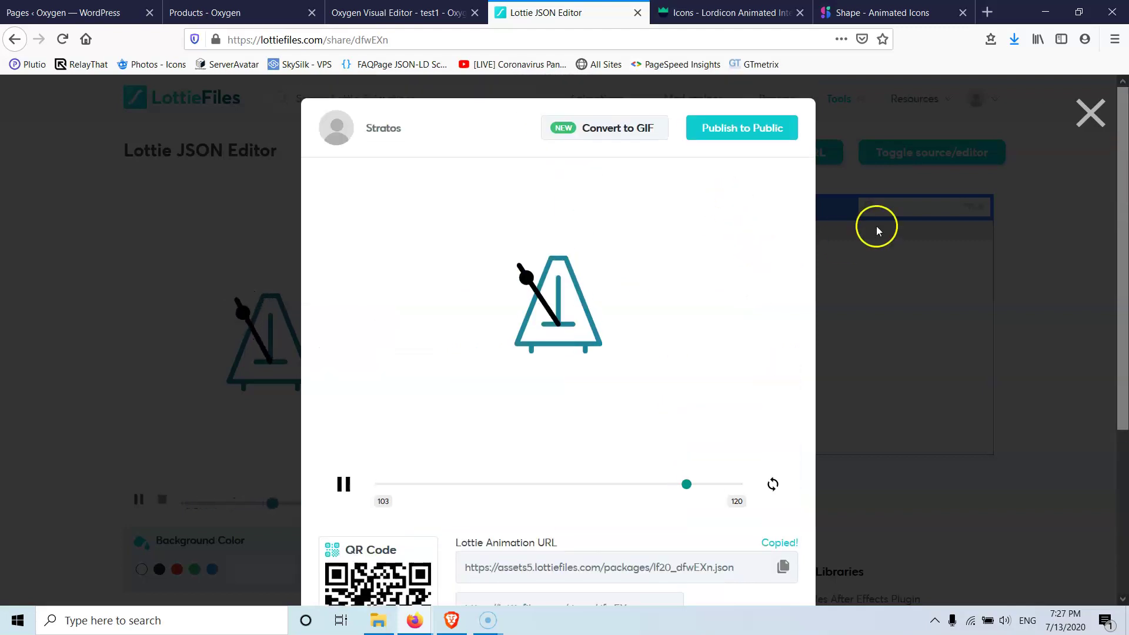
click(1090, 112)
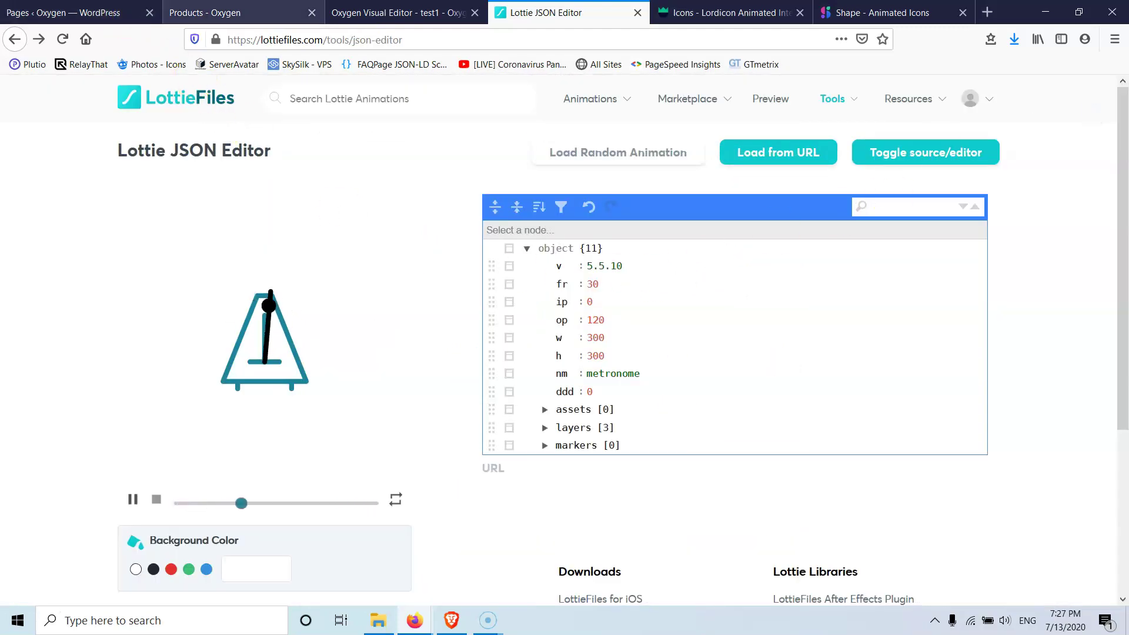
In the Oxygen editor, replace the Lottie animation's JSON URL with the copied address ending in lf20_dfwEXn.json.
click(353, 12)
triple_click(96, 321)
key(ctrl+v)
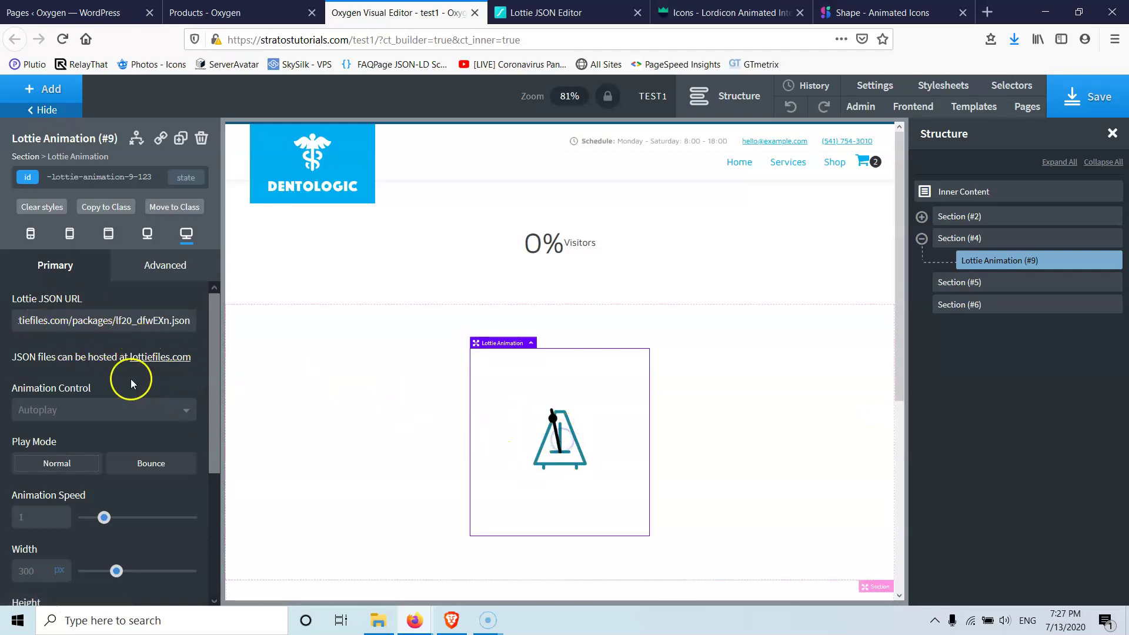
Set the metronome Lottie animation's width to 324 px.
scroll(83, 358, down, 3)
scroll(30, 317, up, 2)
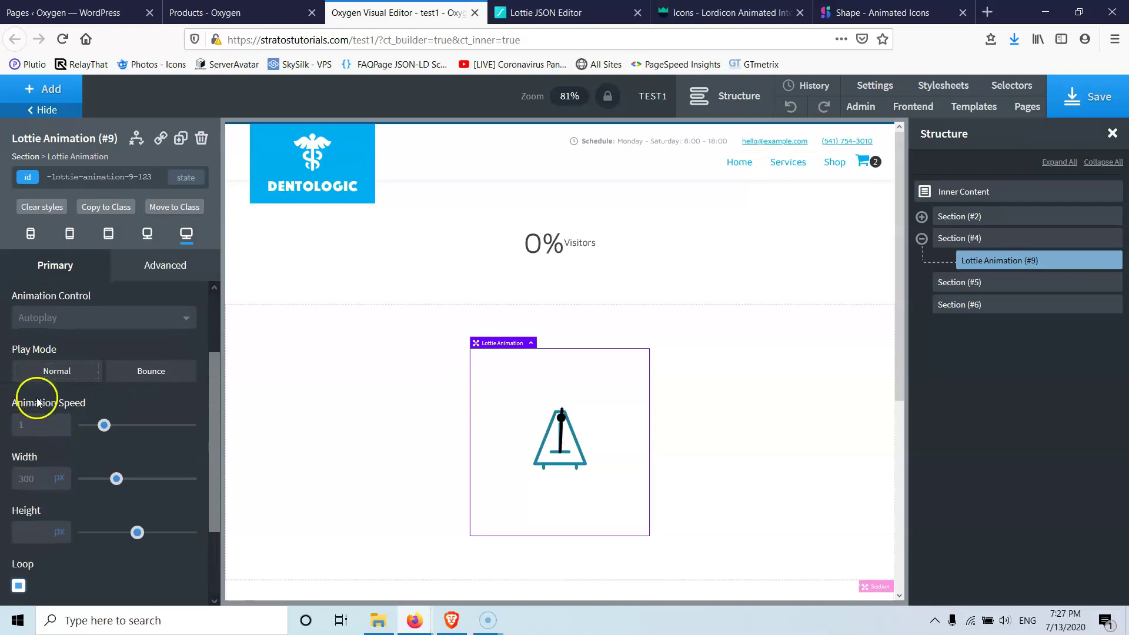
scroll(22, 479, down, 2)
mouse_move(114, 404)
mouse_down()
mouse_move(101, 393)
mouse_move(151, 398)
mouse_move(120, 397)
mouse_up()
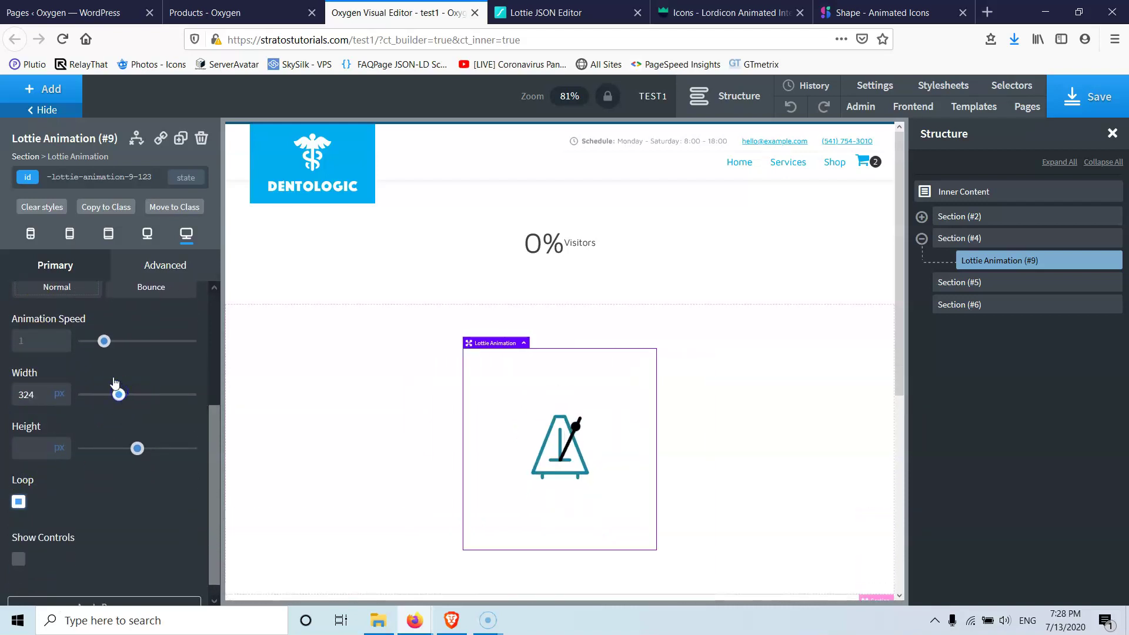
Try the Show Controls option on the Lottie animation, applying the parameters, and turn the controls off again.
scroll(19, 457, down, 1)
click(18, 544)
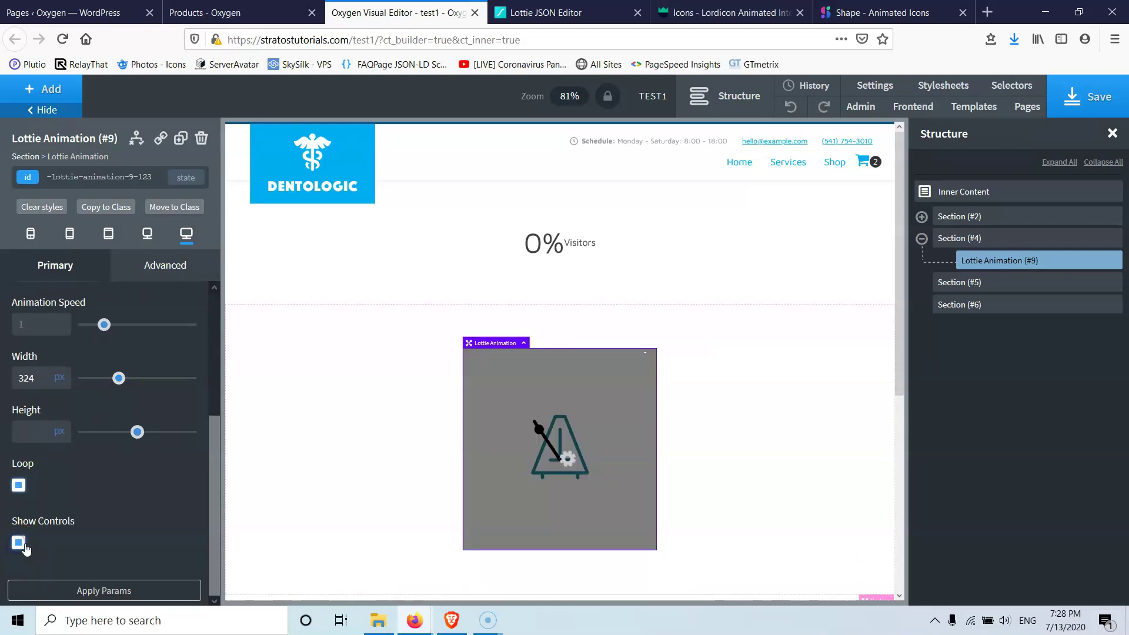
click(79, 595)
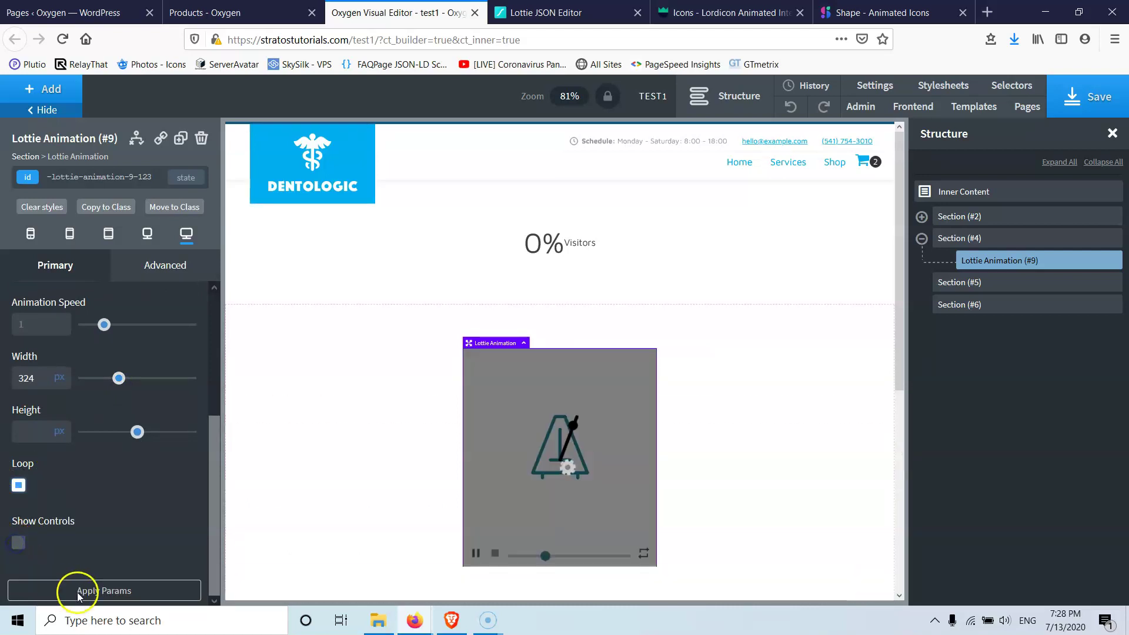
click(111, 595)
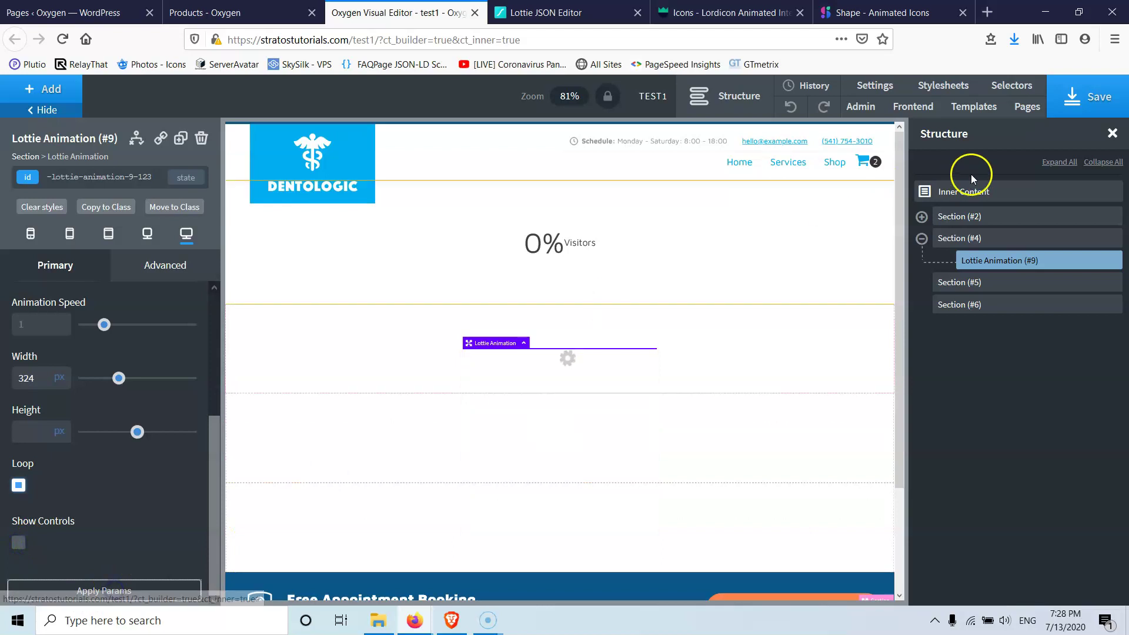
Save the test1 page, close the Lottie JSON Editor tab and view the page on the front end.
click(1101, 93)
click(565, 12)
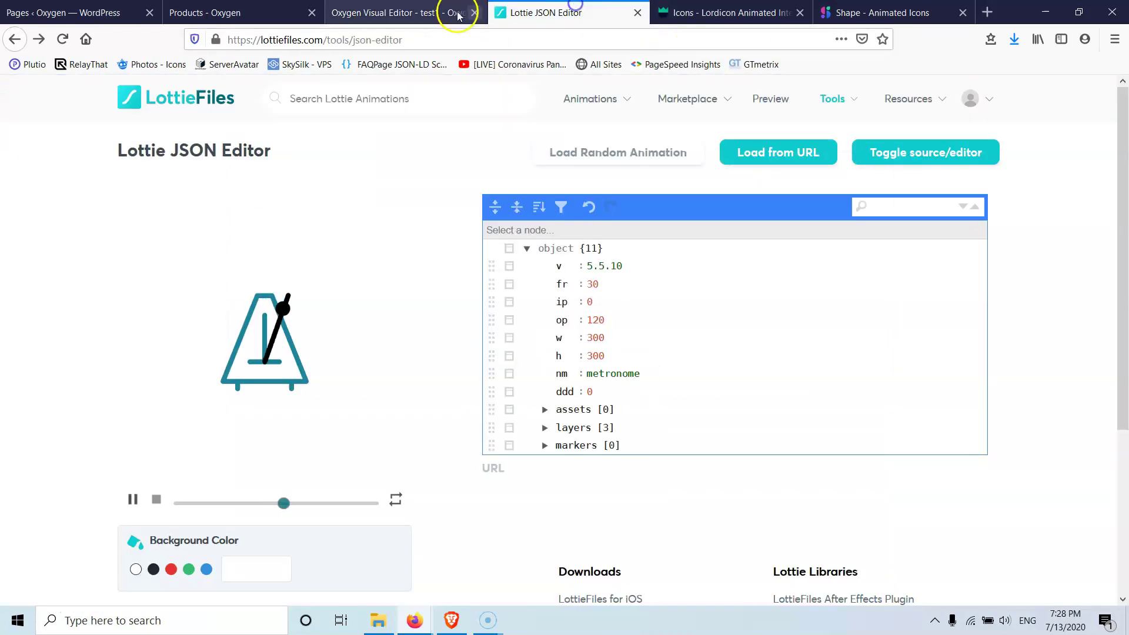
click(63, 39)
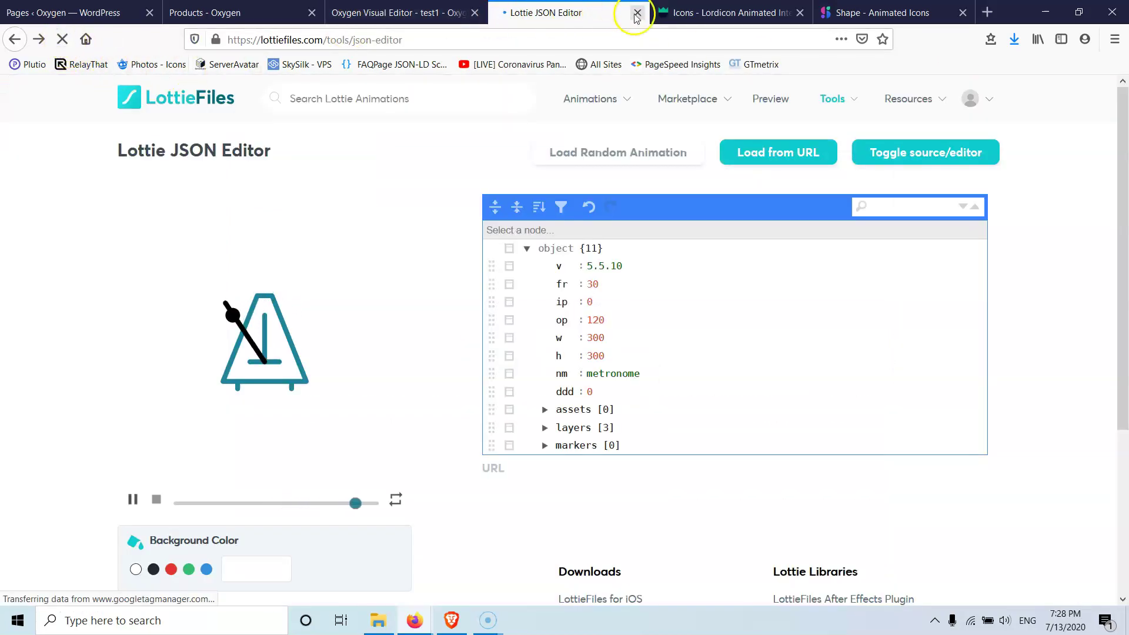
click(637, 13)
click(447, 12)
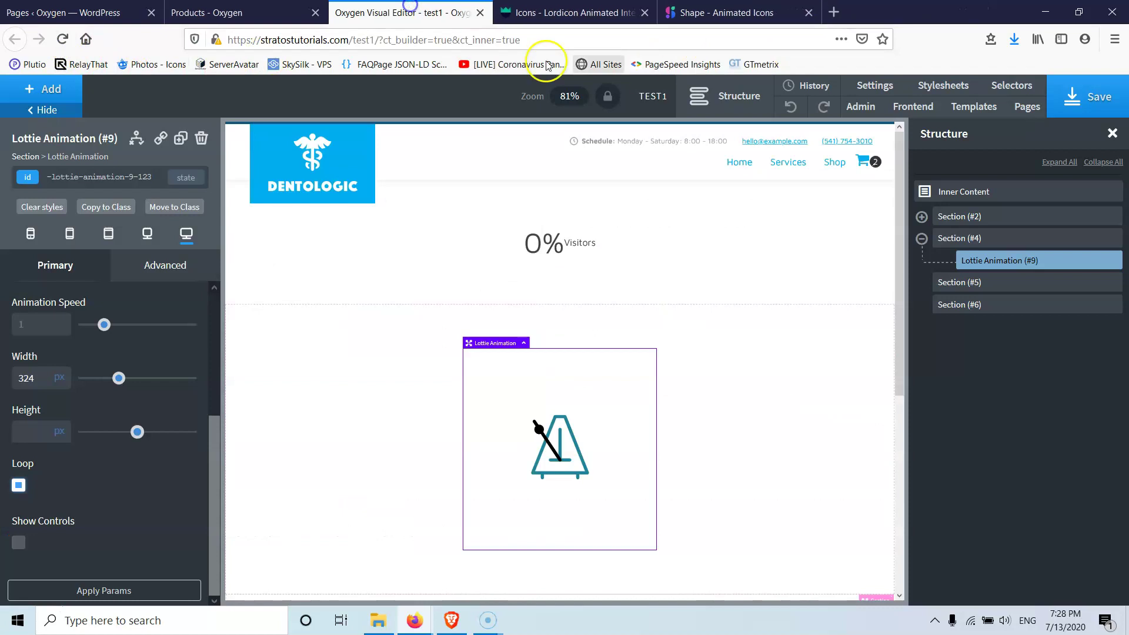
click(910, 108)
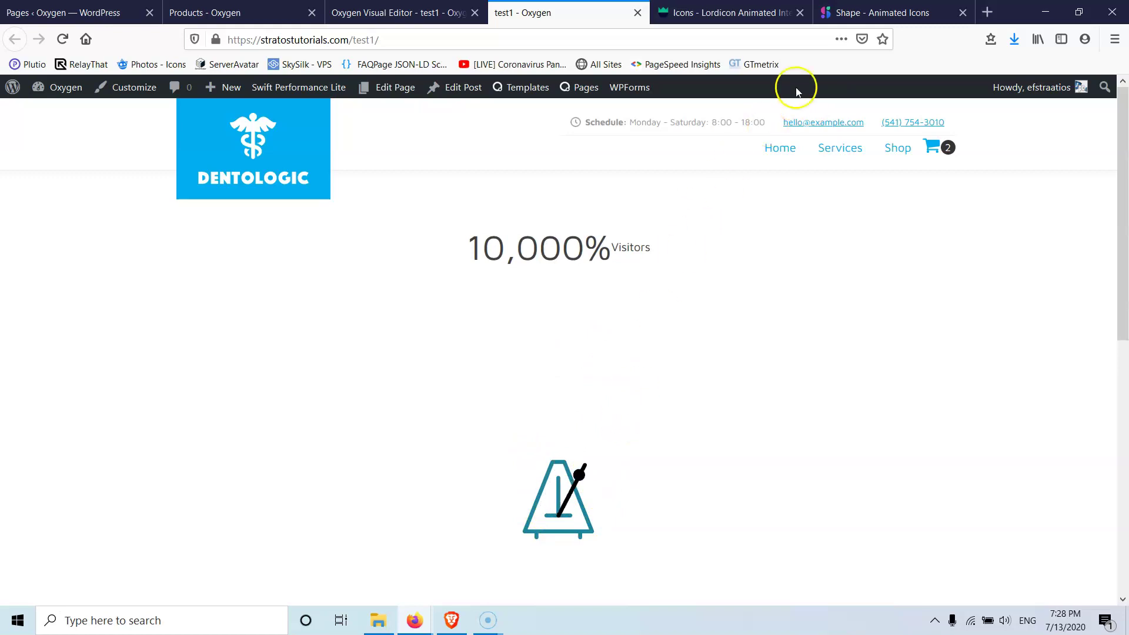
Browse Shape's animated illustrations, select the Office Desk illustration and cancel its download prompt.
click(878, 9)
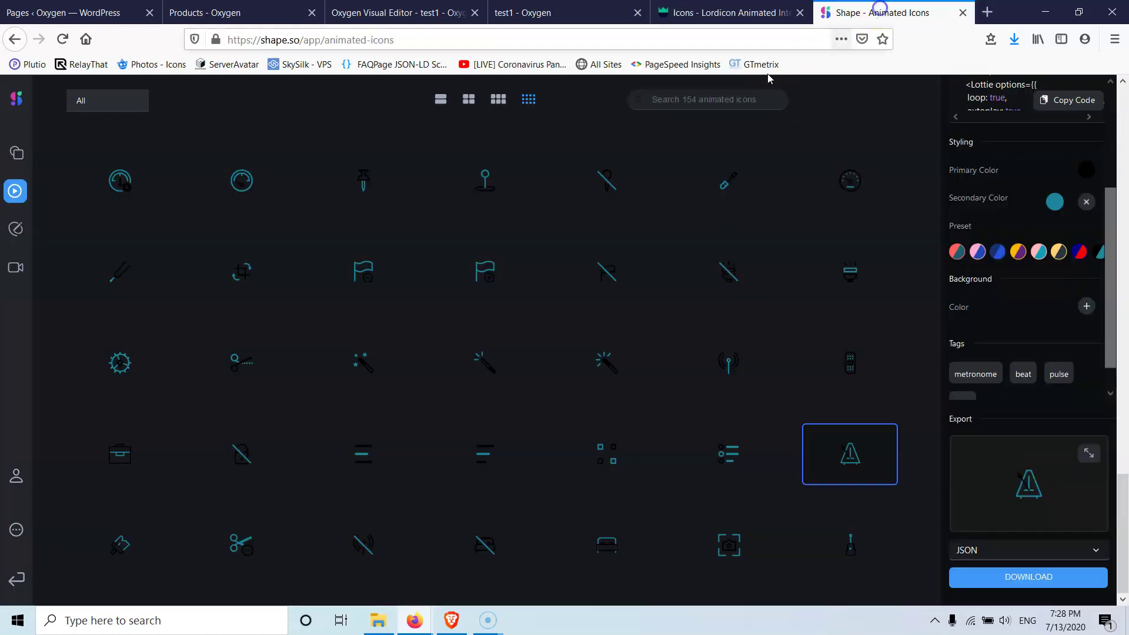
click(16, 268)
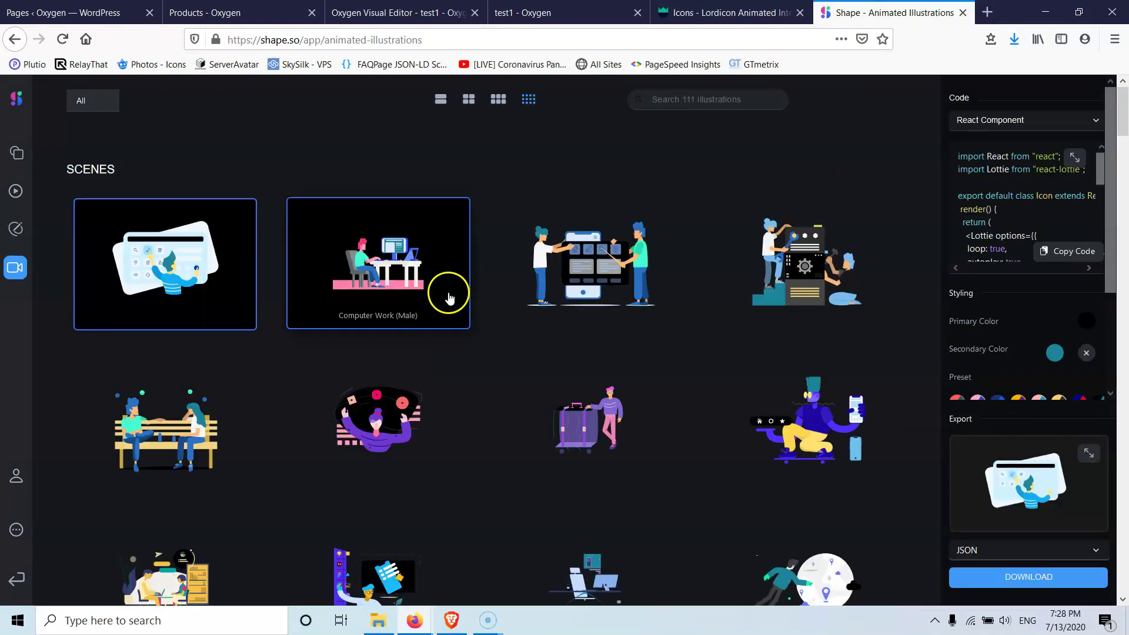
scroll(453, 292, down, 6)
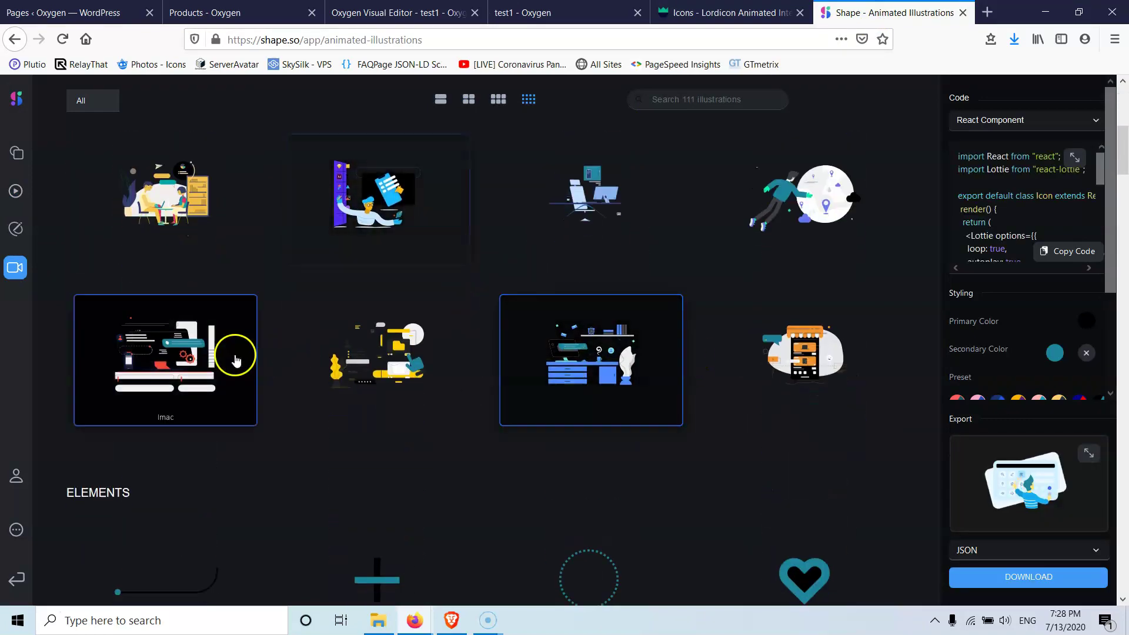
click(379, 220)
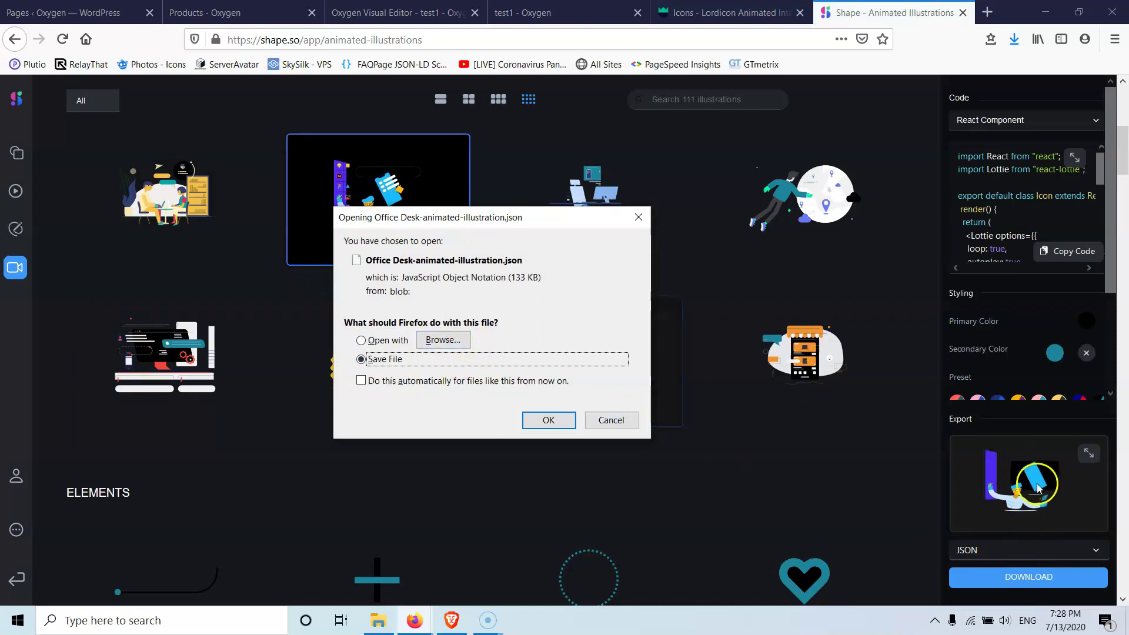
click(611, 420)
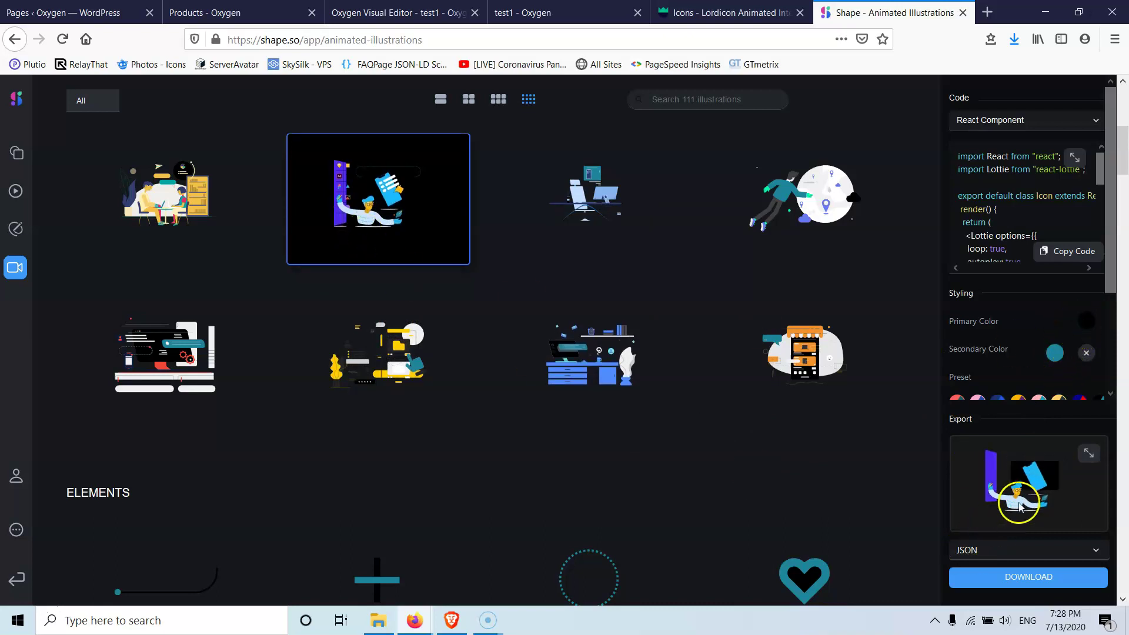
Set the primary color of the animated illustrations to red, hex FF0000.
click(1088, 325)
drag(858, 363, 897, 300)
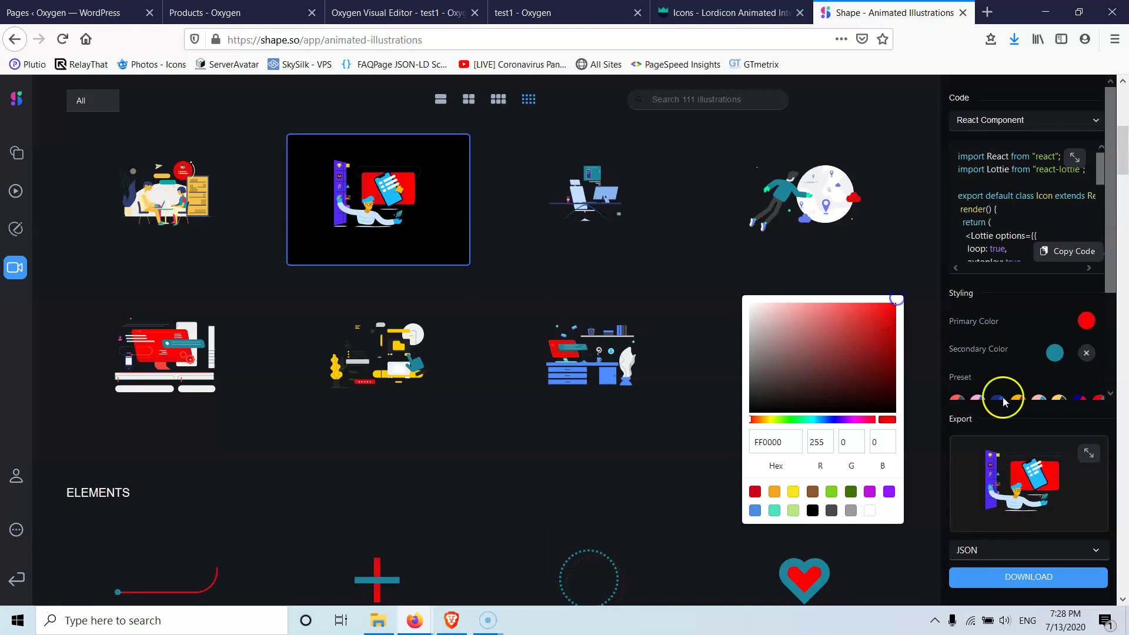
click(1030, 344)
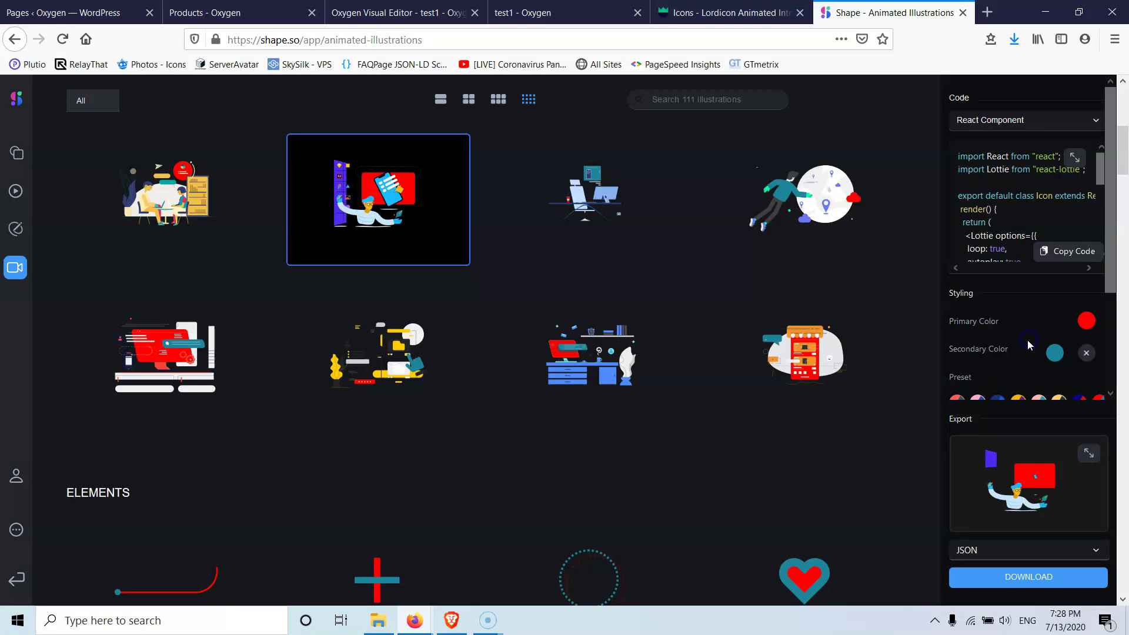
Download the recolored Office Desk illustration as a JSON file into the jason folder.
click(1032, 580)
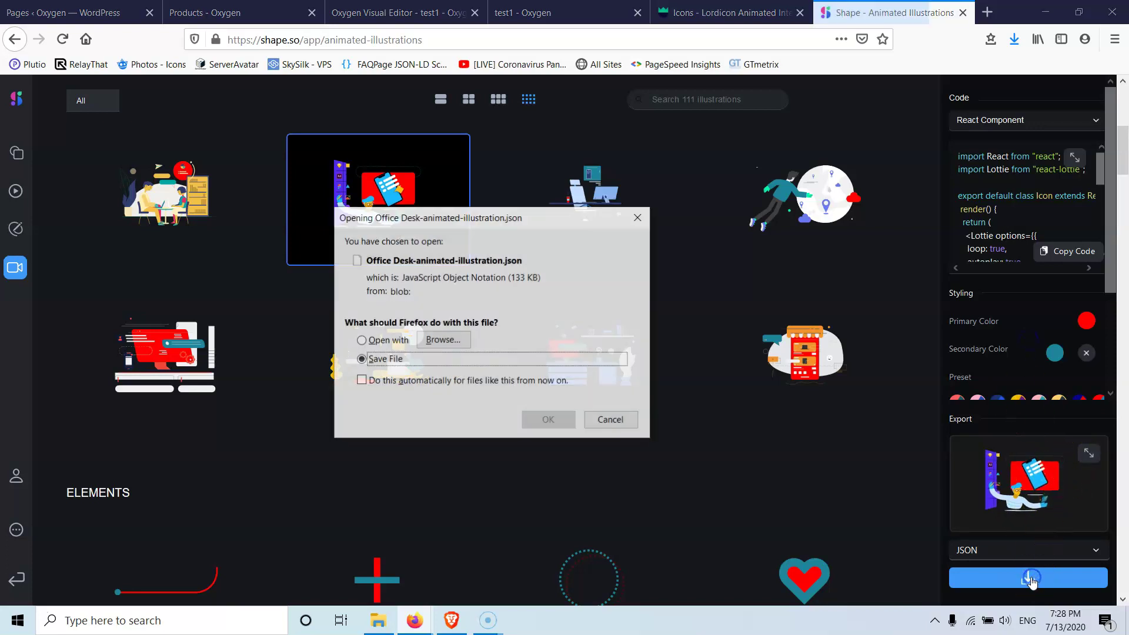
click(549, 421)
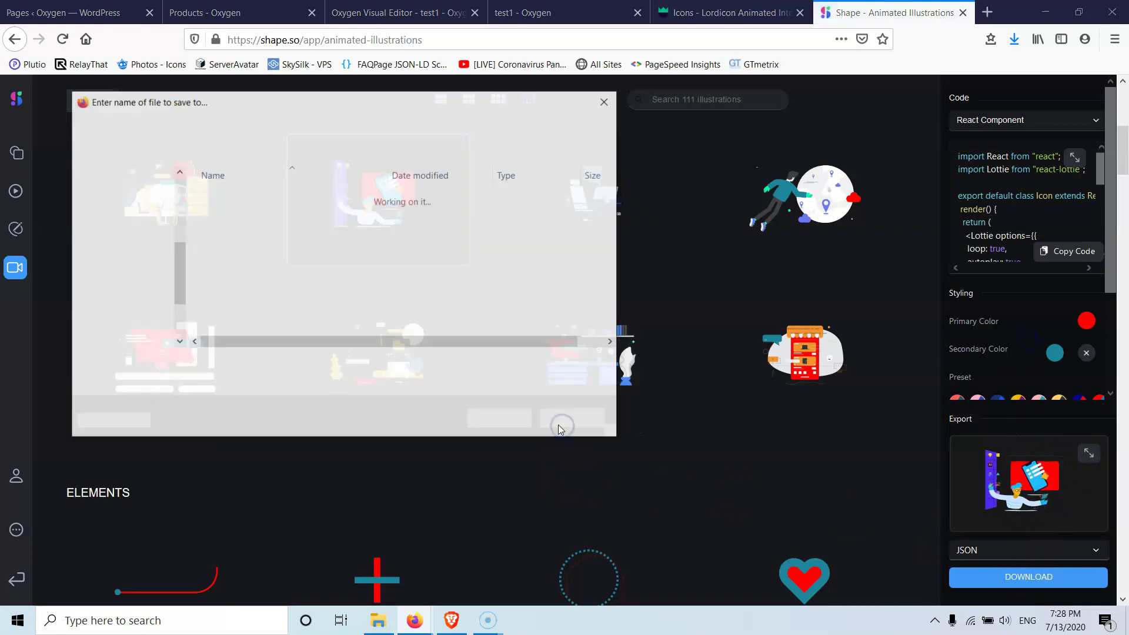
click(492, 420)
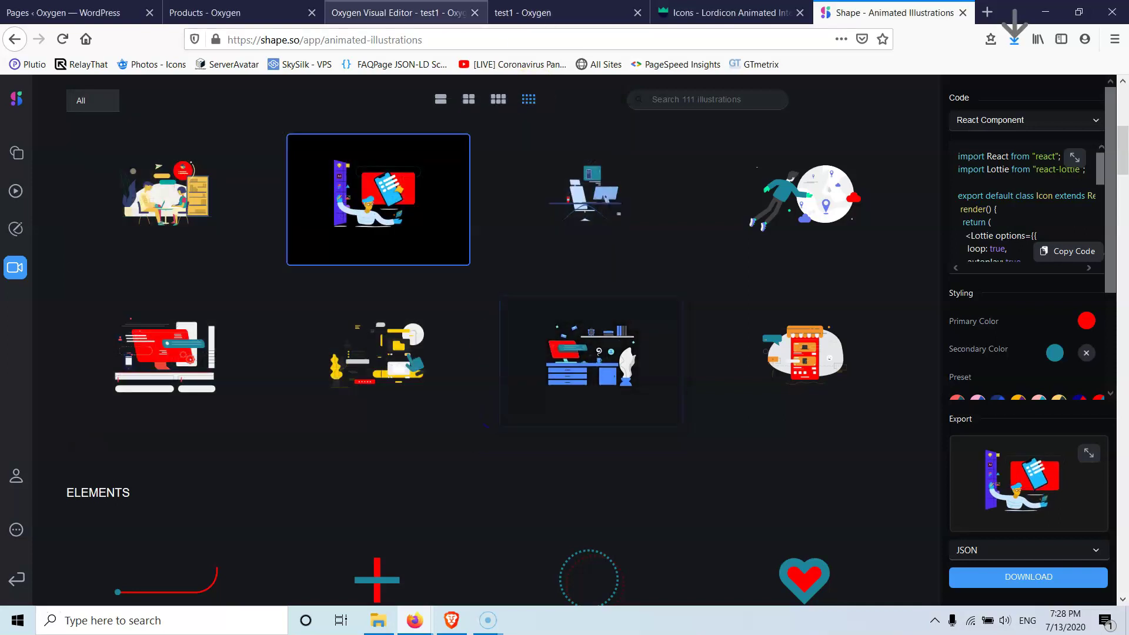
Open the LottieFiles preview and upload page linked in the Lottie Animation's settings in the Oxygen editor.
click(378, 13)
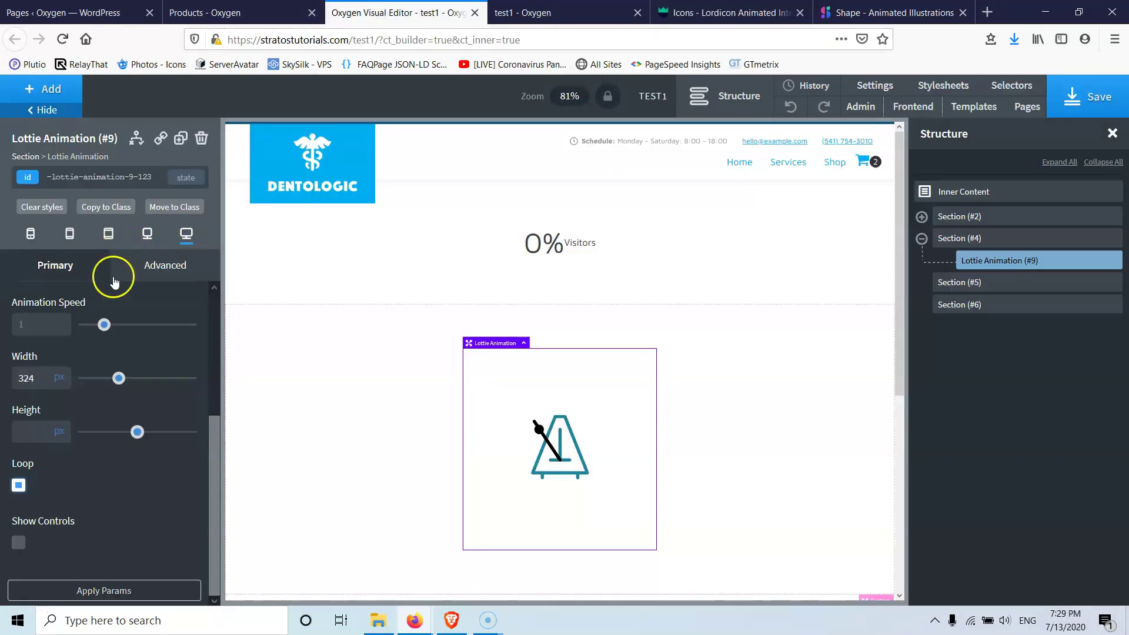
scroll(112, 369, up, 4)
click(156, 357)
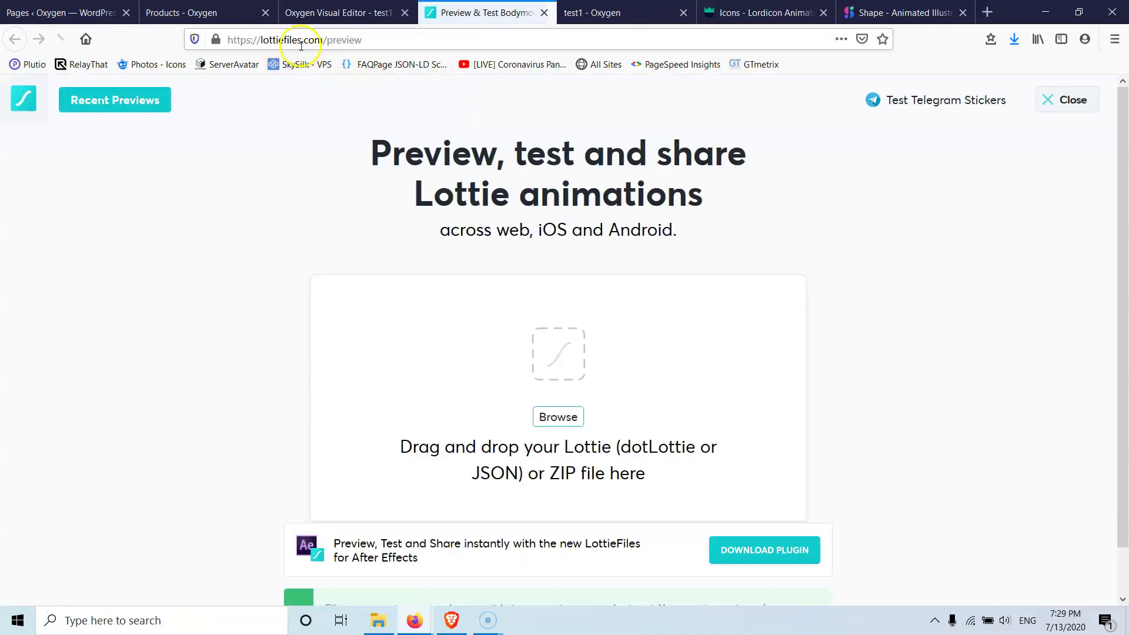
click(1054, 107)
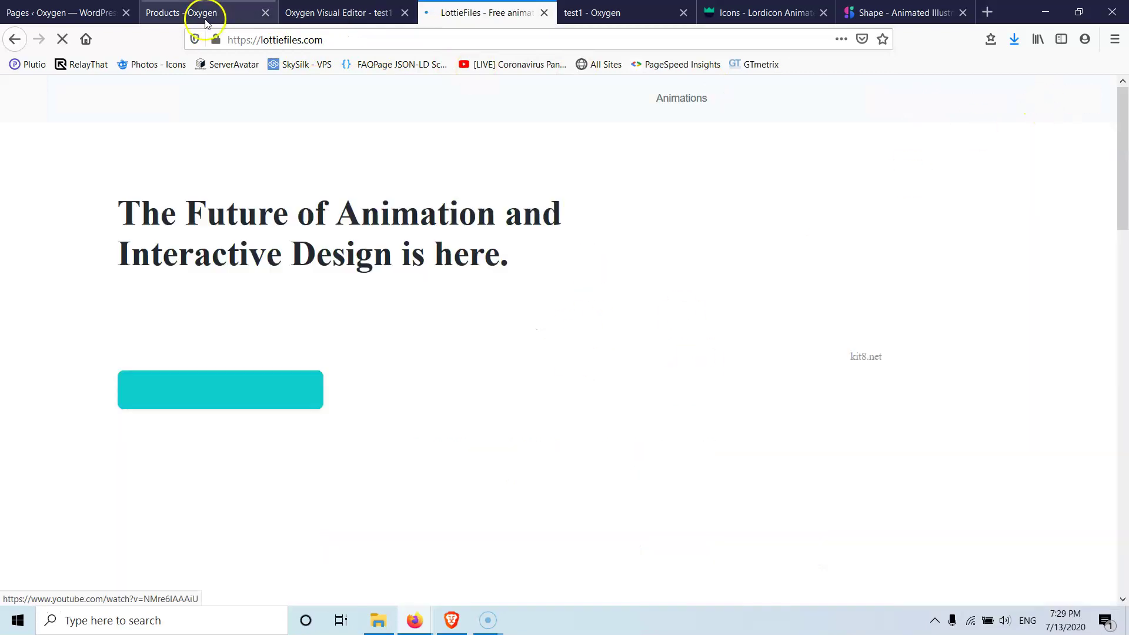
click(16, 40)
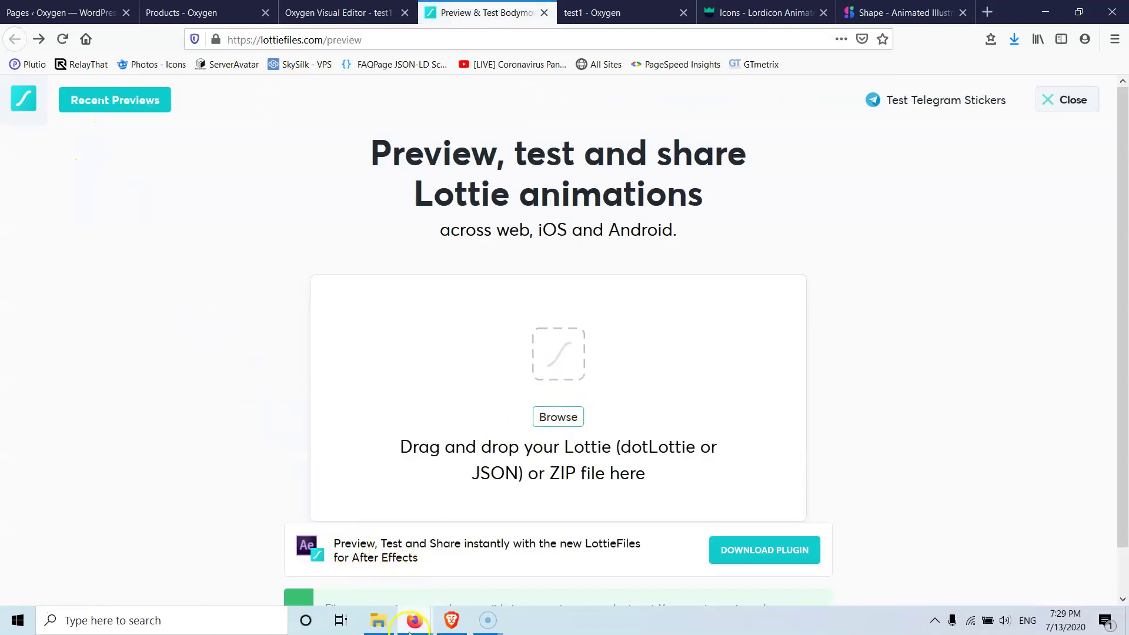
click(381, 627)
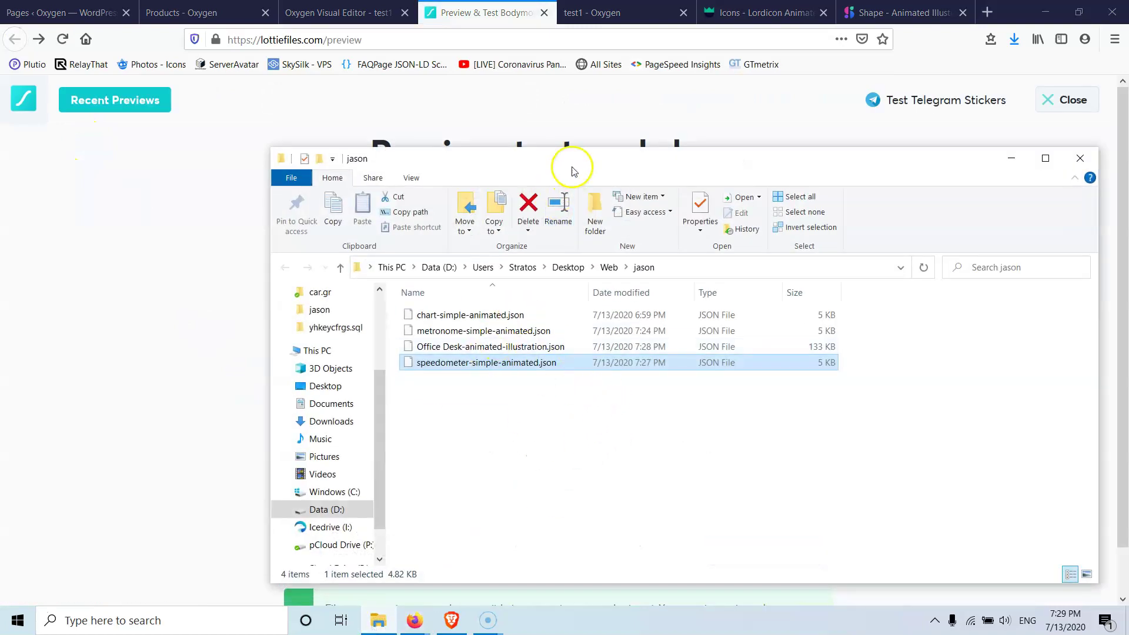
drag(570, 172, 826, 155)
drag(782, 355, 410, 372)
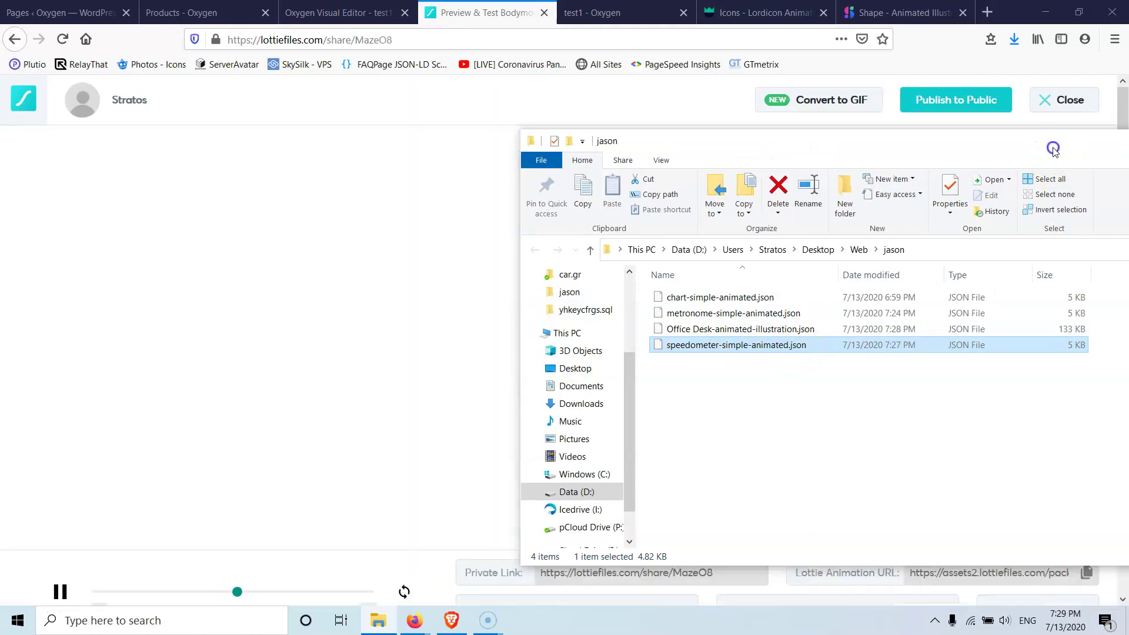
click(12, 40)
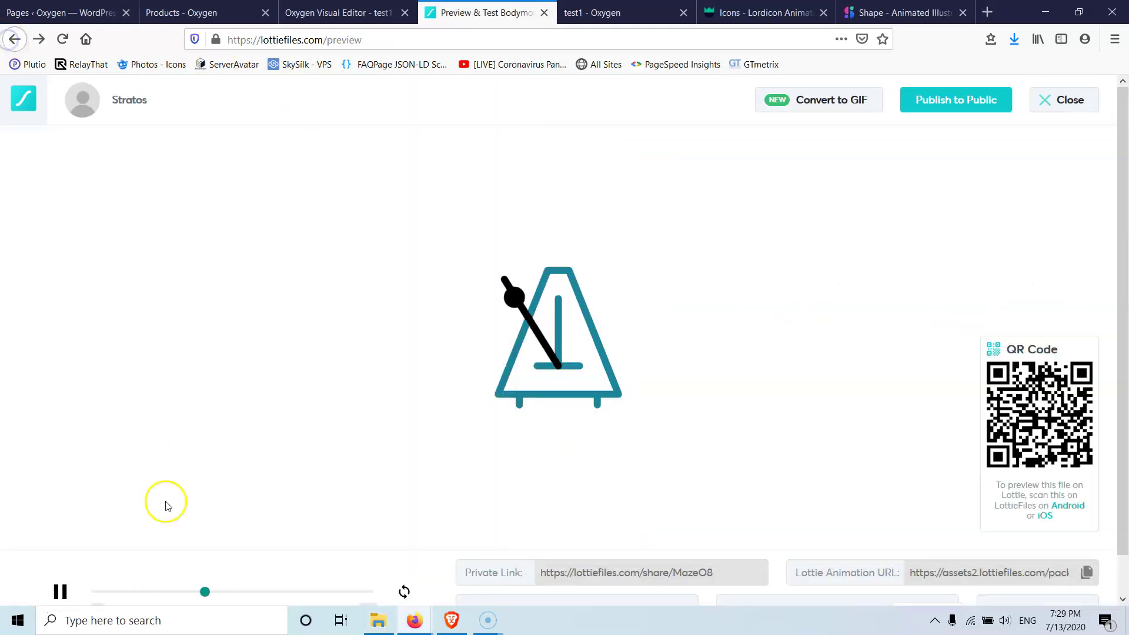
click(378, 620)
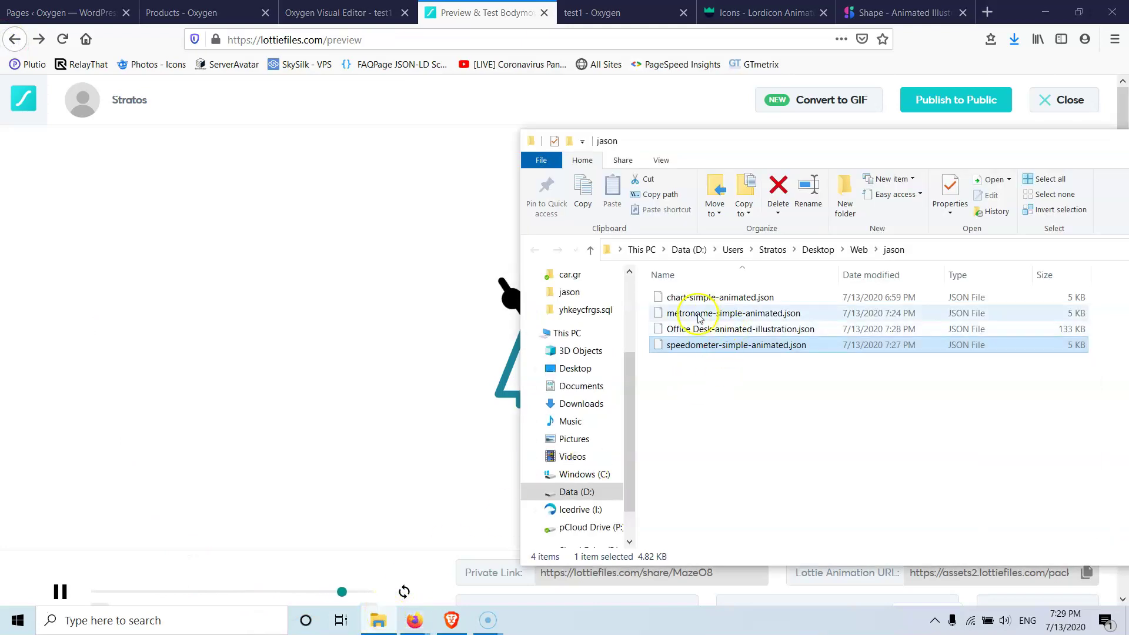
click(15, 40)
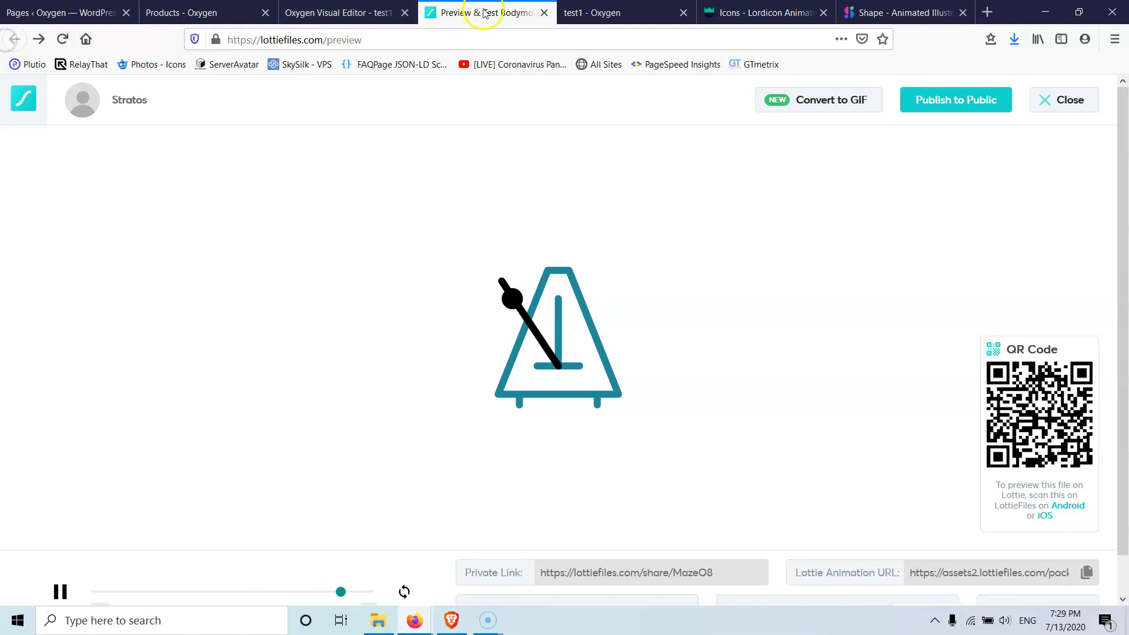
click(541, 13)
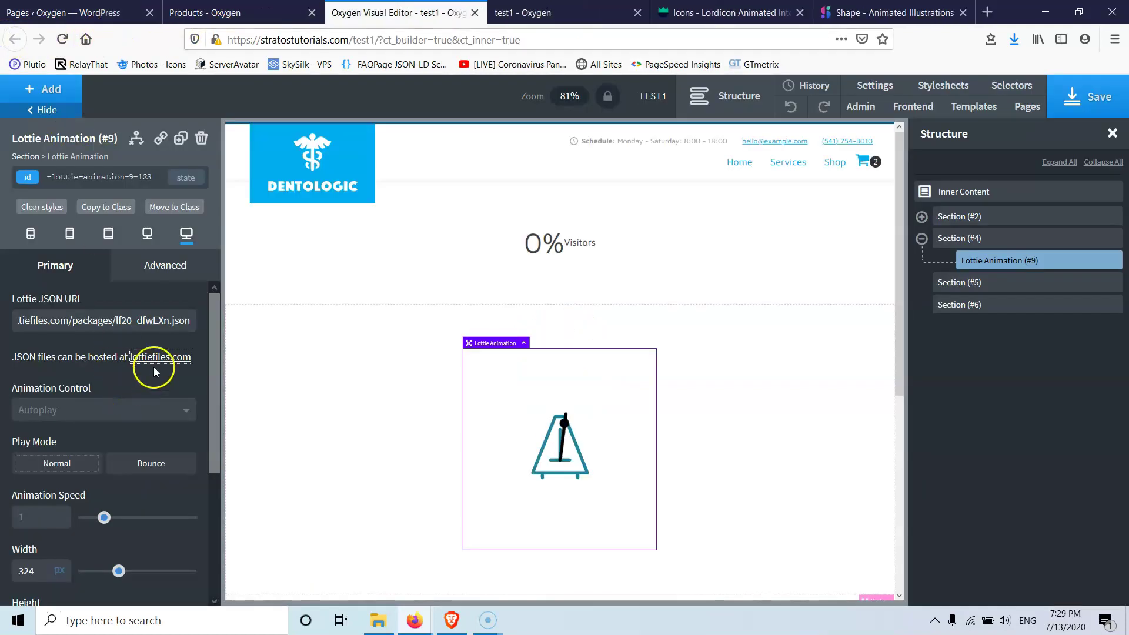
Reopen the LottieFiles preview page and upload Office Desk-animated-illustration.json from the jason folder.
click(156, 358)
click(378, 621)
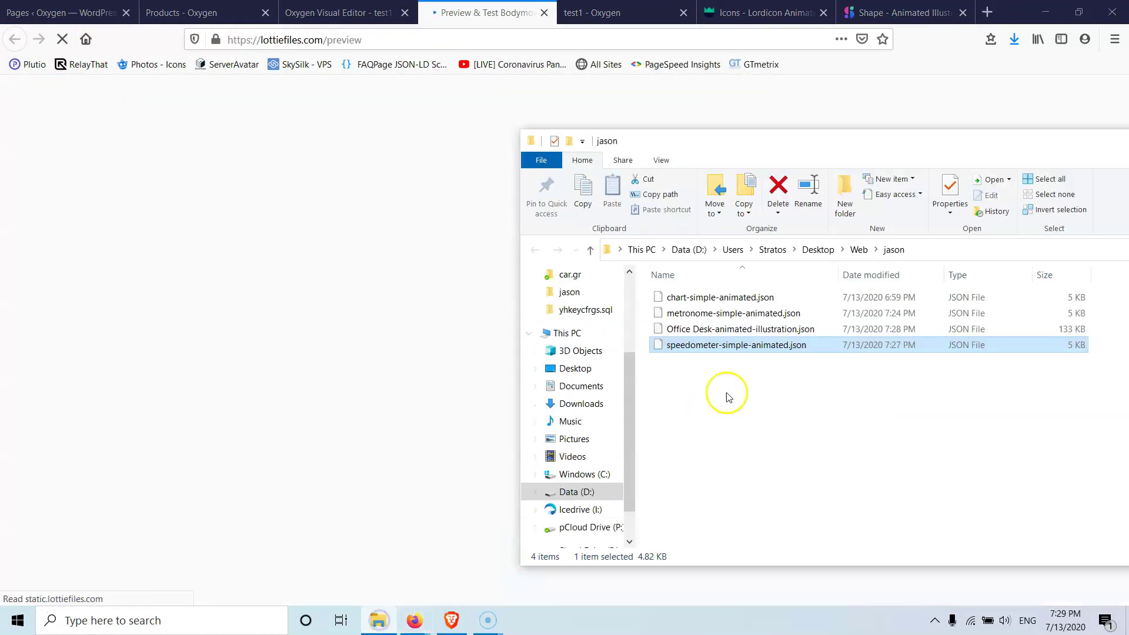
drag(718, 329, 464, 359)
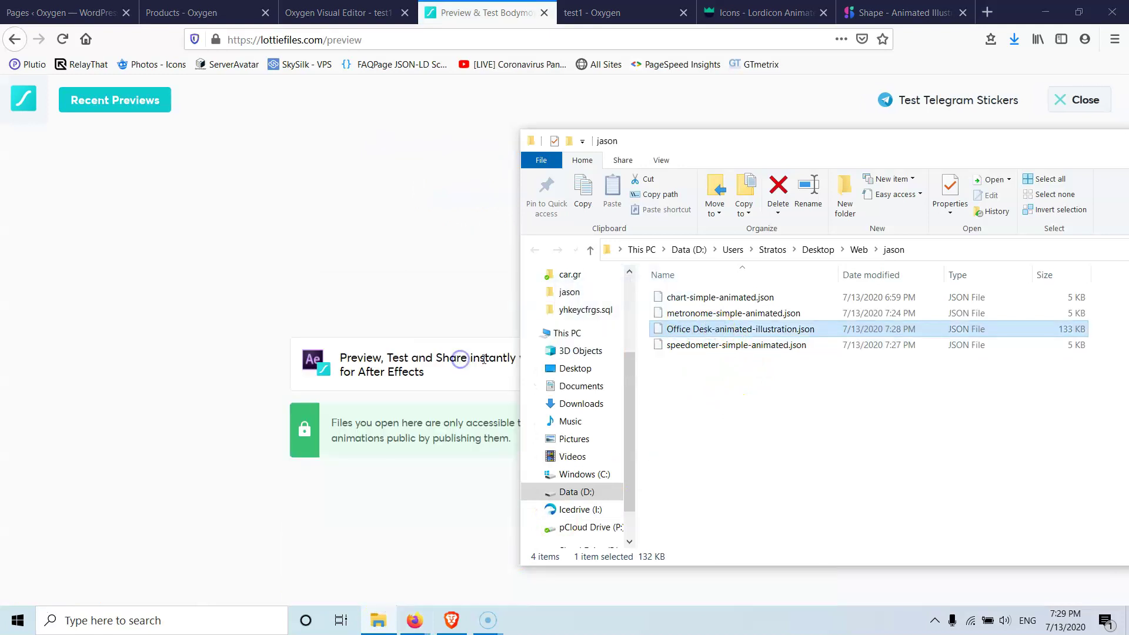
drag(1053, 139, 802, 126)
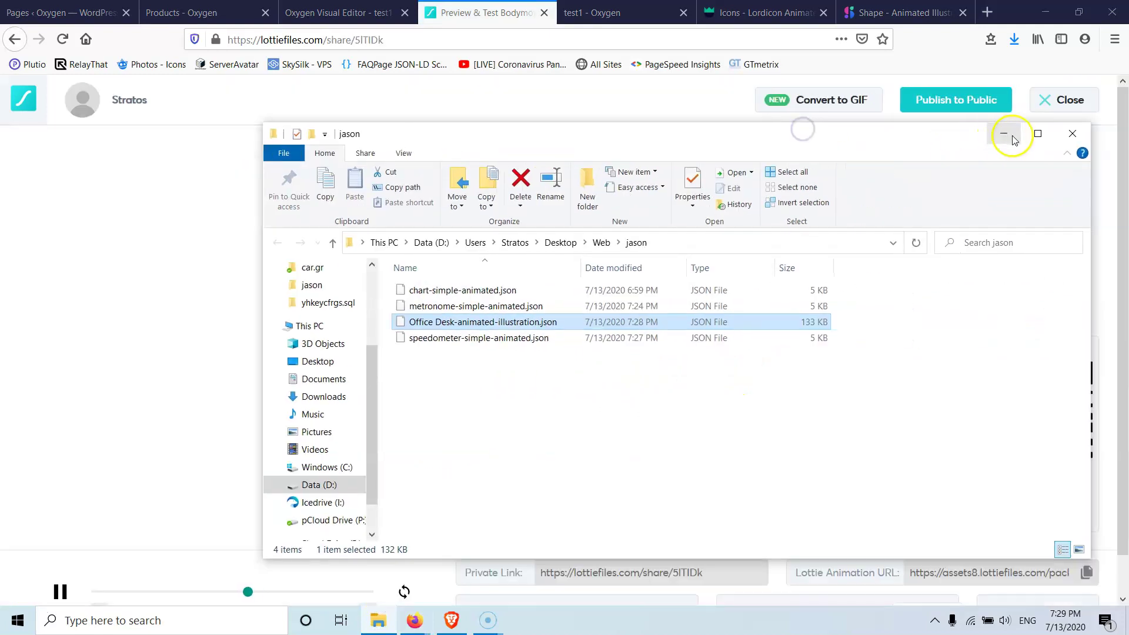
click(1003, 132)
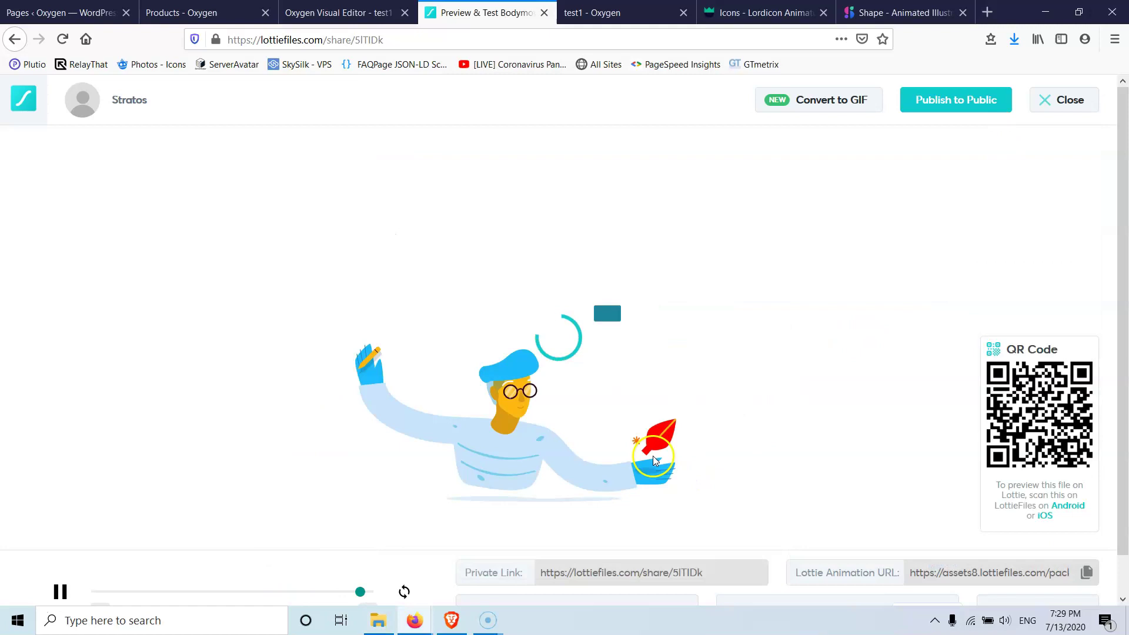
Copy the Office Desk illustration's Lottie animation URL and use it as the Lottie Animation's JSON URL in Oxygen.
scroll(666, 529, down, 1)
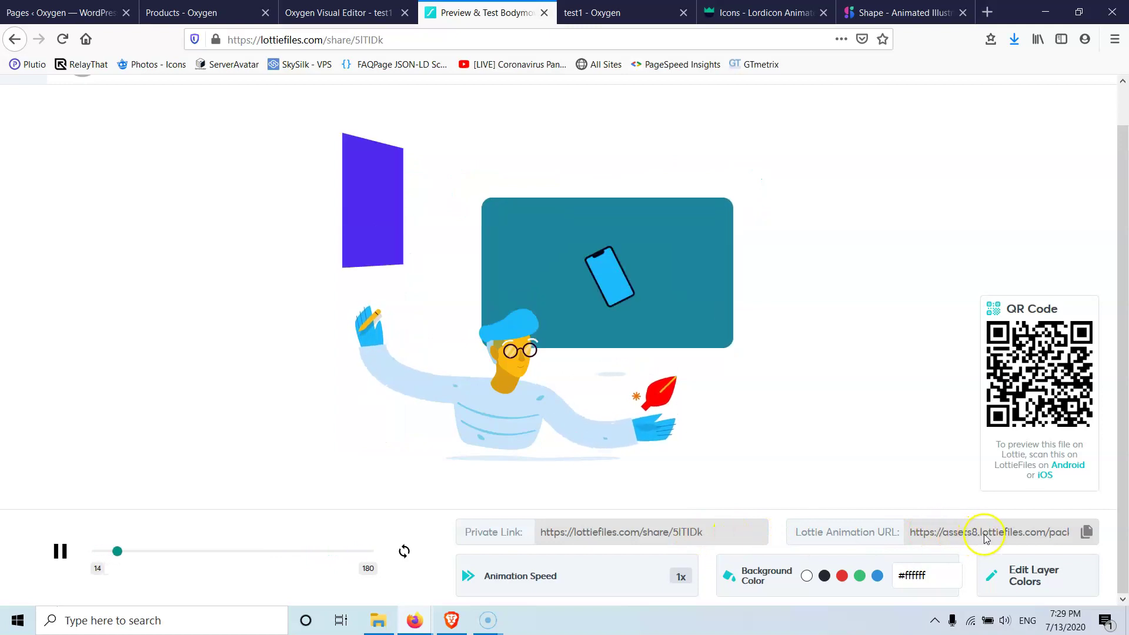
click(1087, 534)
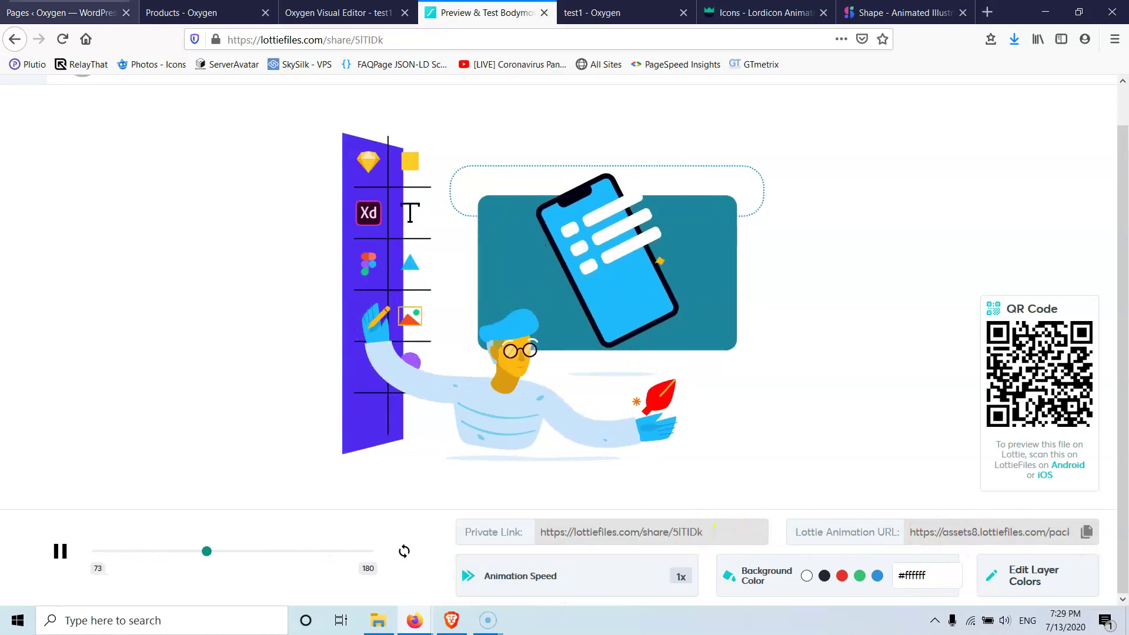
click(312, 13)
triple_click(91, 321)
key(ctrl+v)
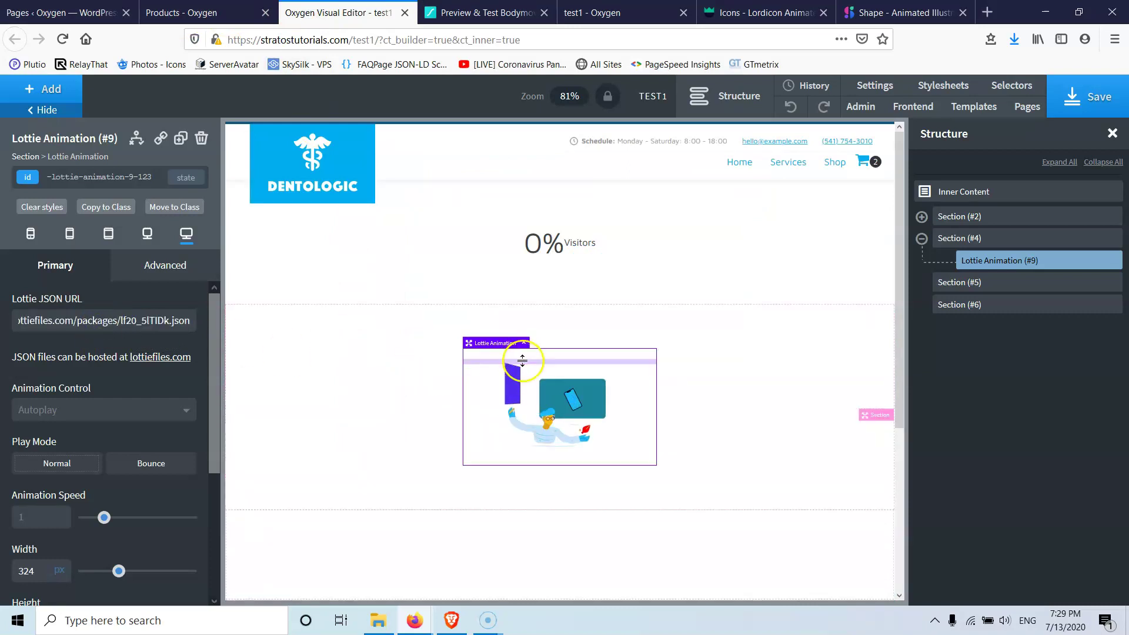
Set the Lottie Animation's width to 822 px.
scroll(159, 444, down, 3)
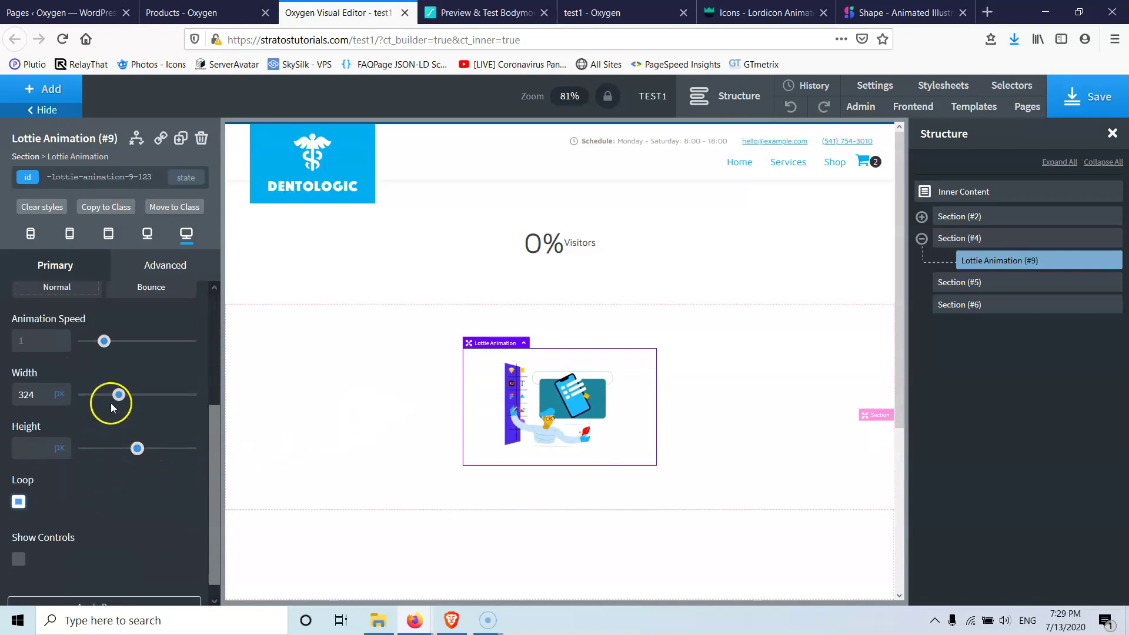
drag(127, 398, 169, 400)
drag(171, 398, 173, 397)
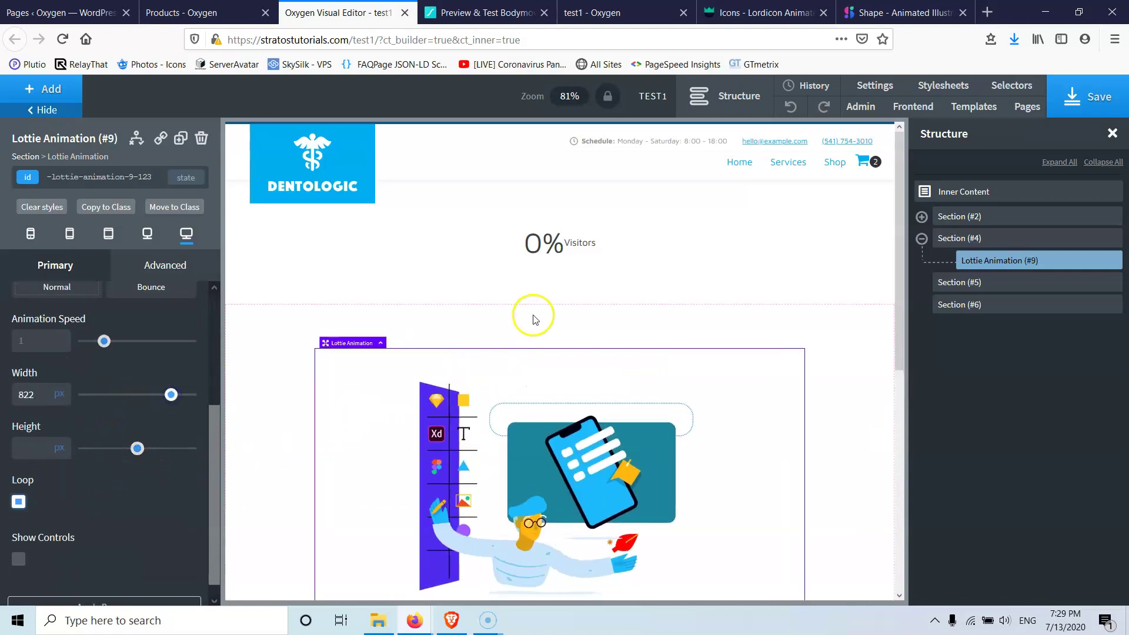
Save the test1 page, close the LottieFiles tab and check the Office Desk animation on the reloaded front end.
scroll(534, 316, down, 3)
click(1094, 99)
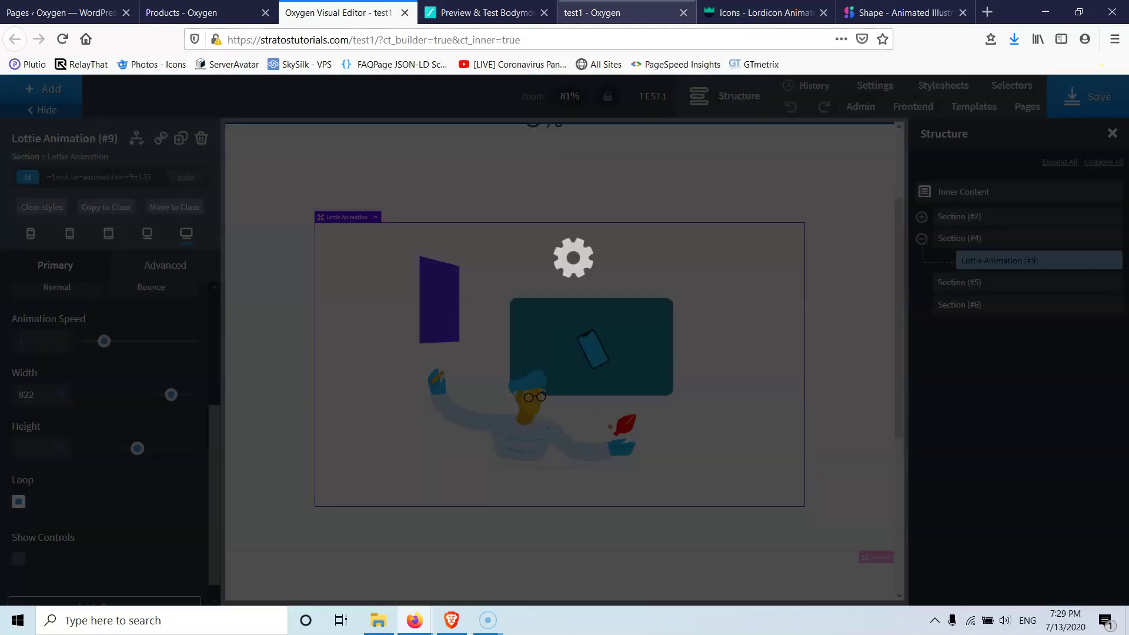
key(ctrl+Tab)
click(62, 39)
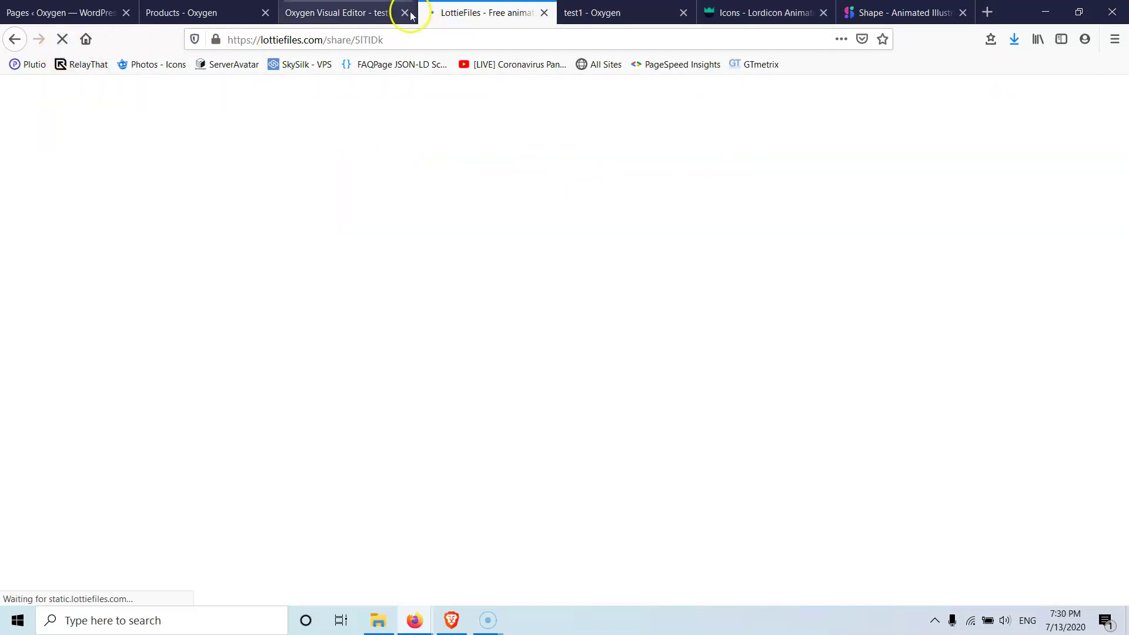
click(545, 14)
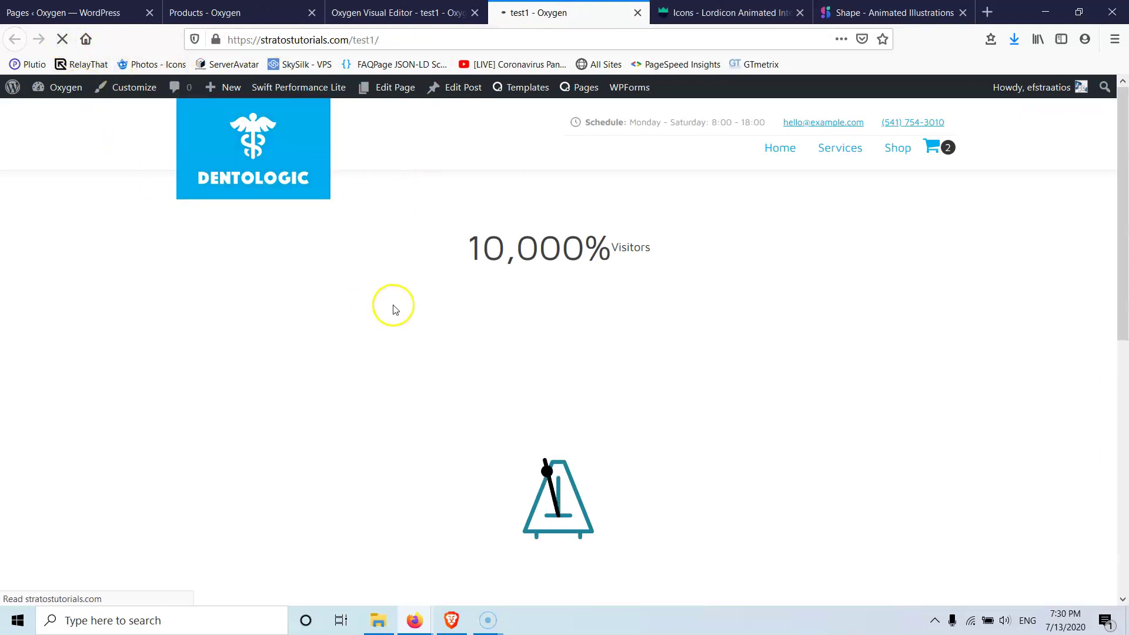
scroll(493, 322, down, 5)
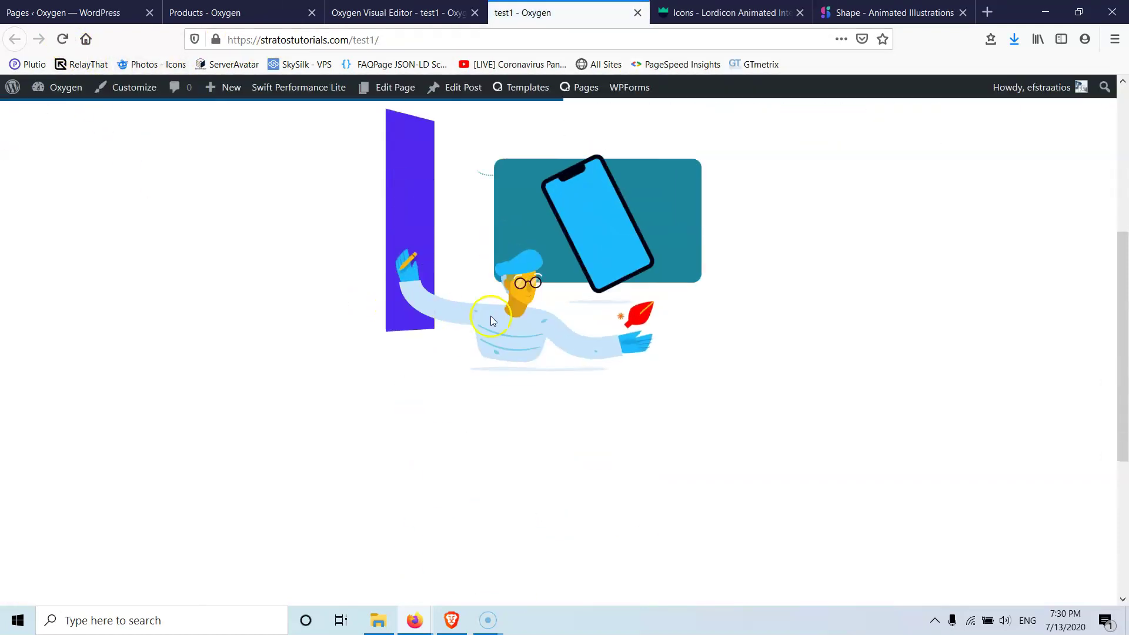
scroll(493, 321, up, 2)
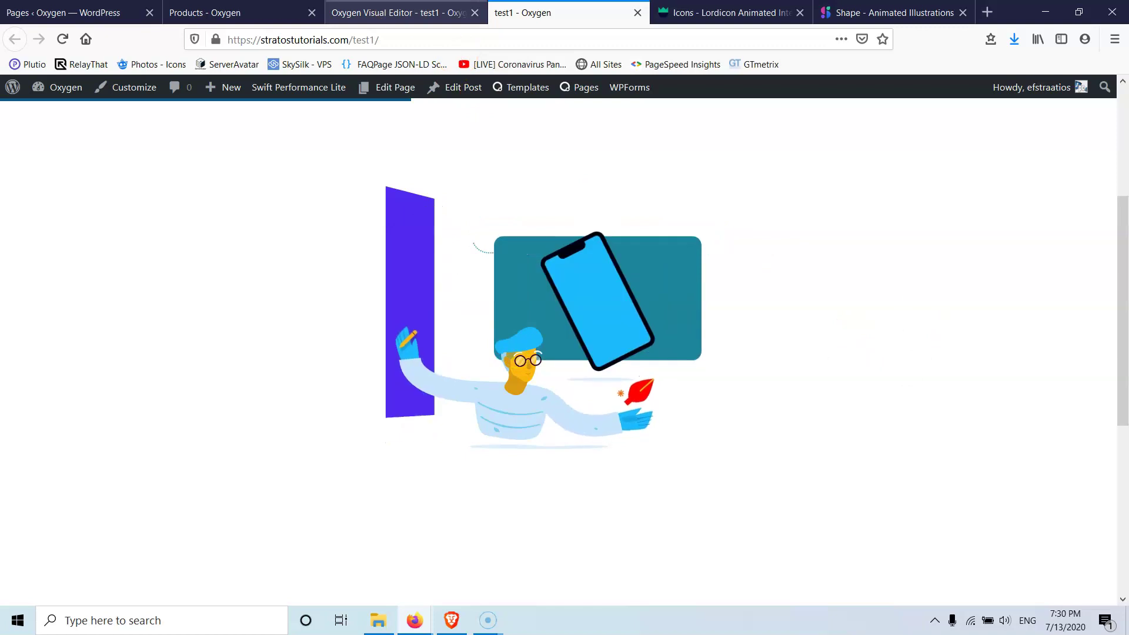
Add a Fluent Form component from the Extras below the Lottie Animation in Section #4 and save the page.
click(37, 11)
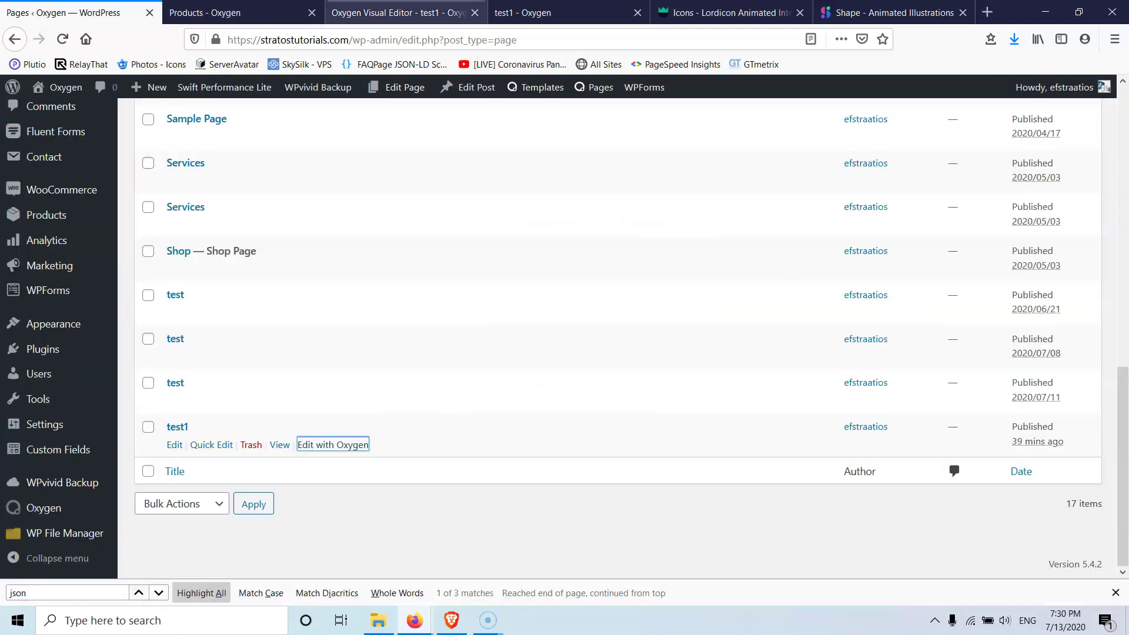
click(391, 12)
click(58, 94)
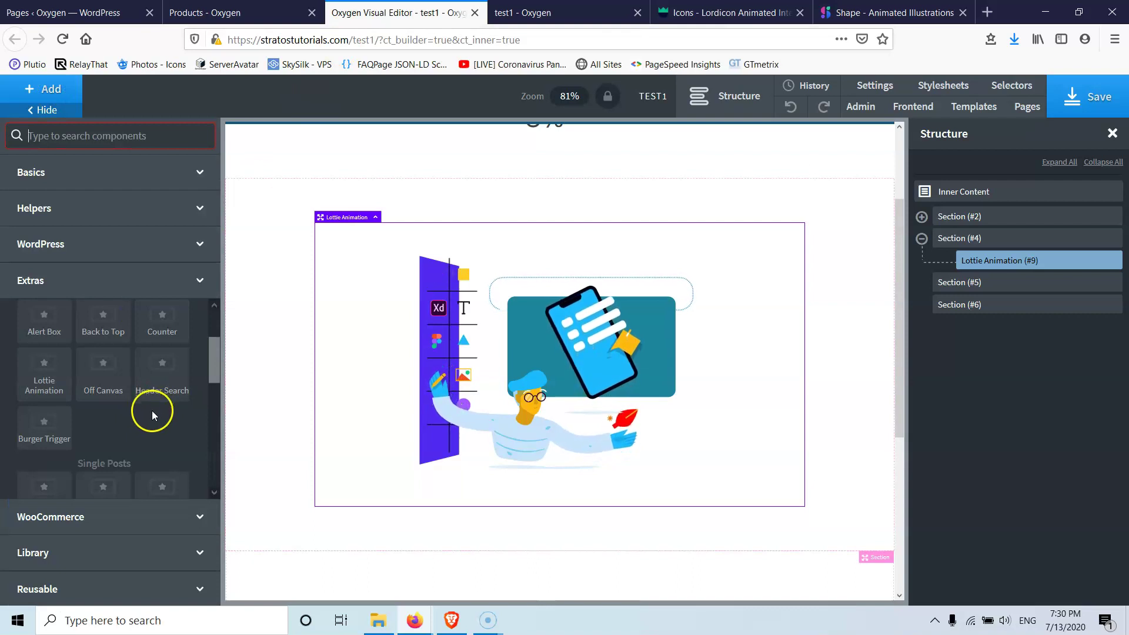
scroll(151, 411, down, 3)
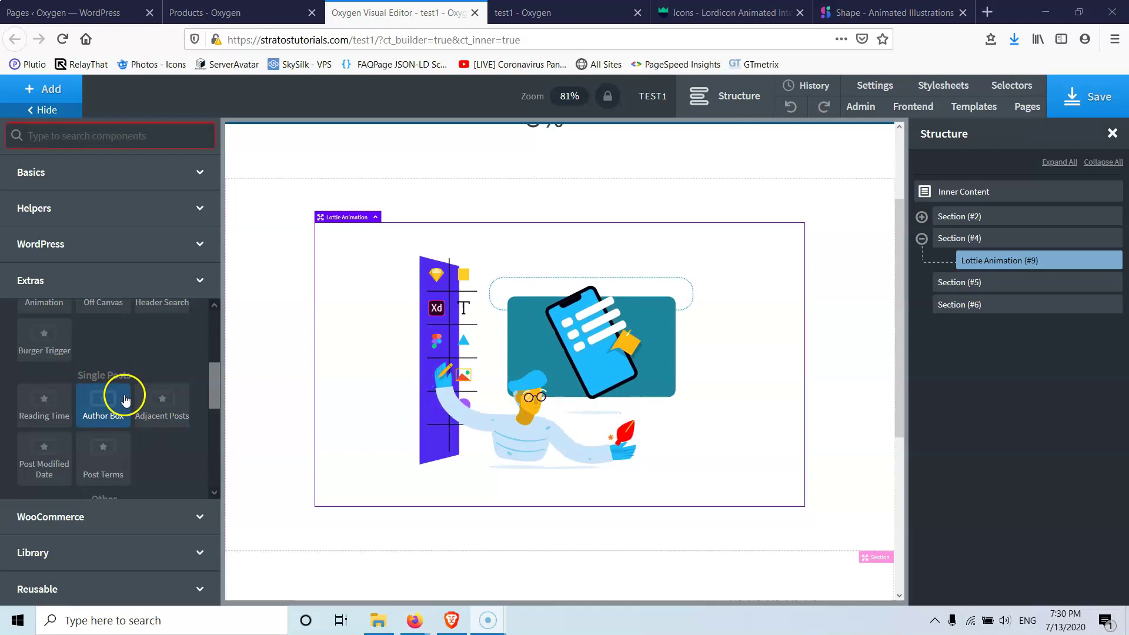
scroll(125, 399, down, 5)
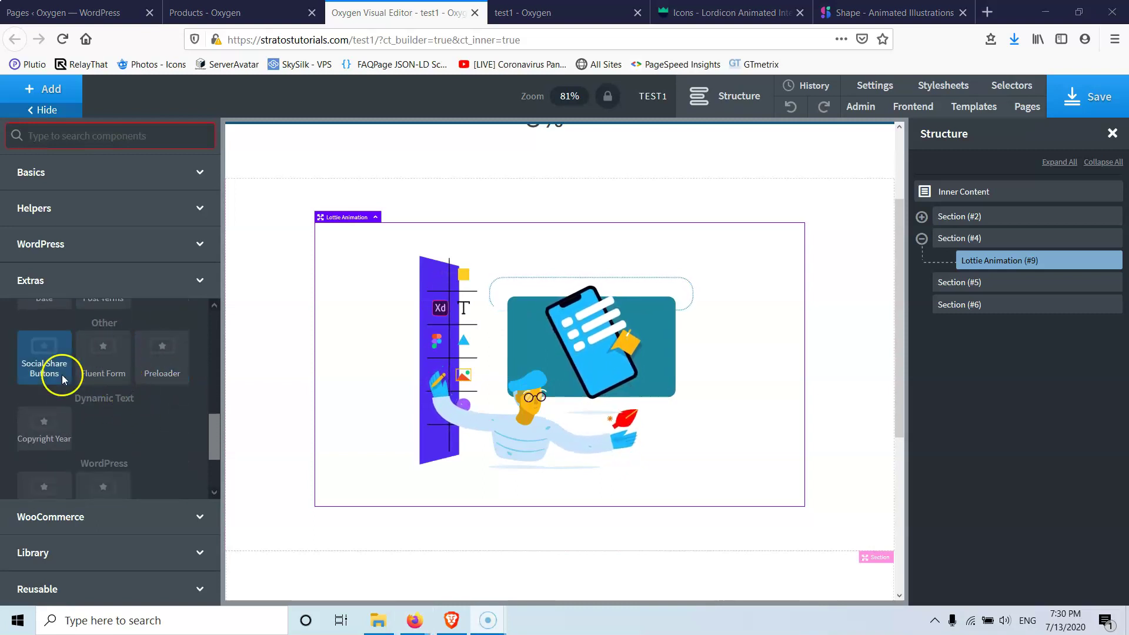
click(108, 360)
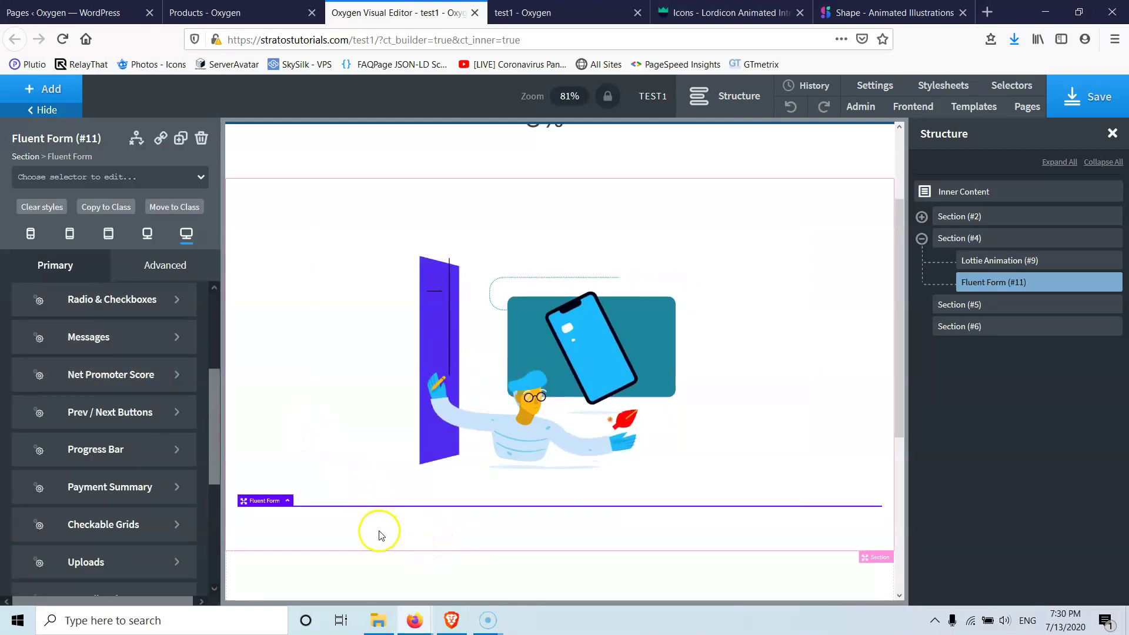
scroll(348, 516, down, 3)
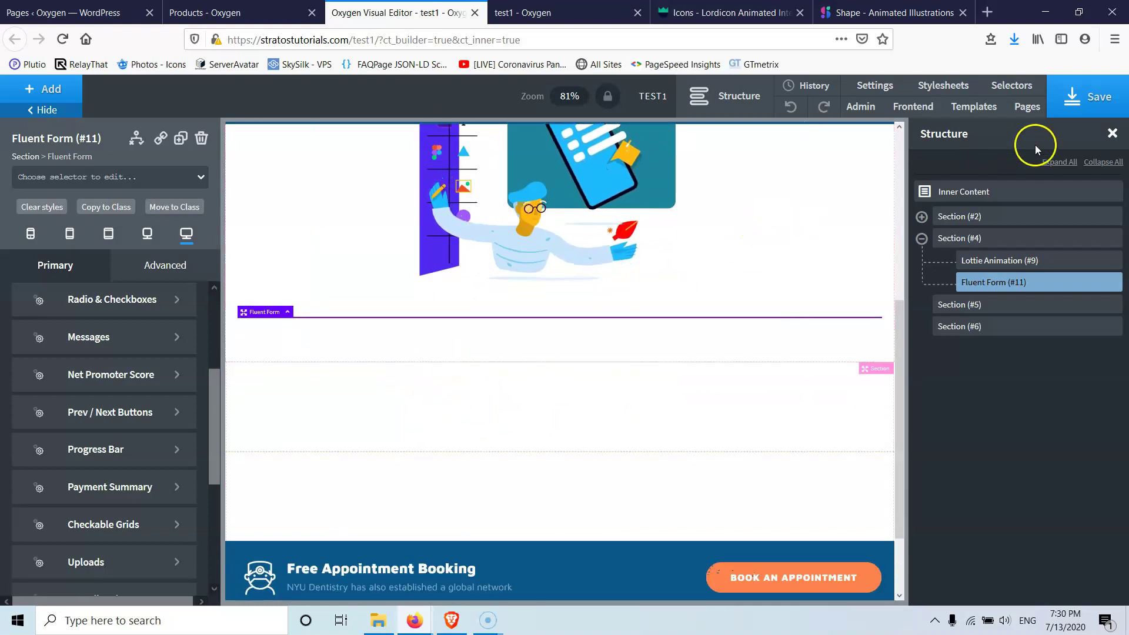
click(1088, 106)
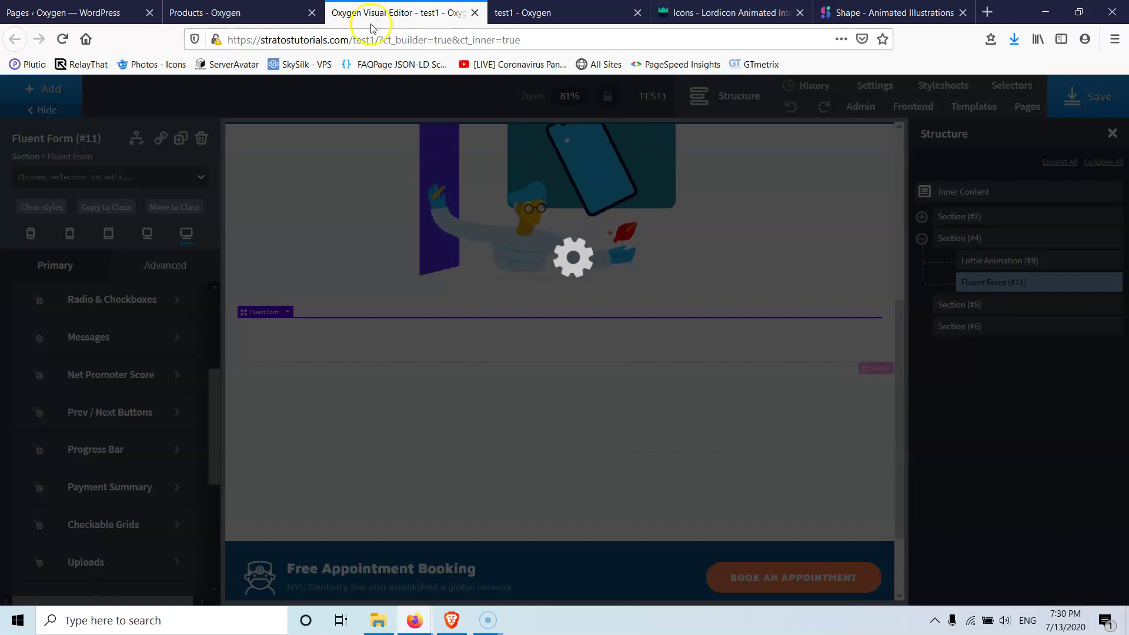
Go to all forms of Fluent Forms in the WordPress admin and start adding a new form.
click(219, 8)
click(47, 10)
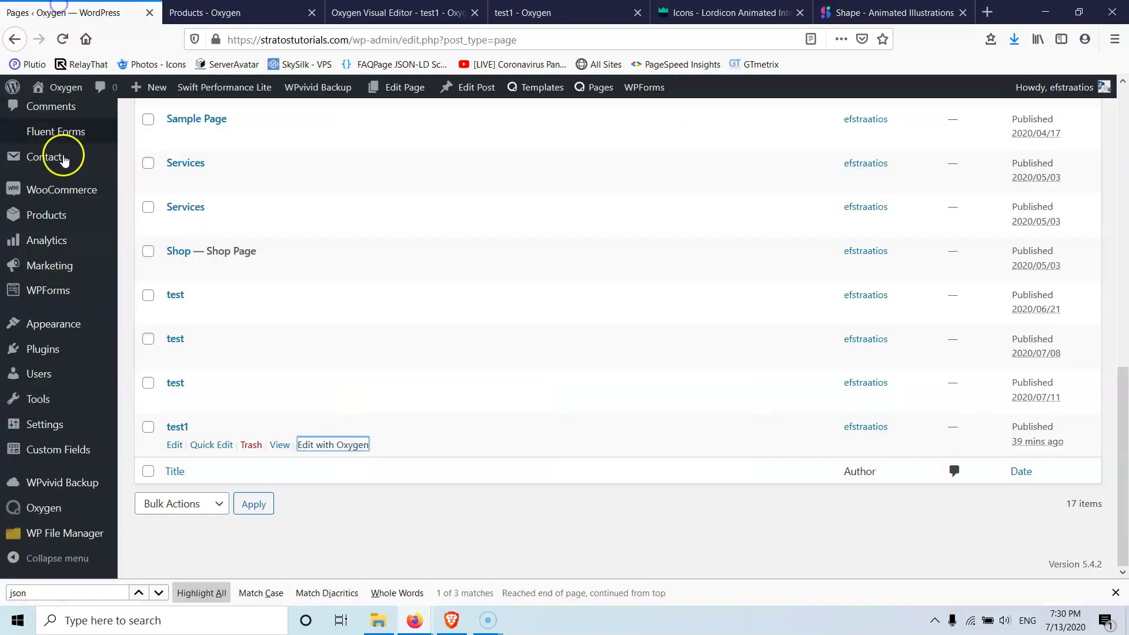
mouse_move(56, 141)
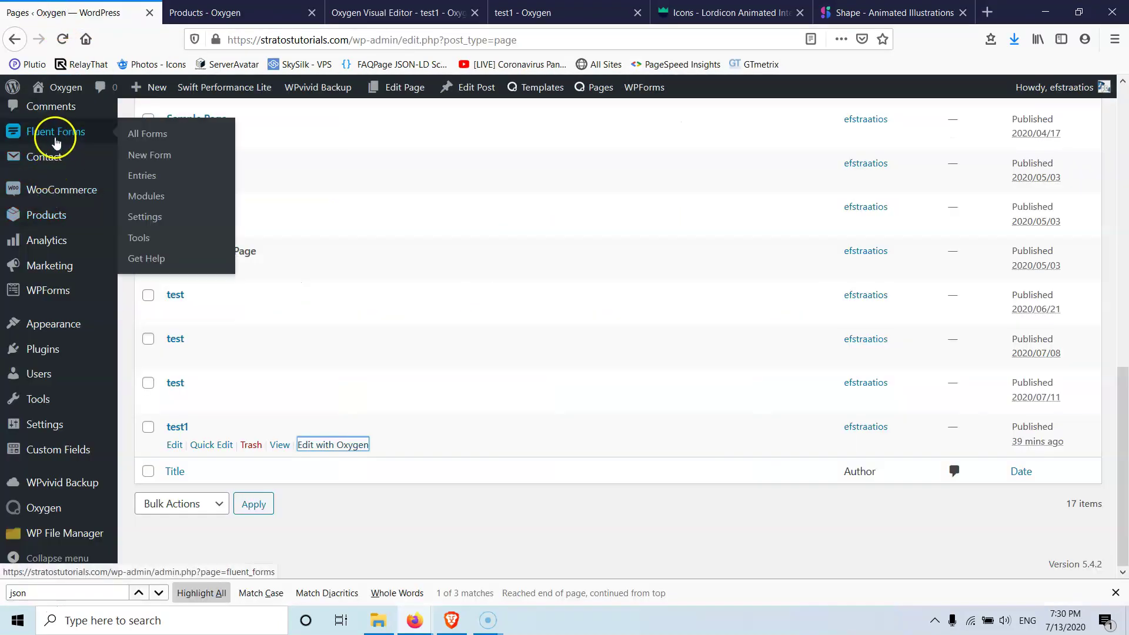
click(150, 136)
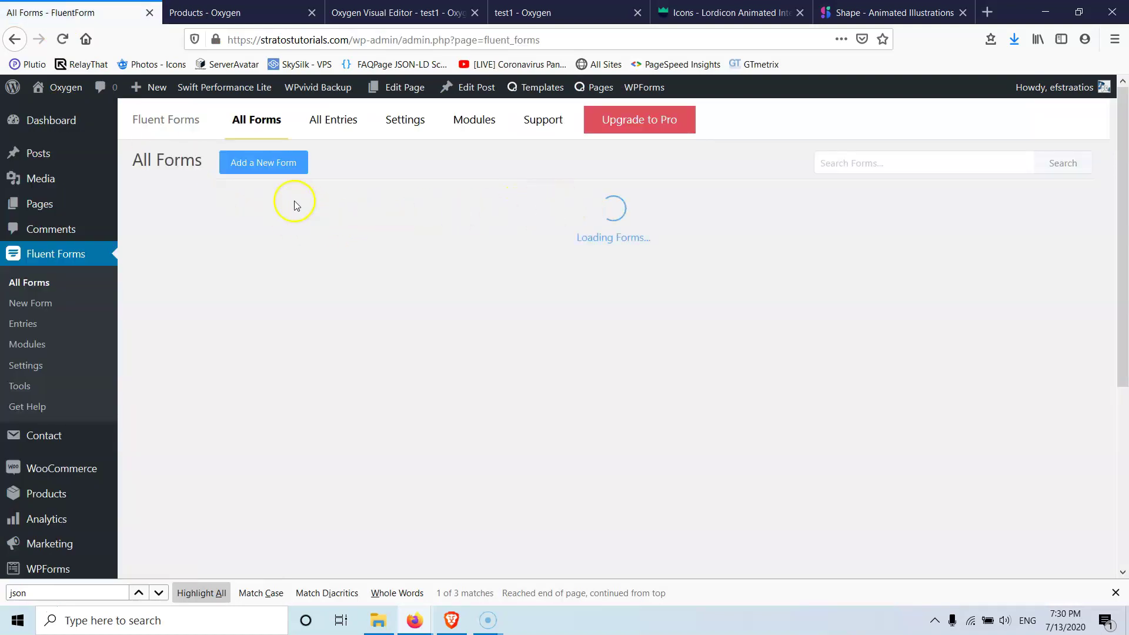
click(276, 162)
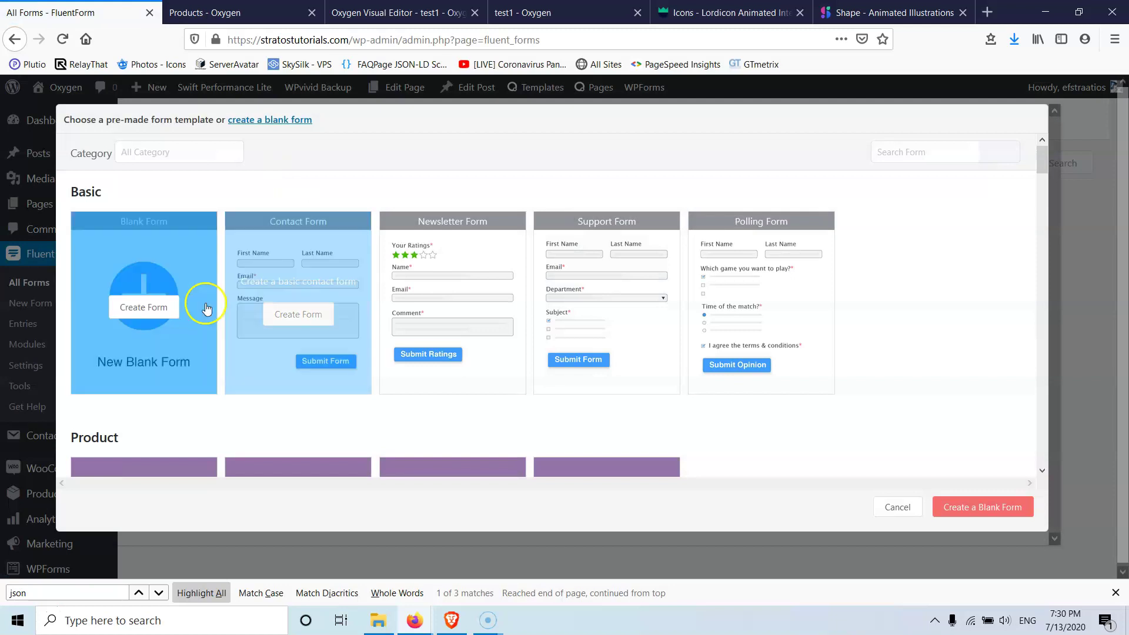
Create a form from the basic Newsletter Form template and save it.
click(450, 280)
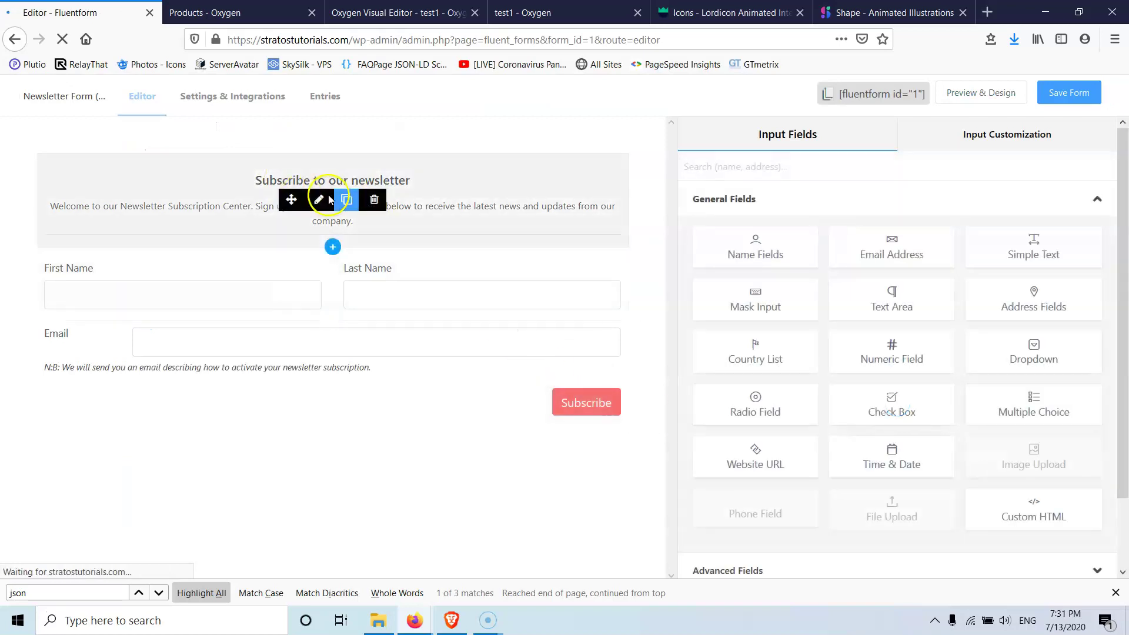
click(1054, 98)
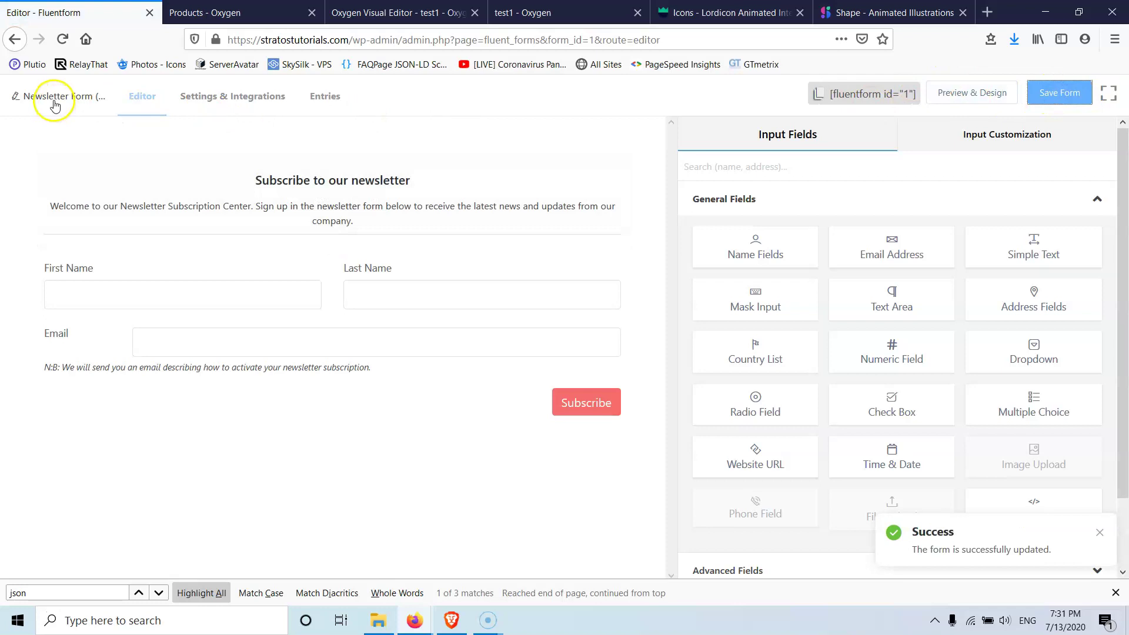
Reload the test1 page in the Oxygen editor and select the Fluent Form in Section #4, checking its Newsletter Form (#1) assignment.
click(392, 12)
click(62, 40)
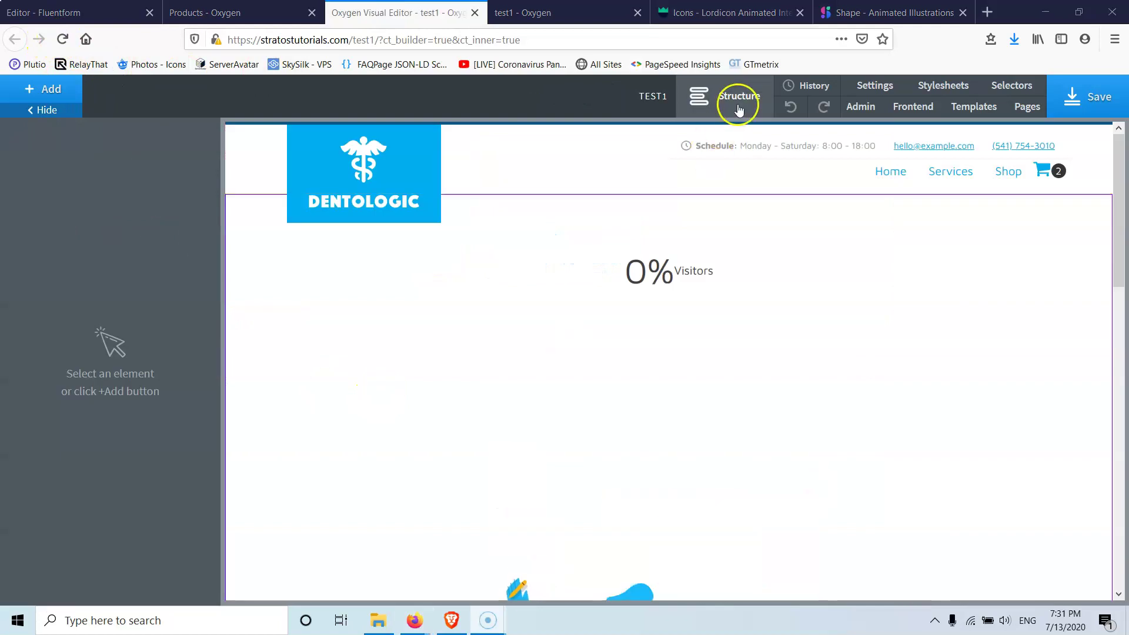
click(735, 99)
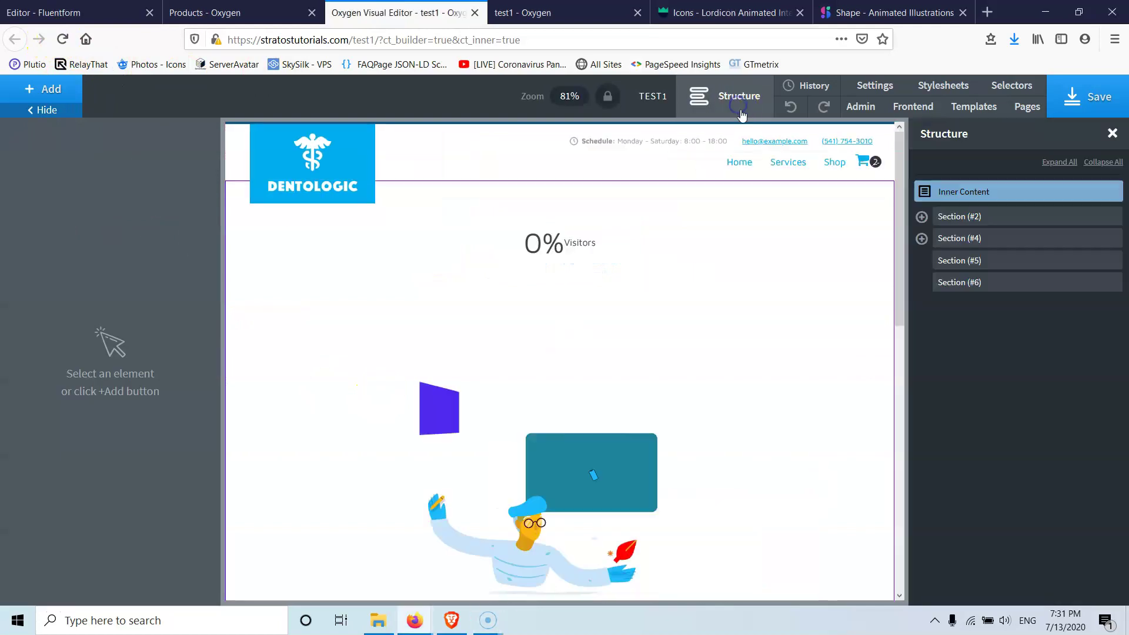
click(922, 239)
click(979, 283)
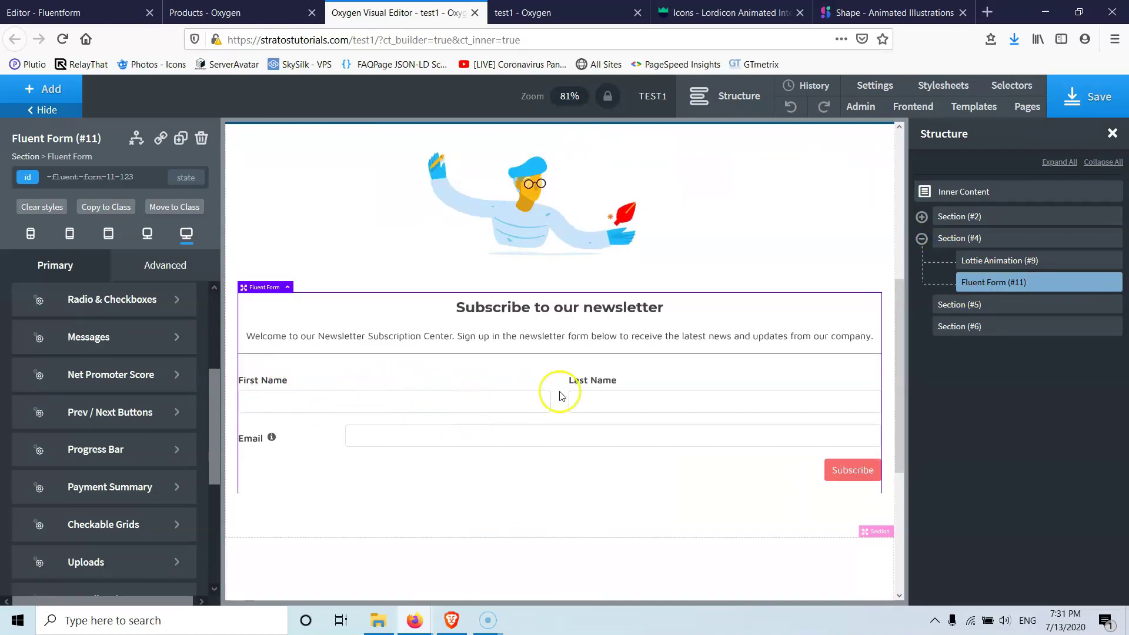
drag(214, 430, 212, 319)
click(64, 323)
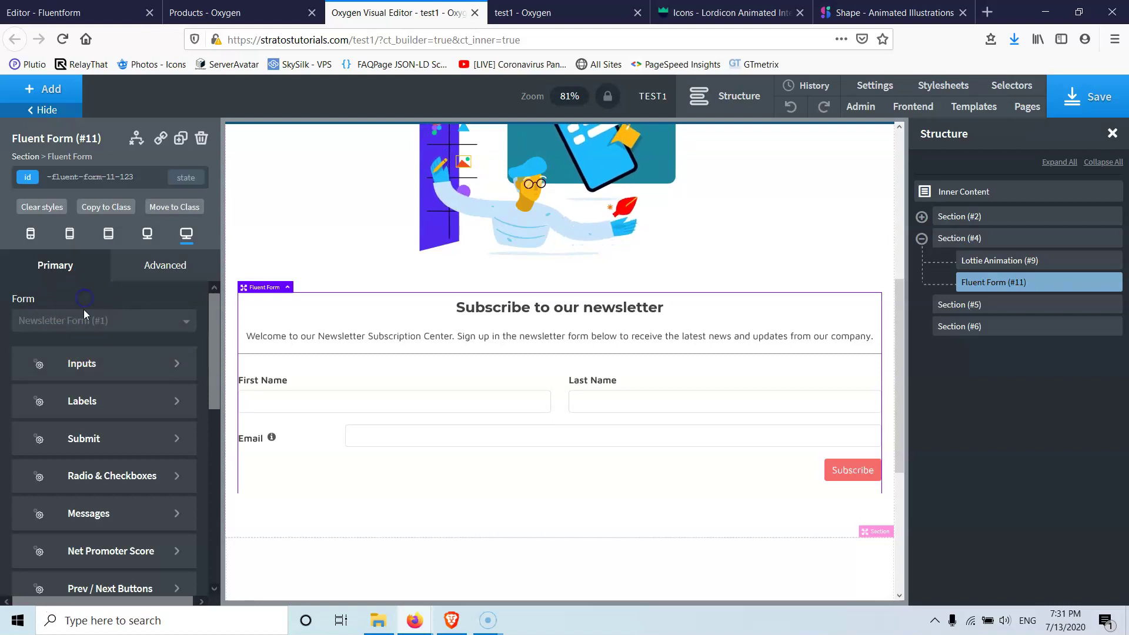
Set the background color of the Fluent Form's inputs to #dddddd.
click(92, 365)
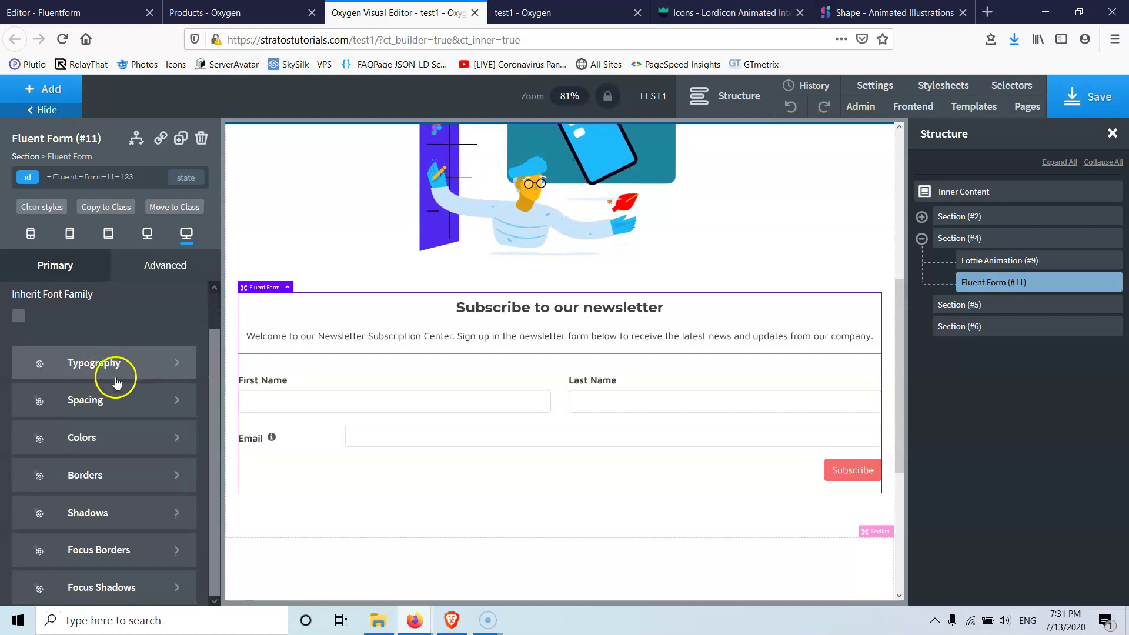
click(95, 441)
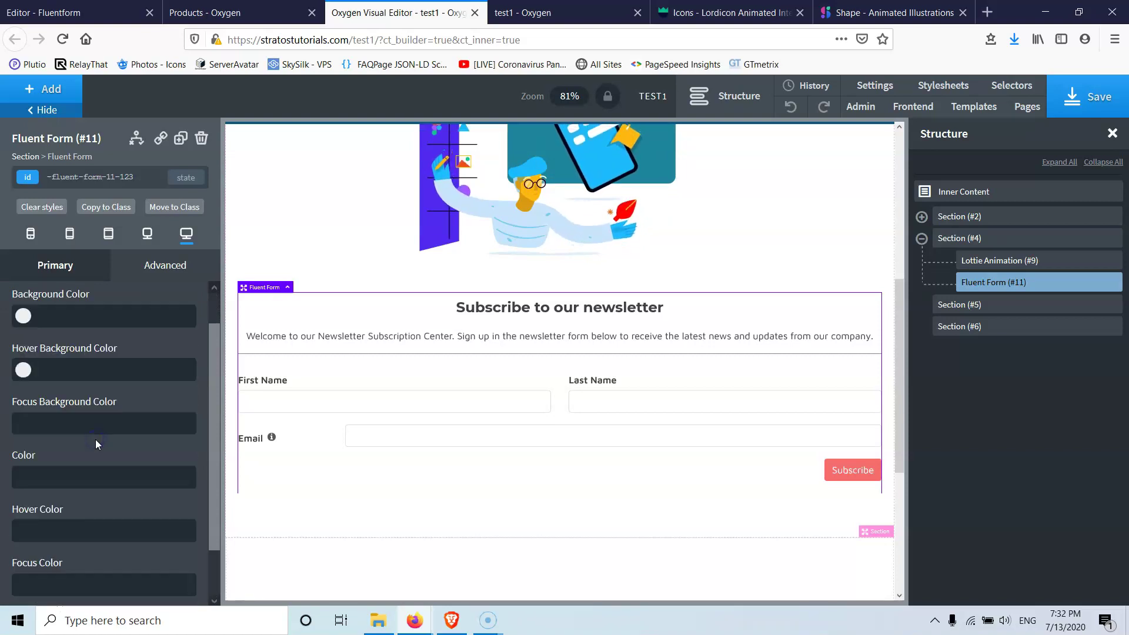
click(23, 316)
click(25, 394)
drag(25, 394, 20, 352)
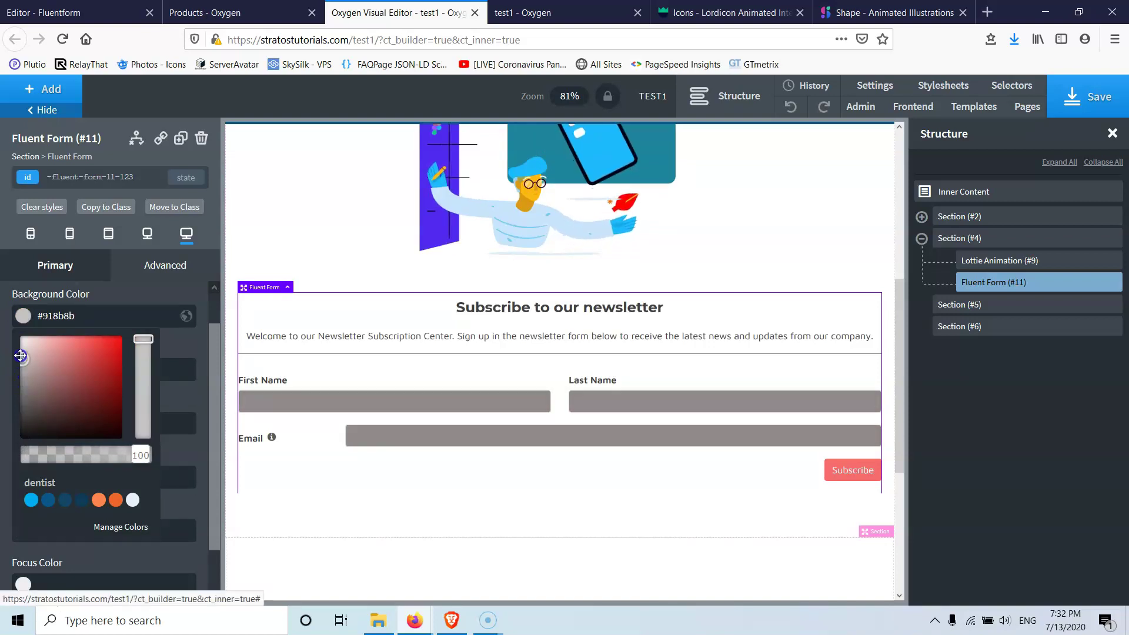
click(129, 294)
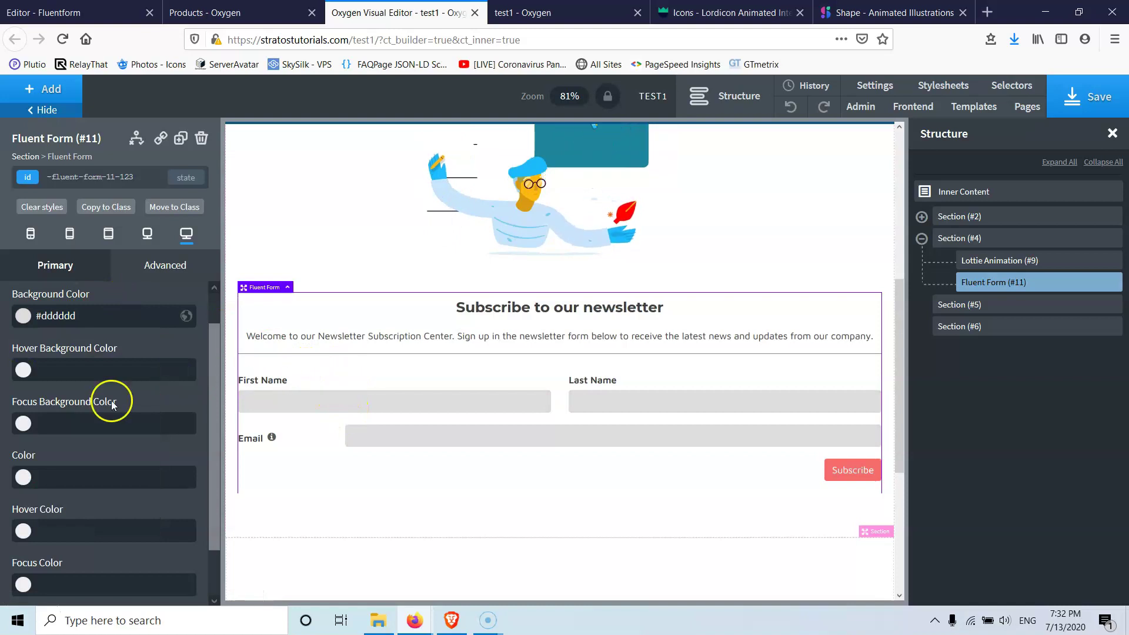
scroll(36, 286, up, 1)
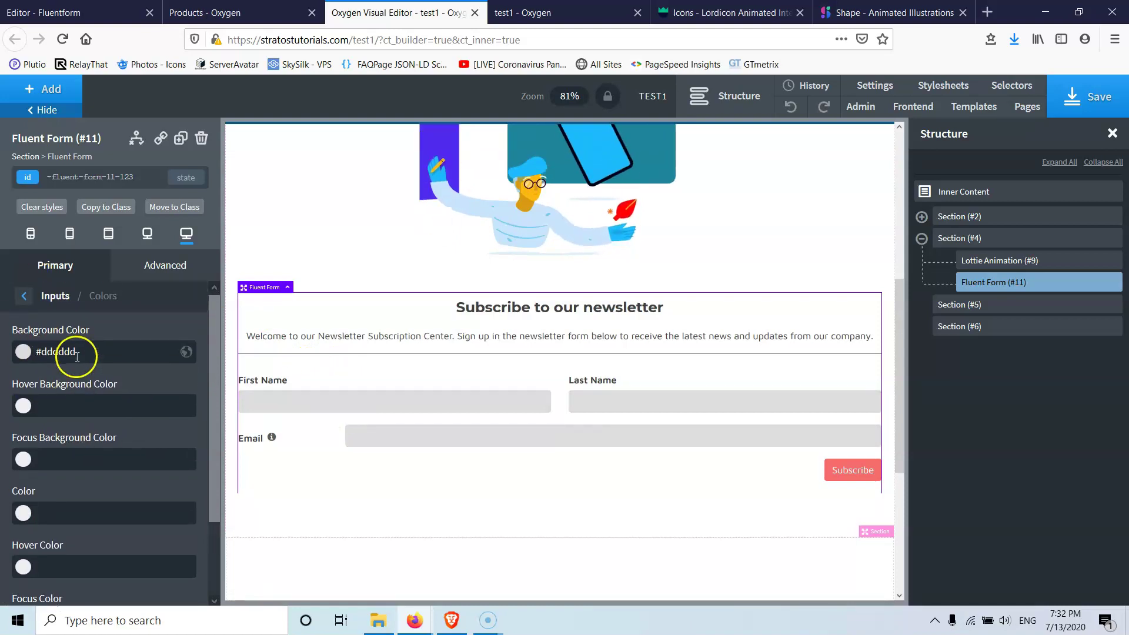
click(23, 303)
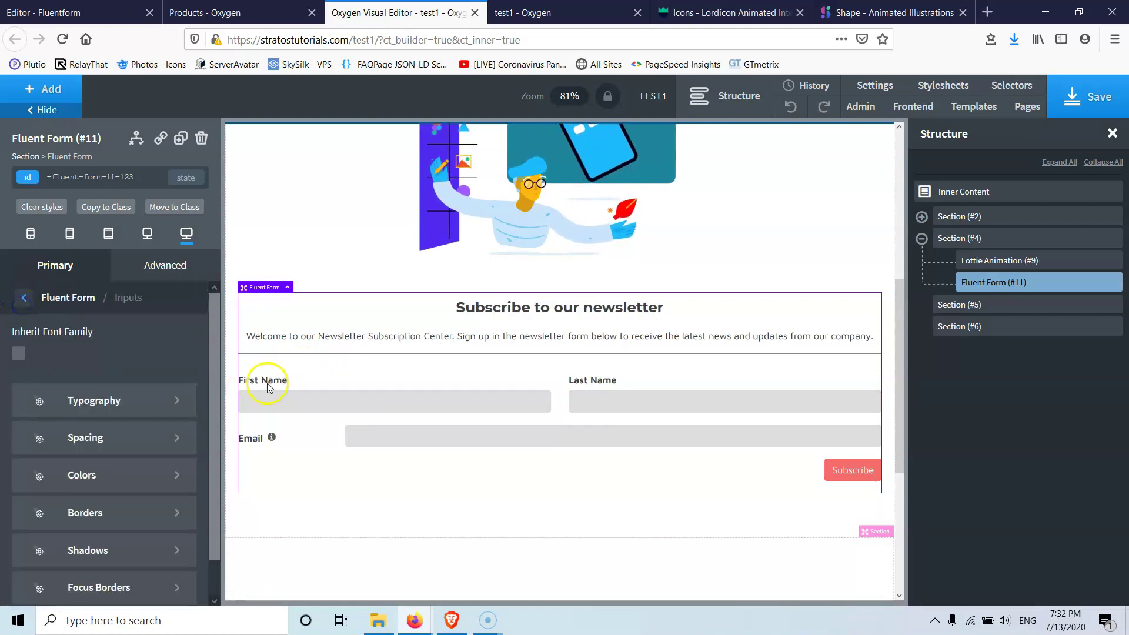
click(22, 301)
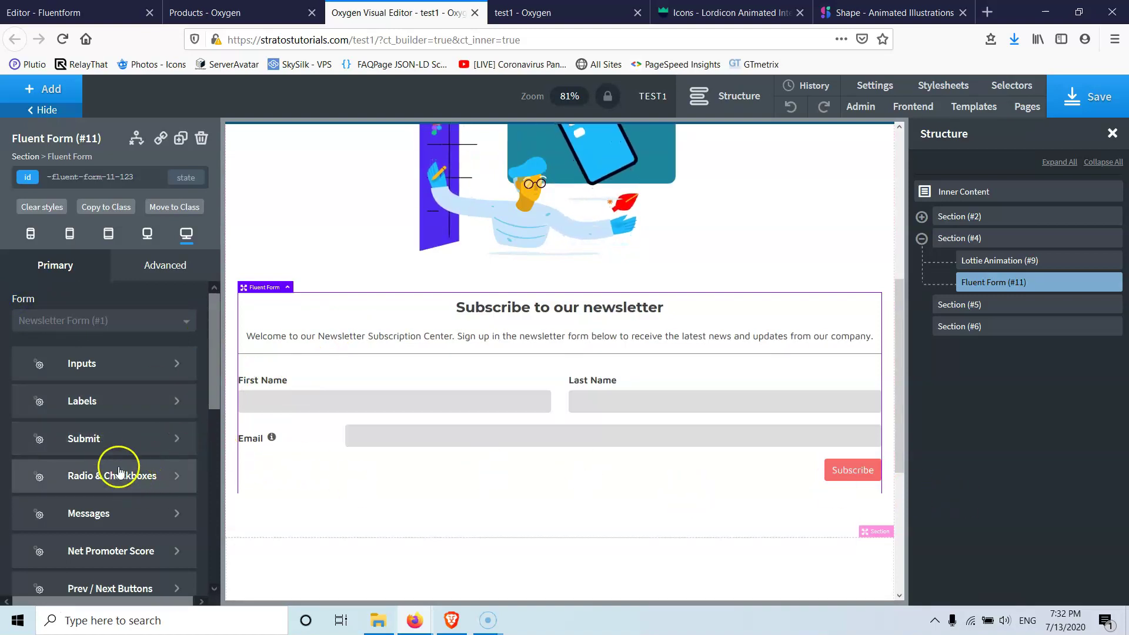
Set the label color of the Fluent Form to black.
click(118, 409)
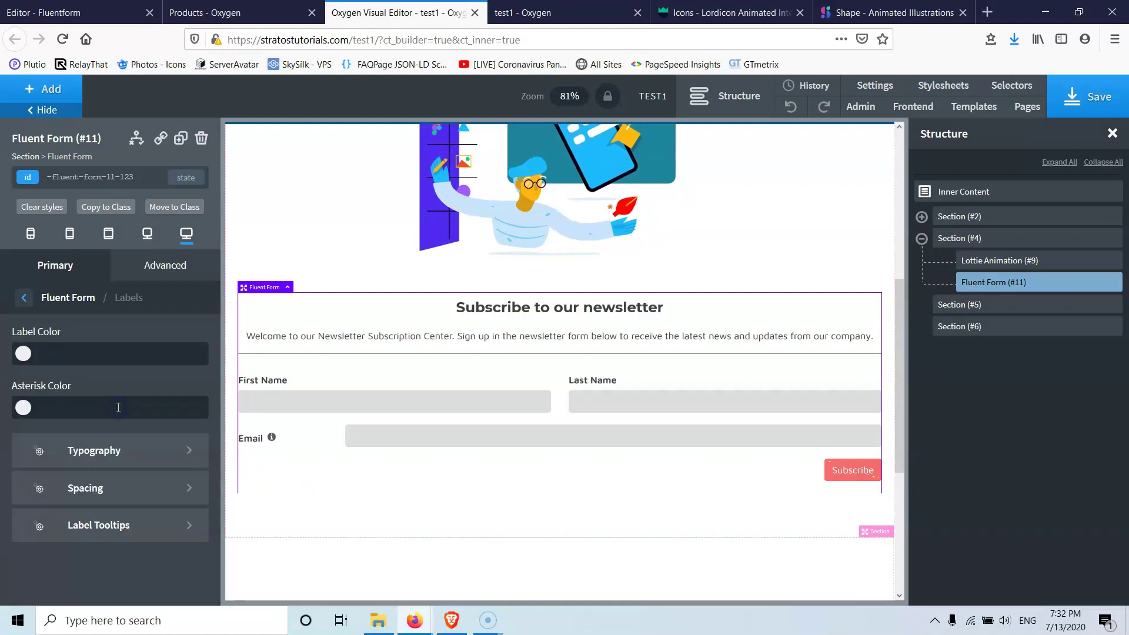
click(22, 354)
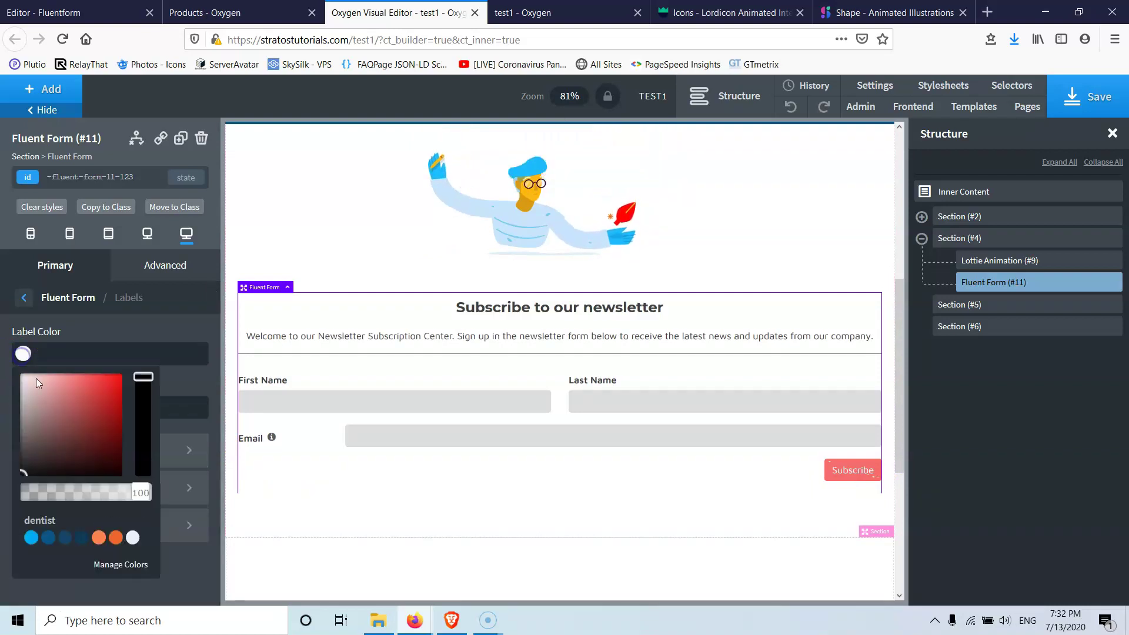
click(113, 351)
click(24, 297)
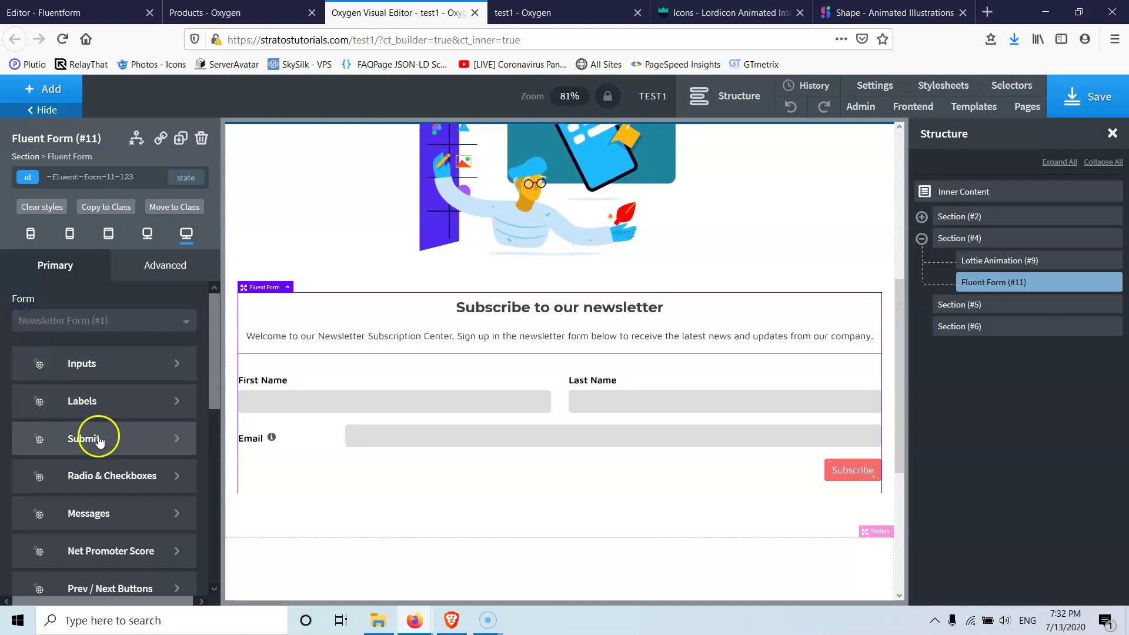
Set the font size of the Fluent Form's submit button to 20 px.
scroll(103, 435, down, 5)
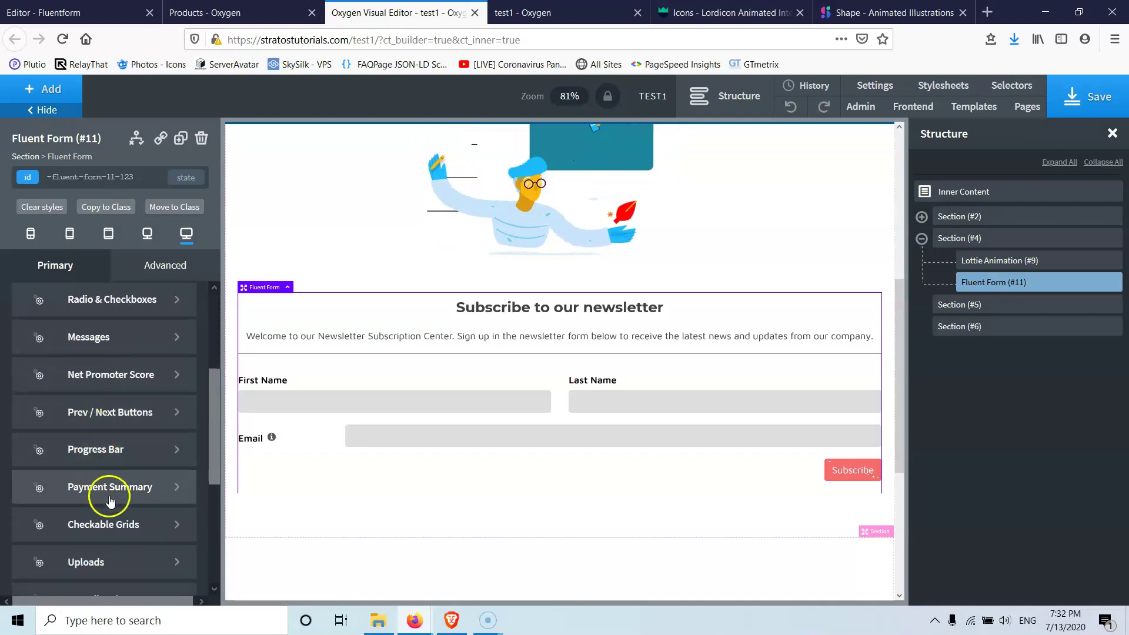
scroll(103, 449, down, 2)
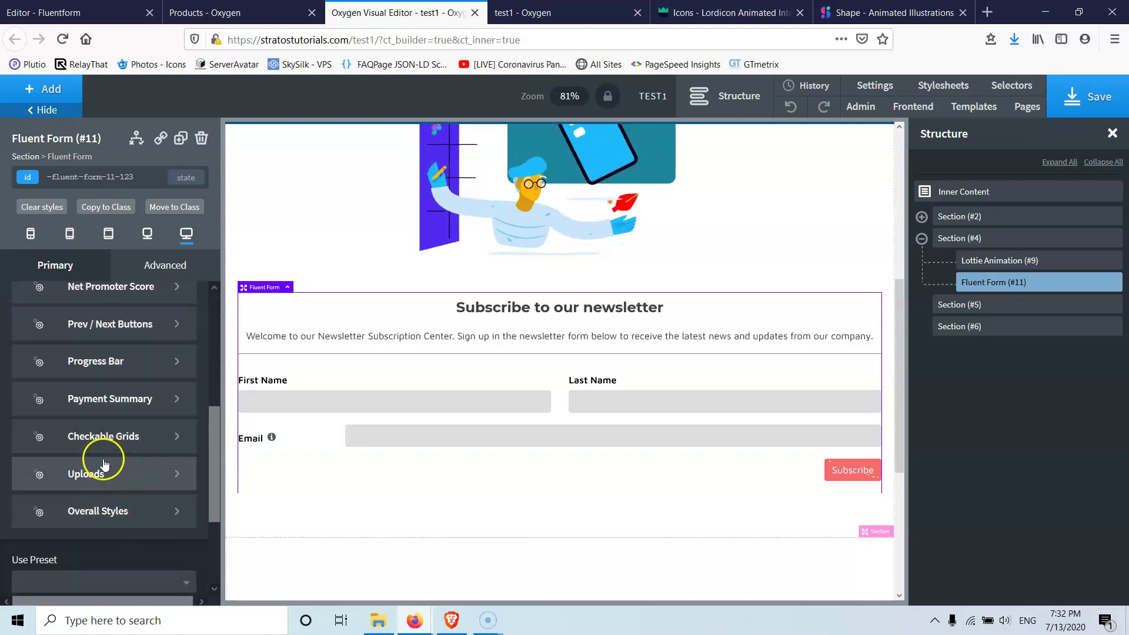
scroll(104, 467, up, 2)
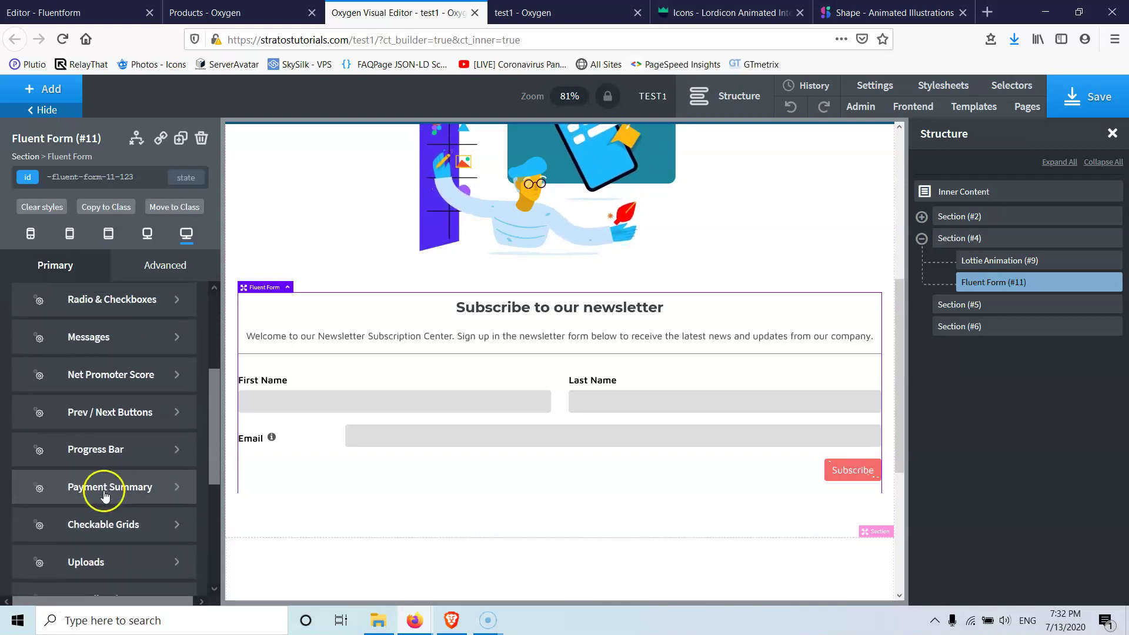
scroll(115, 399, up, 5)
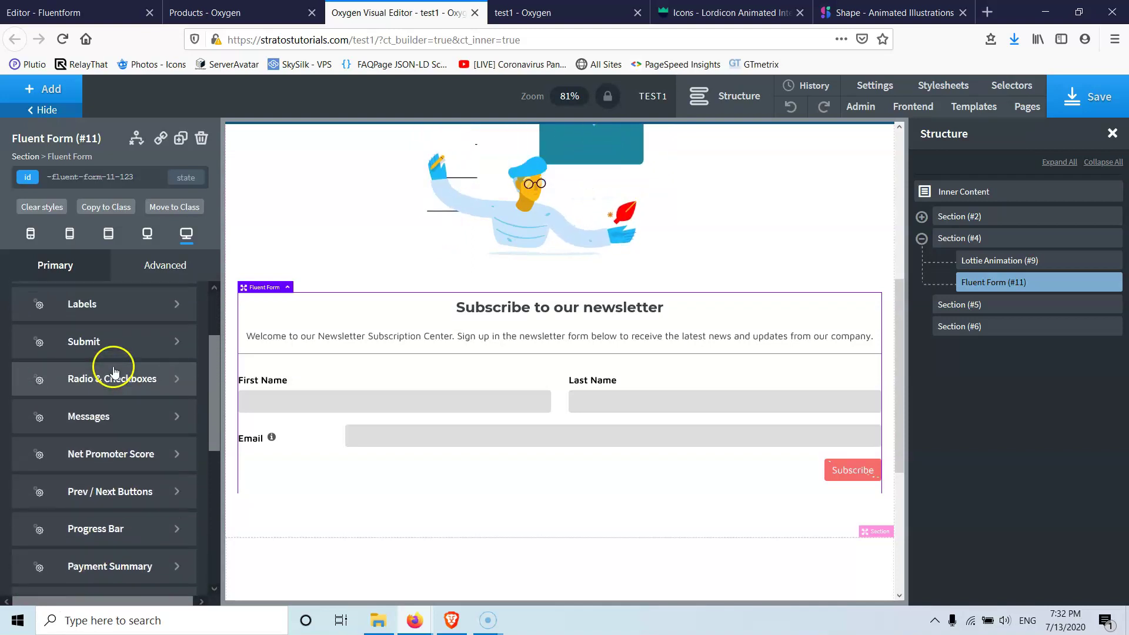
click(110, 446)
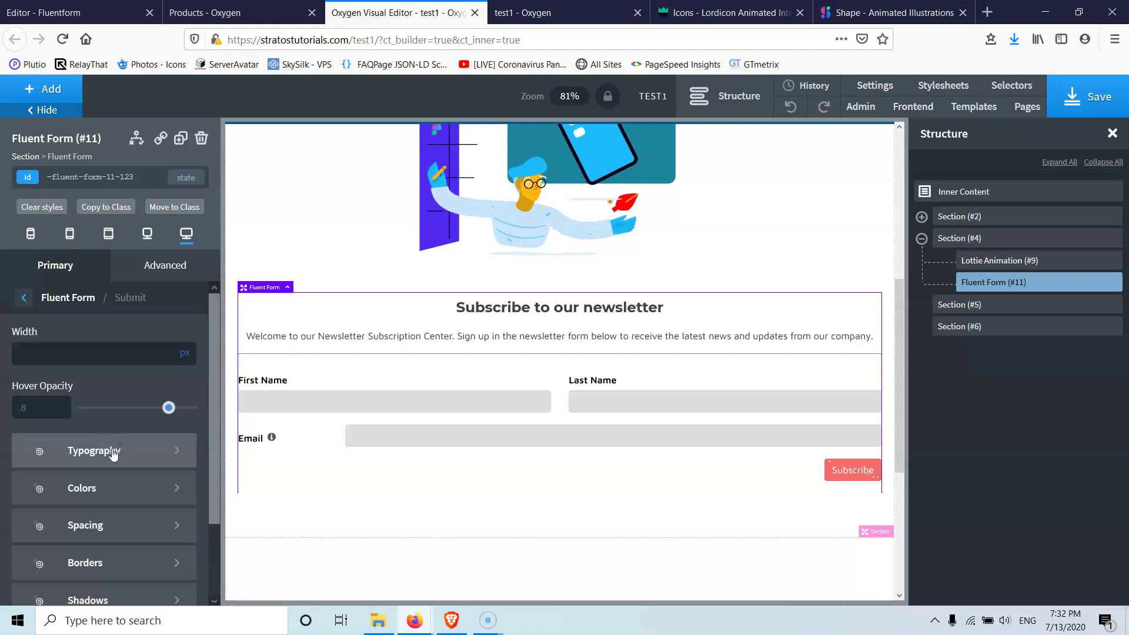
scroll(105, 389, down, 2)
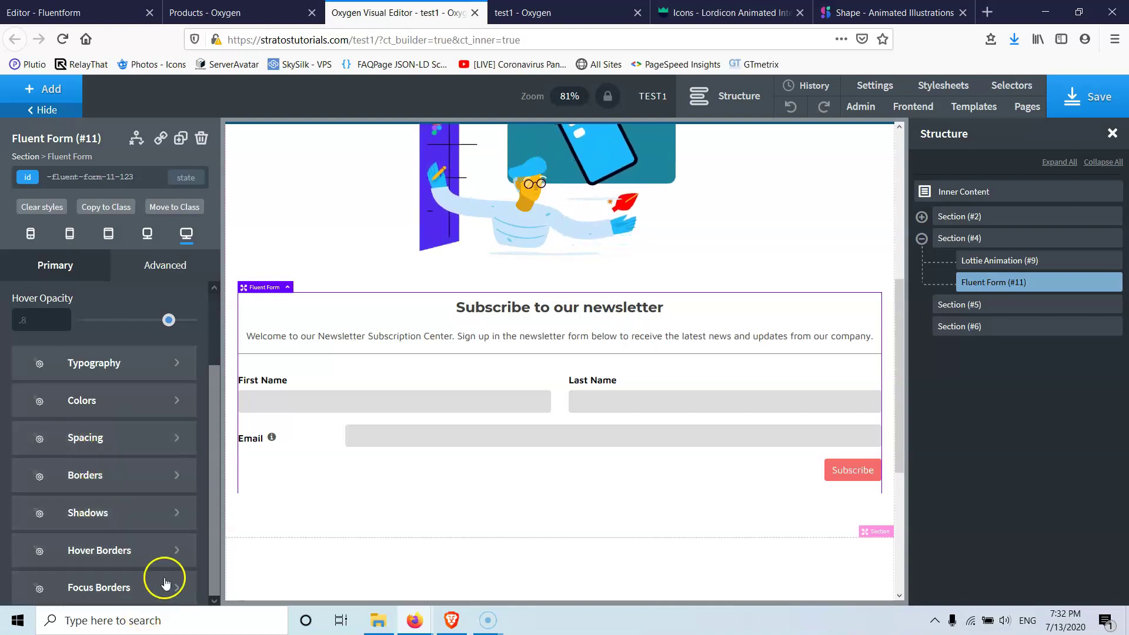
click(120, 368)
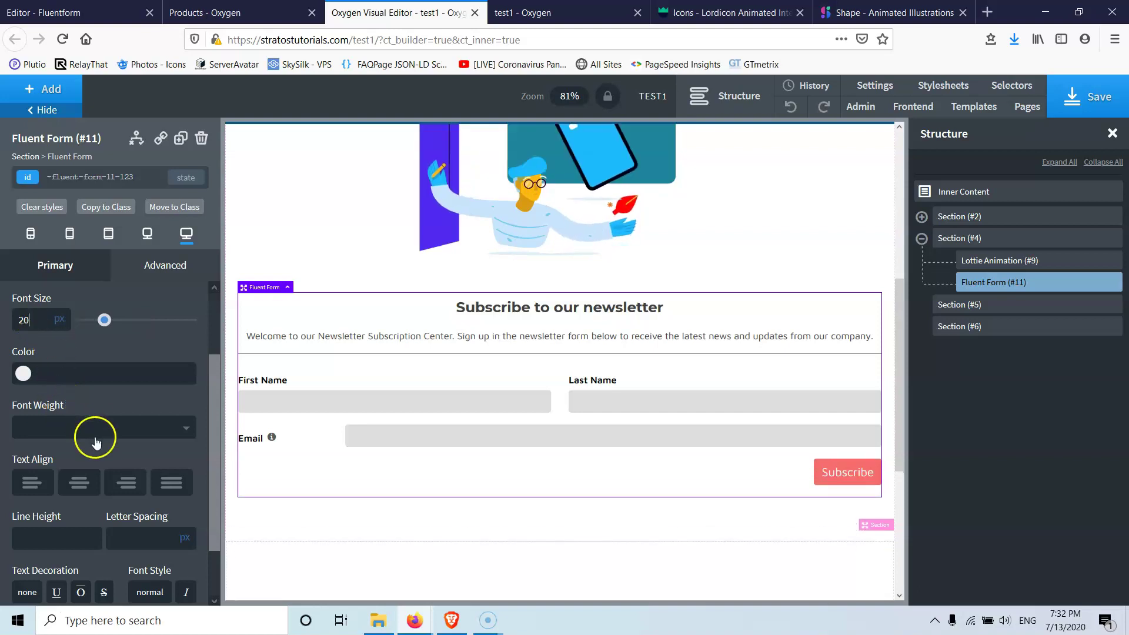
scroll(94, 380, down, 2)
scroll(123, 481, up, 5)
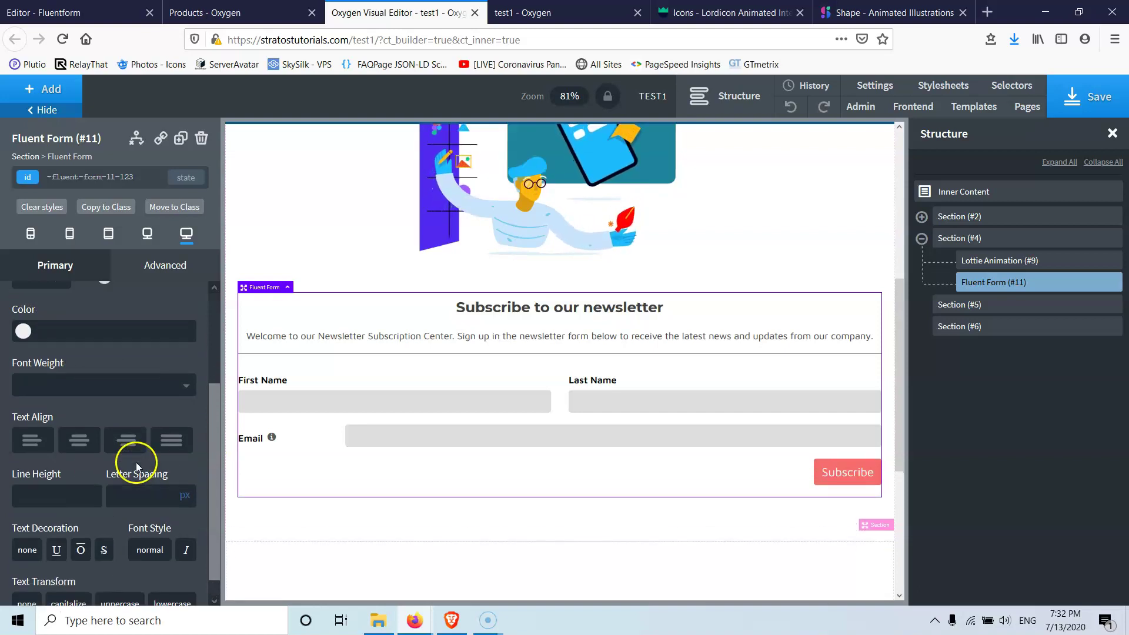
click(24, 299)
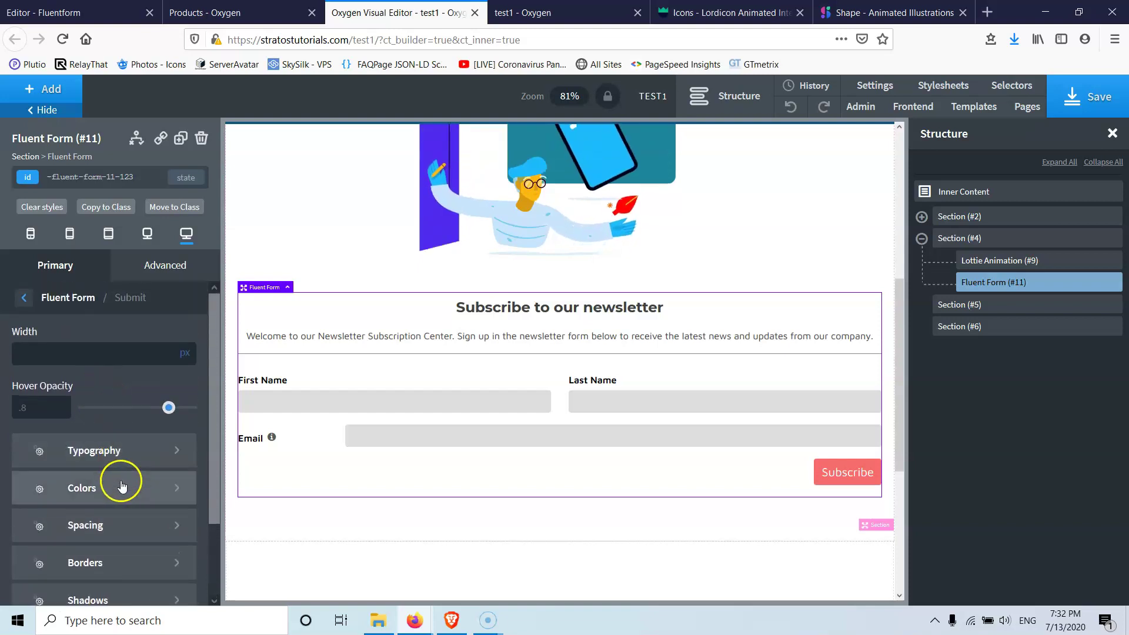
Review the submit button's color and other style options, and look over the form on the page.
click(104, 490)
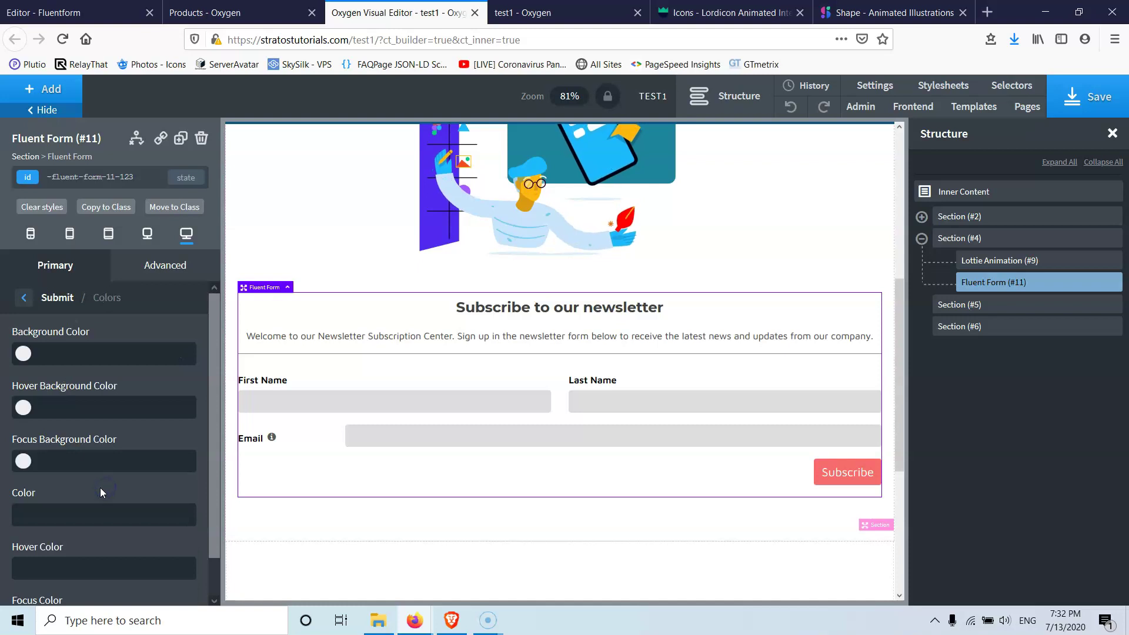
click(26, 299)
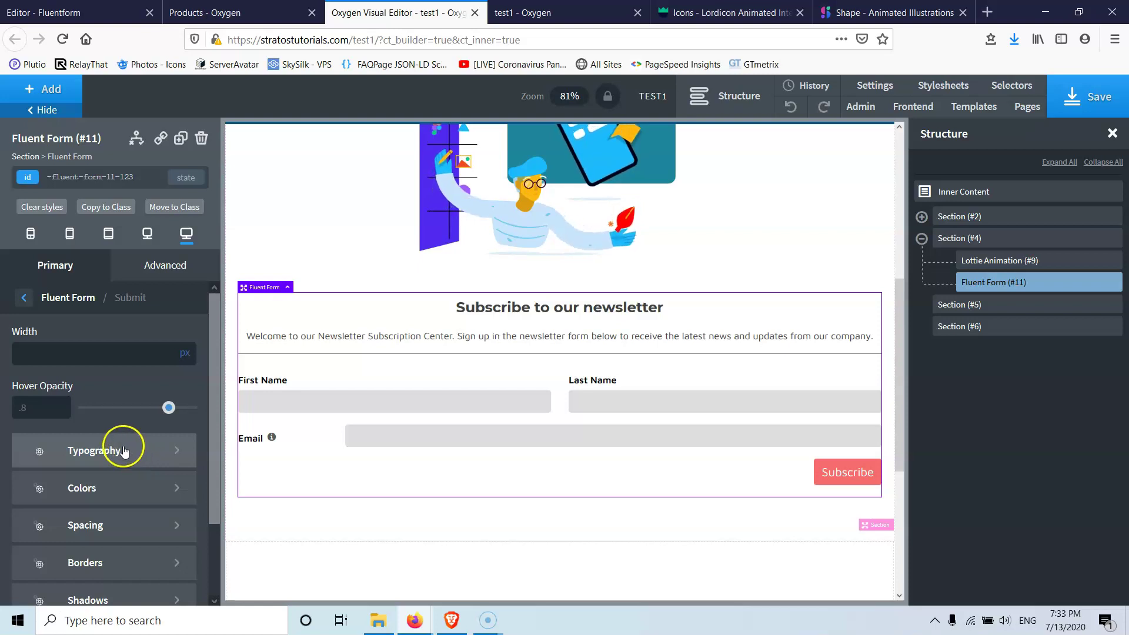
scroll(123, 451, down, 3)
scroll(103, 476, up, 3)
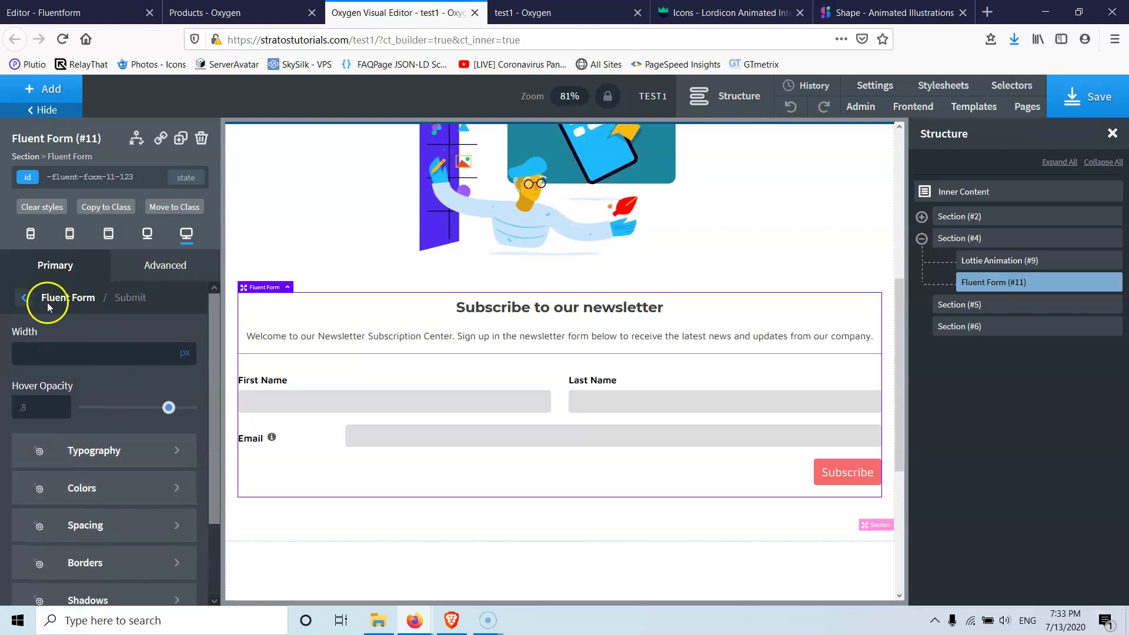
click(23, 299)
scroll(253, 460, down, 5)
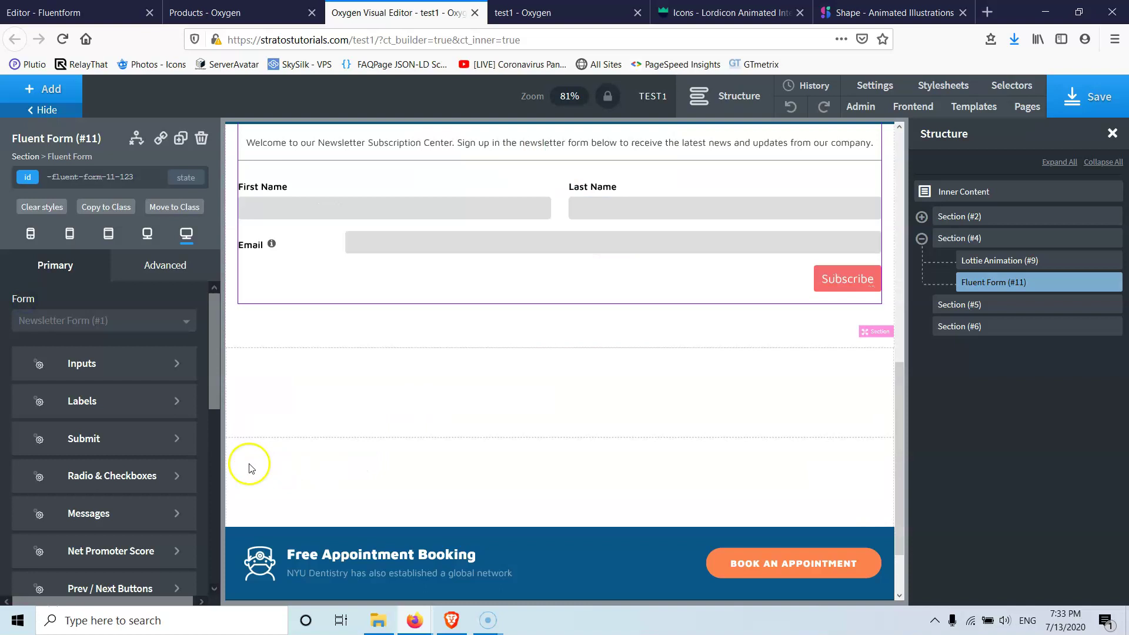
Open the Default Post template in the Oxygen editor in a new tab from the Shop page.
click(217, 9)
mouse_move(524, 98)
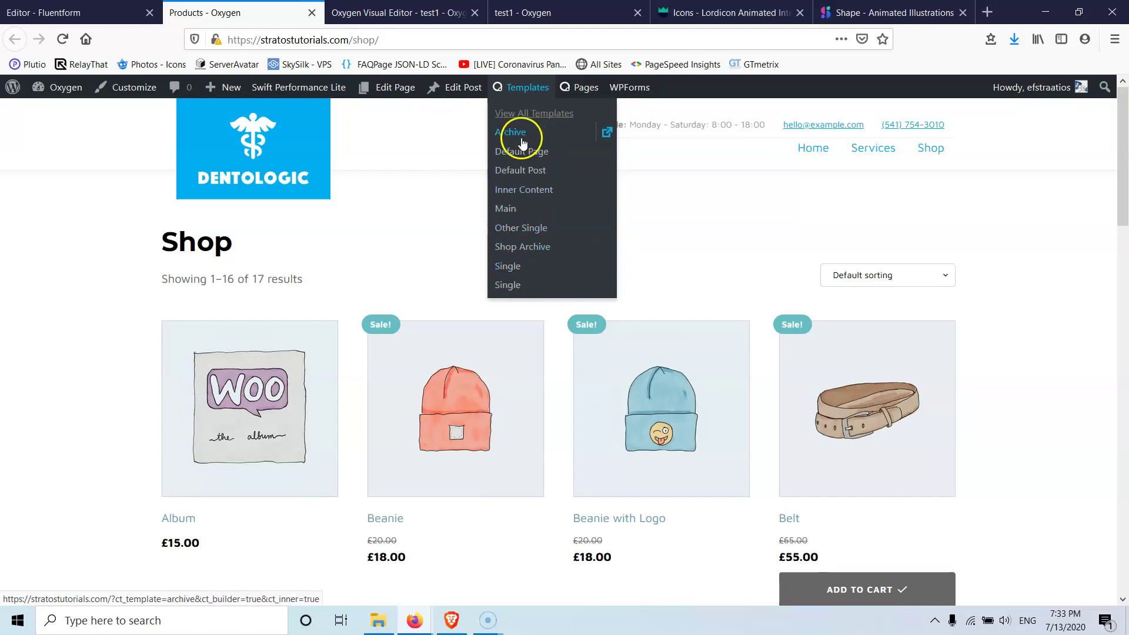
middle_click(537, 176)
click(345, 13)
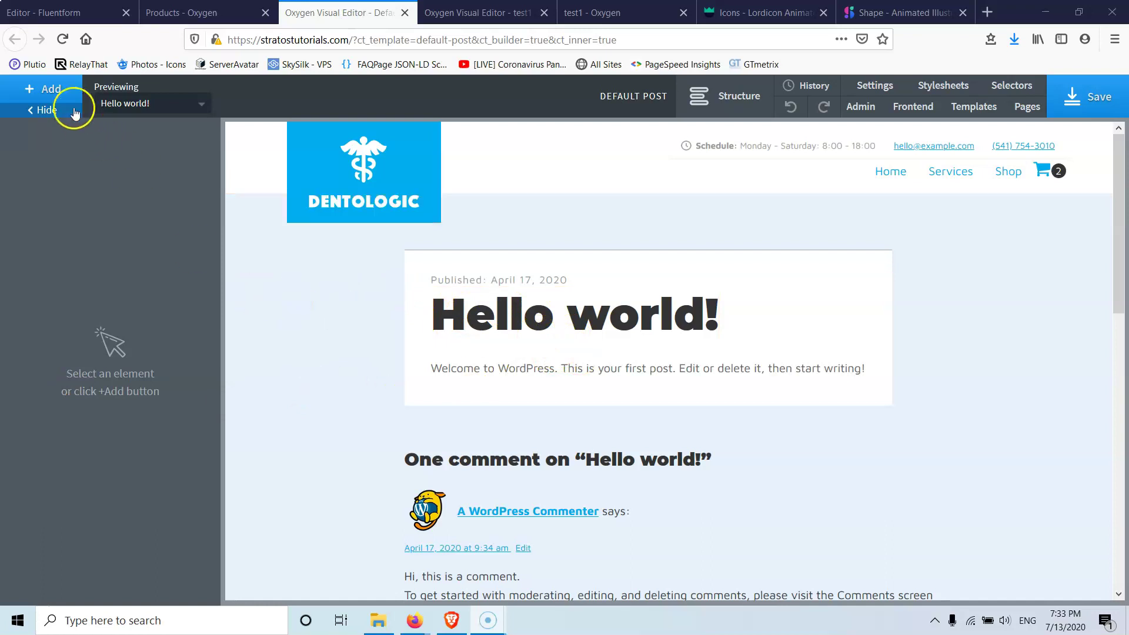
Browse the Extras components for the Default Post template, looking at the Single Posts group with Reading Time.
click(65, 94)
click(125, 496)
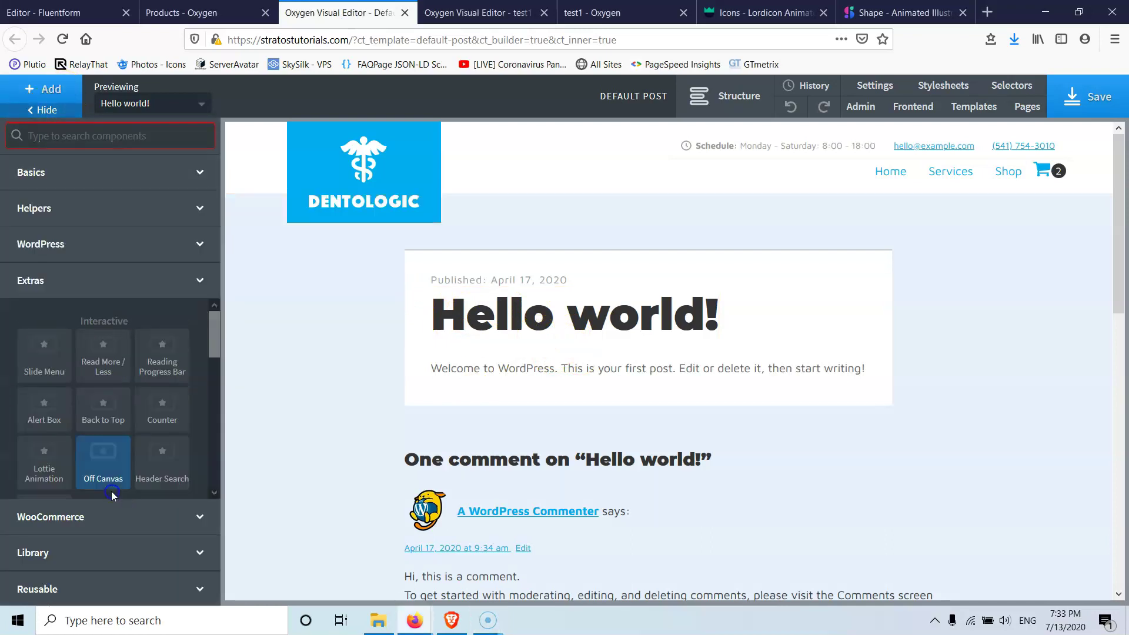
scroll(91, 340, down, 2)
scroll(103, 394, down, 6)
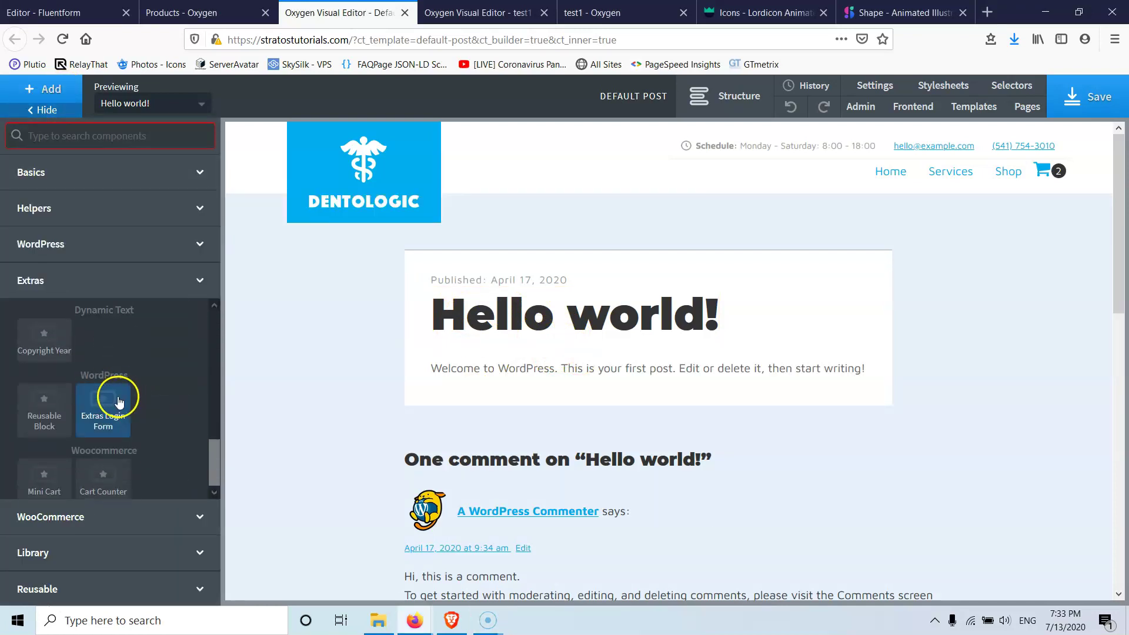
scroll(110, 394, up, 4)
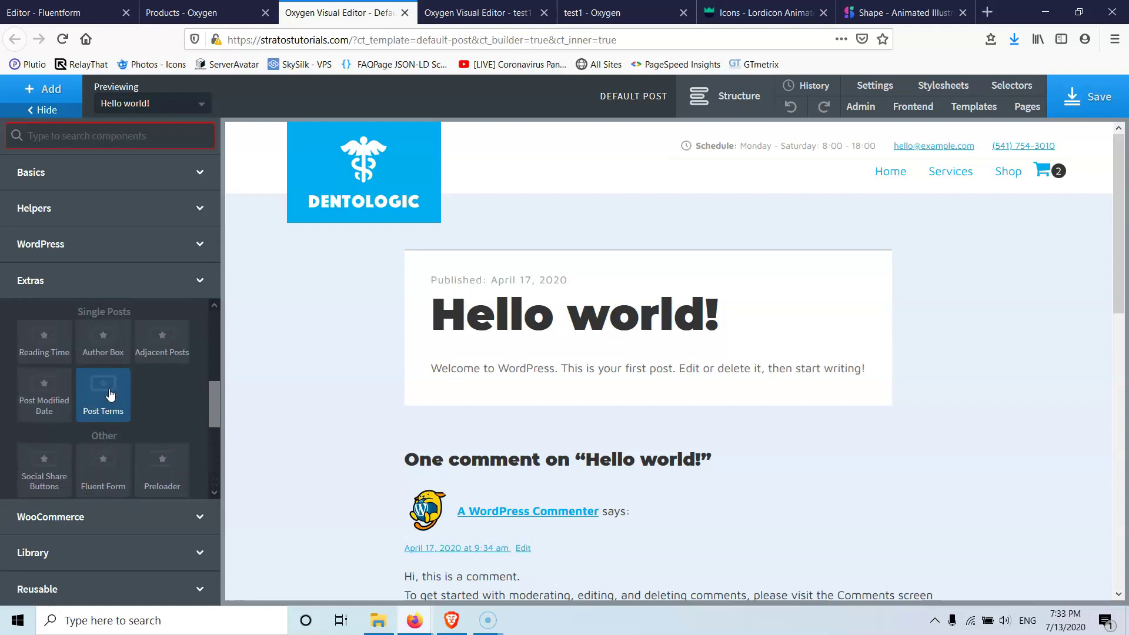
click(21, 415)
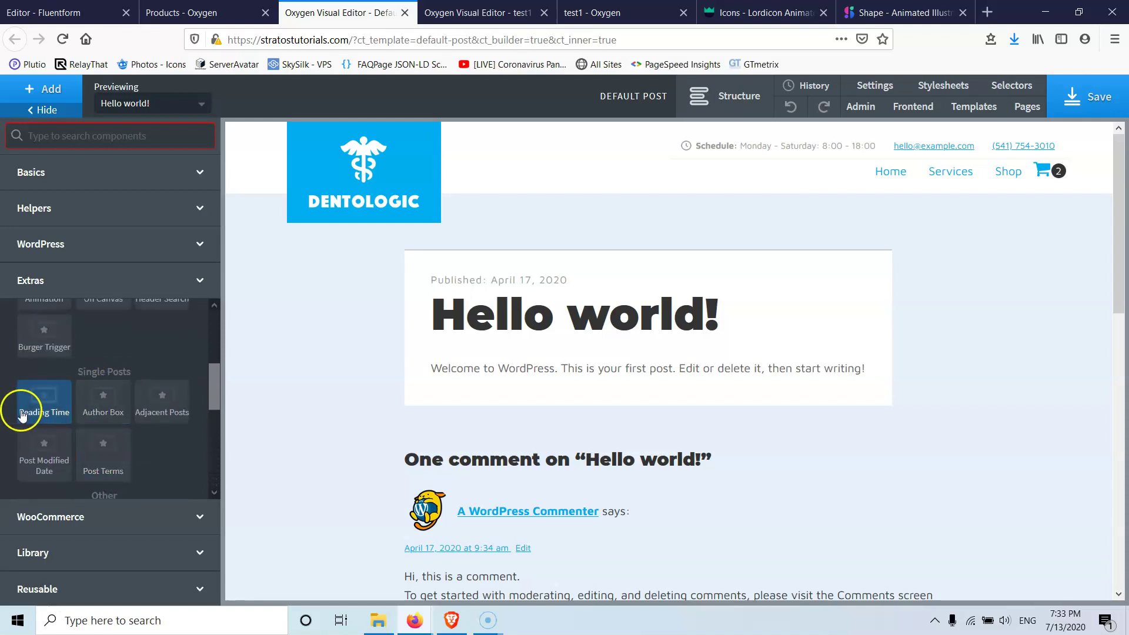
Add a Reading Time component and place it directly below the post title heading inside the nested div of the Blog Post section.
click(54, 402)
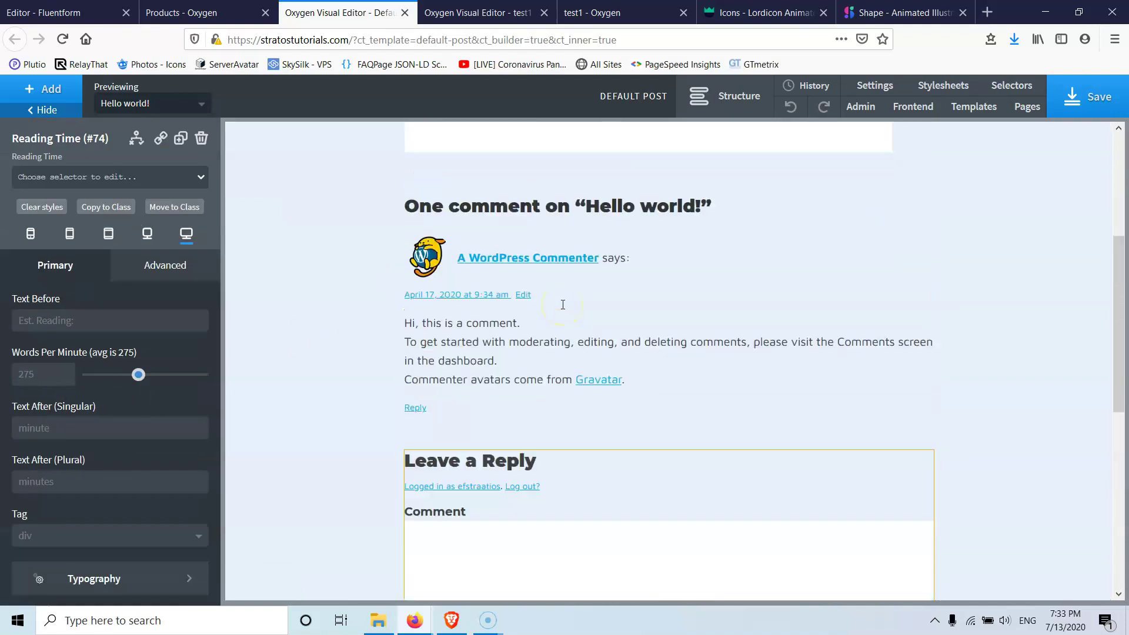
click(742, 101)
click(922, 217)
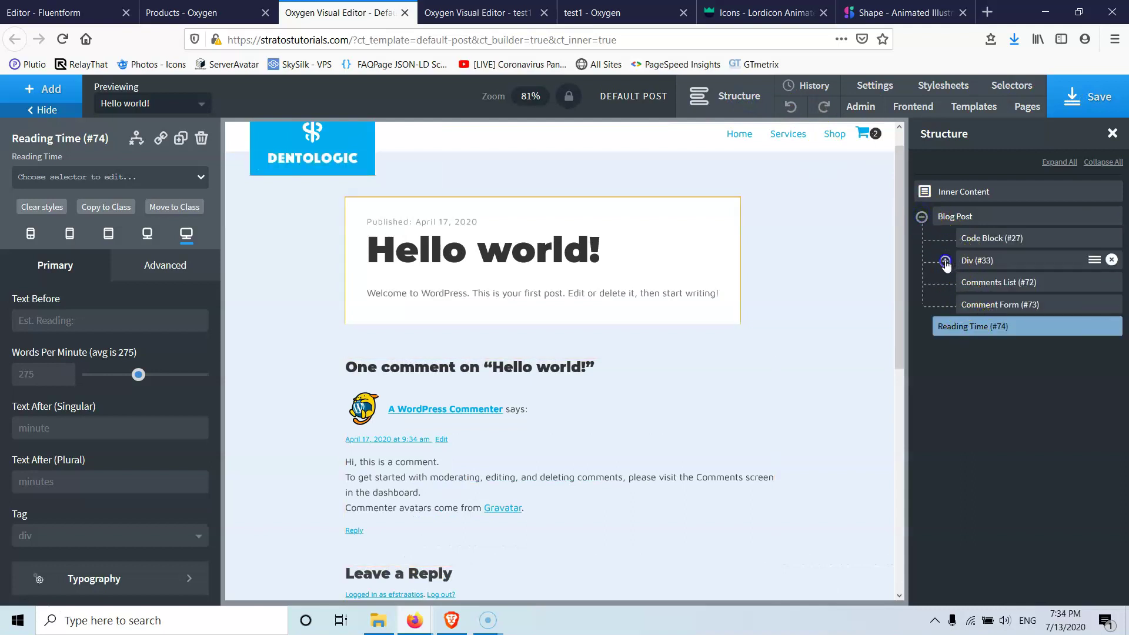
click(945, 260)
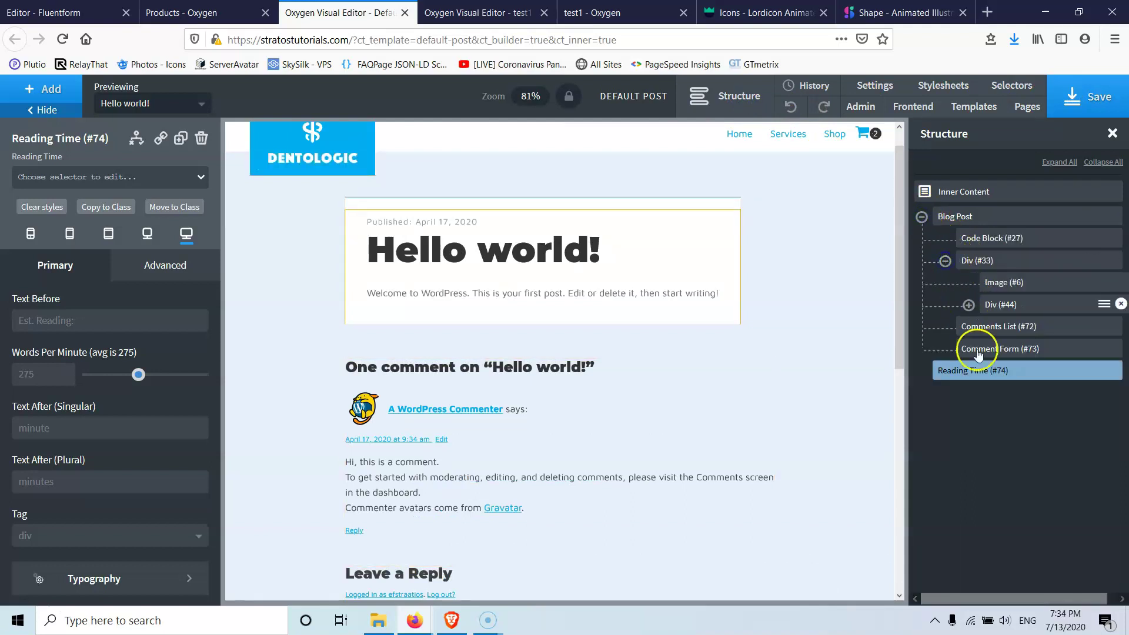
click(969, 305)
click(516, 257)
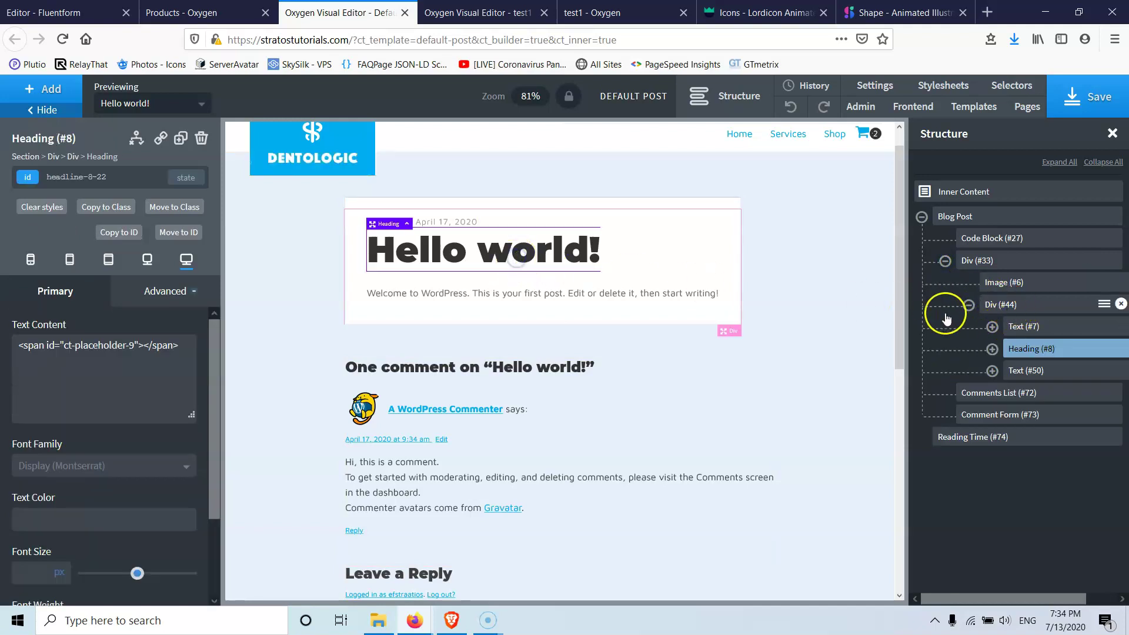
drag(962, 444, 1029, 374)
drag(1029, 375, 1030, 371)
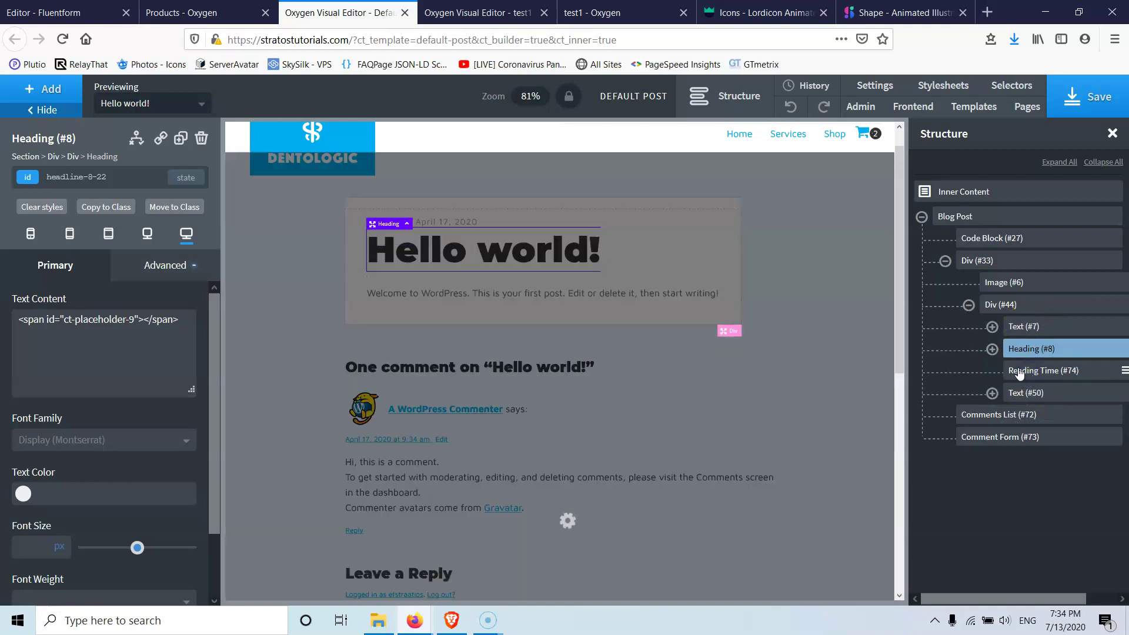
click(394, 288)
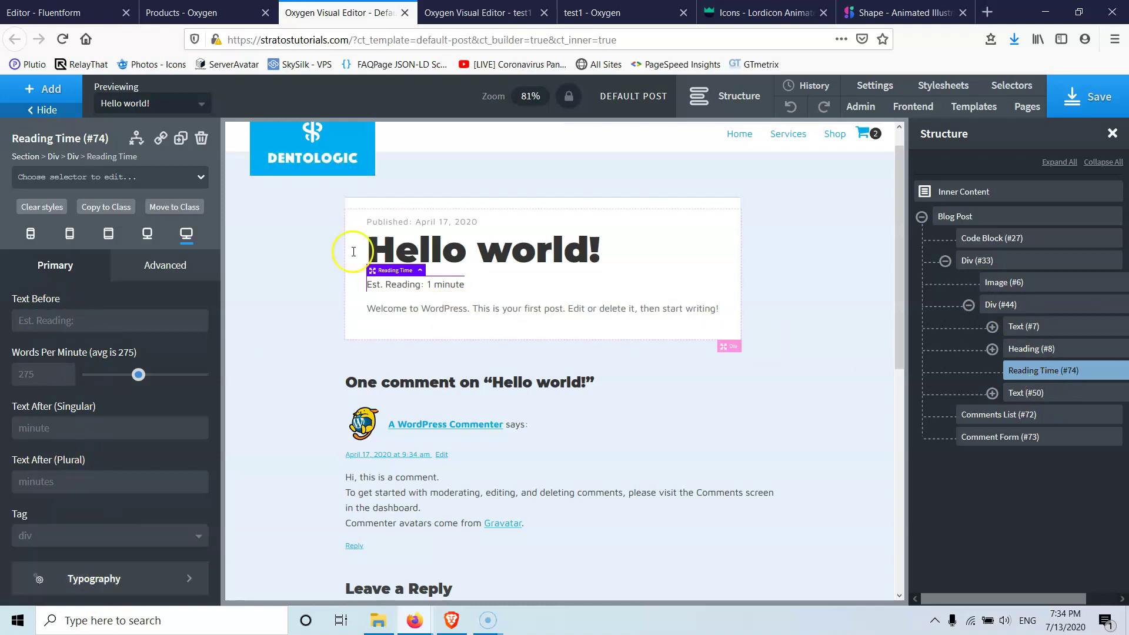
Add Post Terms and Adjacent Posts components below the Reading Time component and look over the Adjacent Posts settings.
click(46, 94)
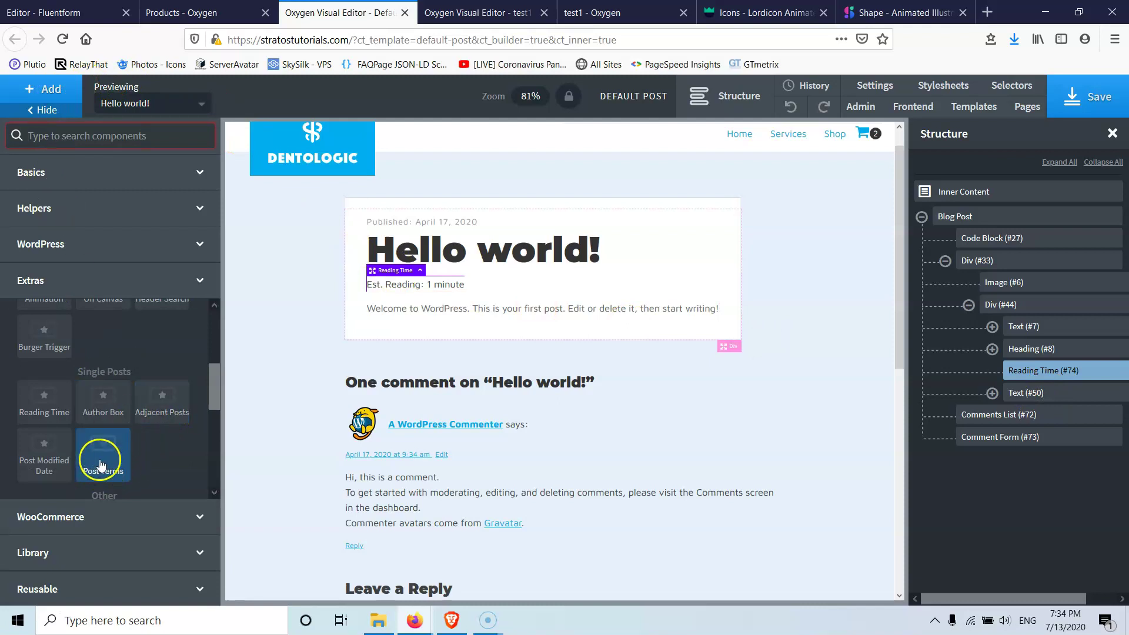
click(101, 462)
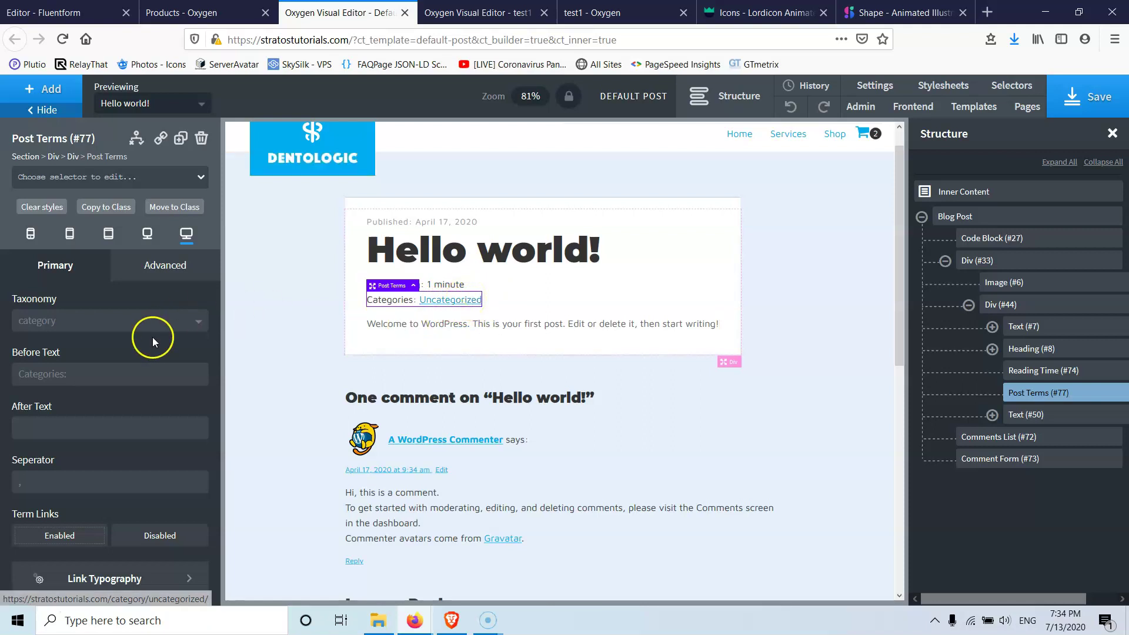
click(55, 93)
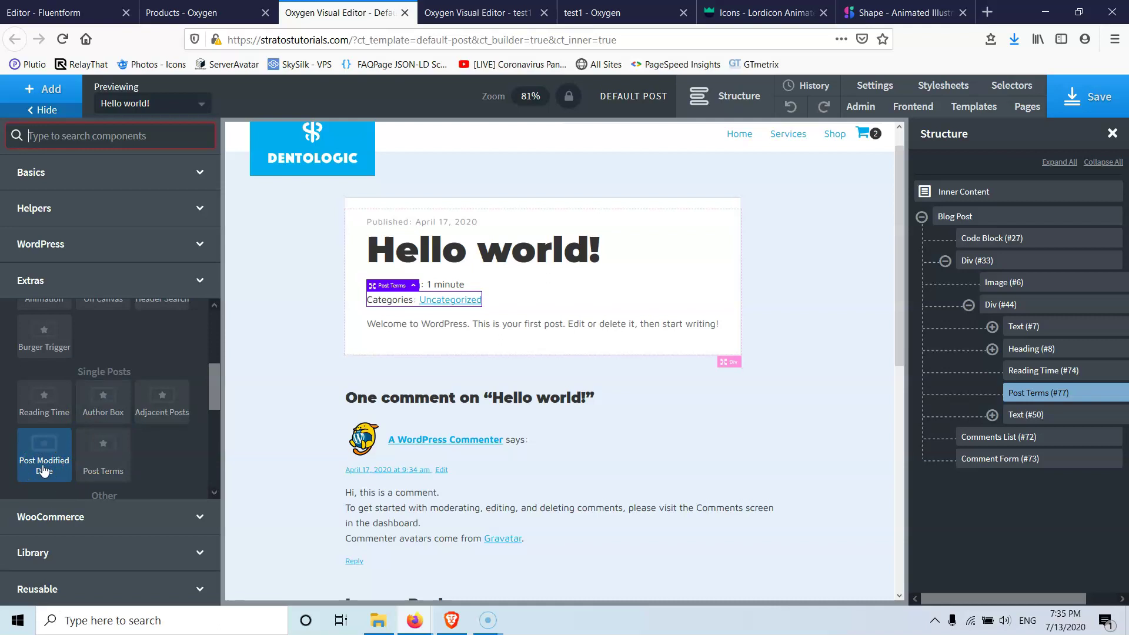
click(164, 419)
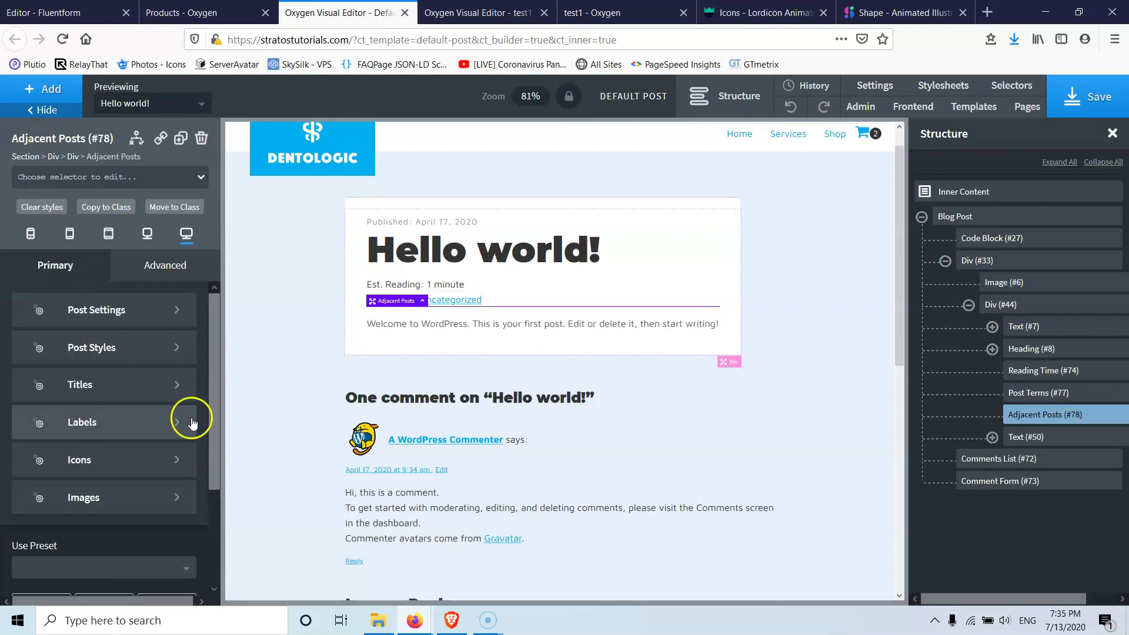
scroll(151, 357, down, 3)
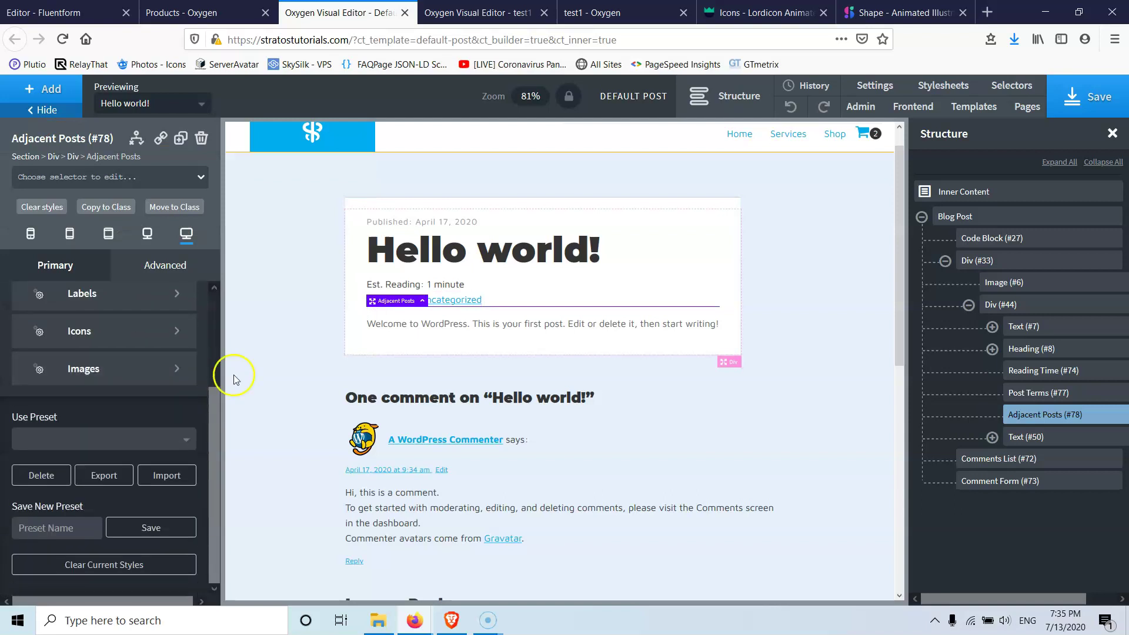
scroll(497, 396, down, 6)
scroll(497, 397, up, 5)
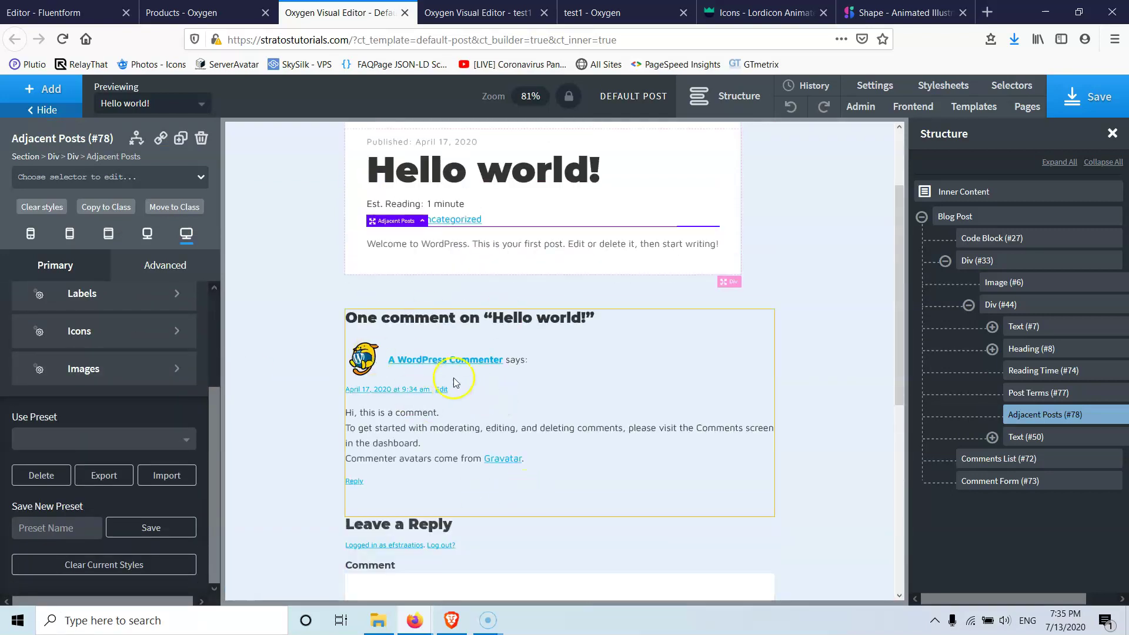
scroll(147, 415, up, 1)
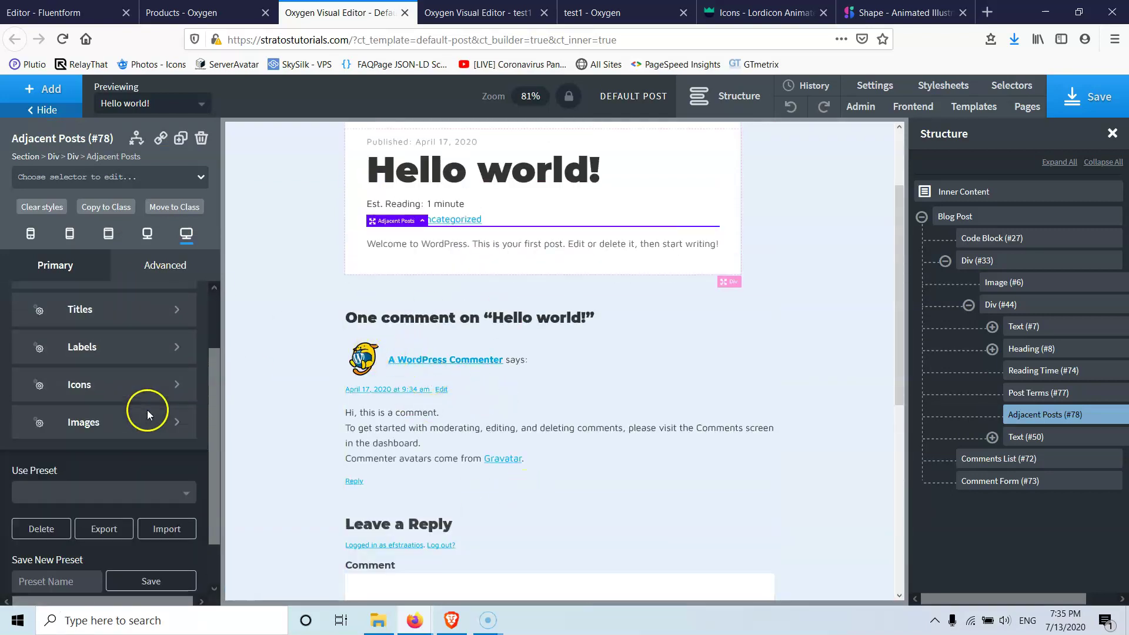
scroll(147, 411, up, 2)
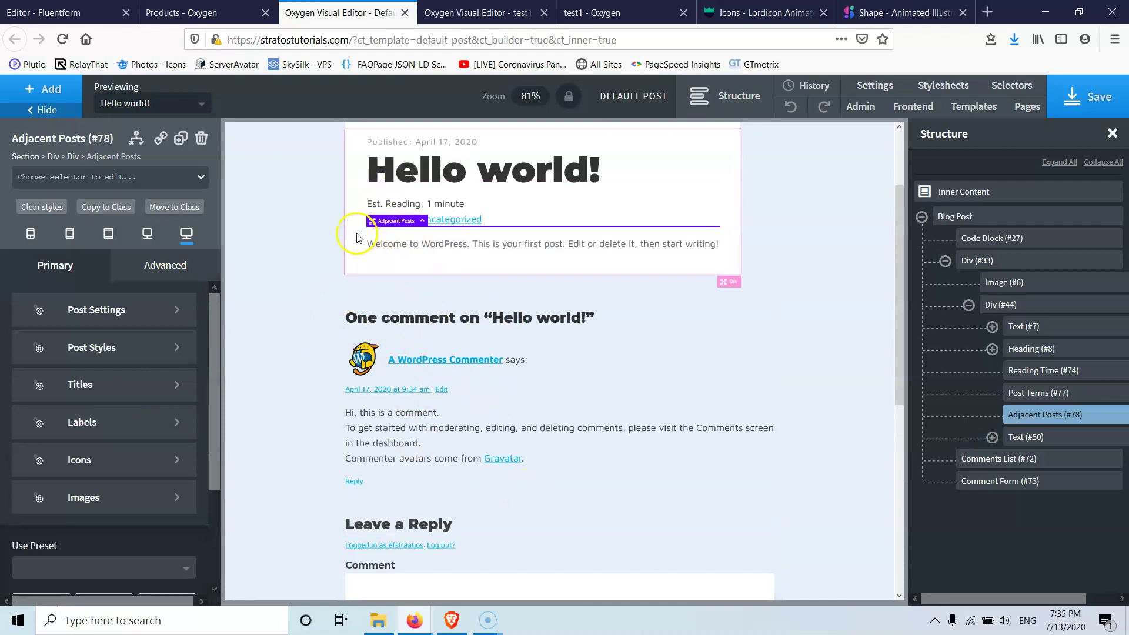
Add an Author Box component below the Adjacent Posts component and look over its settings.
click(47, 93)
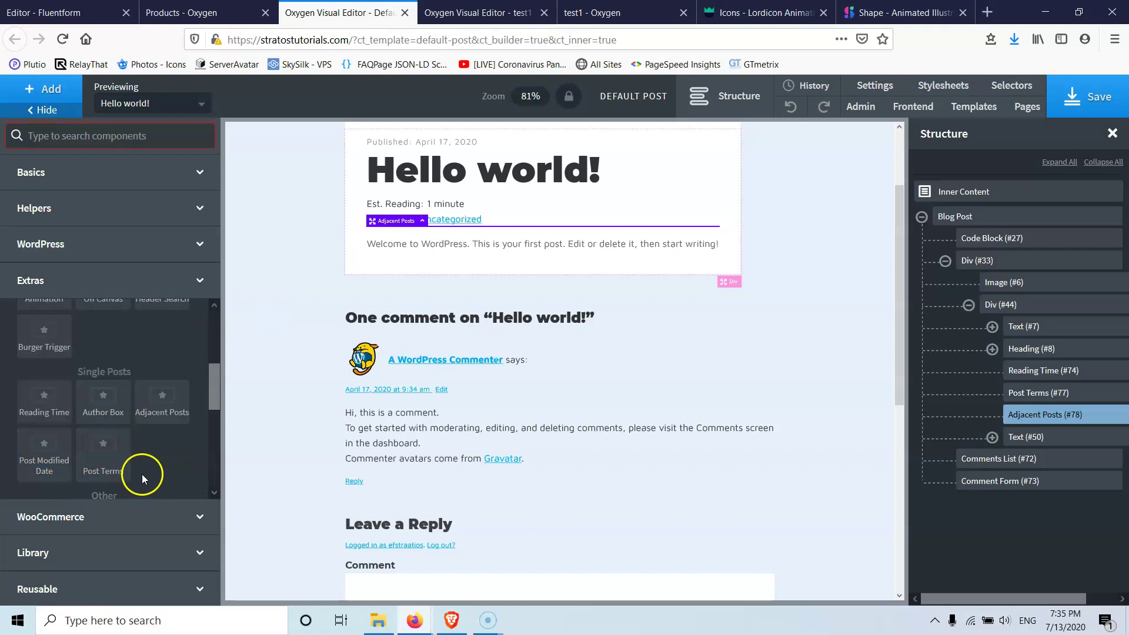
click(126, 415)
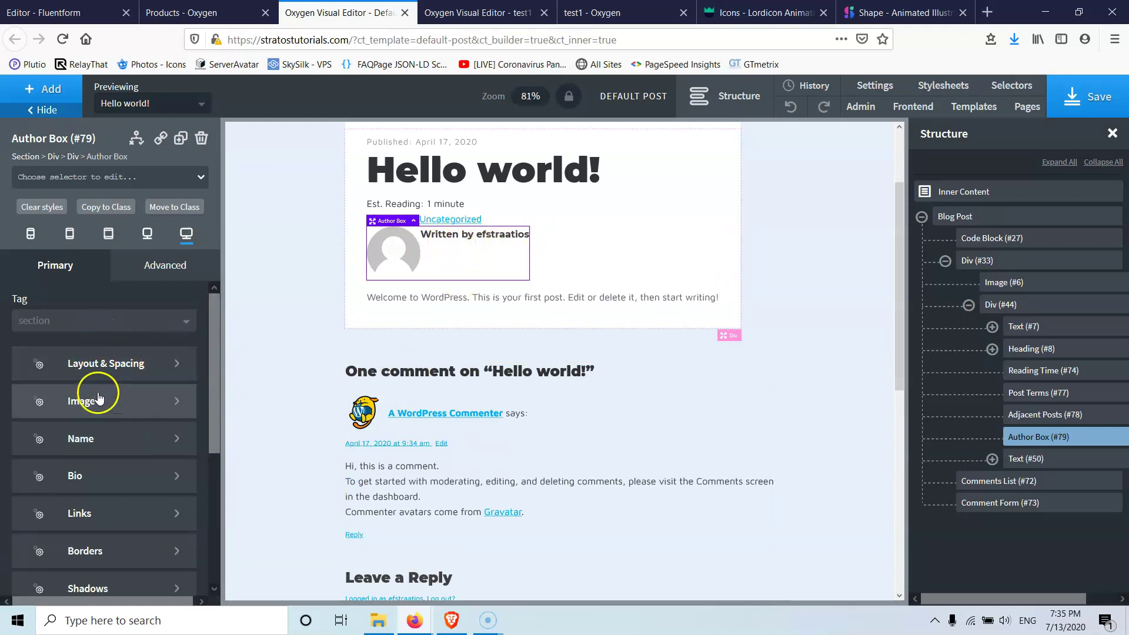
scroll(75, 452, down, 4)
scroll(112, 376, up, 5)
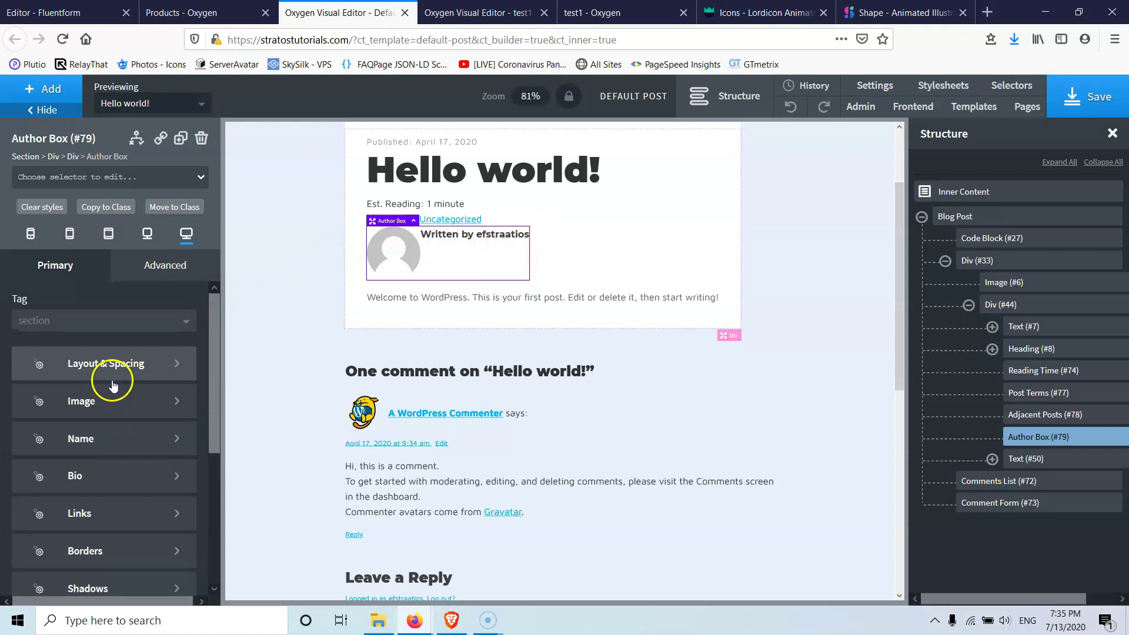
click(50, 92)
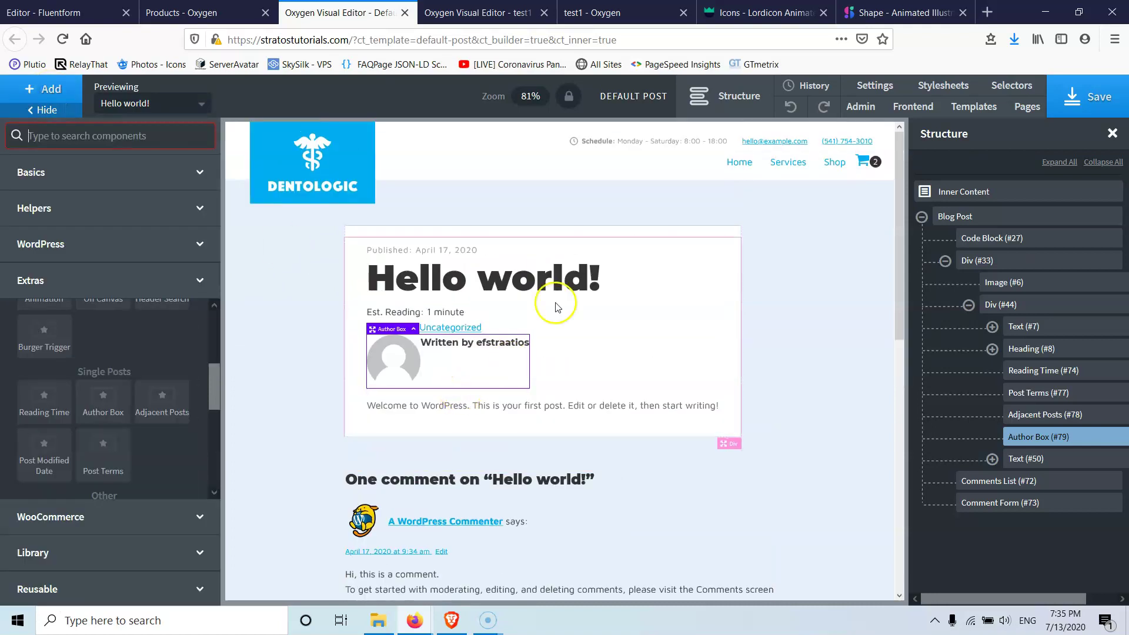
Switch to the test1 page editor and inspect the start and end digits of the visitors Counter.
click(498, 12)
scroll(461, 261, up, 10)
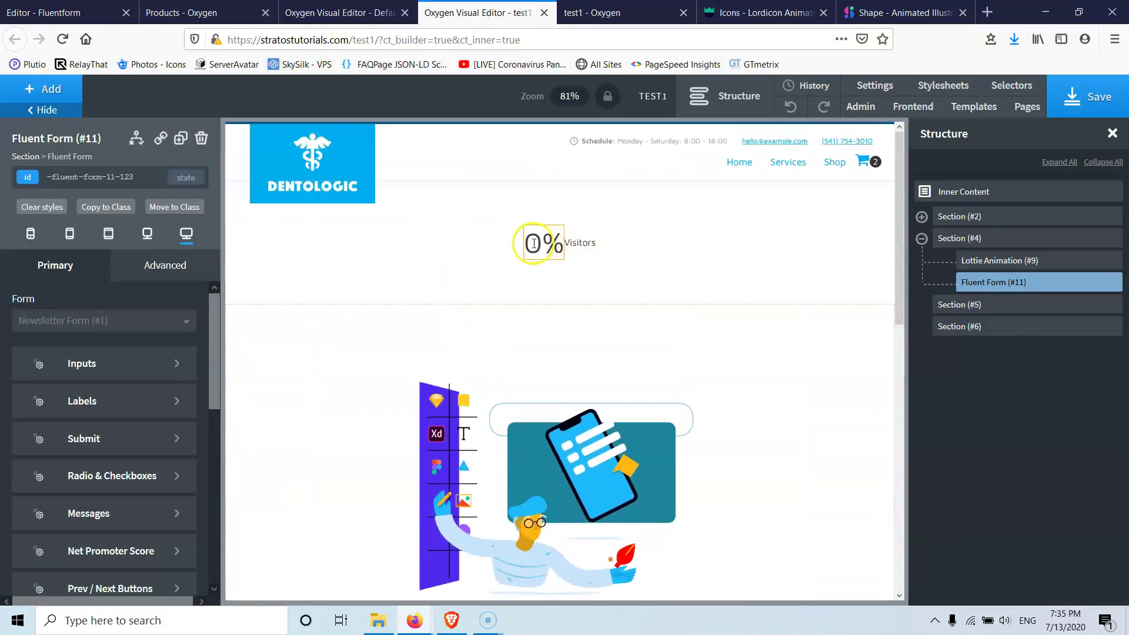
click(533, 243)
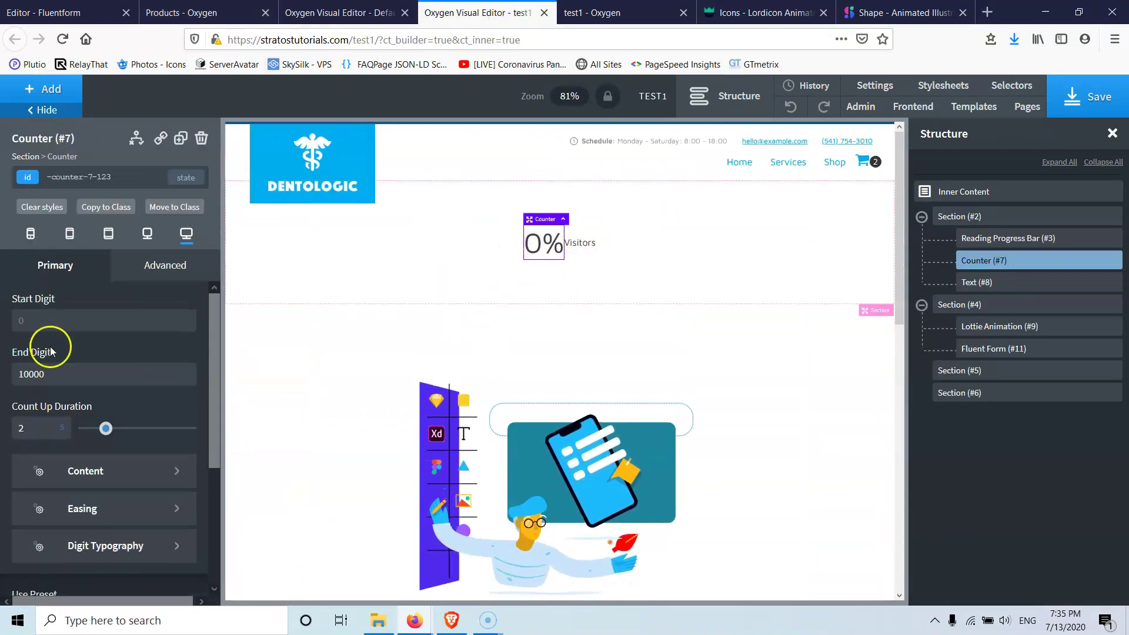
double_click(15, 319)
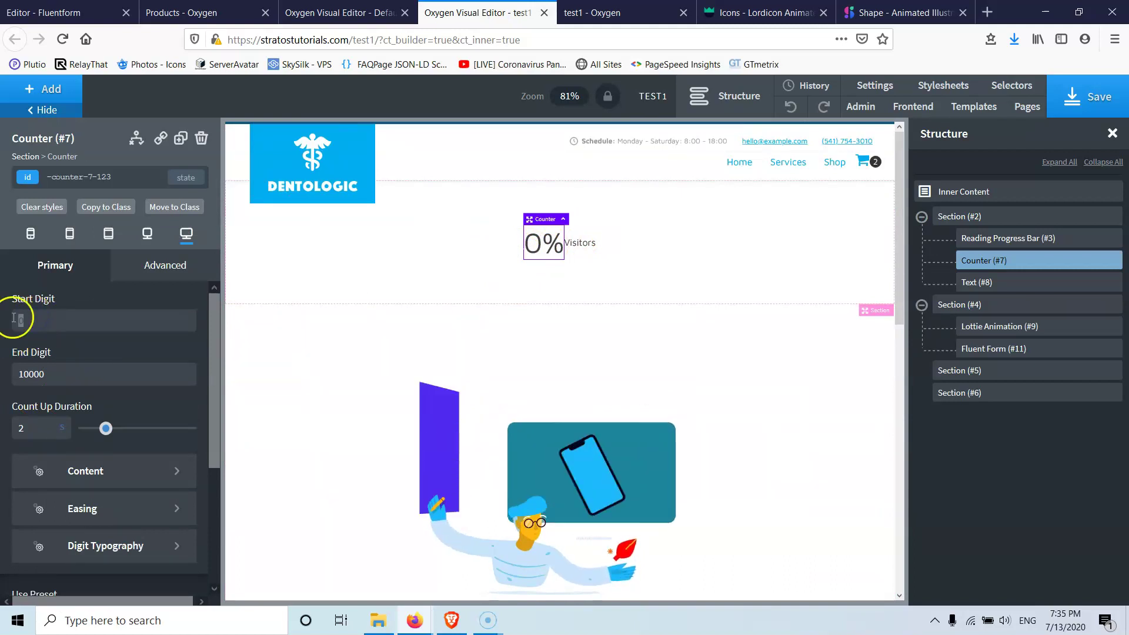
drag(81, 379, 7, 377)
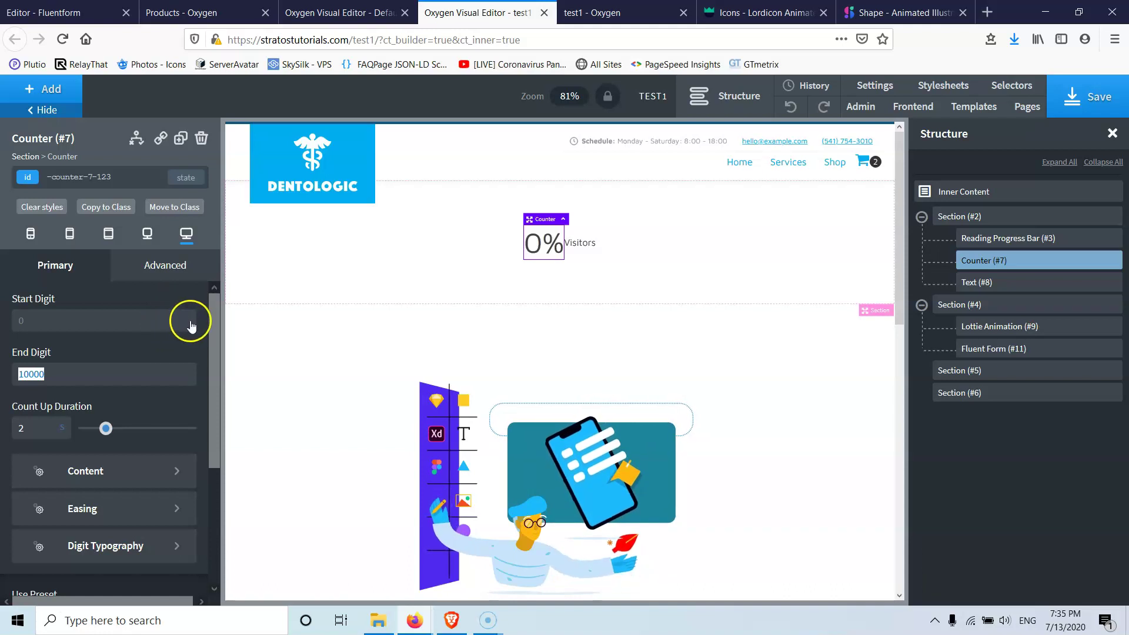
Browse the Basics components, from containers to code block, and look over the test1 page down to its footer.
click(43, 86)
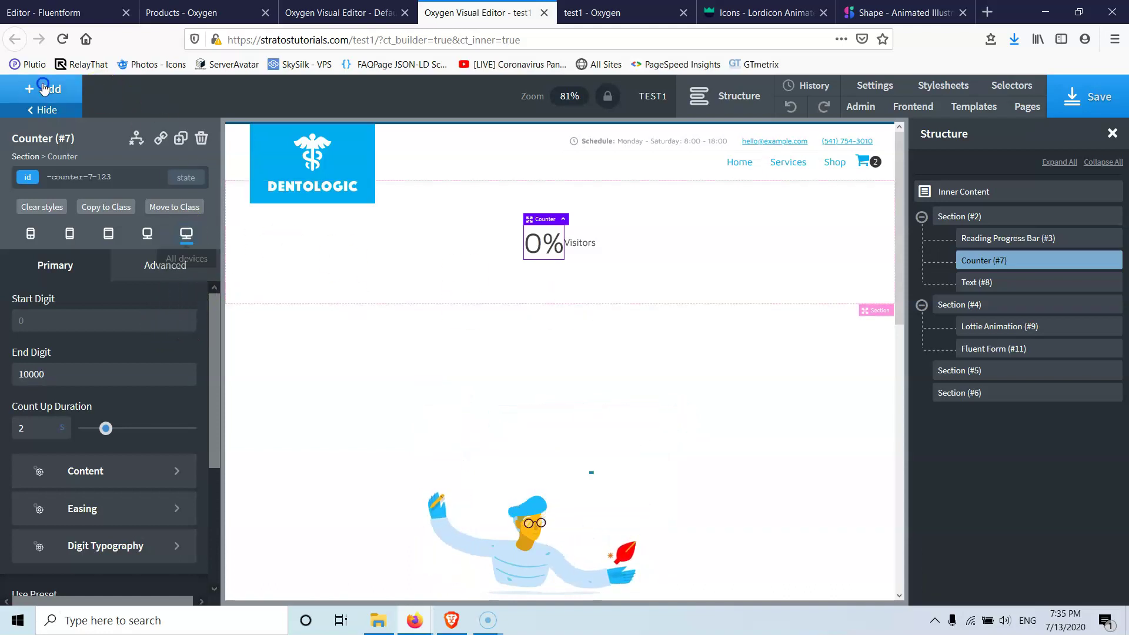
mouse_move(218, 281)
mouse_down()
mouse_move(218, 347)
mouse_move(216, 265)
mouse_up()
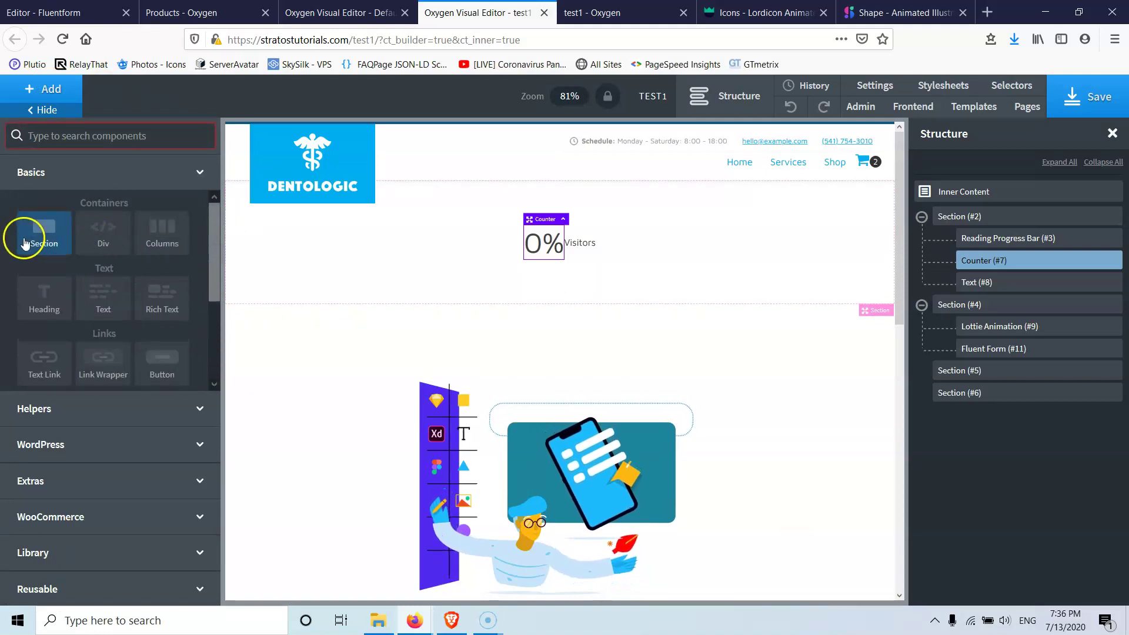
drag(217, 282, 216, 361)
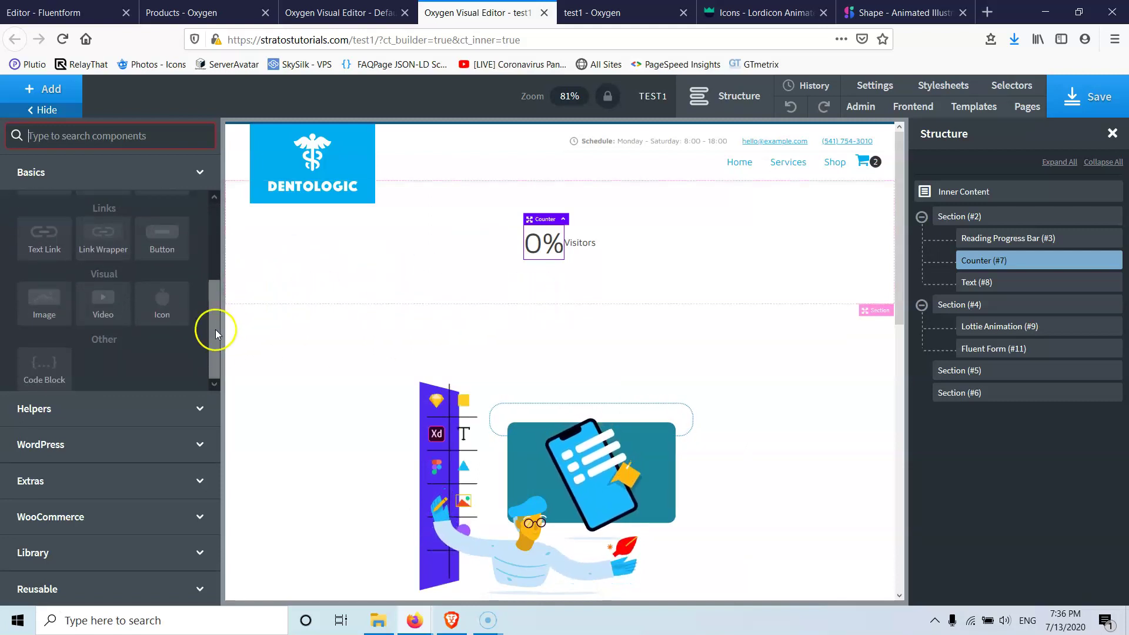
drag(217, 334, 217, 239)
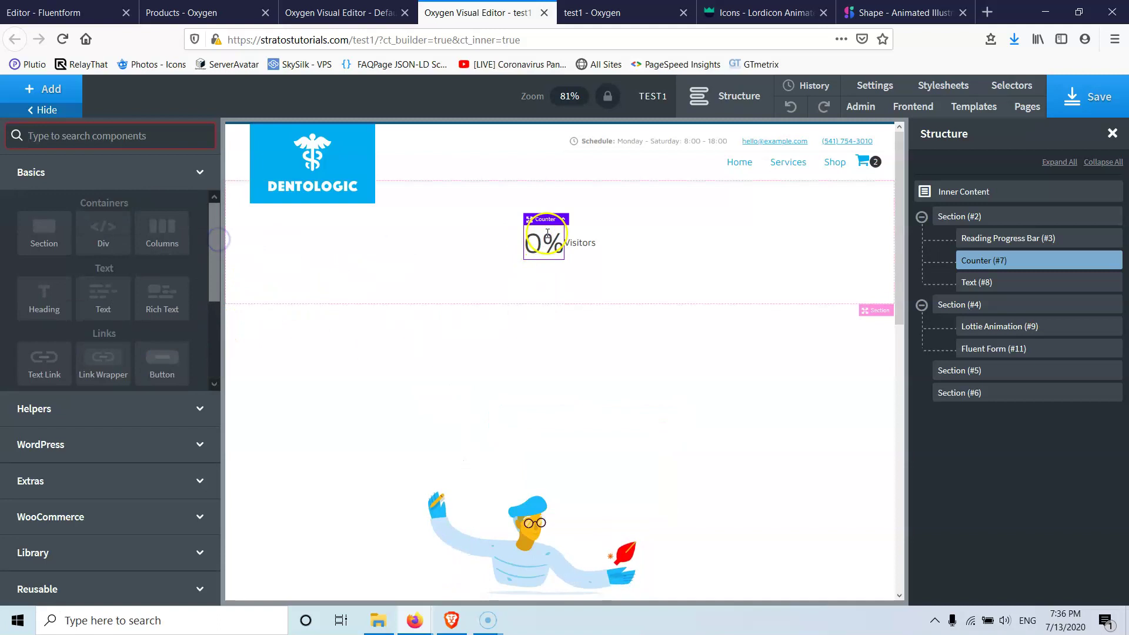
drag(219, 285, 215, 334)
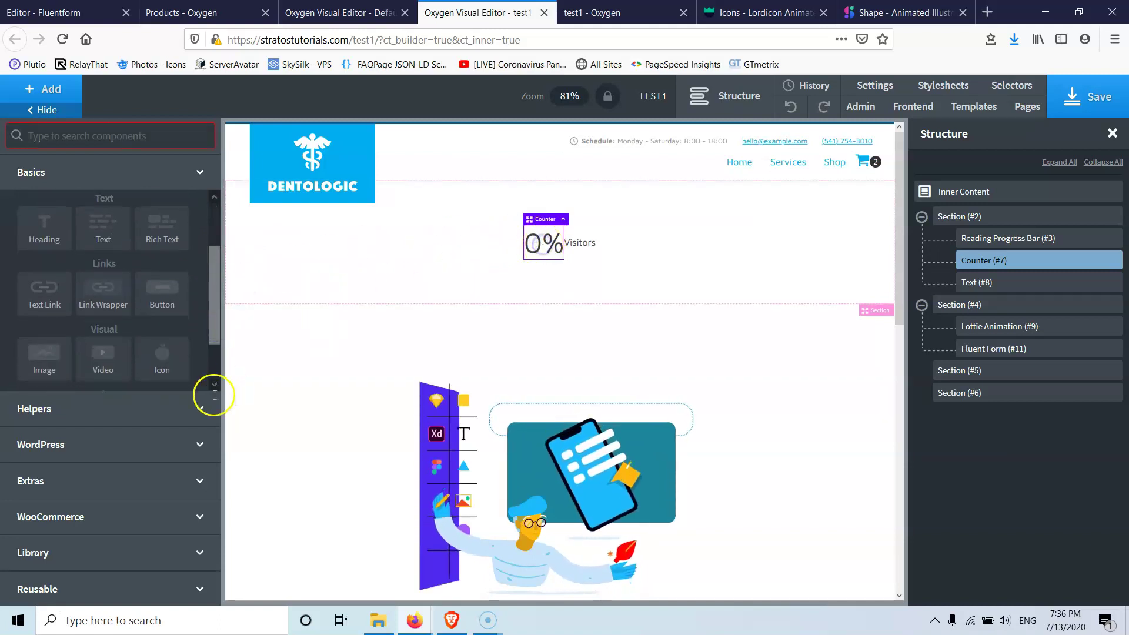
scroll(219, 345, down, 2)
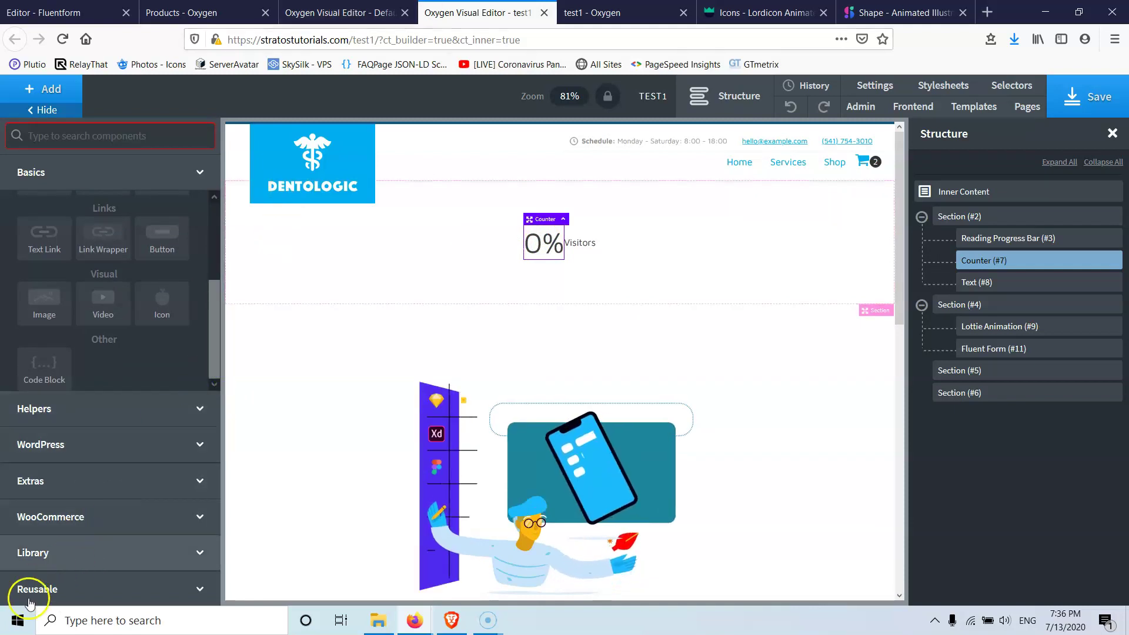
scroll(448, 328, down, 10)
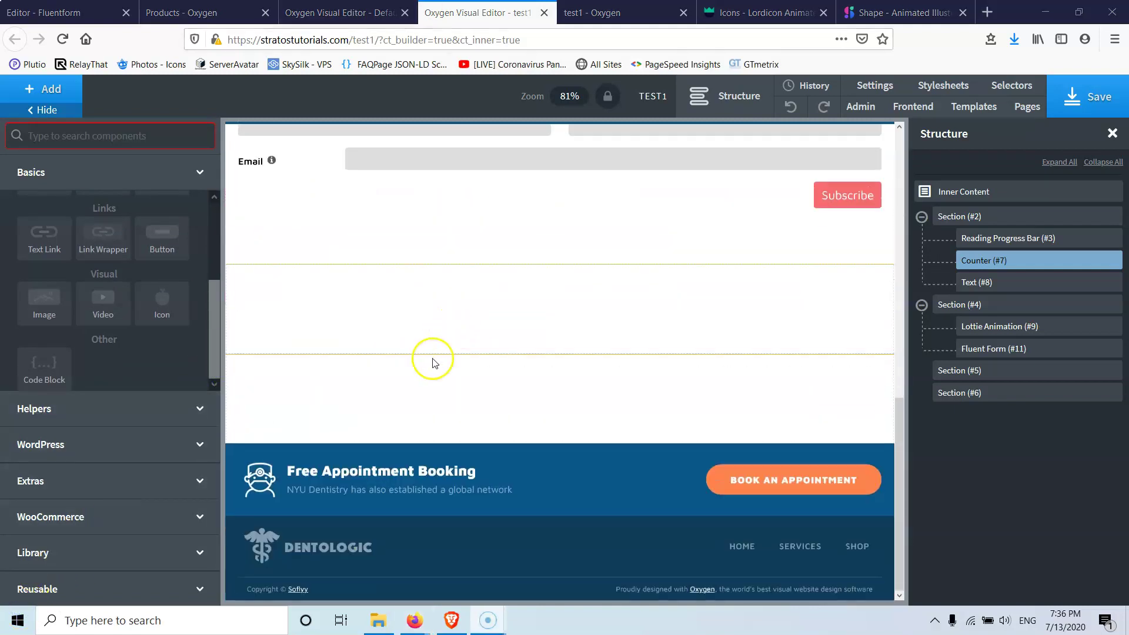
scroll(113, 347, up, 5)
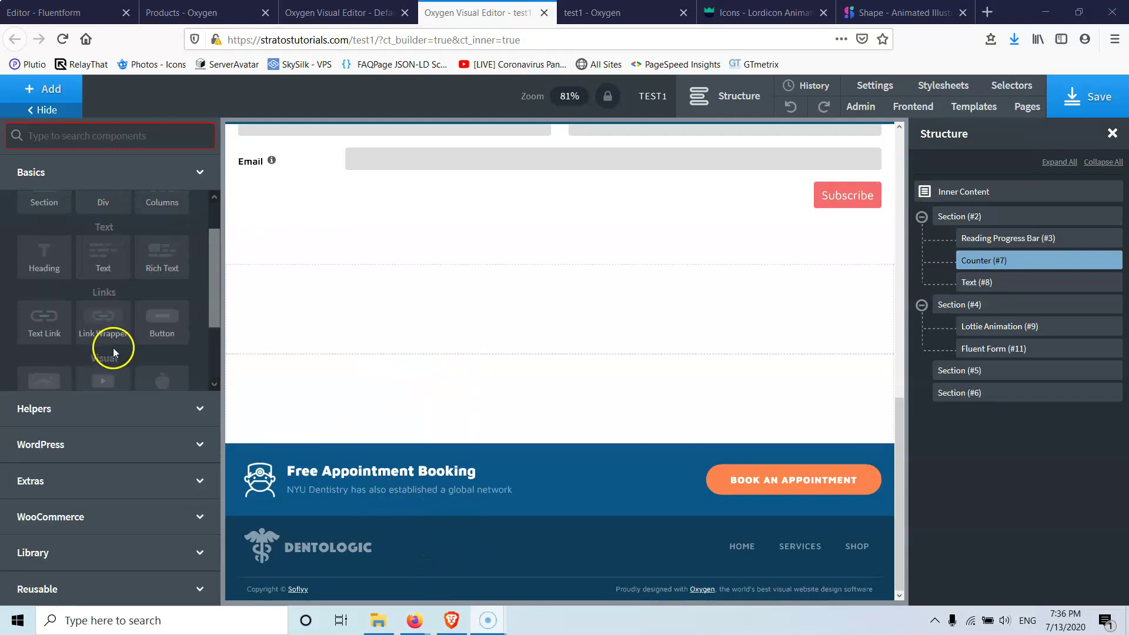
scroll(167, 338, down, 5)
scroll(84, 337, up, 5)
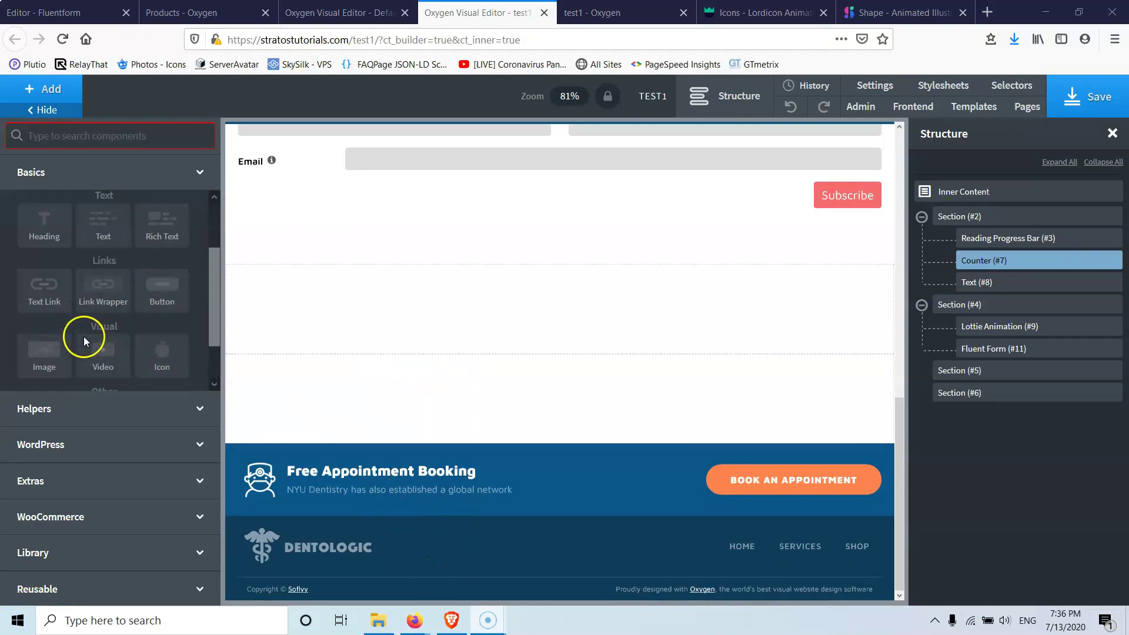
Add the Copyright Year component from the Extras after the Counter in the first section of the test1 page.
click(63, 481)
scroll(77, 412, down, 1)
scroll(88, 367, up, 1)
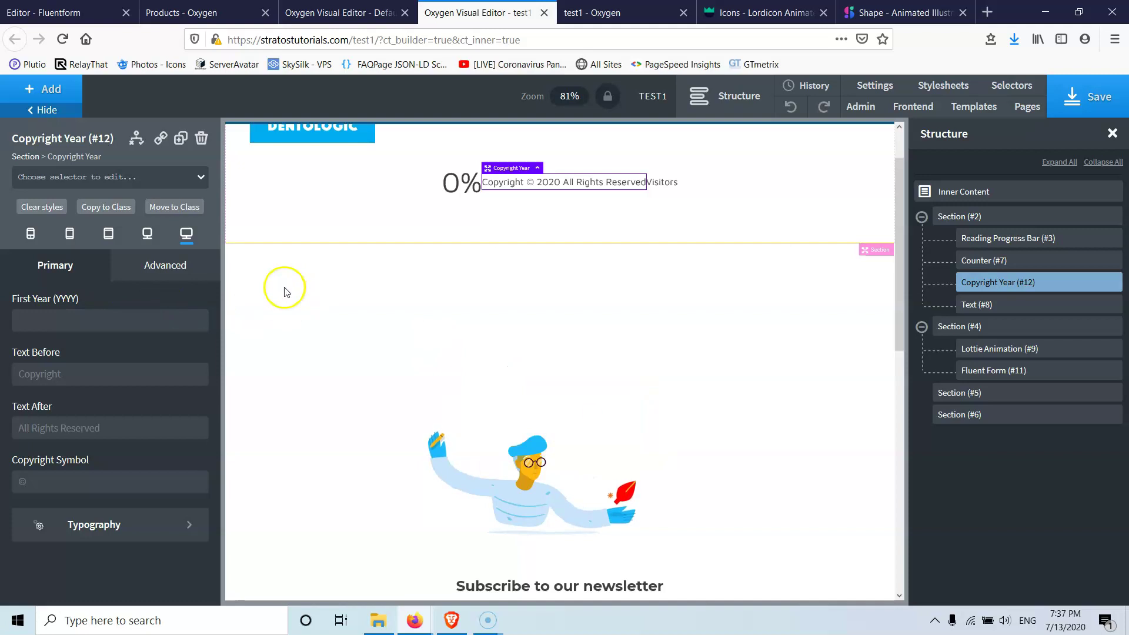
Look over the remaining Extras components, including the Single Posts, Other and Dynamic Text groups.
click(46, 89)
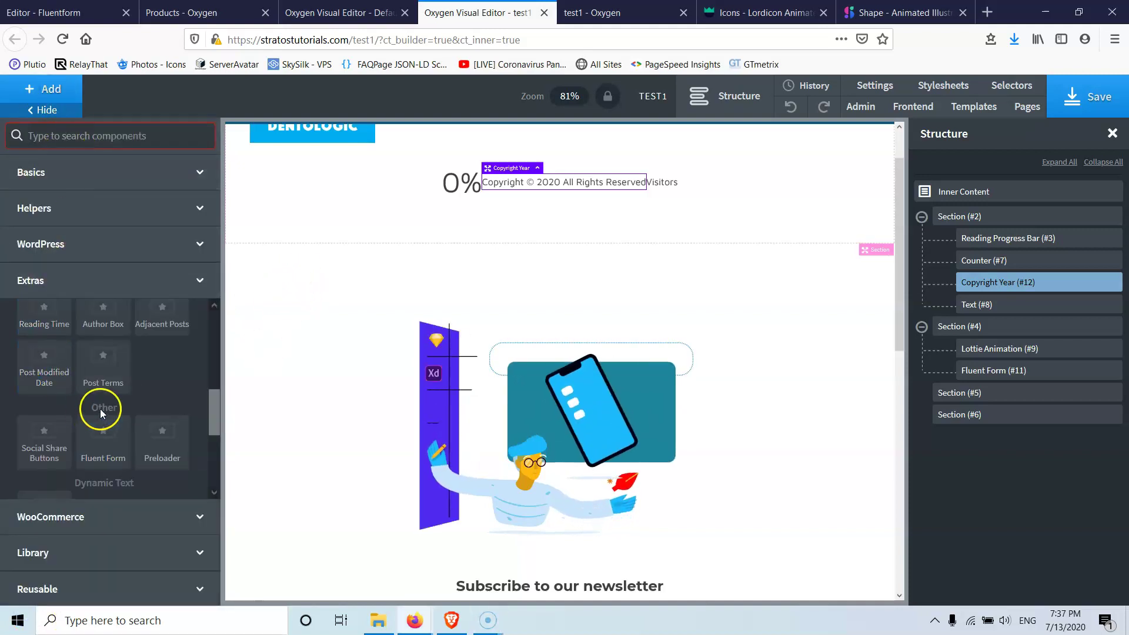
scroll(100, 411, down, 2)
scroll(100, 413, up, 4)
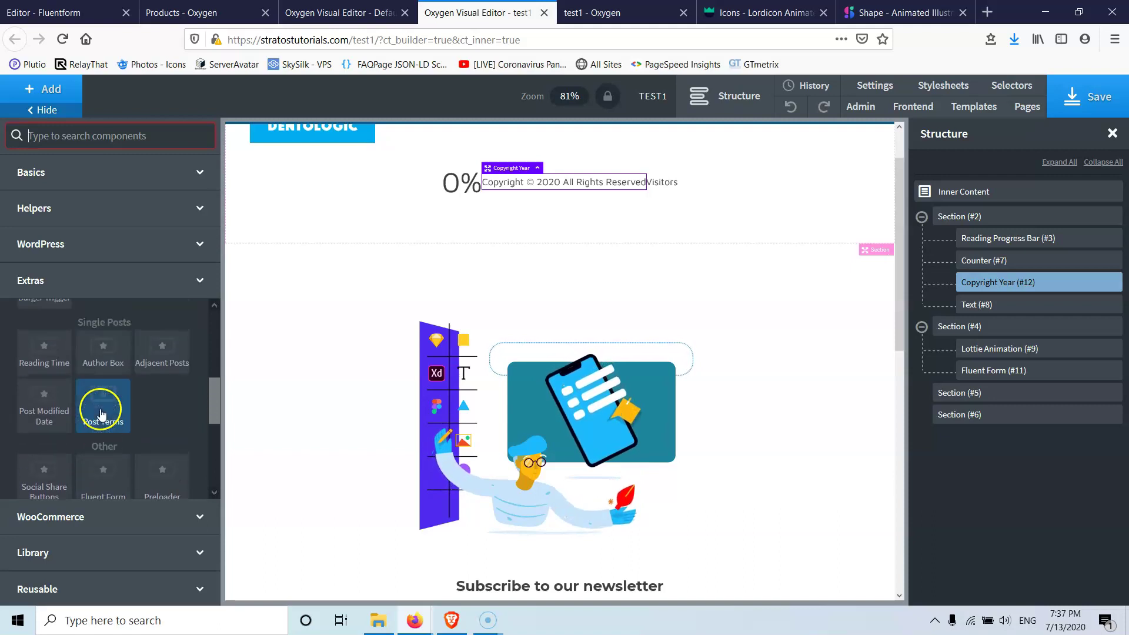
scroll(100, 413, up, 2)
scroll(100, 413, down, 2)
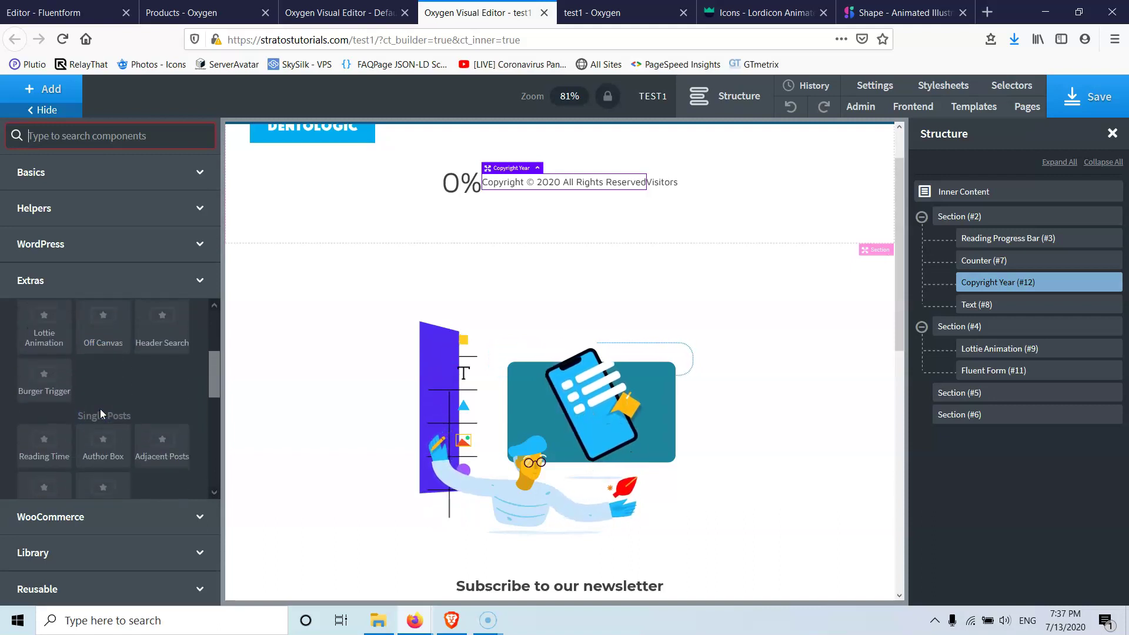
Add the Preloader component to the test1 page and place it at the start of the inner content, before the first section.
click(88, 136)
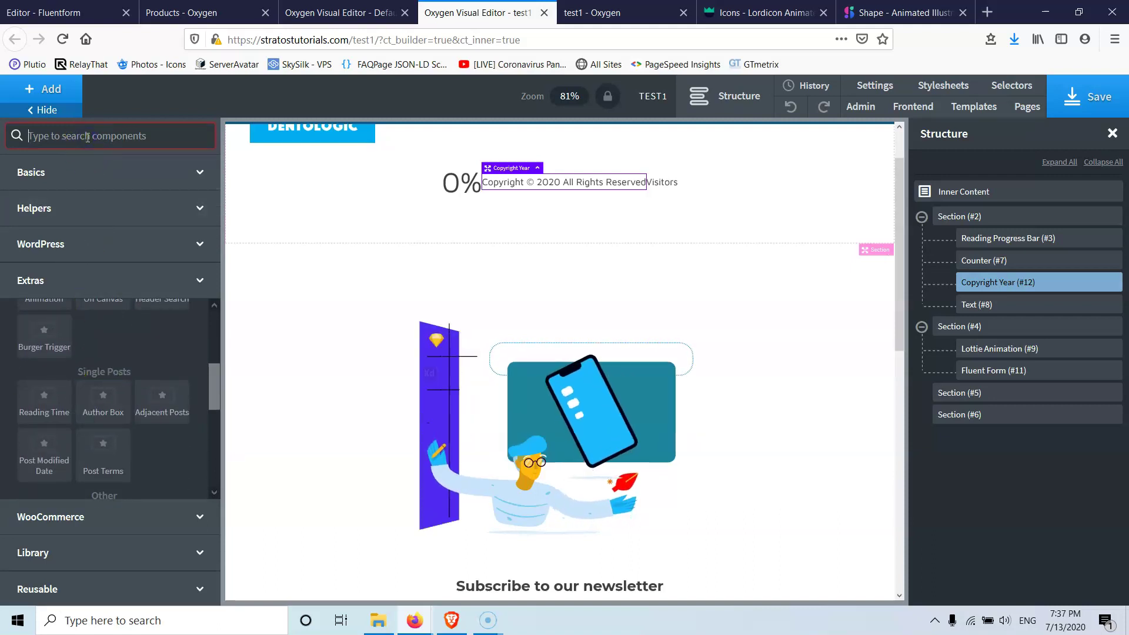
text(pre)
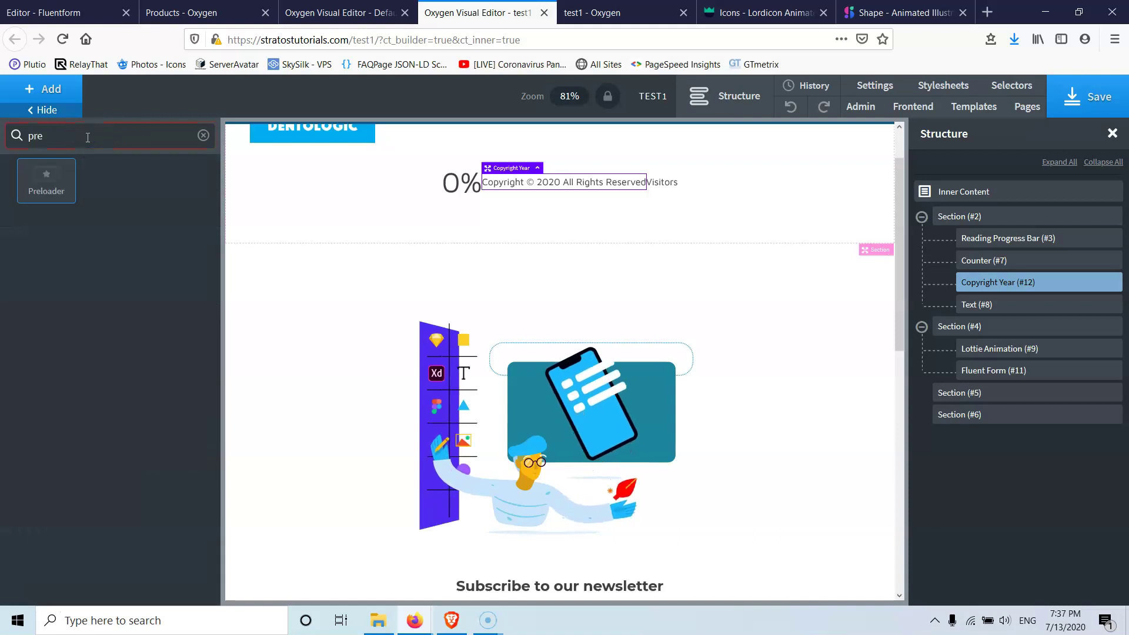
click(47, 186)
drag(1015, 305, 989, 216)
click(949, 221)
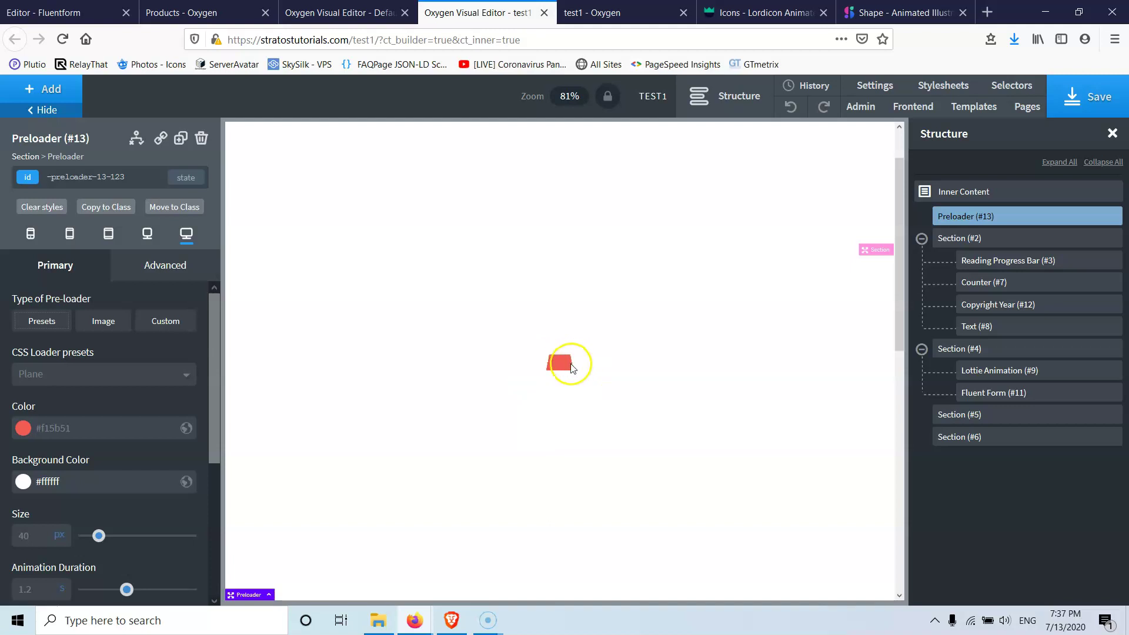
Try the Circle CSS loader preset on the Preloader, and settle on the Bounce preset.
click(39, 381)
click(53, 442)
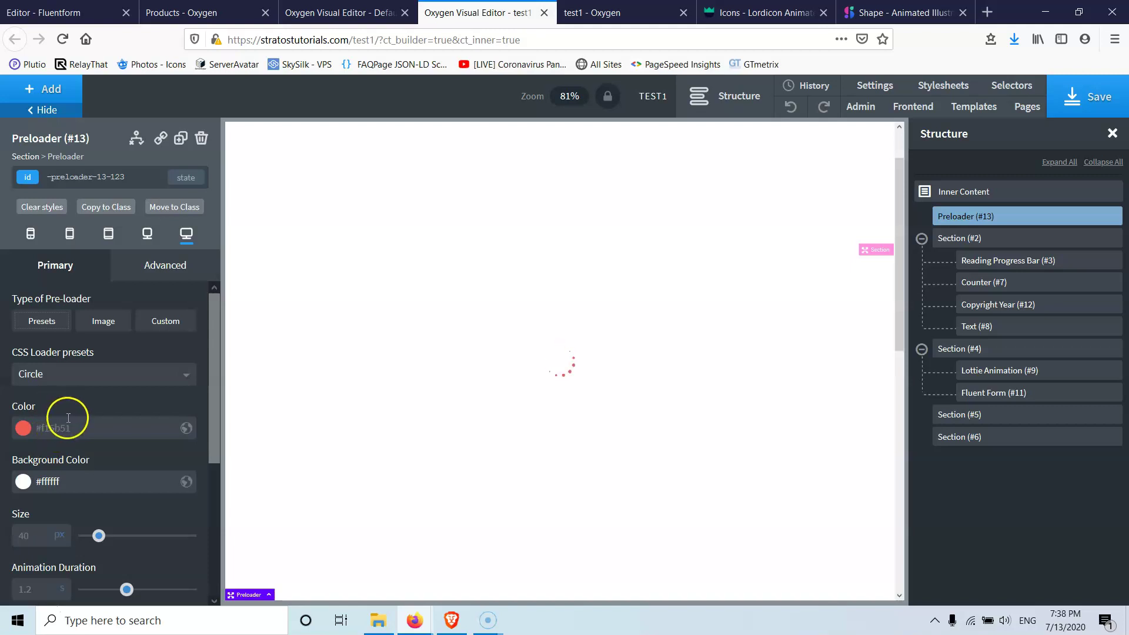
click(67, 384)
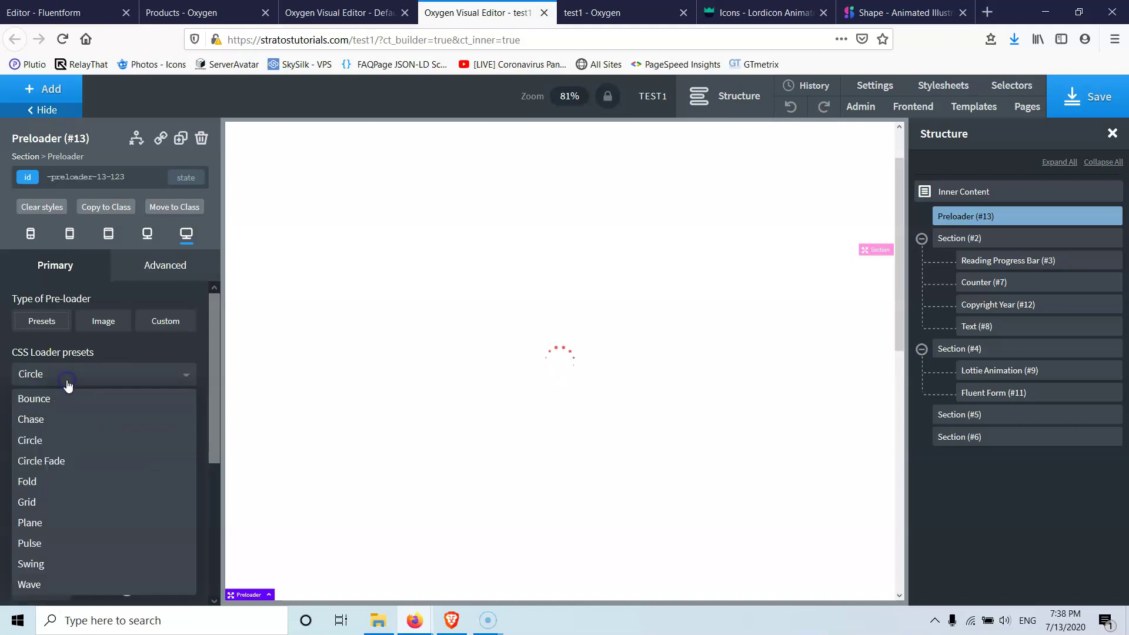
click(60, 403)
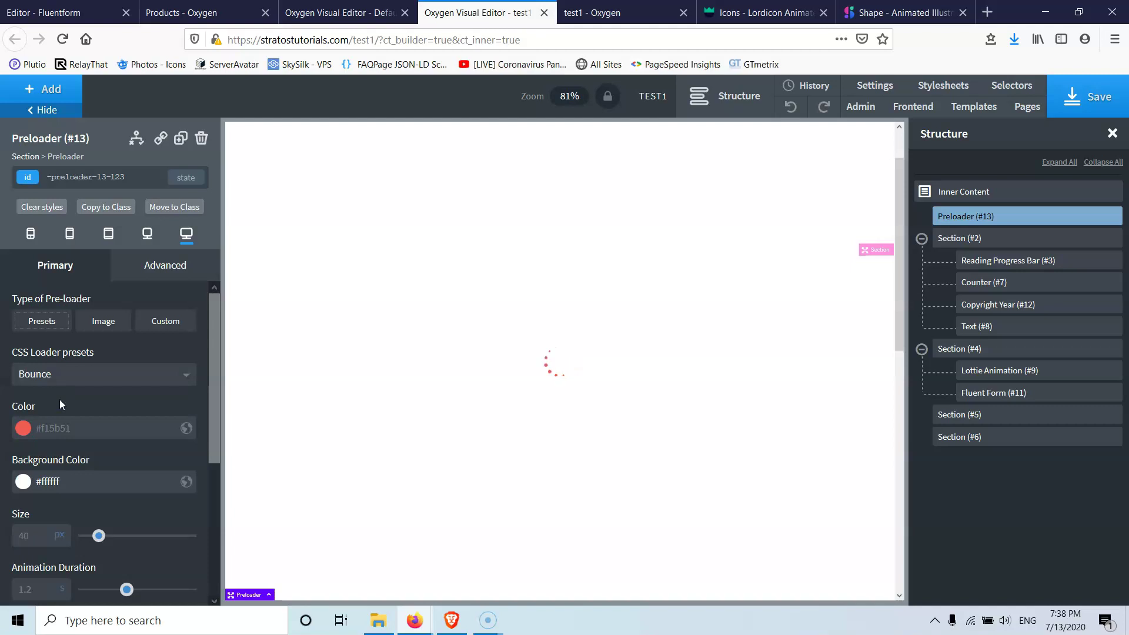
Set the Preloader's color to the dentist - Primary global color.
click(22, 428)
scroll(71, 412, down, 2)
click(30, 436)
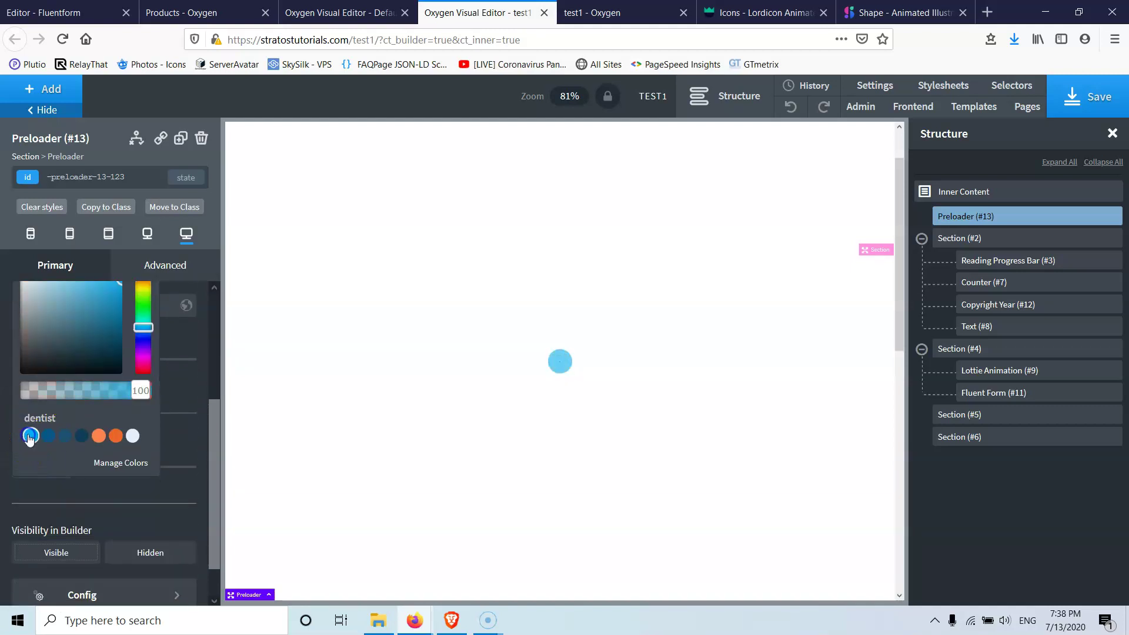
click(195, 372)
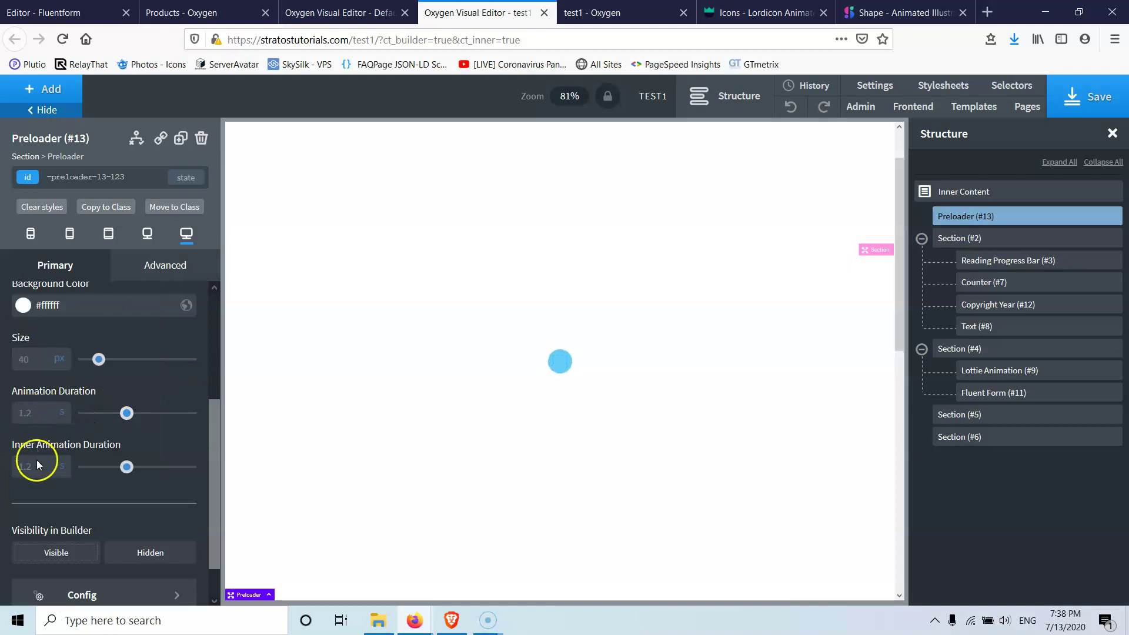
Review the Preloader's size and animation durations, and its Config choices for when it is removed and when it shows again.
scroll(103, 453, down, 2)
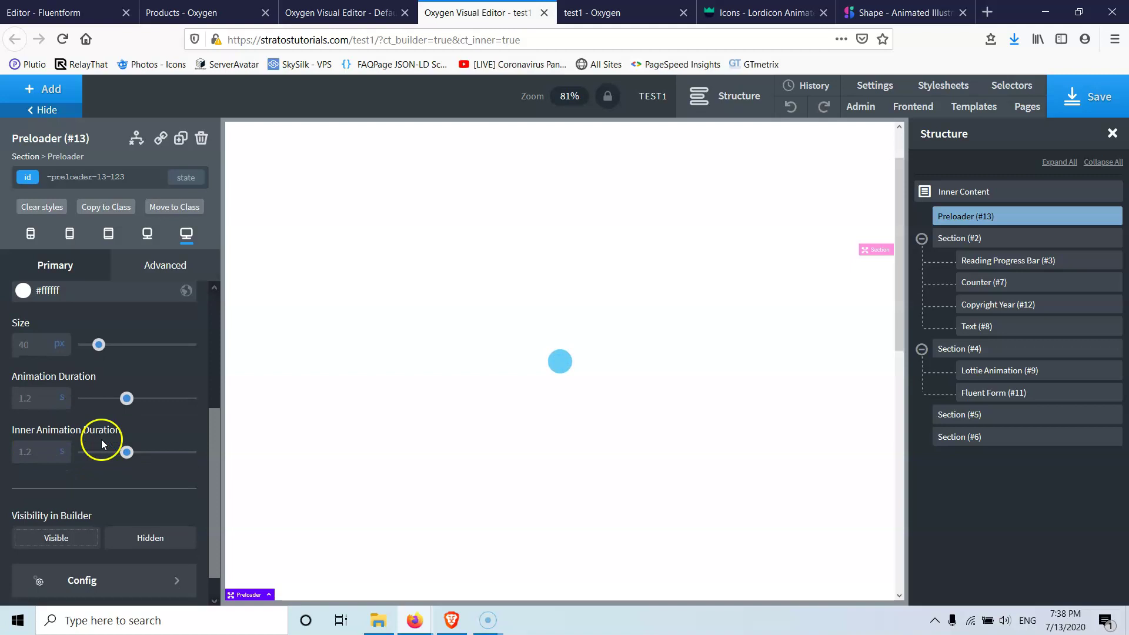
scroll(100, 529, up, 5)
scroll(99, 512, up, 1)
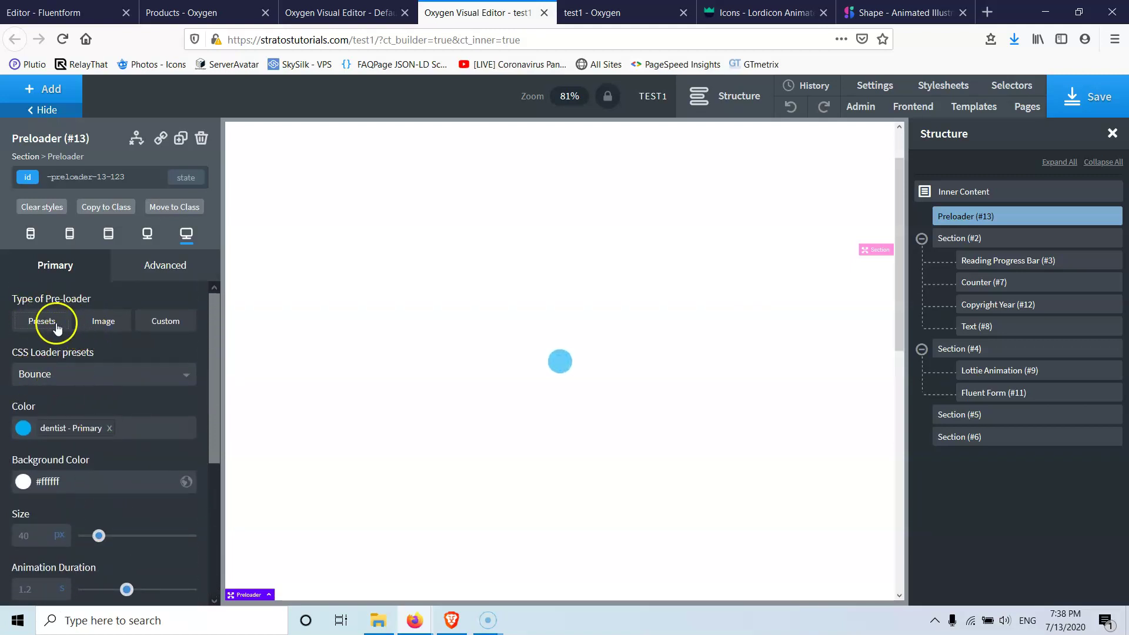
scroll(76, 353, down, 5)
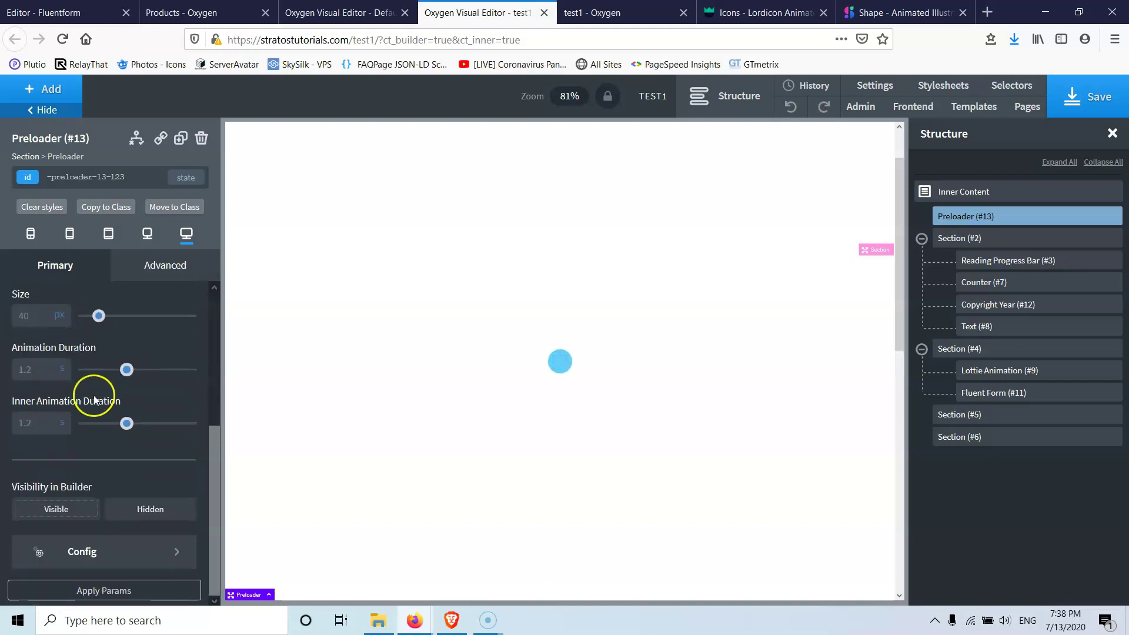
click(109, 545)
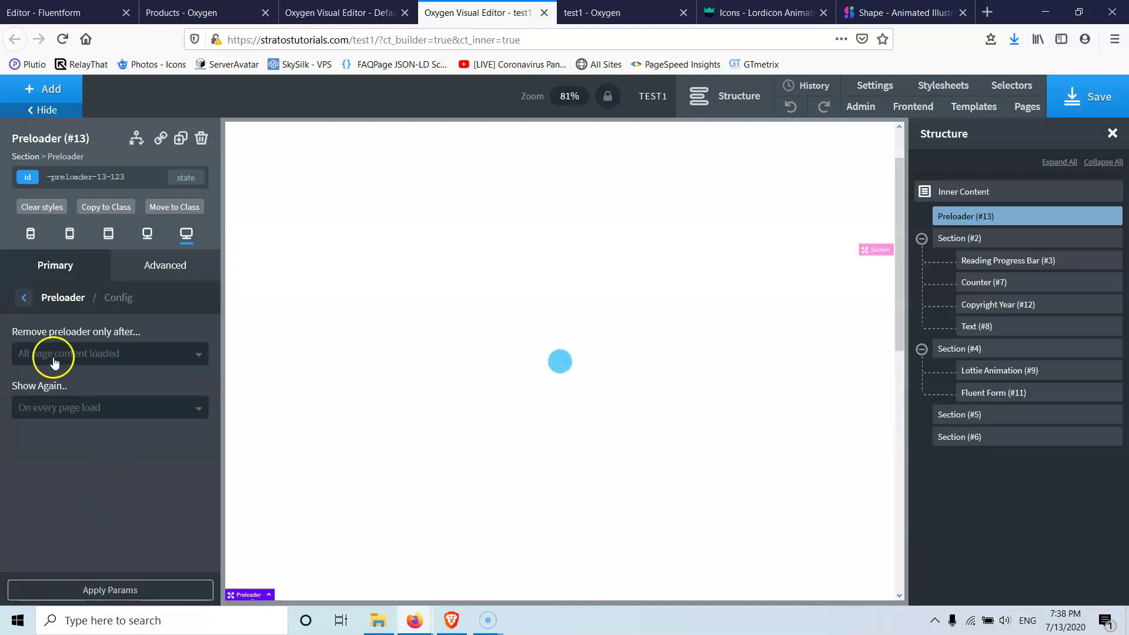
click(112, 357)
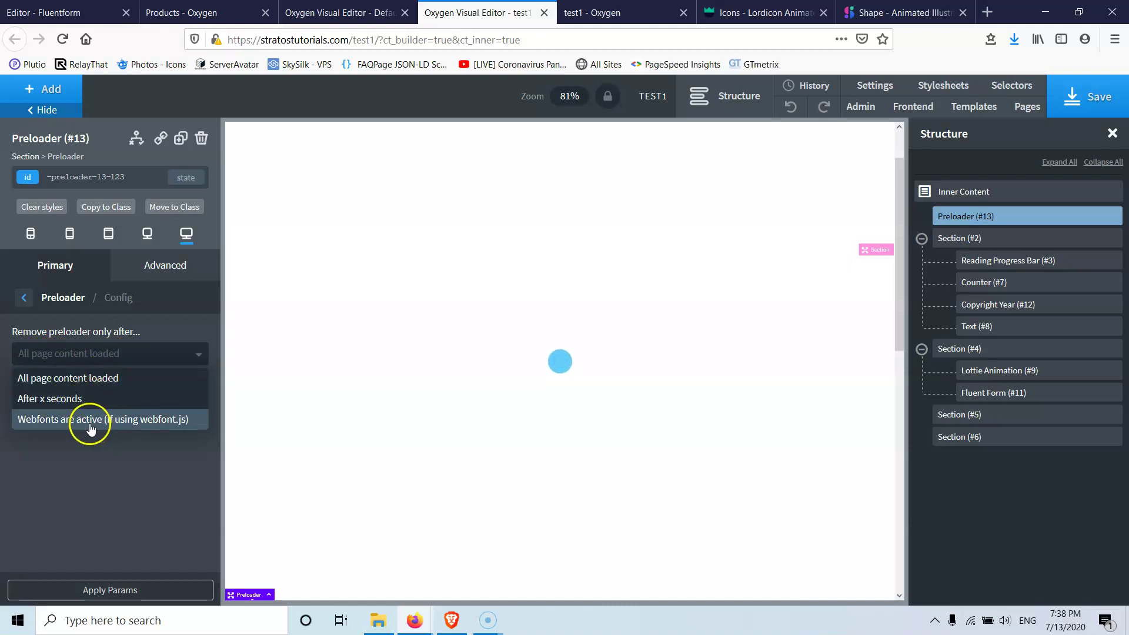
click(110, 463)
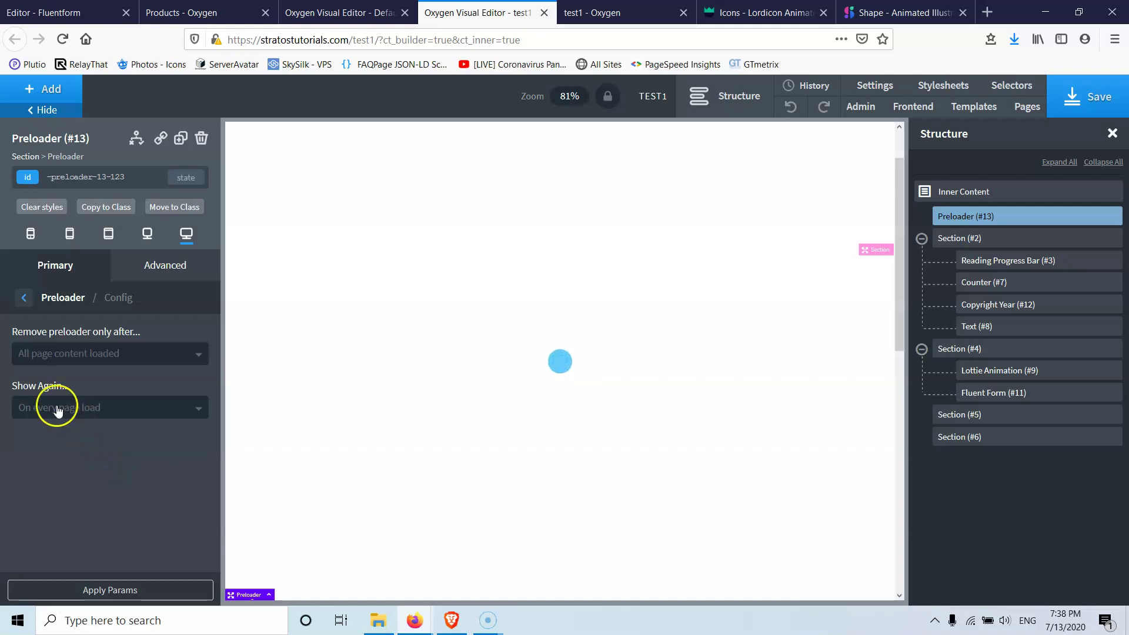
click(97, 411)
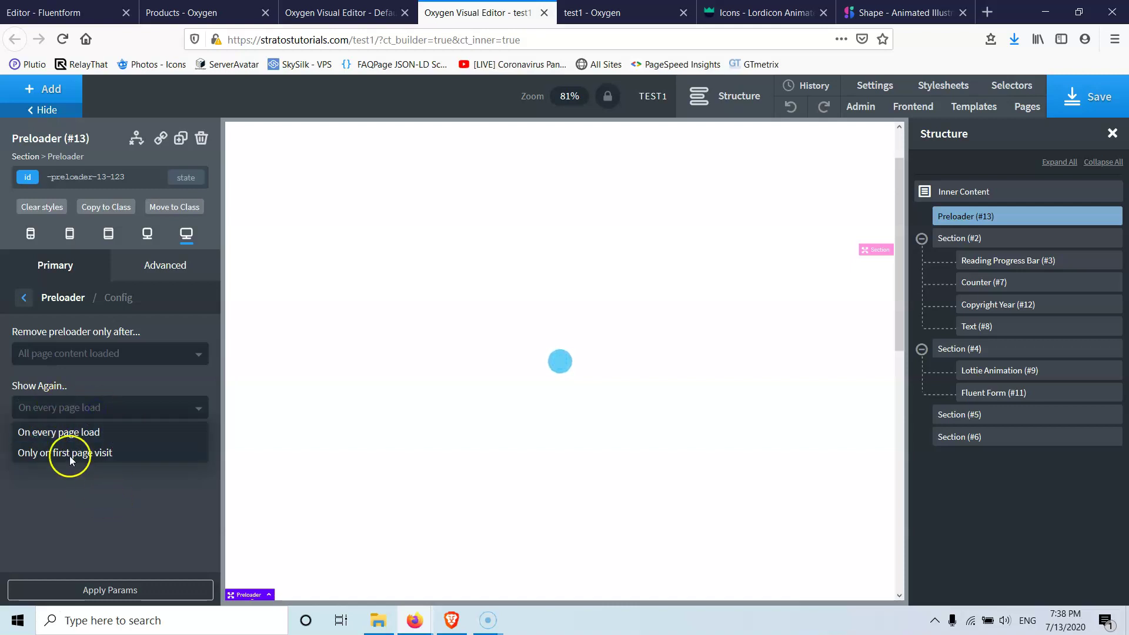
click(132, 509)
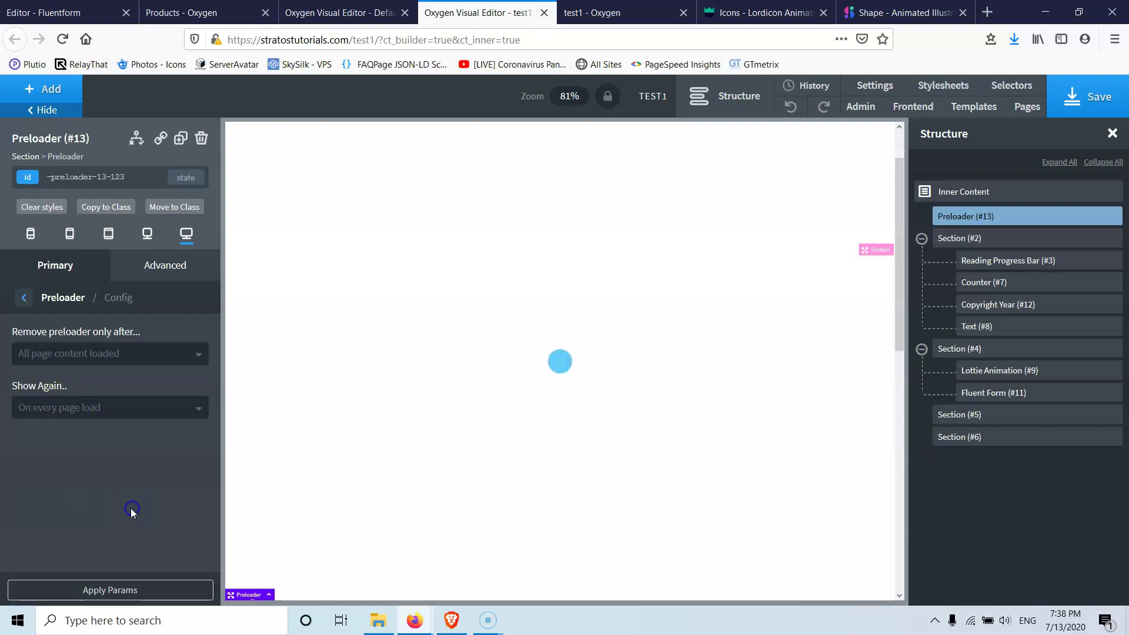
Apply the Preloader's parameters and reload the live test1 page.
click(139, 591)
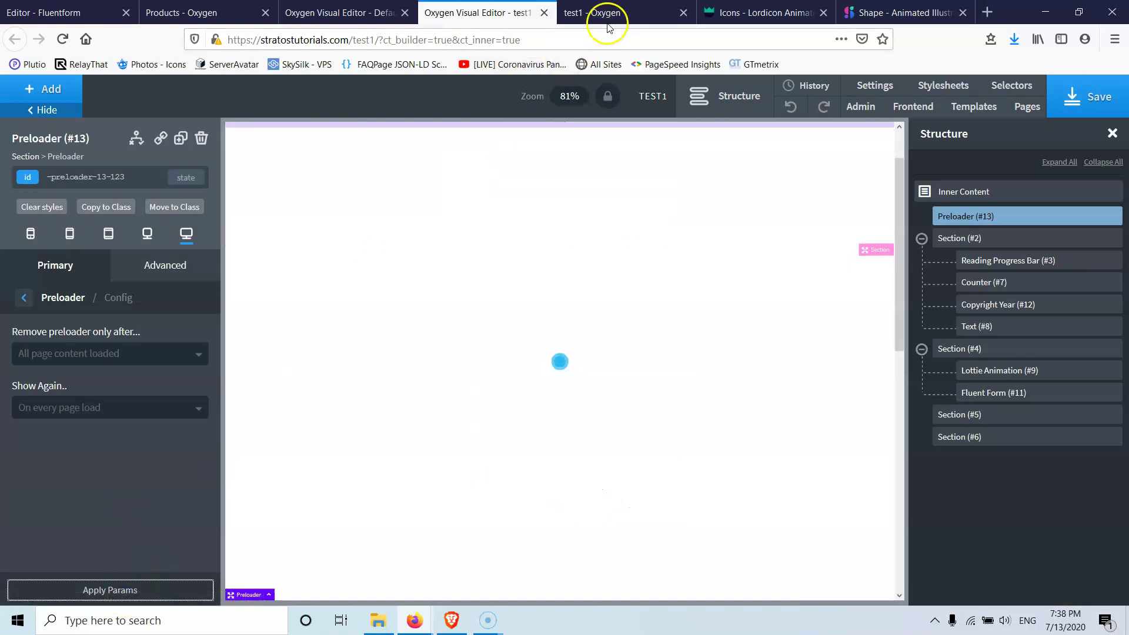
click(607, 17)
click(62, 39)
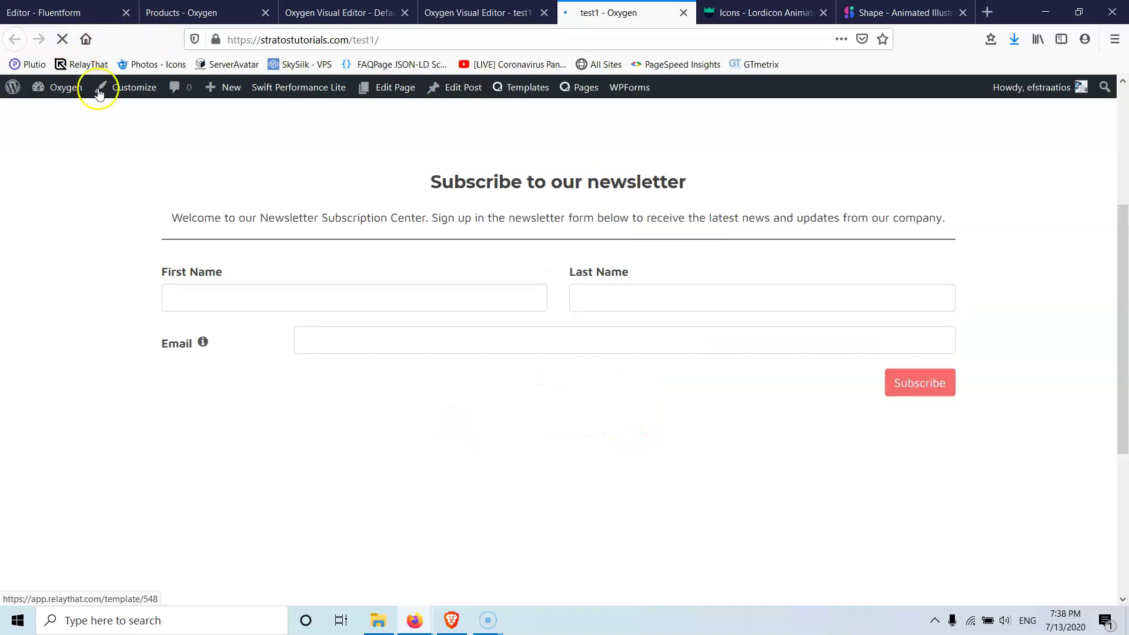
click(62, 39)
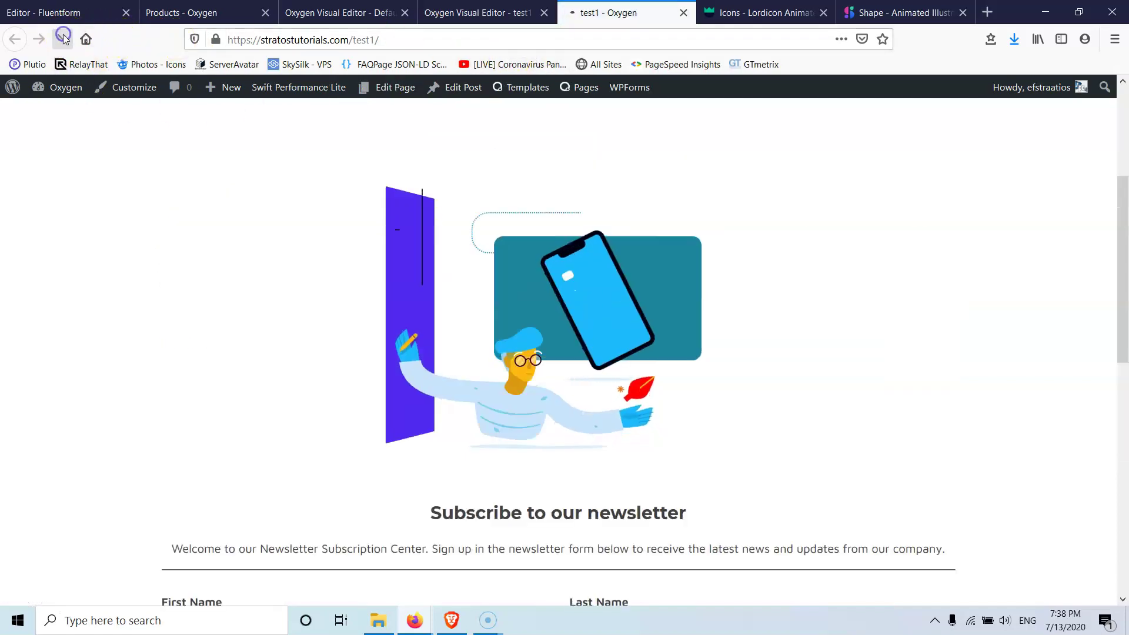
Return to the test1 page editor, apply the Preloader's parameters again and save the page.
click(504, 13)
click(113, 588)
click(1088, 96)
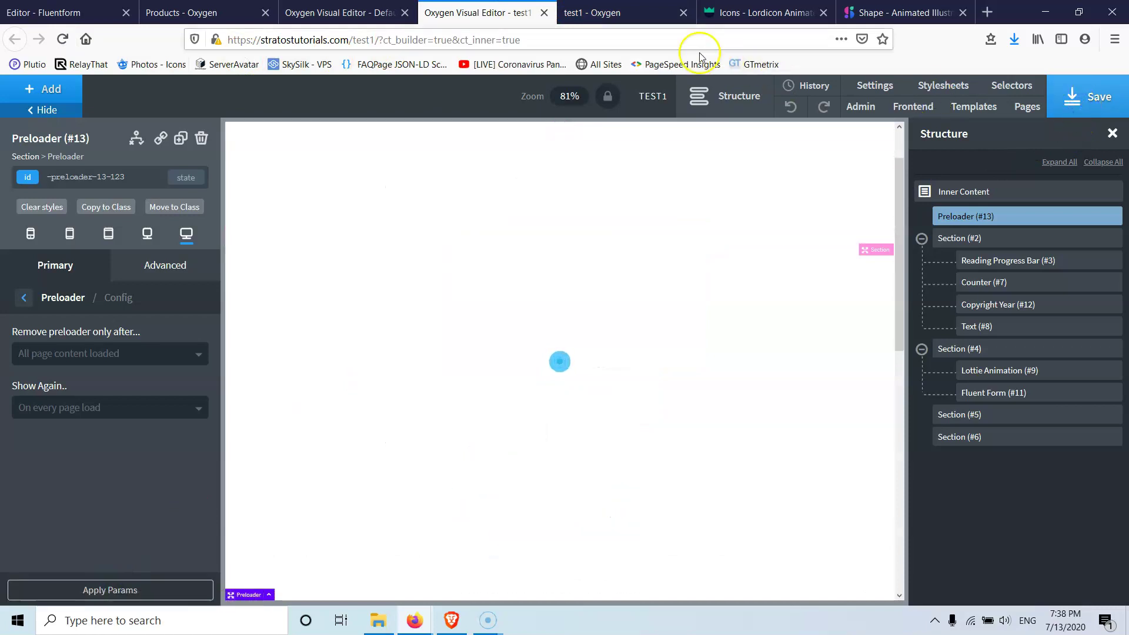
Reload the live test1 page to check the Preloader and look over the page content.
click(625, 13)
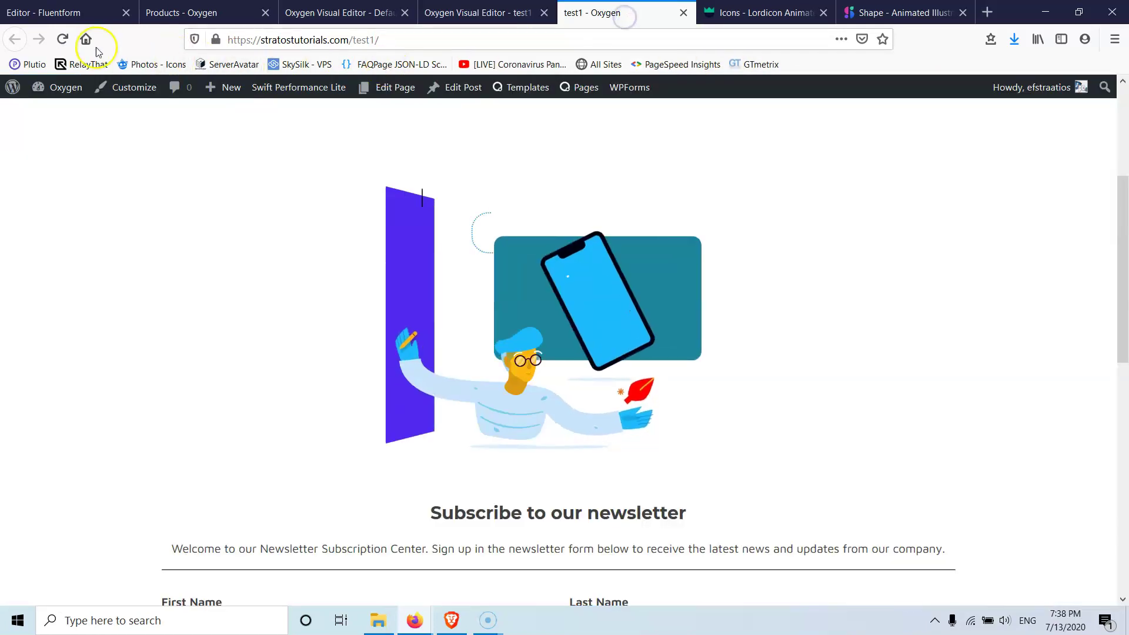
click(63, 41)
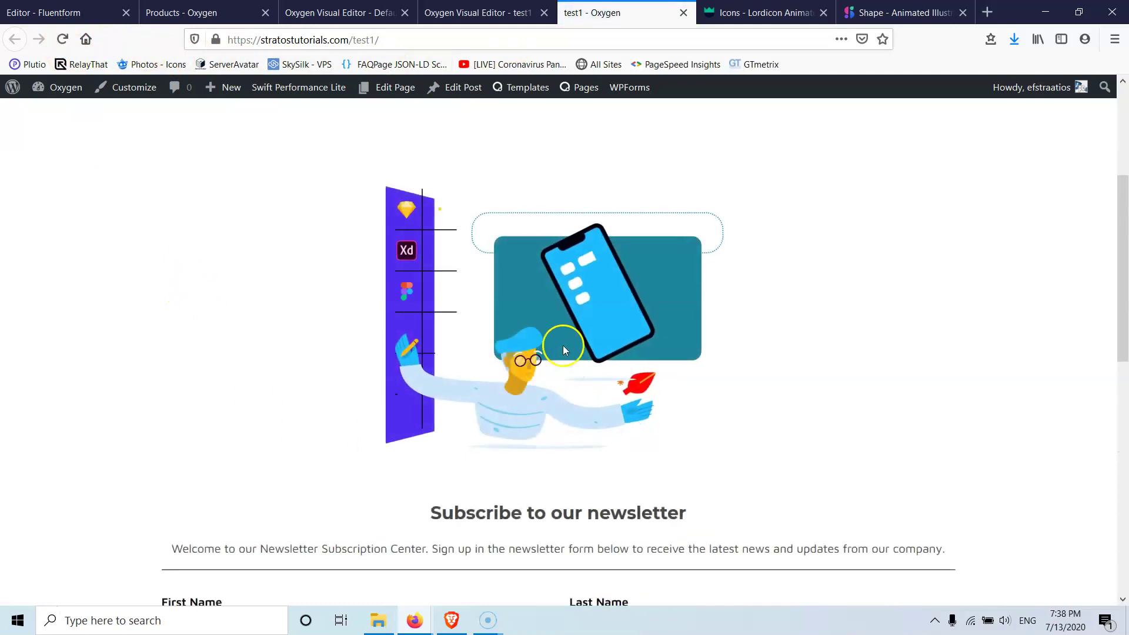
scroll(471, 320, down, 7)
scroll(471, 323, up, 10)
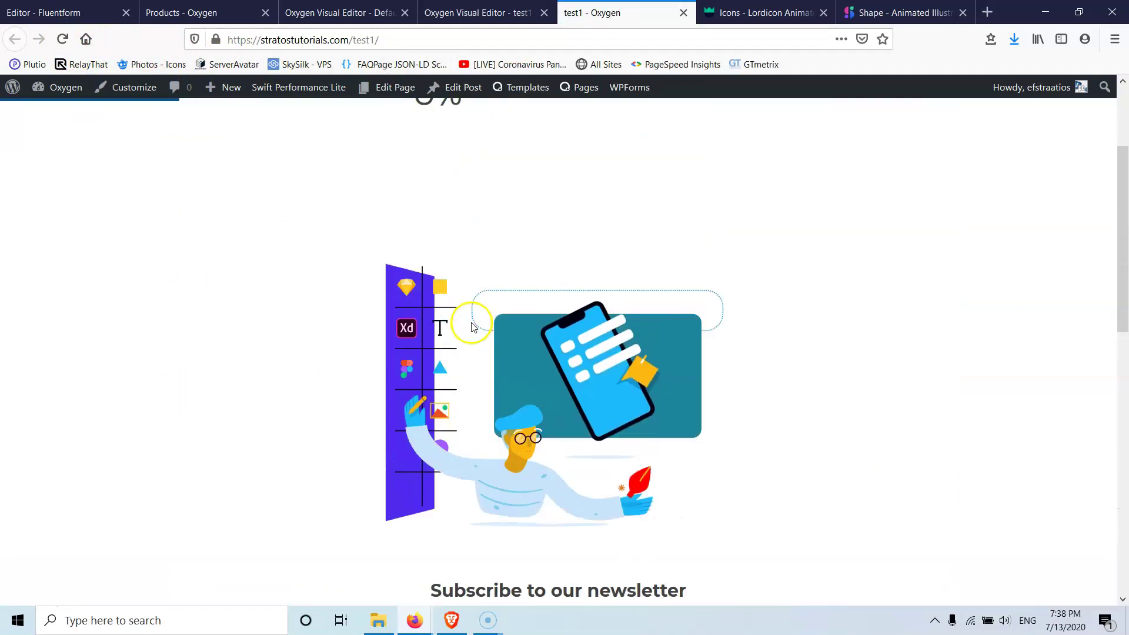
Back in the test1 page editor, add the Extras Login Form component inside the Preloader.
click(516, 9)
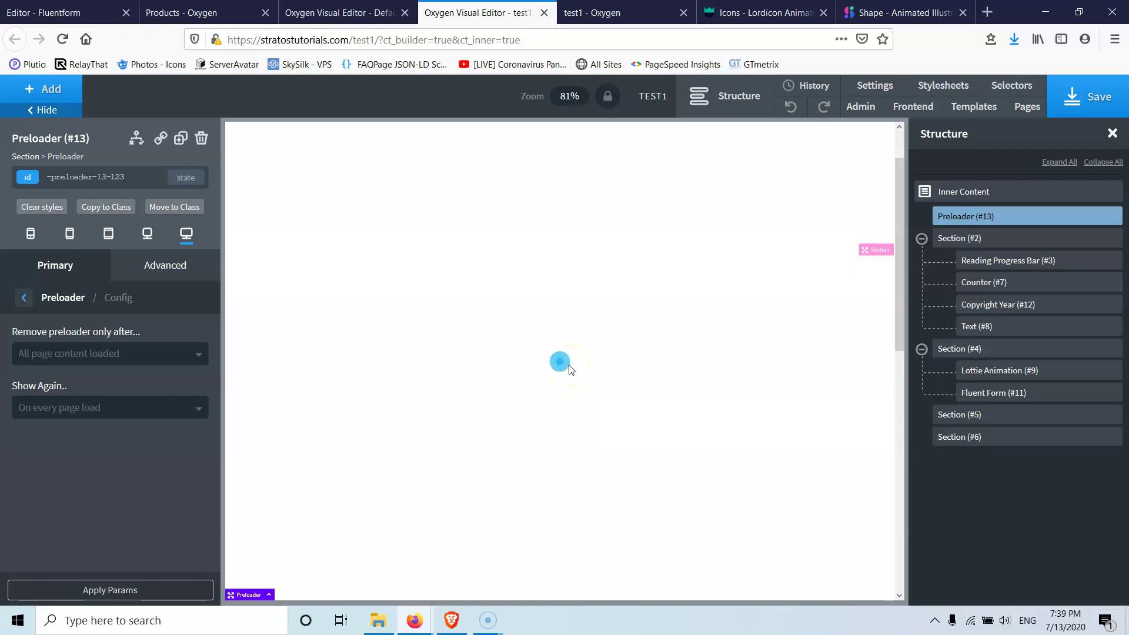
click(24, 297)
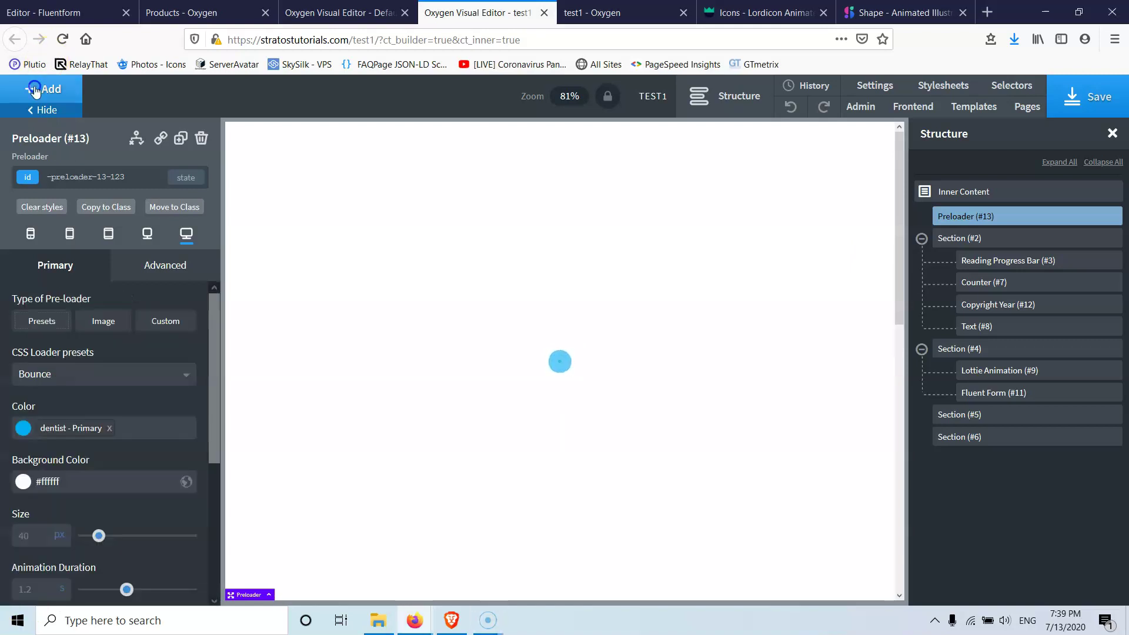
click(47, 89)
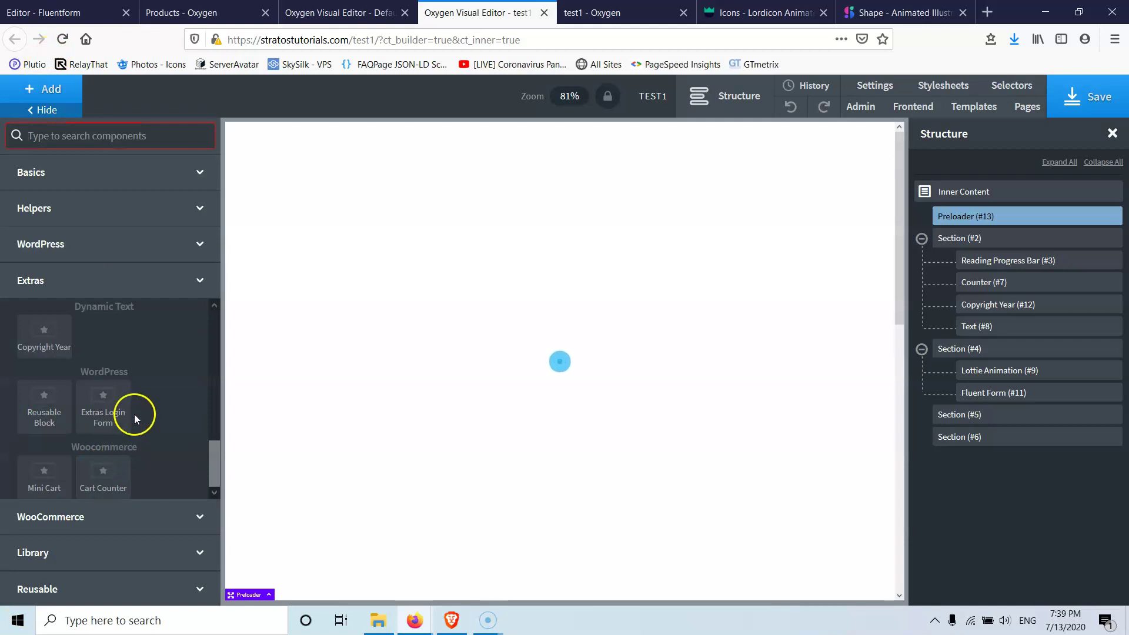
click(108, 417)
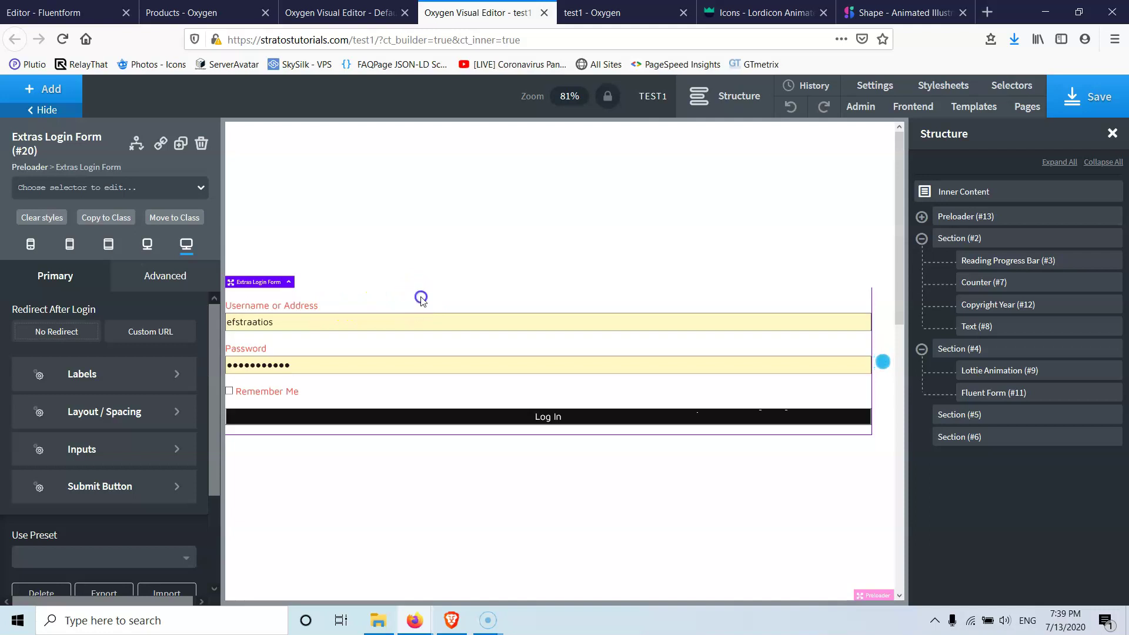
Change the login form's remember-me label text to Remember.
click(82, 376)
click(92, 354)
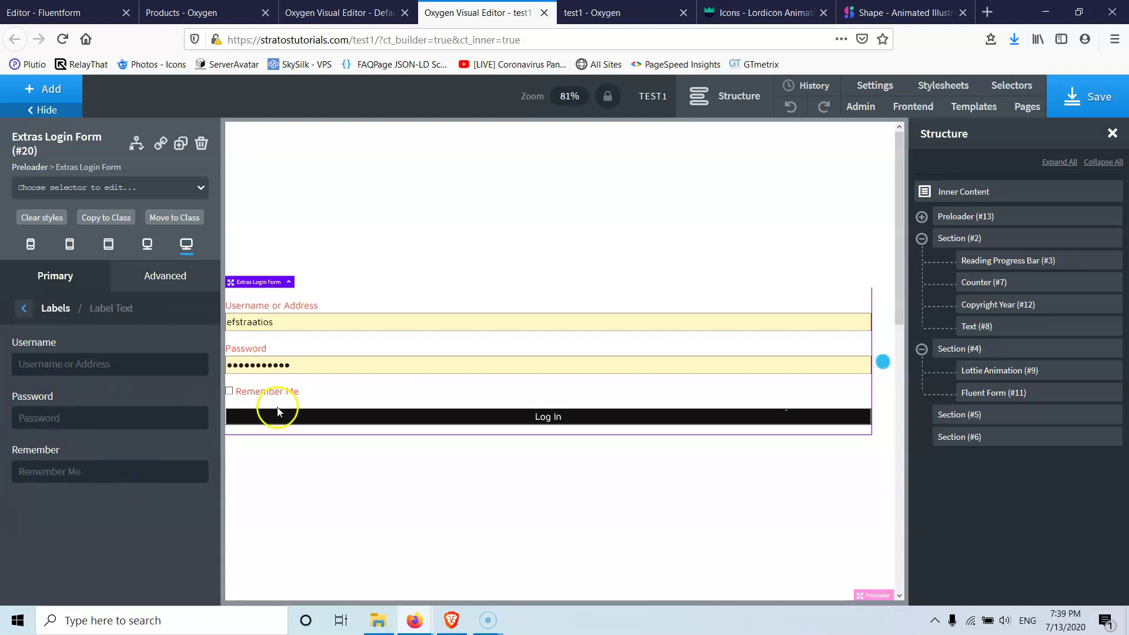
click(68, 478)
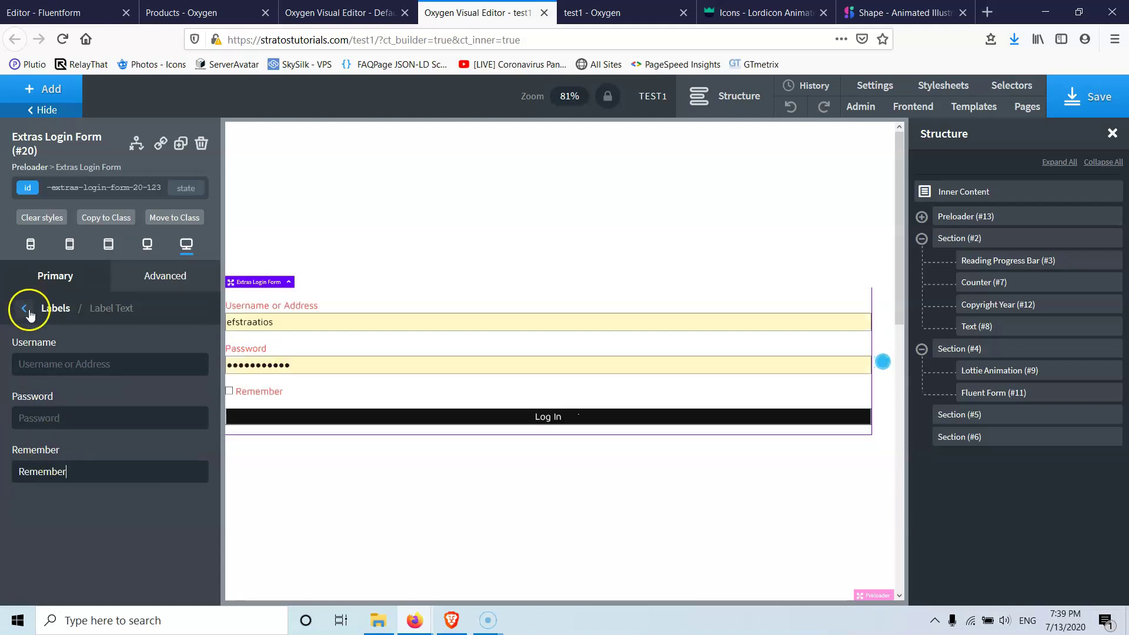
click(24, 308)
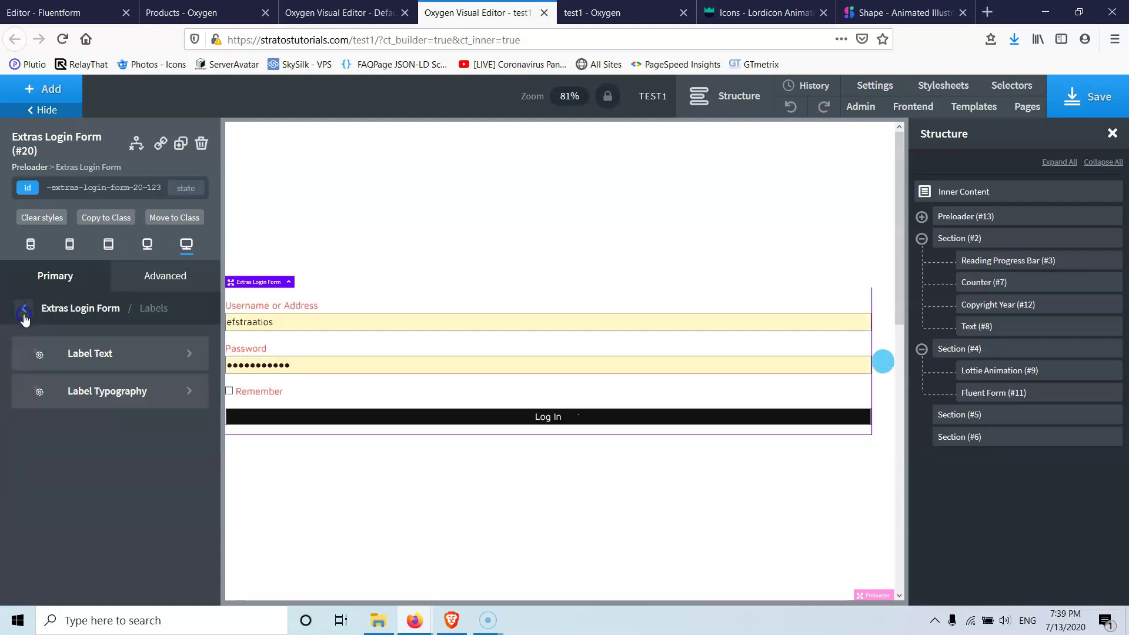
Set the login form's label text color to #070707 and look over the other label typography options.
click(105, 397)
click(23, 471)
drag(27, 563, 5, 591)
scroll(37, 462, down, 3)
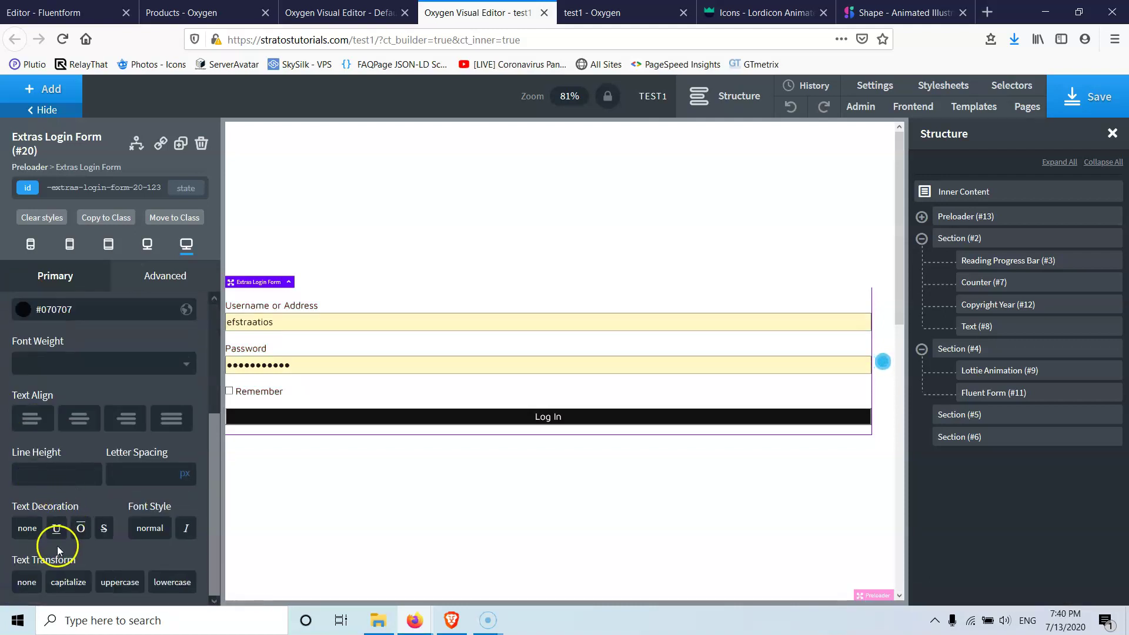
scroll(65, 460, up, 3)
Set the login form's label text color to the dentist - Primary global color.
click(20, 469)
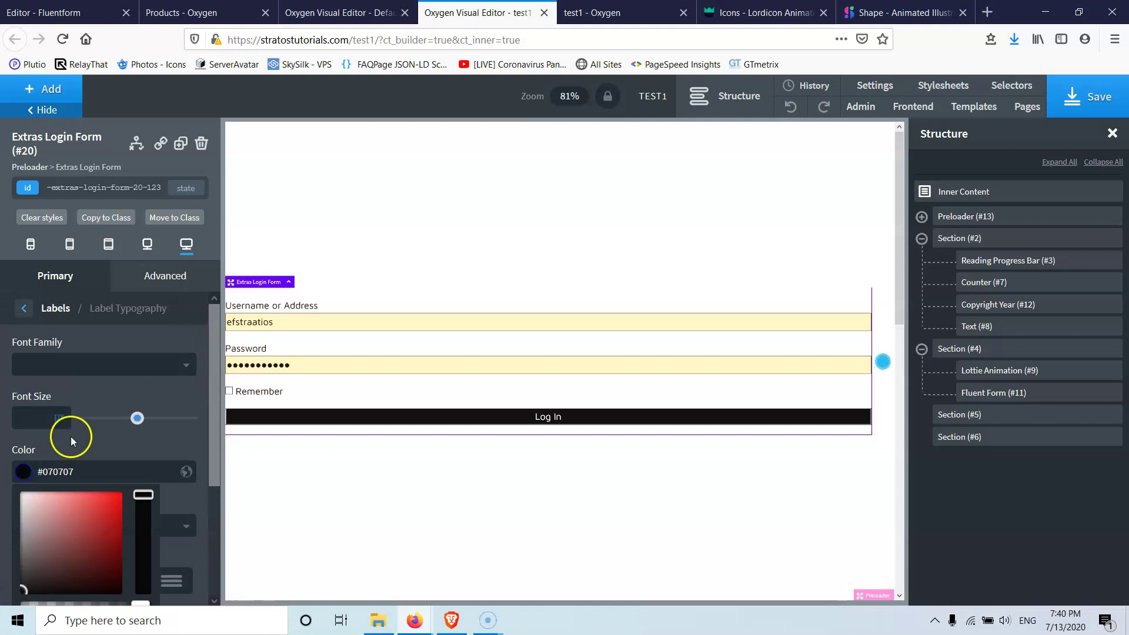
scroll(71, 437, down, 3)
click(31, 494)
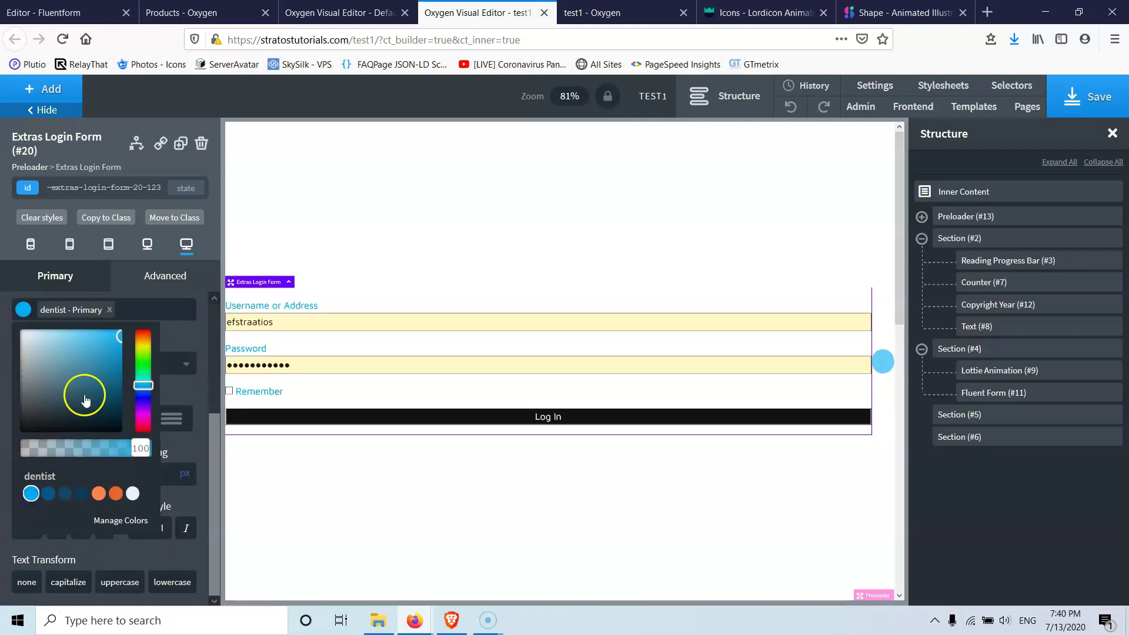
Set the login form's left and right padding to 20 px each.
click(126, 287)
click(112, 360)
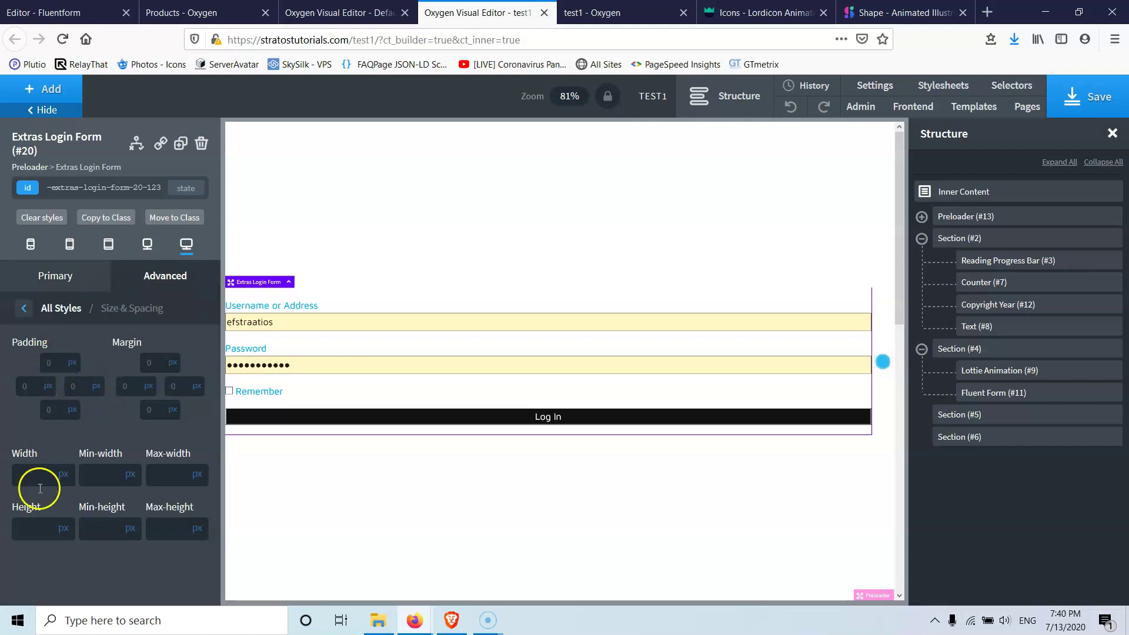
click(34, 389)
text(2020)
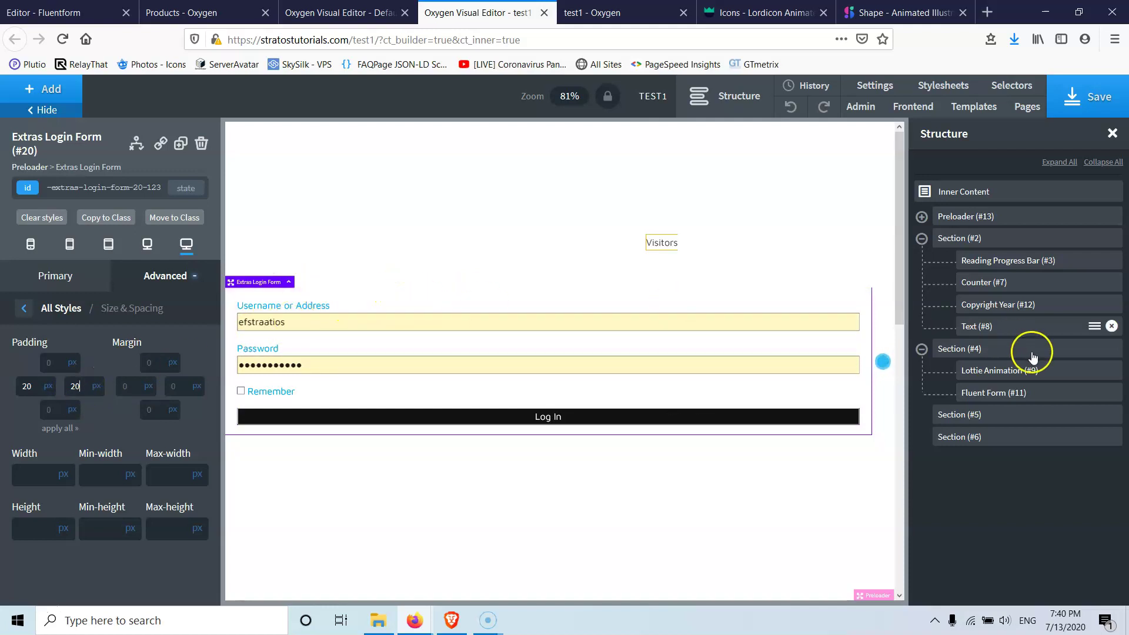
Set the login form's input background color to #b7b7b7 and look over the remaining input styling options.
click(39, 287)
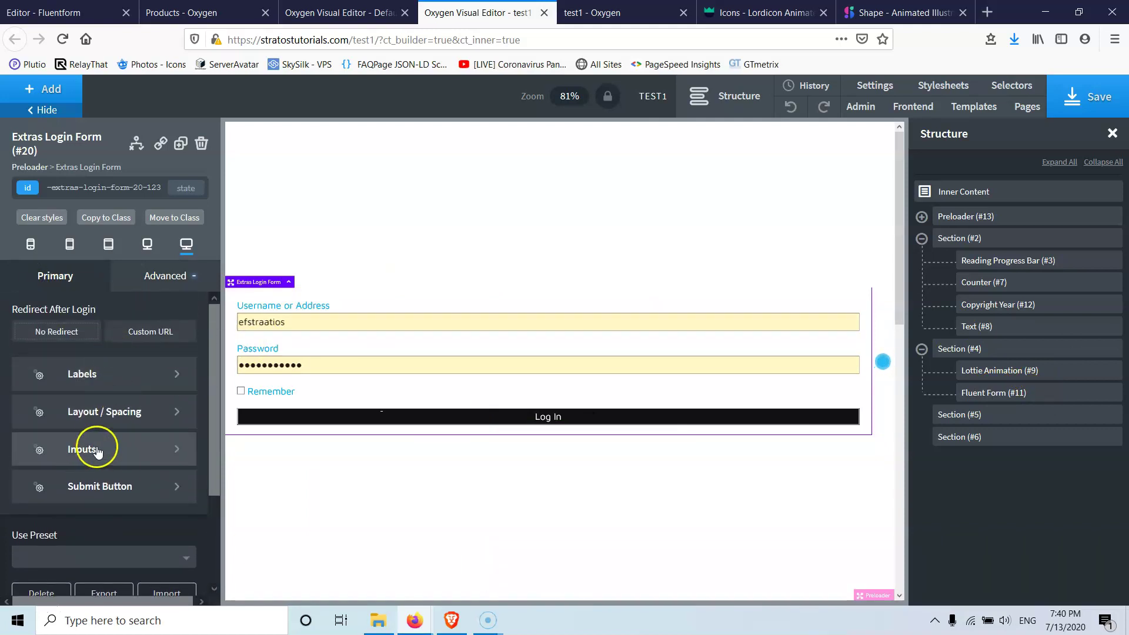
click(100, 454)
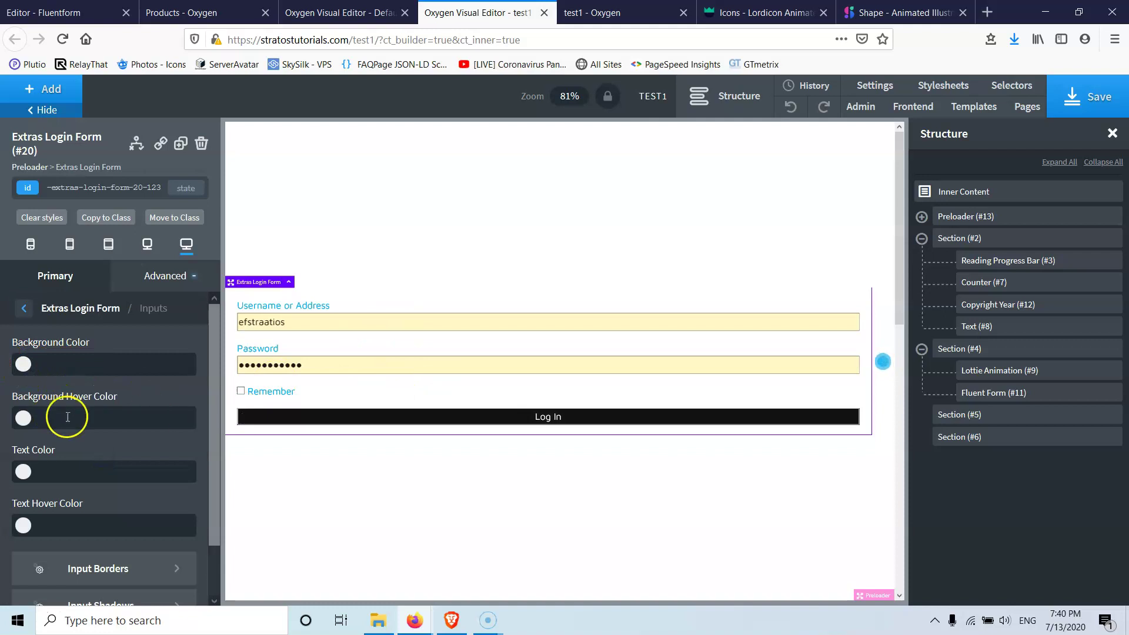
click(24, 364)
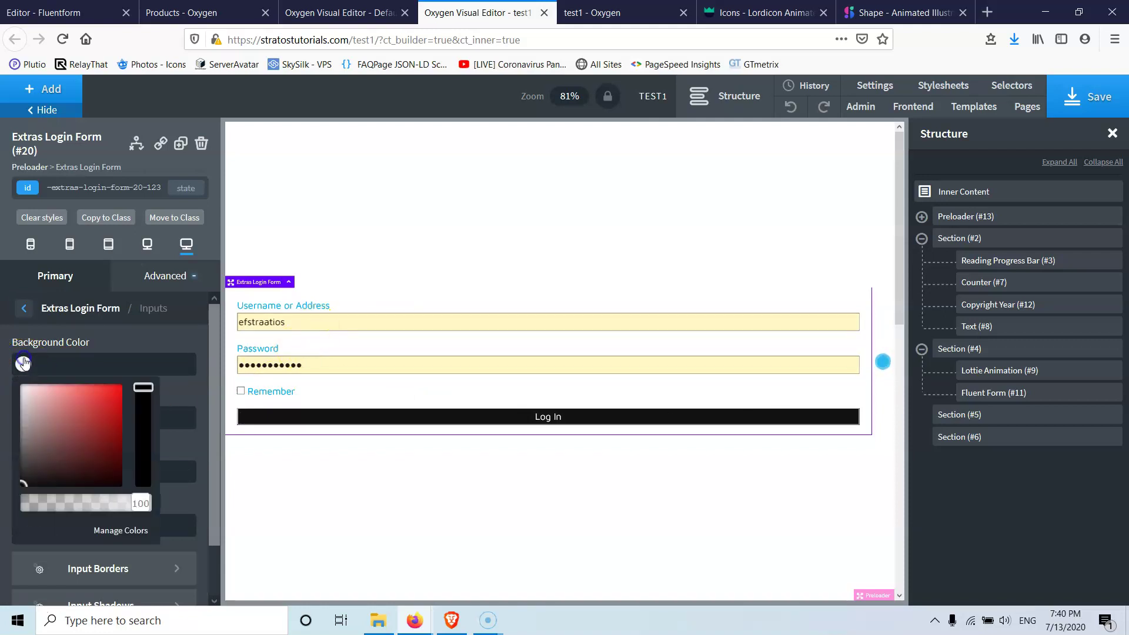
click(22, 406)
mouse_move(23, 405)
mouse_down()
mouse_move(23, 391)
mouse_move(4, 412)
mouse_up()
click(130, 495)
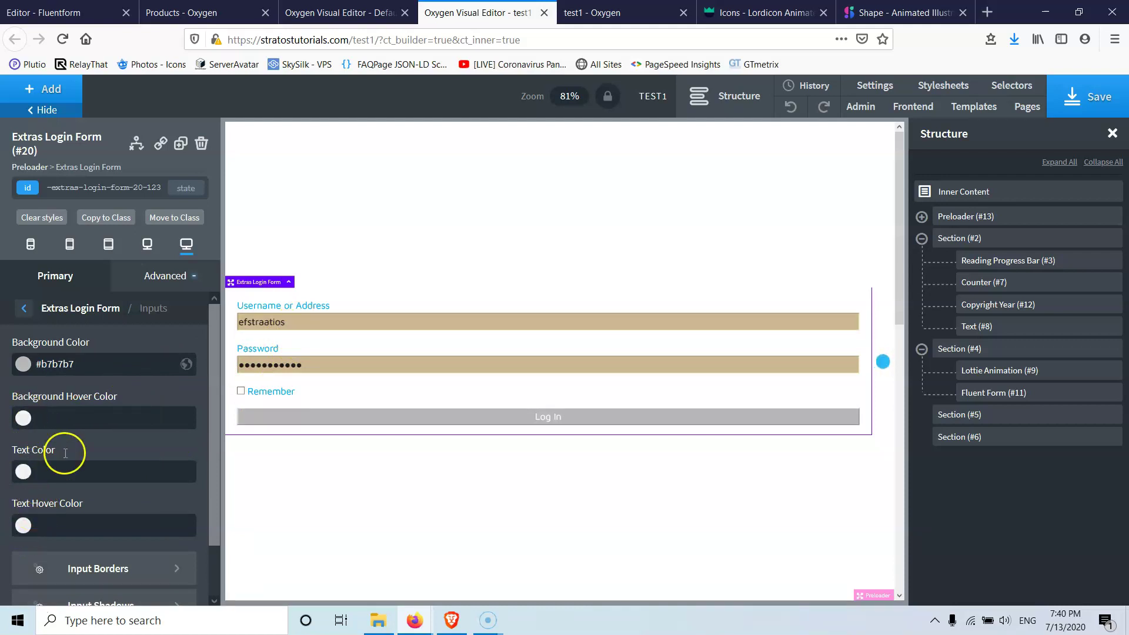
scroll(71, 451, down, 1)
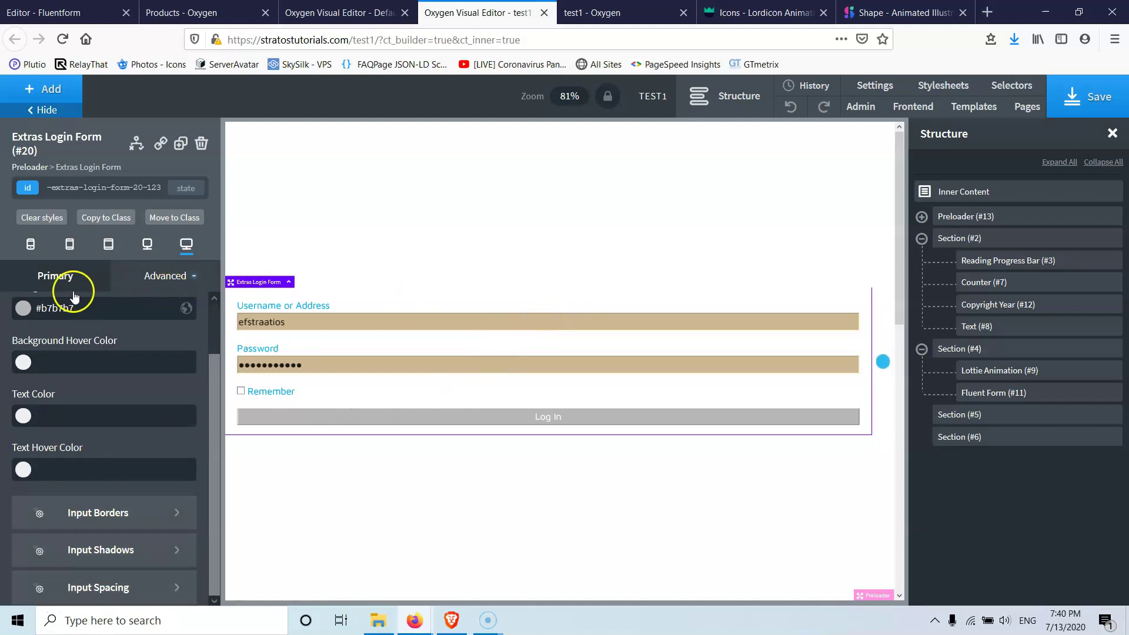
Review the available Extras components, from the Interactive group through Single Posts, Other, Dynamic Text, WordPress and WooCommerce.
click(48, 98)
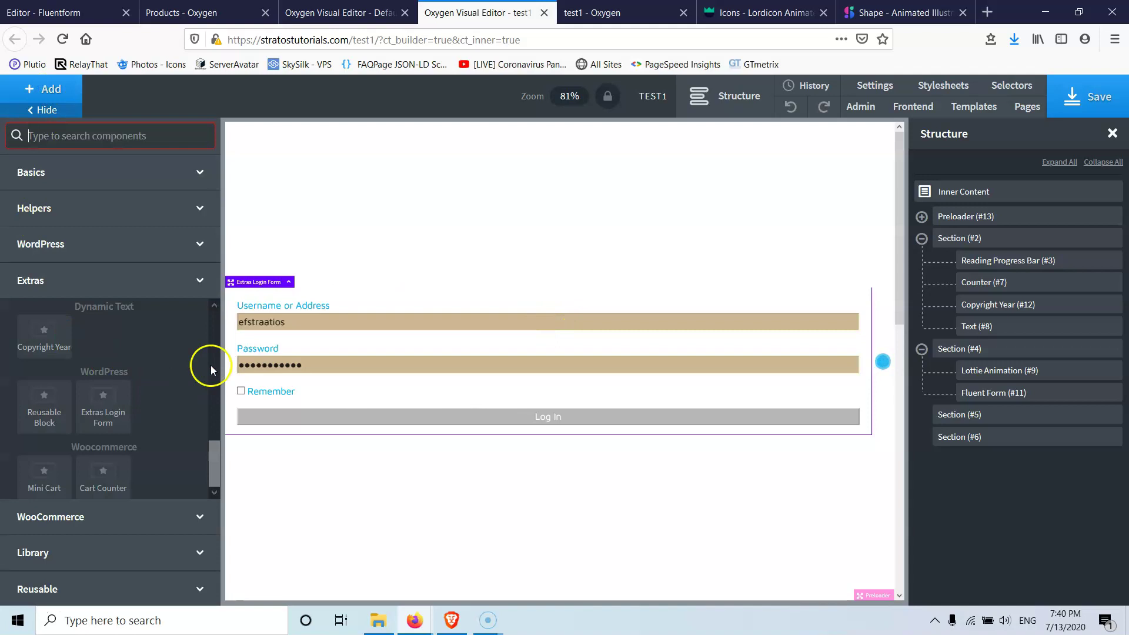
drag(212, 461, 217, 335)
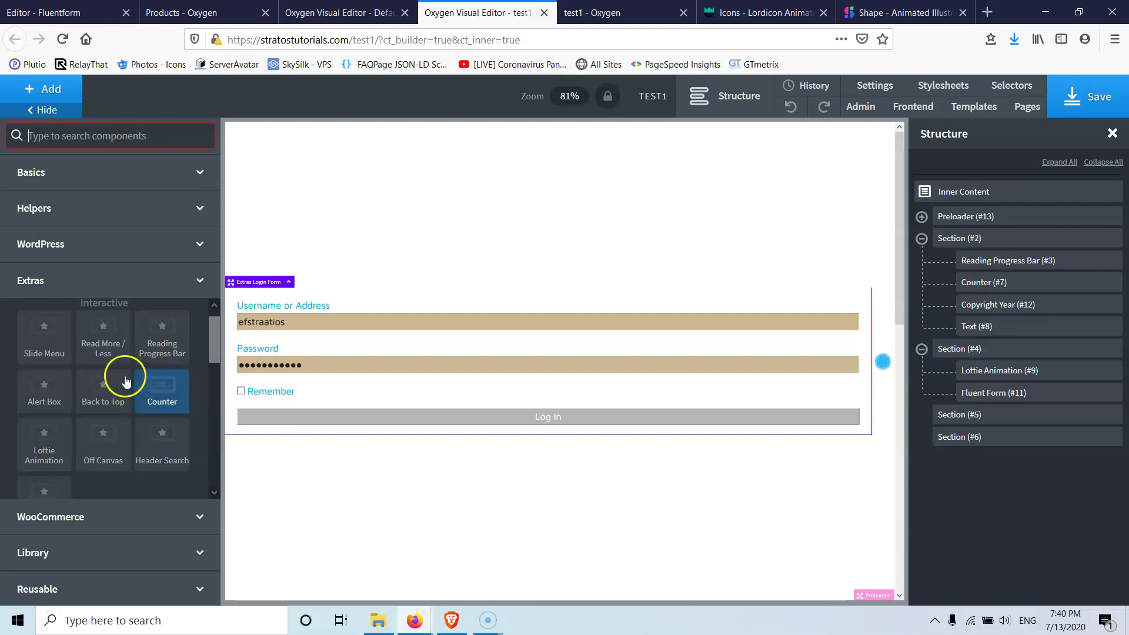
drag(216, 349, 214, 388)
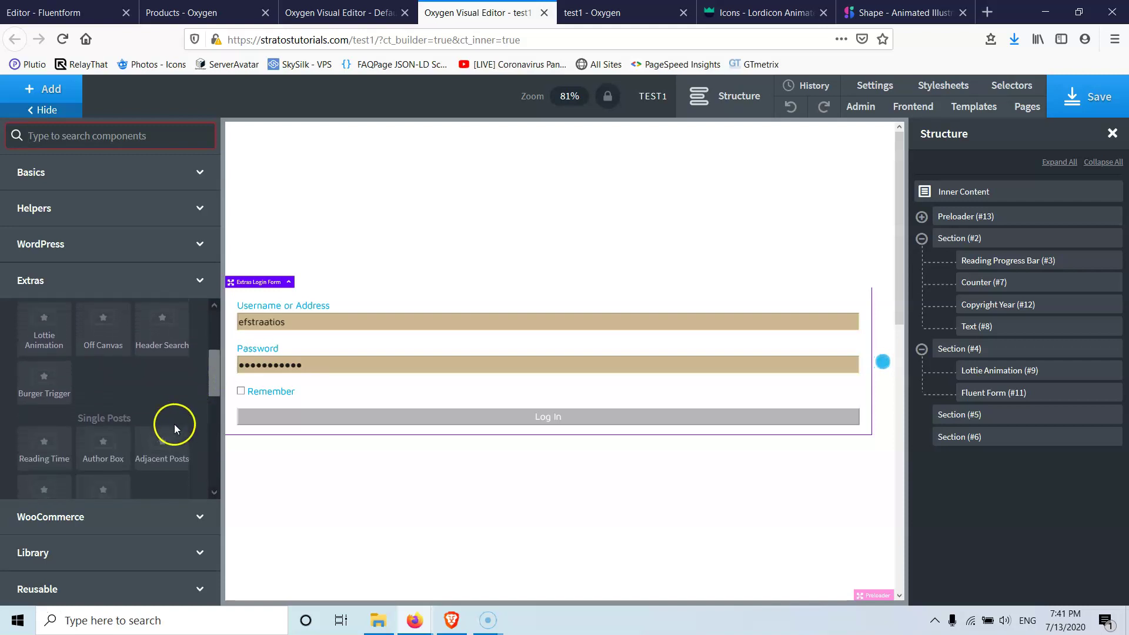
scroll(121, 423, down, 4)
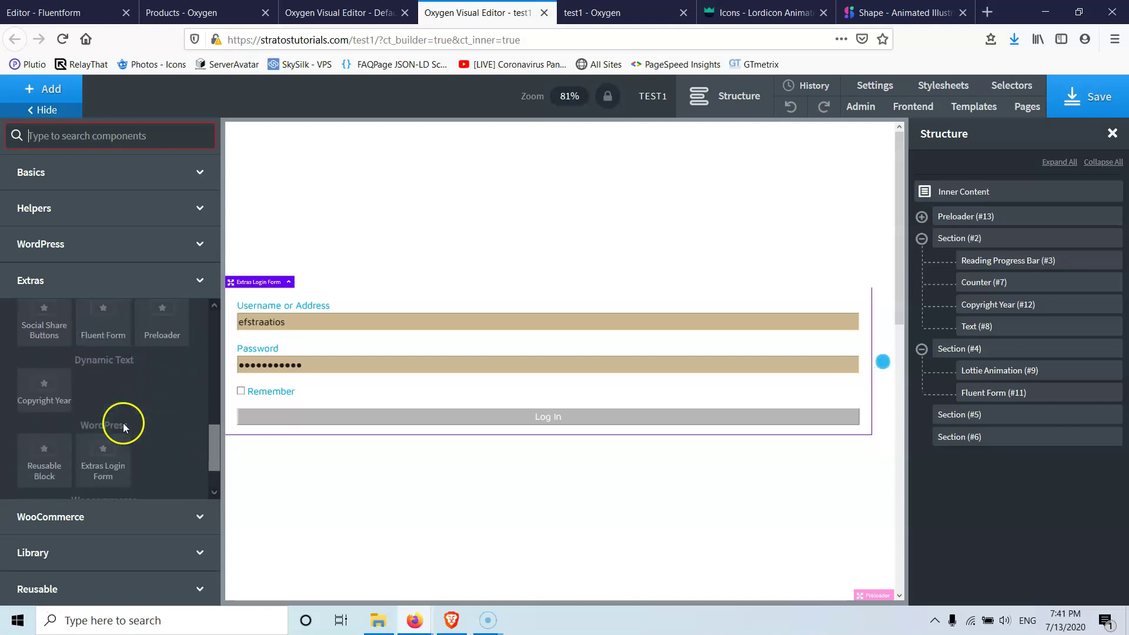
scroll(123, 424, down, 1)
scroll(124, 424, up, 3)
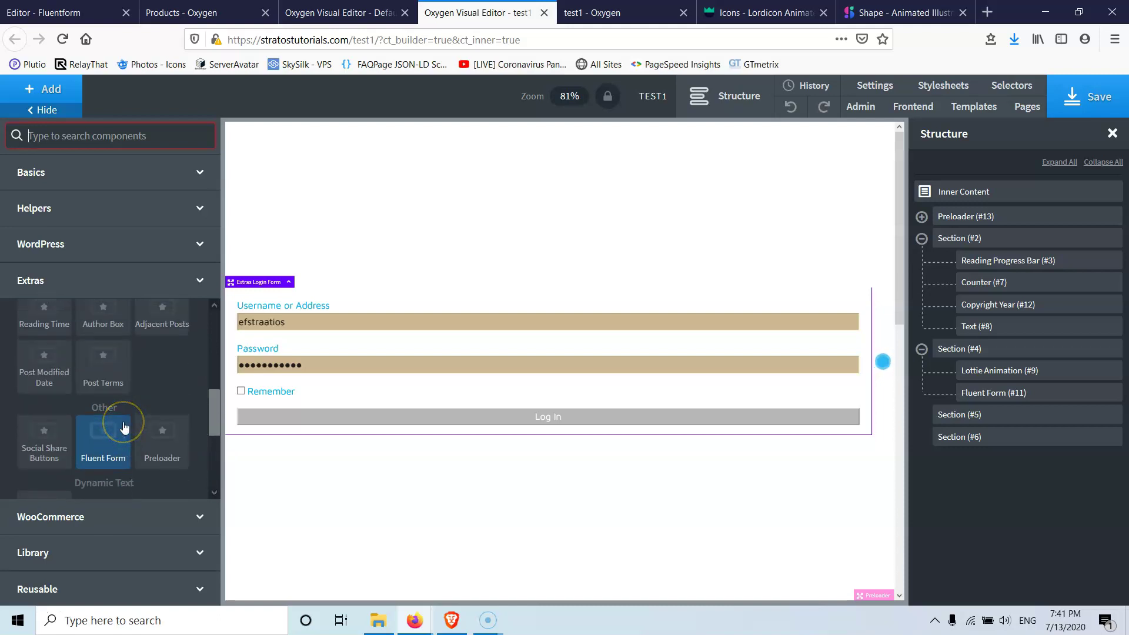
scroll(124, 427, up, 2)
scroll(124, 428, up, 4)
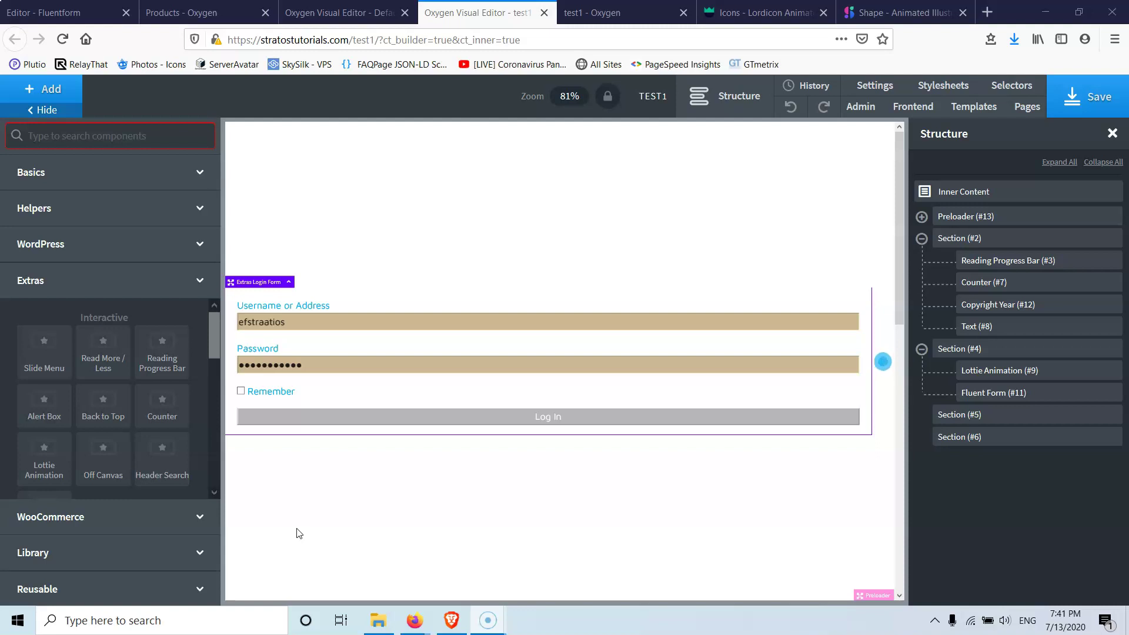
click(299, 525)
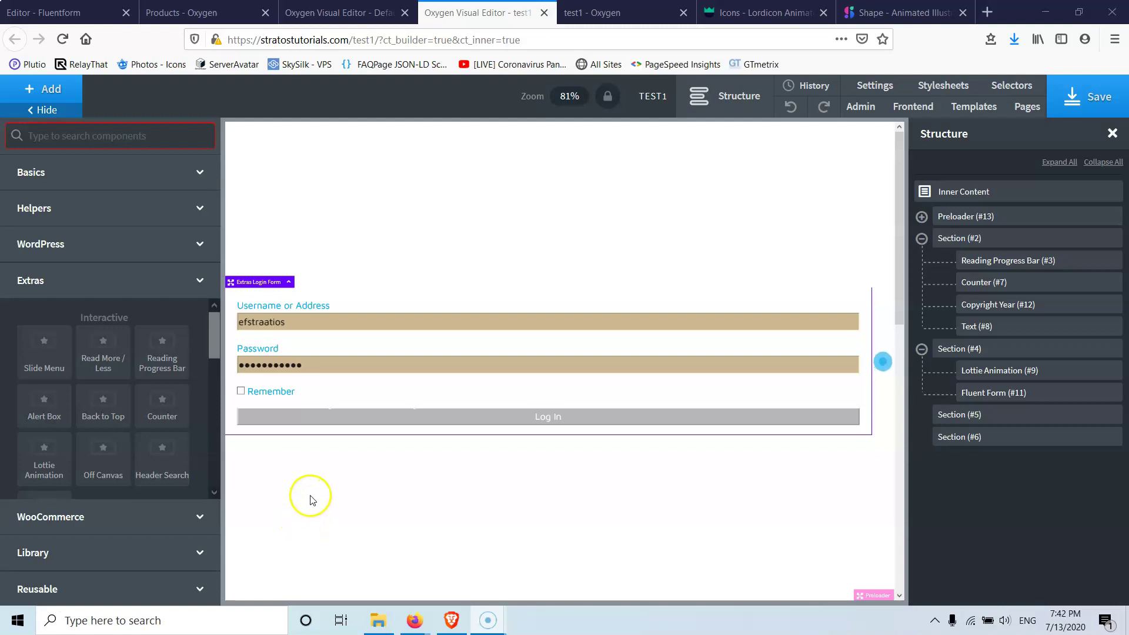